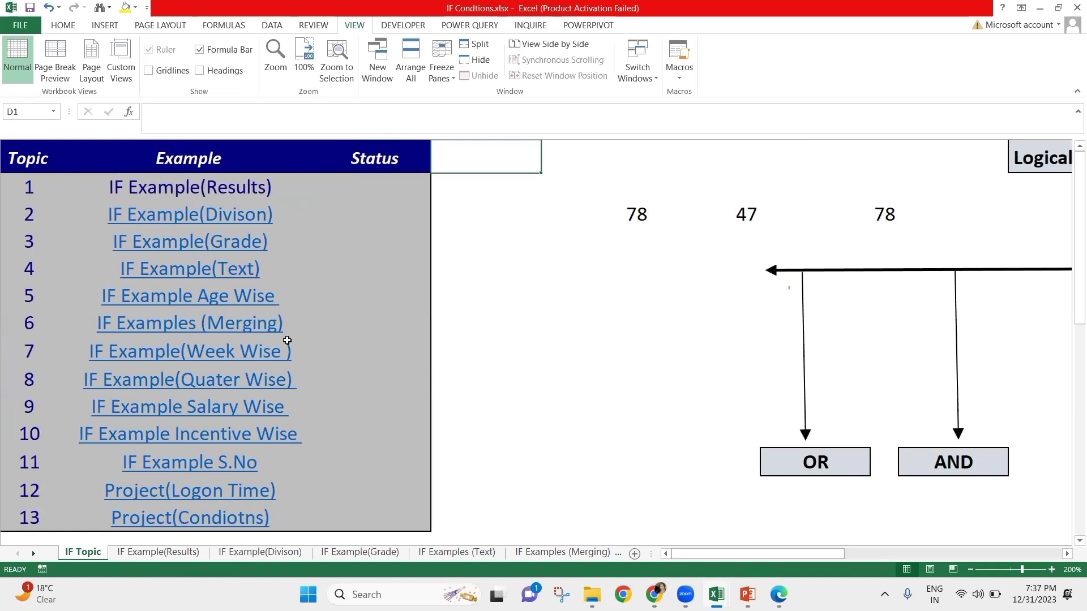
- Browse the Conditional Formatting highlight-cell rules and close them without applying any
{"action": "left_click", "coordinate": [63, 26]}
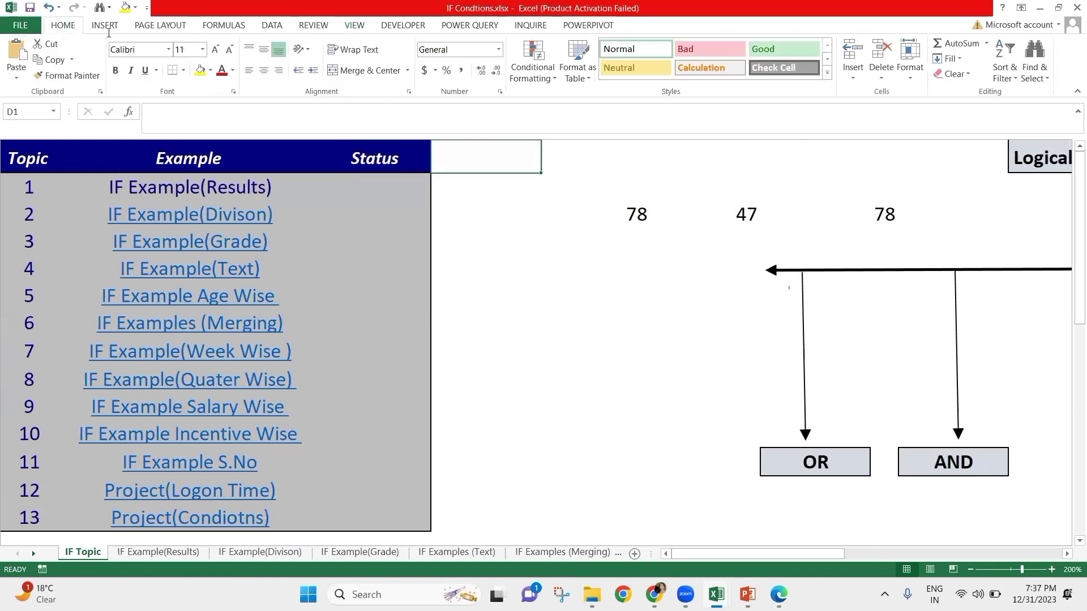
{"action": "left_click", "coordinate": [532, 73]}
{"action": "mouse_move", "coordinate": [596, 106]}
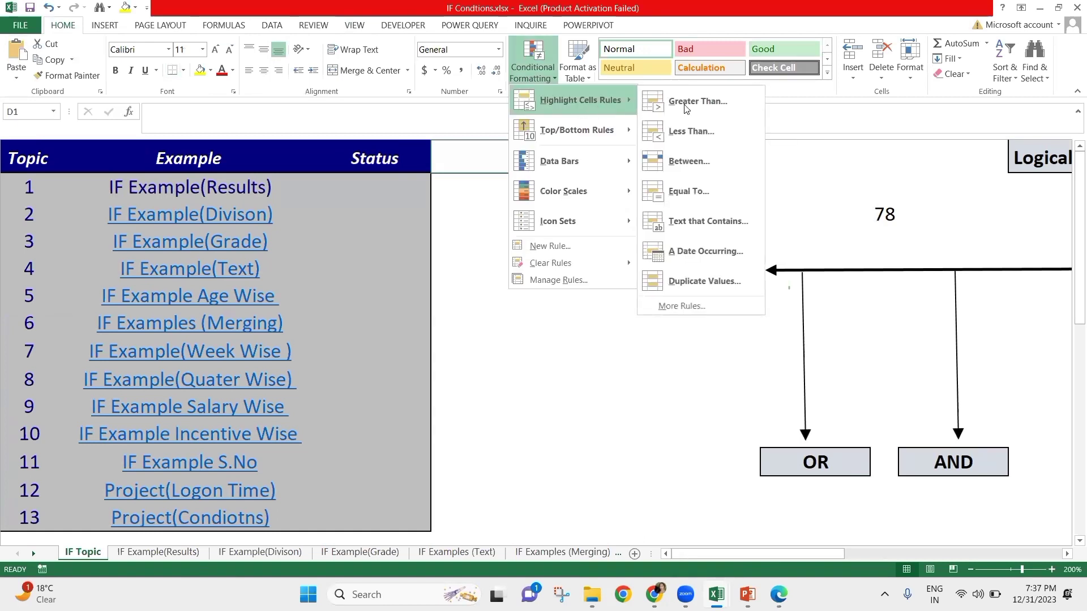
{"action": "key", "text": "Down"}
{"action": "key", "text": "Down"}
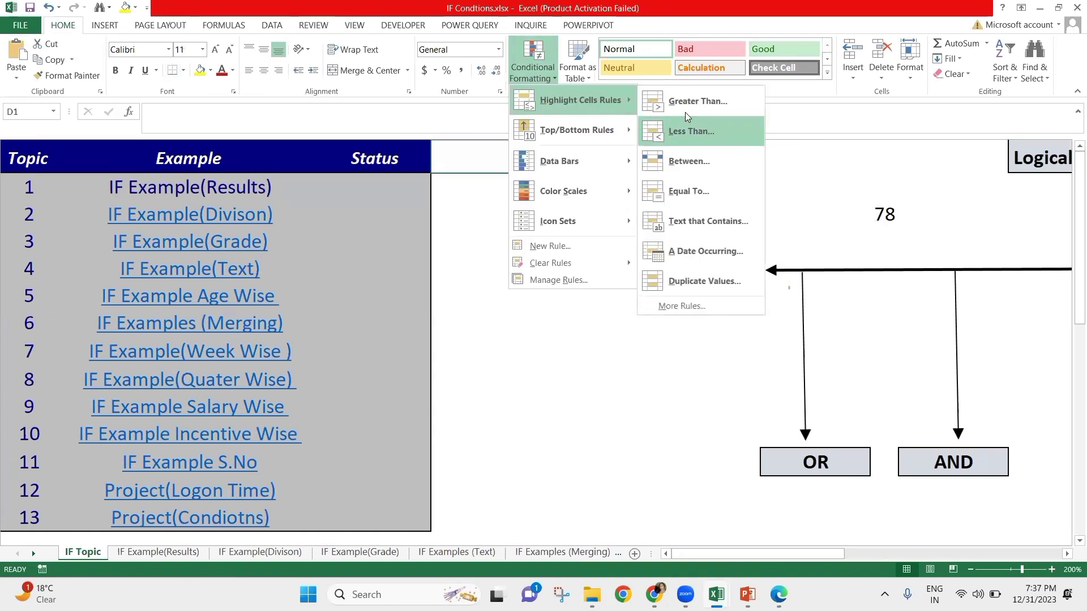
{"action": "key", "text": "Down"}
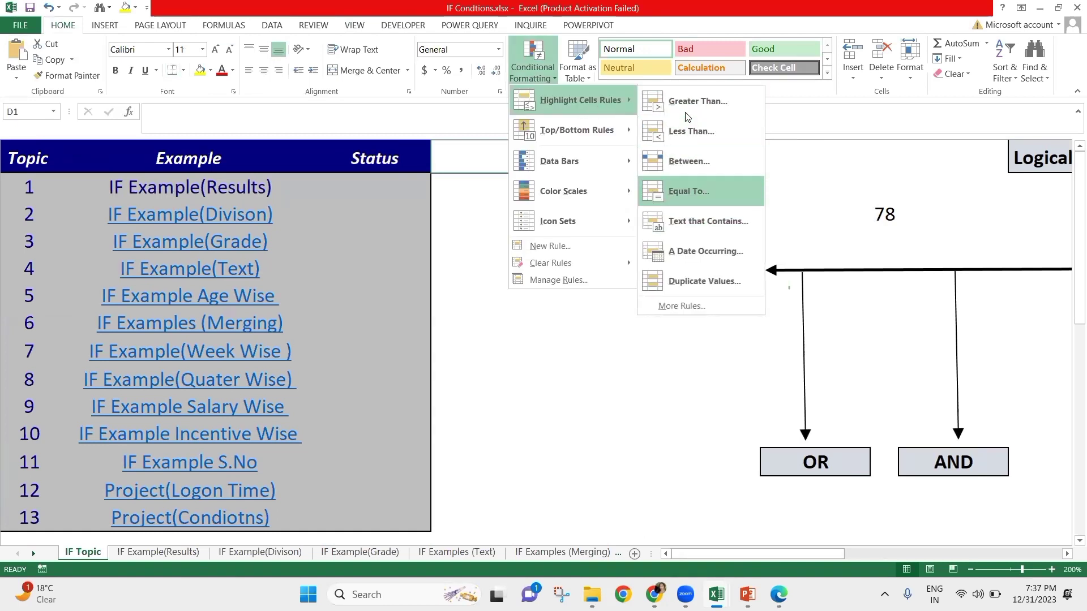
{"action": "key", "text": "Up"}
{"action": "key", "text": "Up"}
{"action": "key", "text": "Up"}
{"action": "key", "text": "Up"}
{"action": "key", "text": "Down"}
{"action": "key", "text": "Up"}
{"action": "key", "text": "Up"}
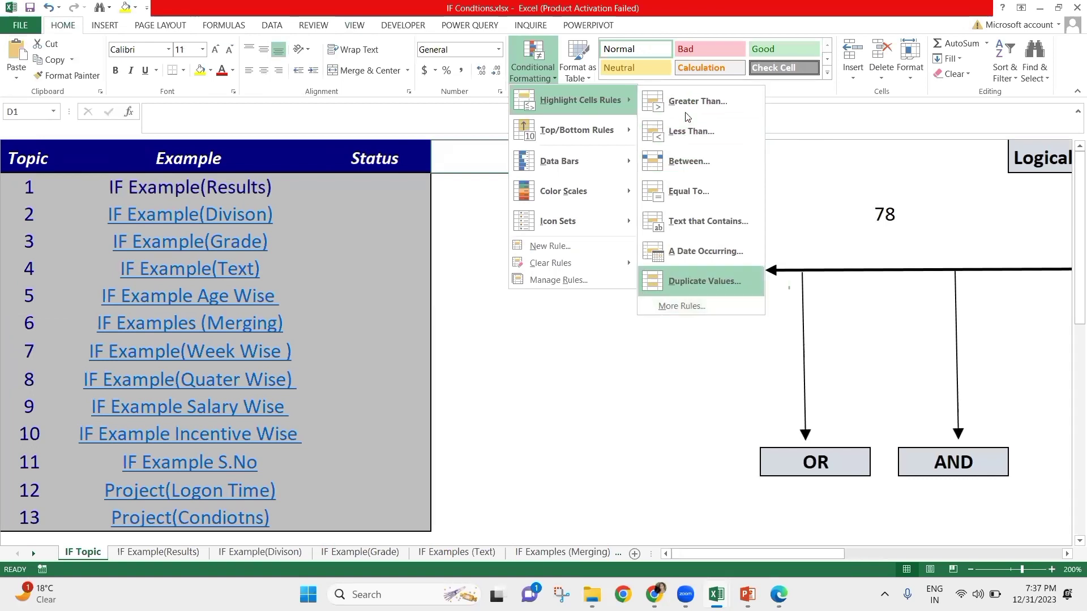
{"action": "key", "text": "Escape"}
{"action": "key", "text": "Escape"}
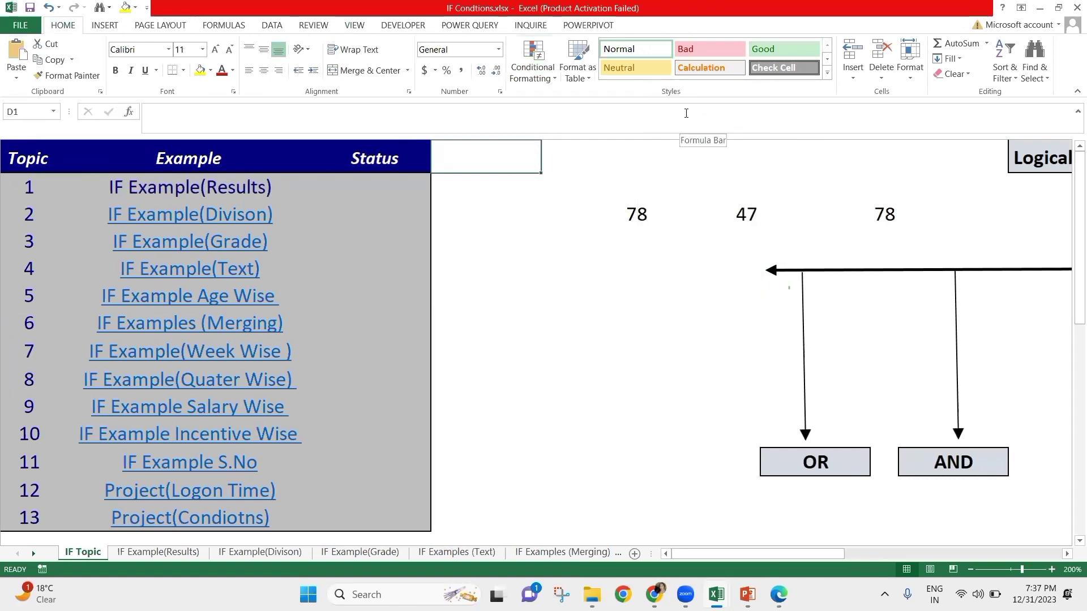
- Try Data Validation allowing whole numbers, then dismiss it without applying
{"action": "left_click", "coordinate": [276, 23]}
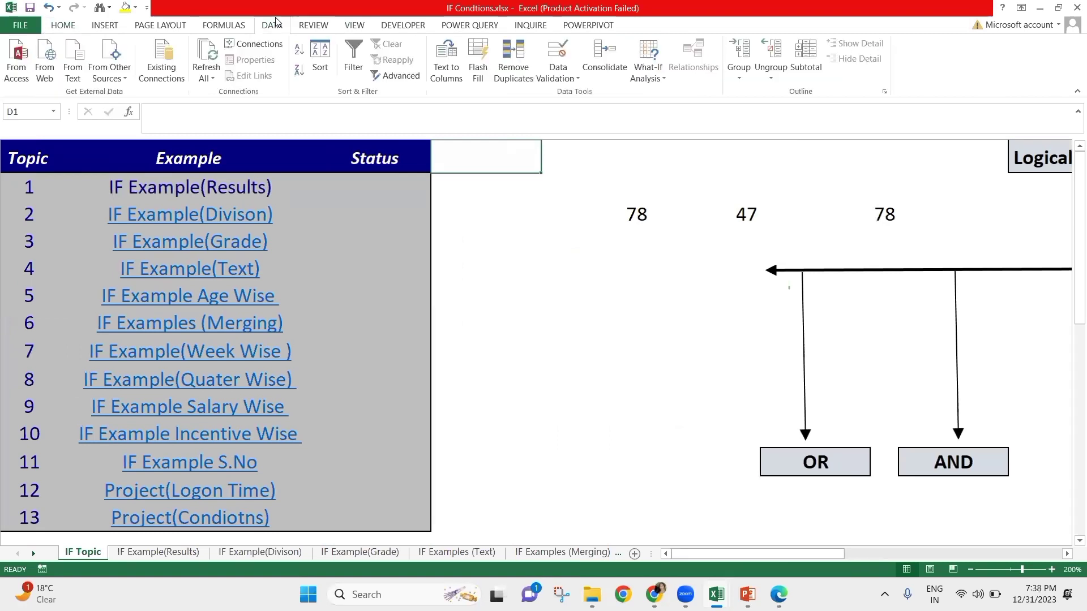
{"action": "left_click", "coordinate": [565, 80]}
{"action": "left_click", "coordinate": [586, 91]}
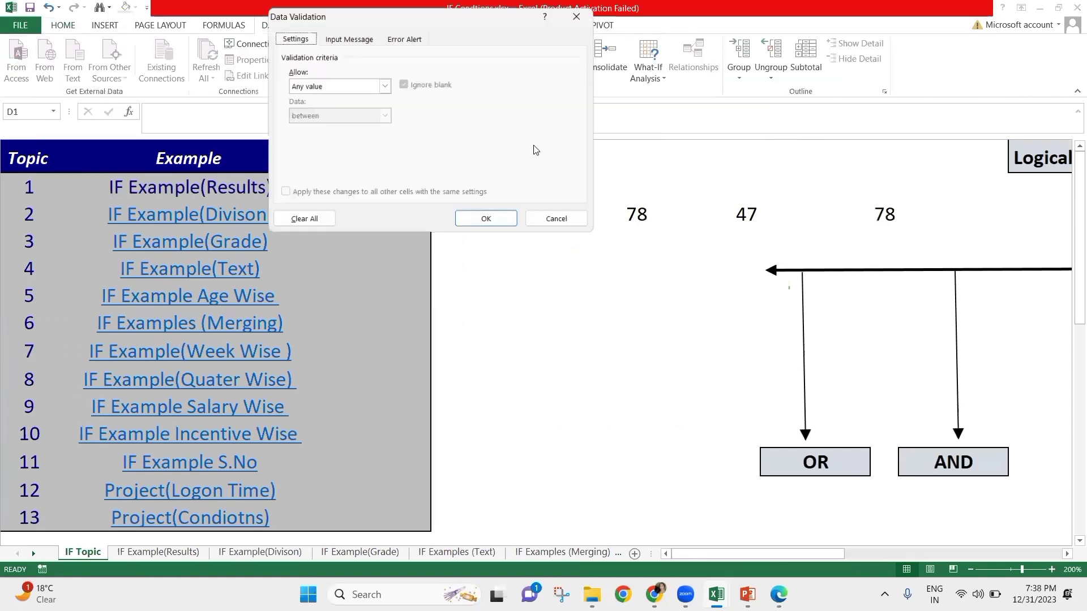
{"action": "left_click", "coordinate": [383, 86]}
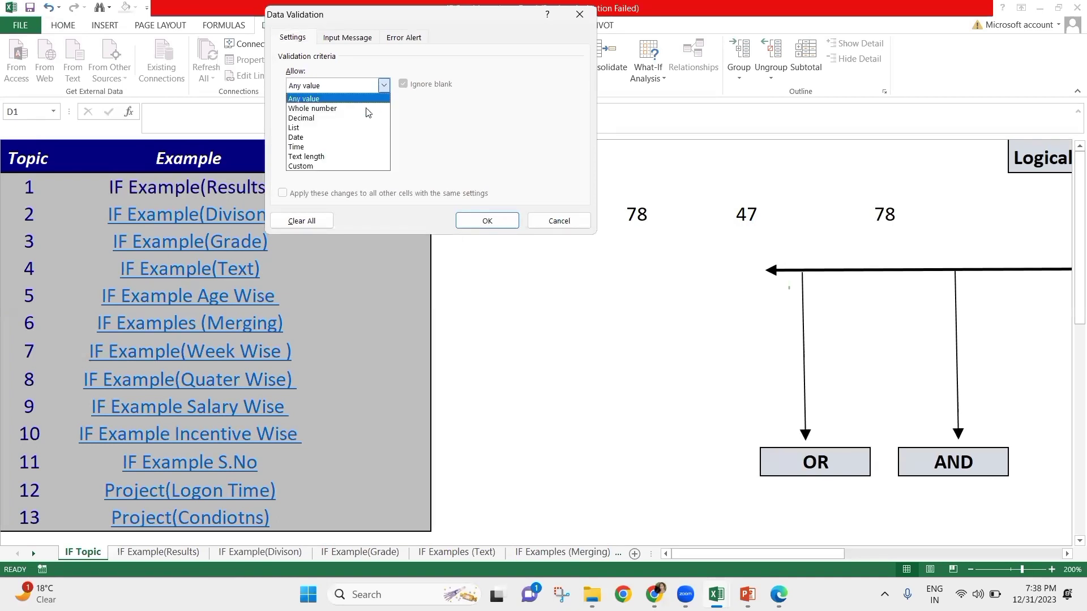
{"action": "left_click", "coordinate": [309, 110]}
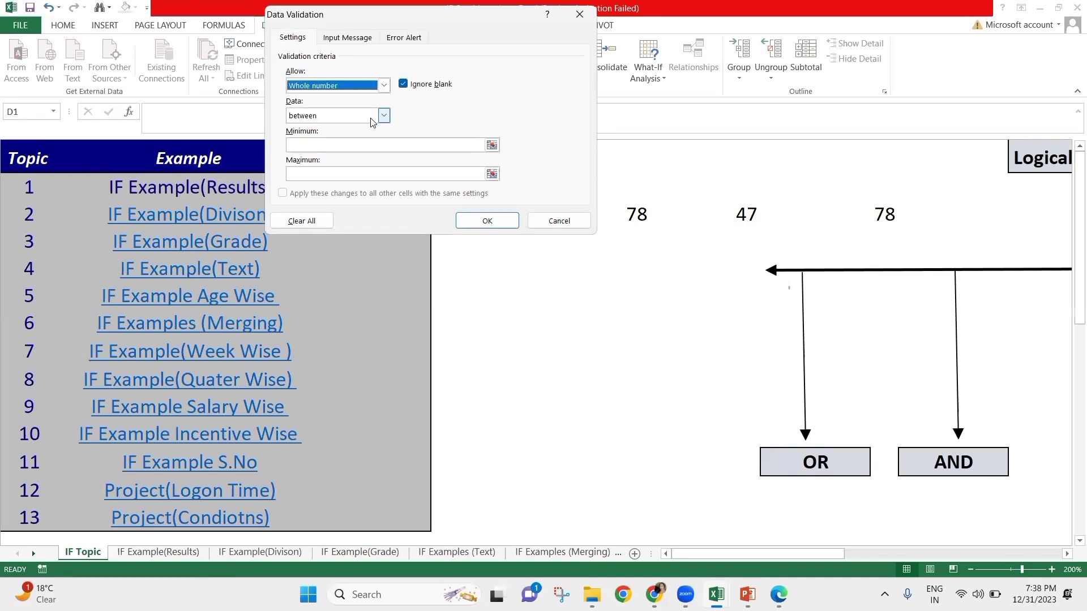
{"action": "left_click", "coordinate": [383, 116]}
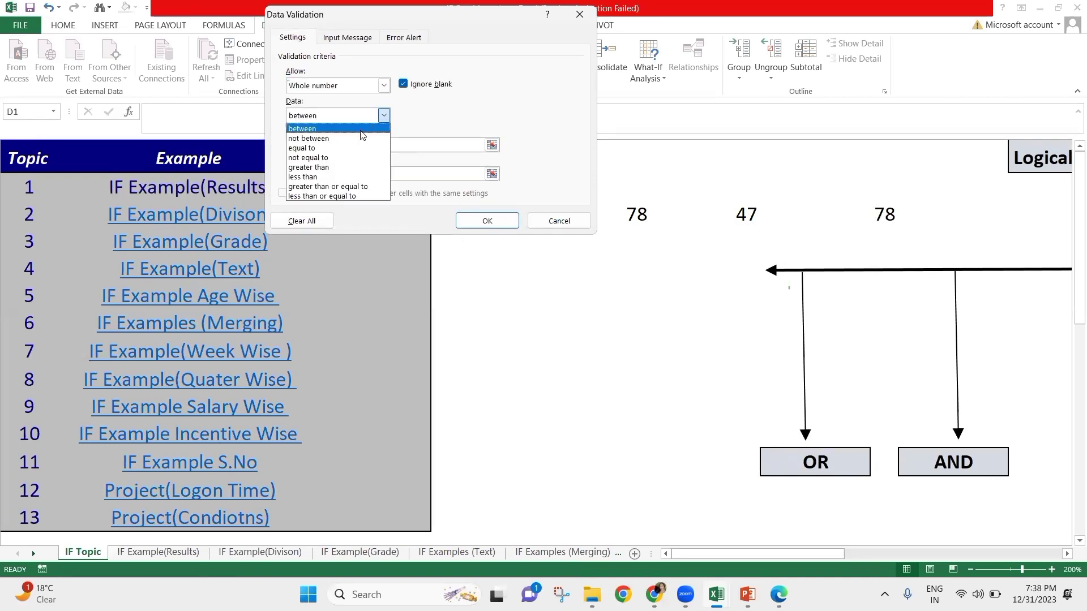
{"action": "key", "text": "Down"}
{"action": "key", "text": "Down"}
{"action": "key", "text": "Down"}
{"action": "key", "text": "Down"}
{"action": "key", "text": "Down"}
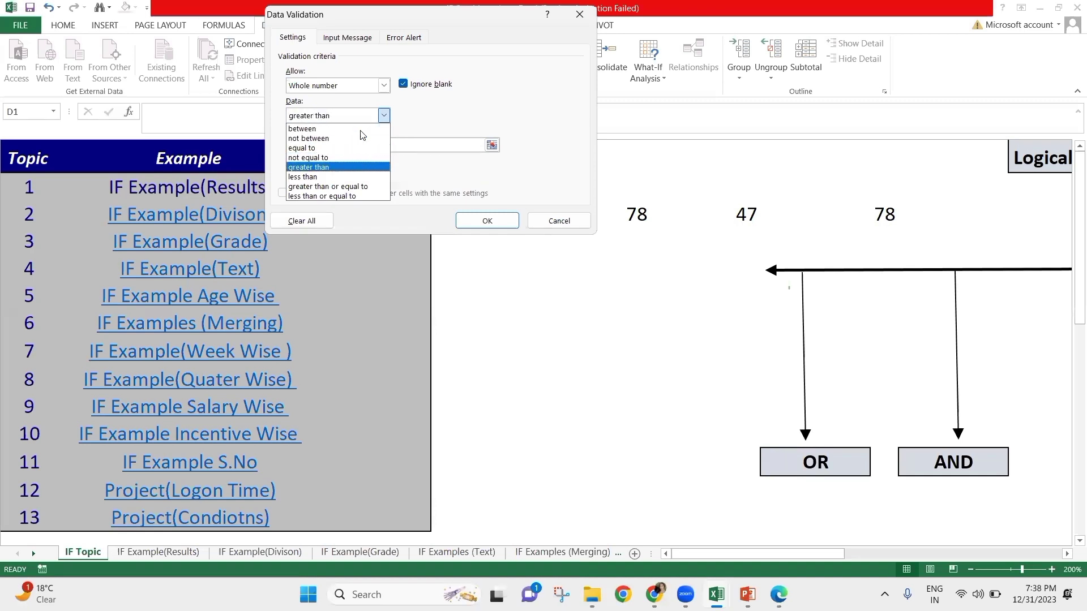
{"action": "key", "text": "Down"}
{"action": "key", "text": "Up"}
{"action": "key", "text": "Up"}
{"action": "key", "text": "Up"}
{"action": "key", "text": "Up"}
{"action": "key", "text": "Up"}
{"action": "key", "text": "Return"}
{"action": "key", "text": "Return"}
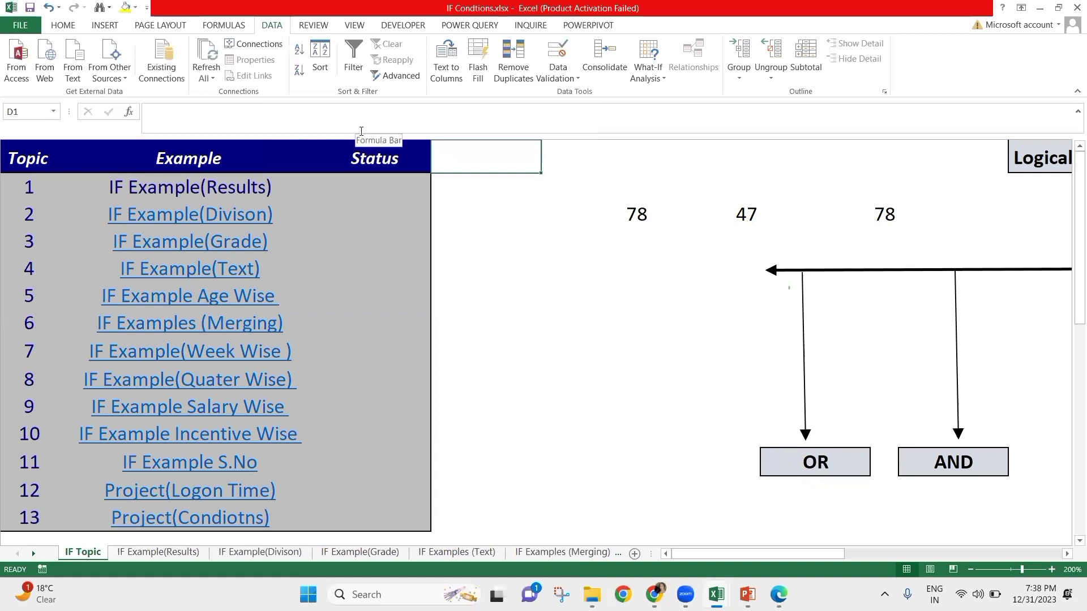
{"action": "key", "text": "Right"}
- Zoom the sheet to 200%, then reset it to 100% magnification
{"action": "key", "text": "alt"}
{"action": "key", "text": "w"}
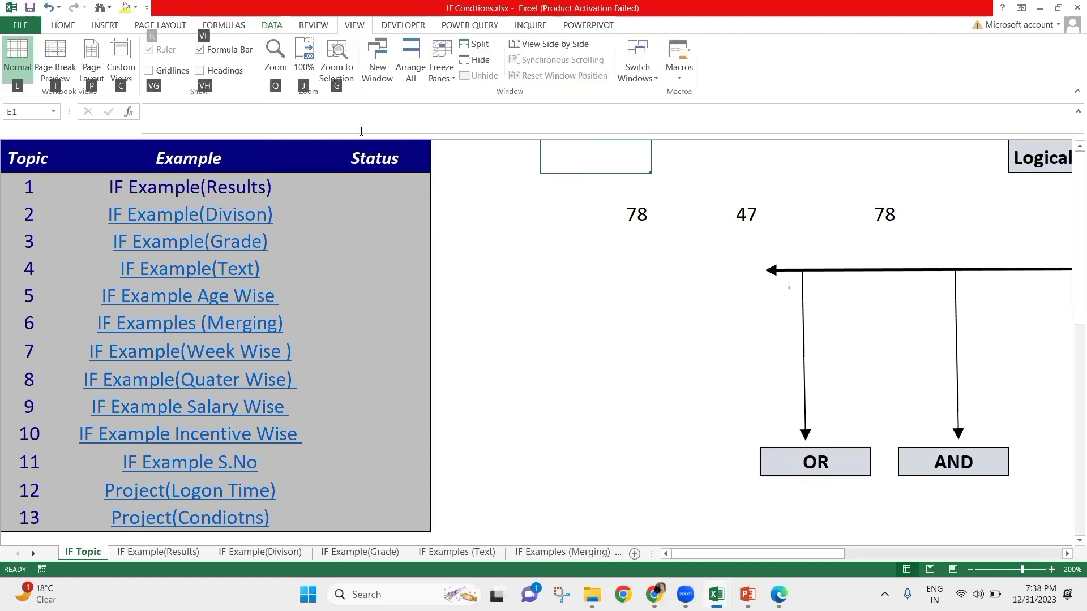
{"action": "key", "text": "q"}
{"action": "key", "text": "alt+c"}
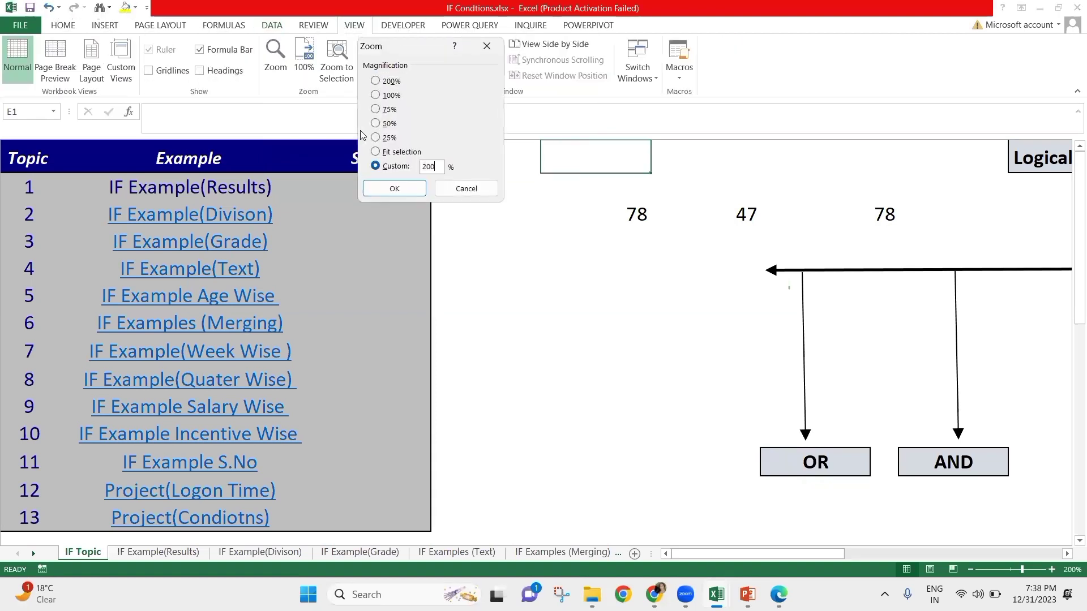
{"action": "key", "text": "Return"}
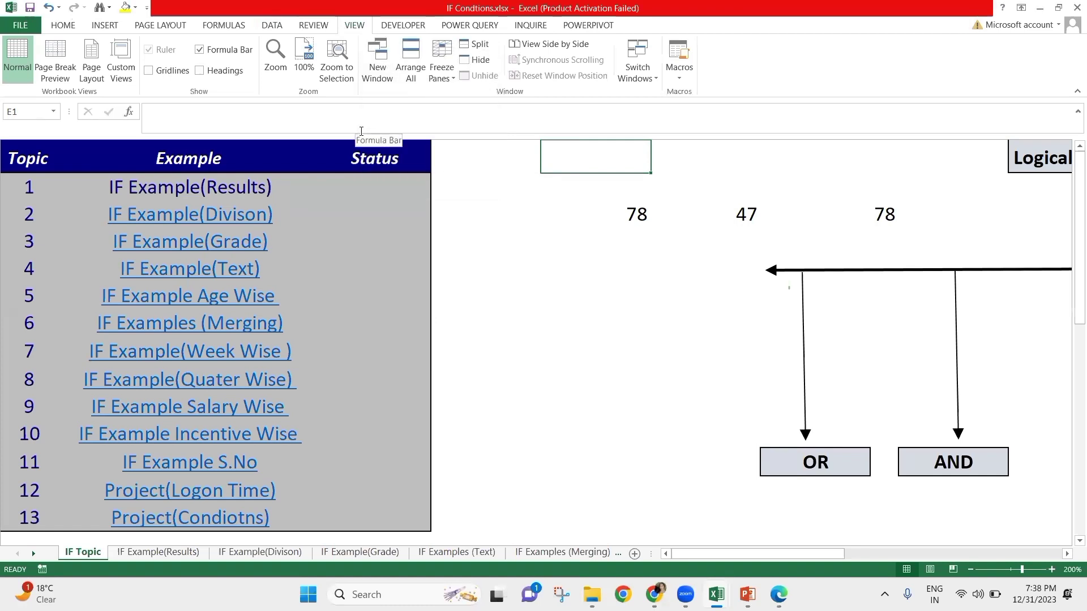
{"action": "key", "text": "alt"}
{"action": "key", "text": "w"}
{"action": "key", "text": "q"}
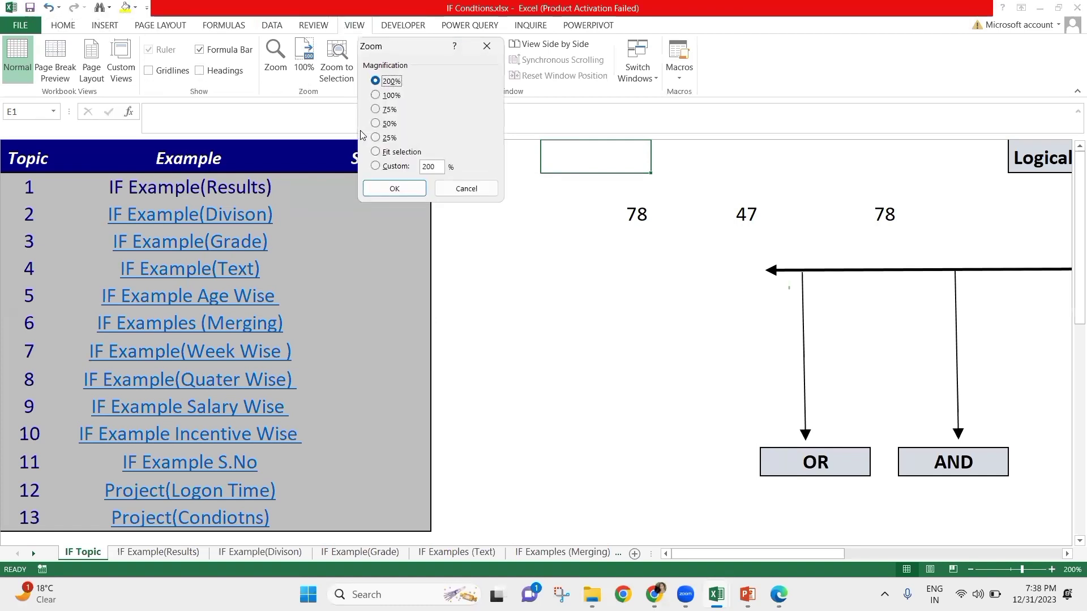
{"action": "key", "text": "Down"}
{"action": "key", "text": "Return"}
- Select the row holding 78, 47, 78 and delete those values
{"action": "key", "text": "Right"}
{"action": "key", "text": "Right"}
{"action": "key", "text": "Right"}
{"action": "key", "text": "Right"}
{"action": "key", "text": "Right"}
{"action": "key", "text": "Right"}
{"action": "key", "text": "Right"}
{"action": "key", "text": "Right"}
{"action": "key", "text": "Right"}
{"action": "key", "text": "Right"}
{"action": "key", "text": "Right"}
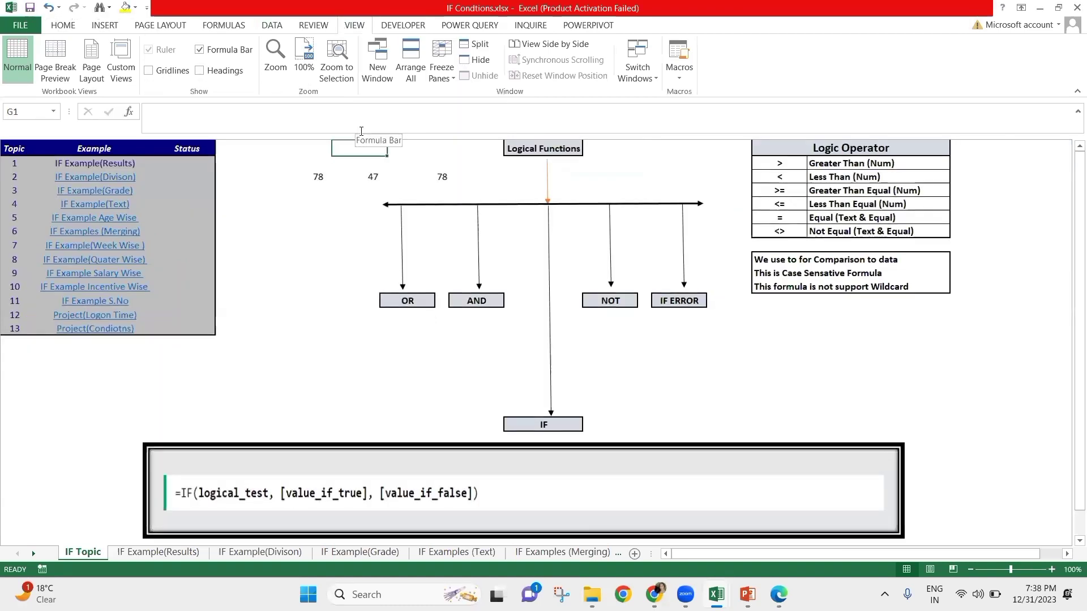
{"action": "key", "text": "Left"}
{"action": "key", "text": "Left"}
{"action": "key", "text": "Left"}
{"action": "key", "text": "Down"}
{"action": "key", "text": "Right"}
{"action": "key", "text": "Right"}
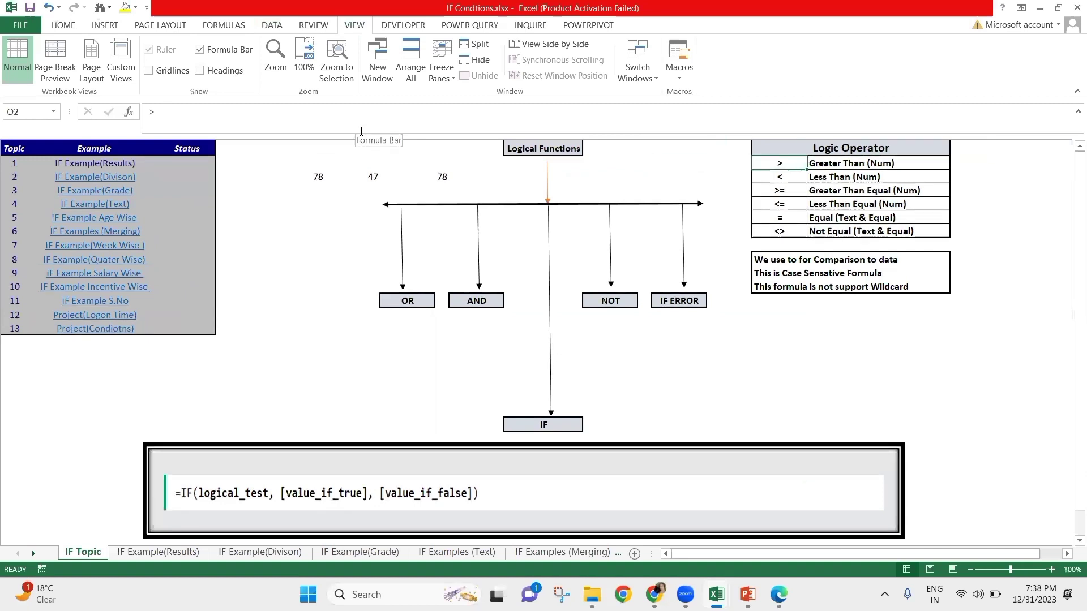
{"action": "key", "text": "shift+Down"}
{"action": "key", "text": "shift+Down"}
{"action": "key", "text": "shift+Down"}
{"action": "key", "text": "shift+Down"}
{"action": "key", "text": "shift+Down"}
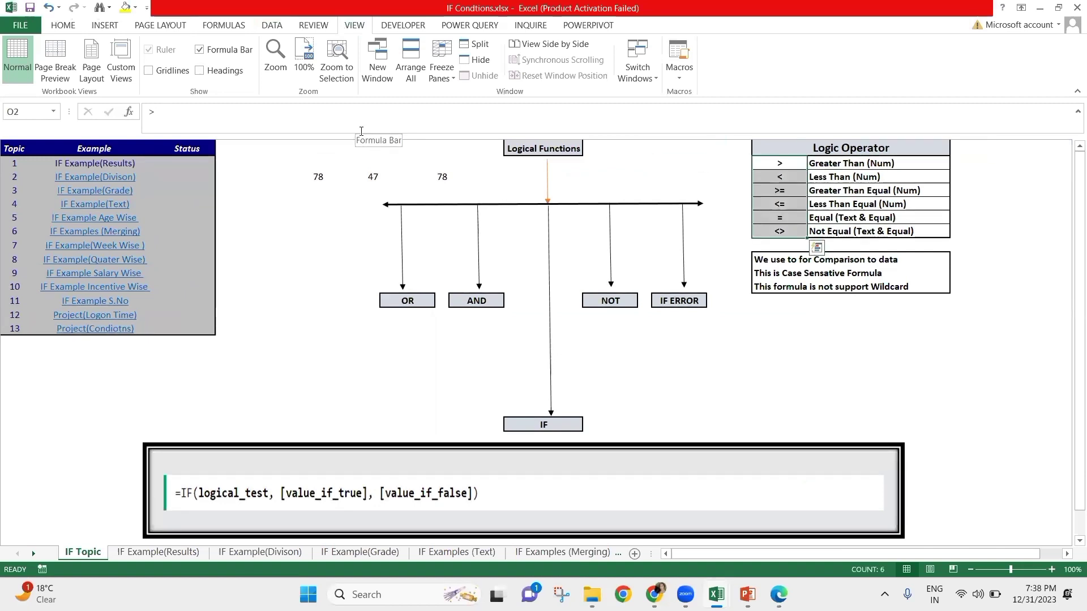
{"action": "key", "text": "shift+Up"}
{"action": "key", "text": "shift+Up"}
{"action": "key", "text": "shift+Up"}
{"action": "key", "text": "shift+Up"}
{"action": "key", "text": "shift+Up"}
{"action": "key", "text": "Left"}
{"action": "key", "text": "Left"}
{"action": "key", "text": "Left"}
{"action": "key", "text": "Left"}
{"action": "key", "text": "Left"}
{"action": "key", "text": "Left"}
{"action": "key", "text": "Left"}
{"action": "key", "text": "Down"}
{"action": "key", "text": "Left"}
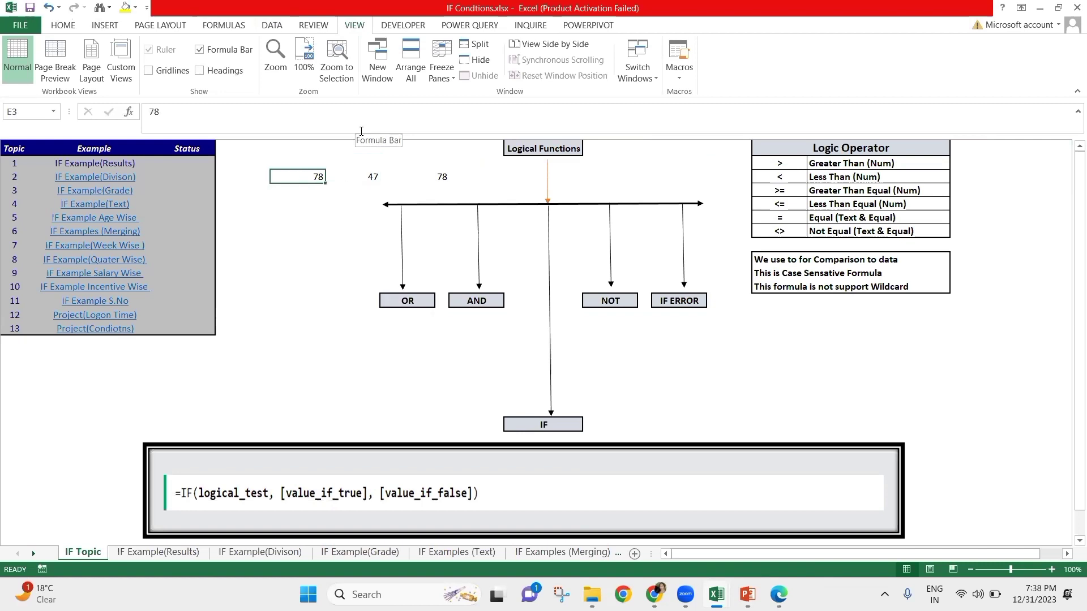
{"action": "key", "text": "shift+Right"}
{"action": "key", "text": "shift+Right"}
{"action": "key", "text": "shift+Right"}
{"action": "key", "text": "Delete"}
- Enter the word 'Logic' in cell E3
{"action": "key", "text": "shift+Left"}
{"action": "key", "text": "shift+Left"}
{"action": "key", "text": "shift+Left"}
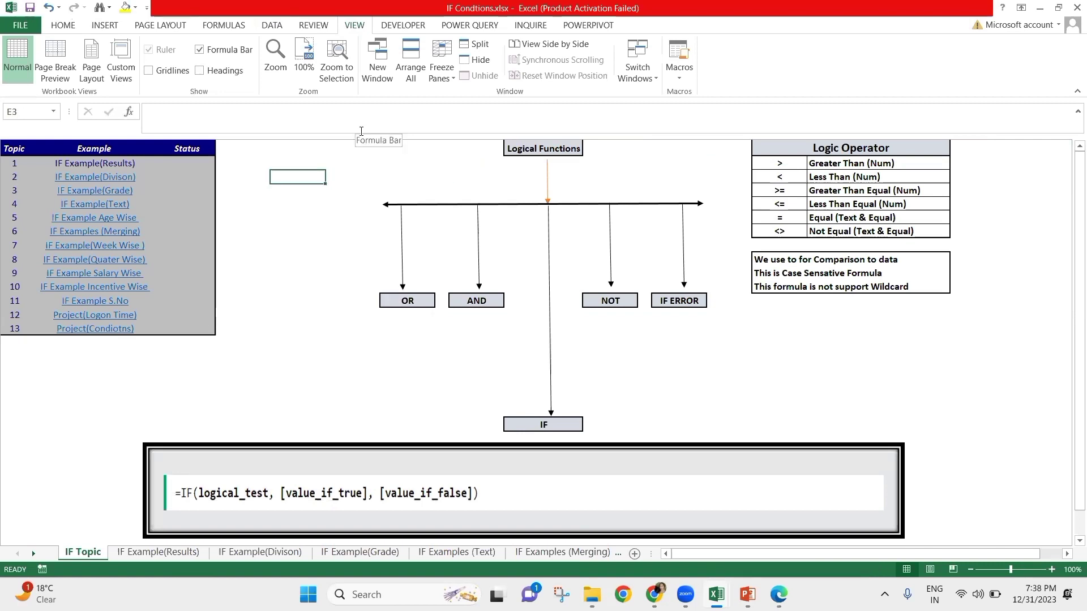
{"action": "type", "text": "Logic"}
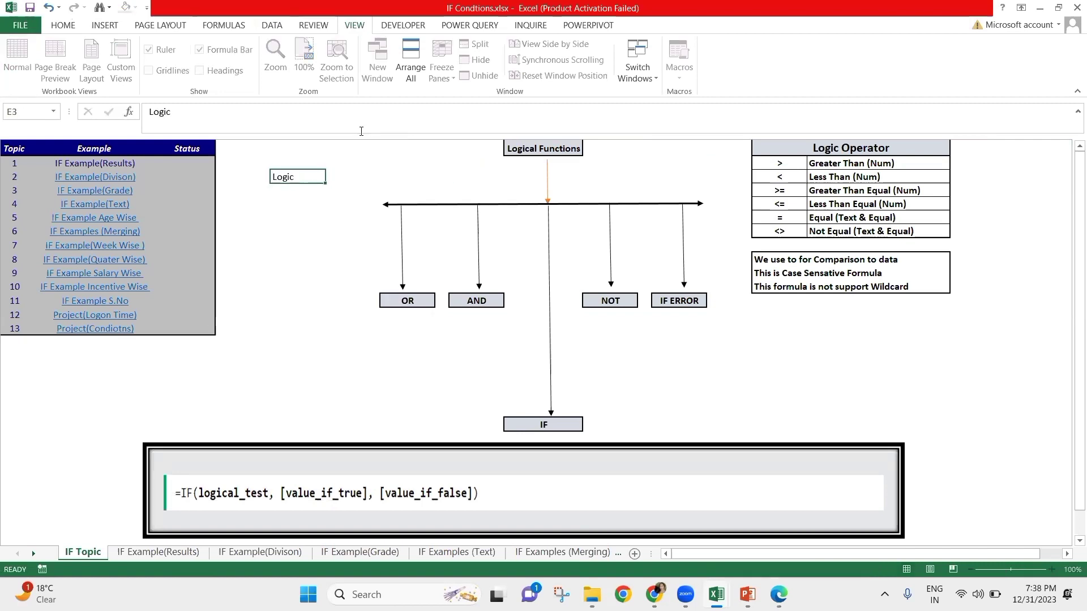
{"action": "key", "text": "Return"}
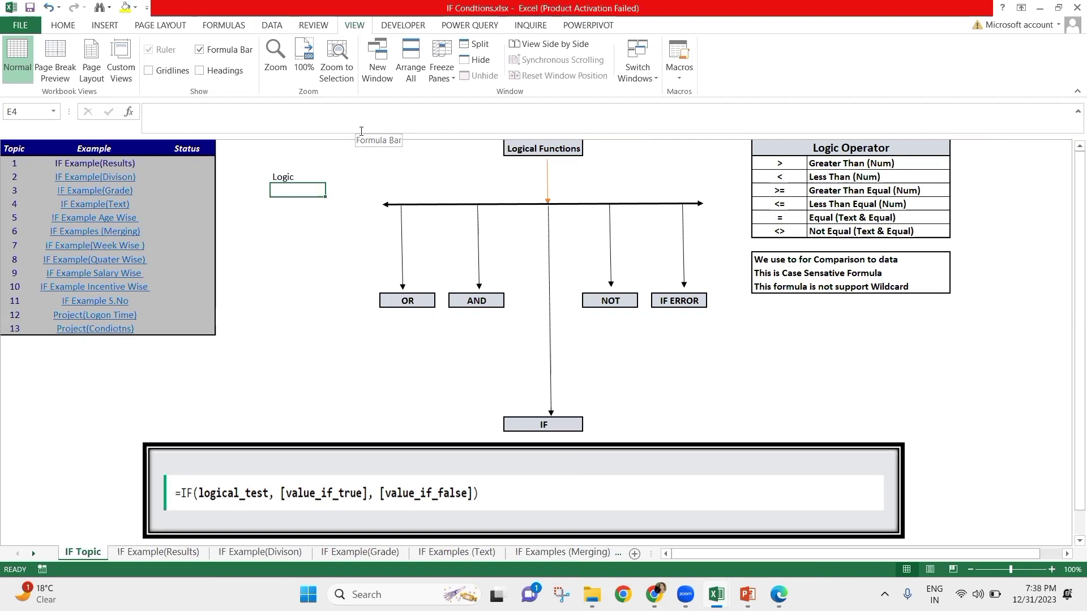
- Move to cell D8 and switch to the IF Example(Results) sheet
{"action": "key", "text": "Up"}
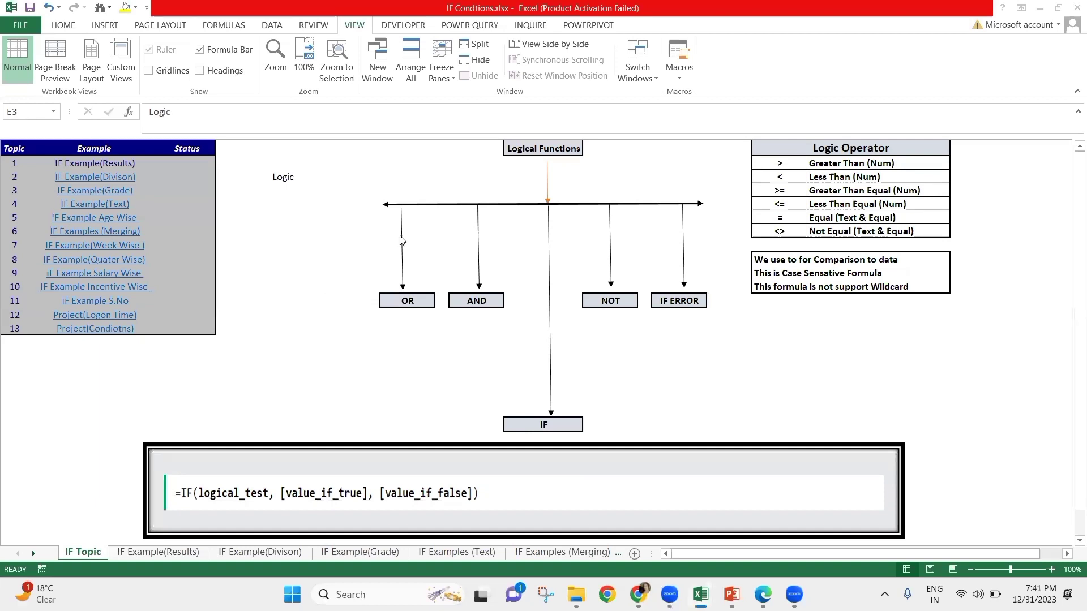
{"action": "left_click", "coordinate": [306, 242]}
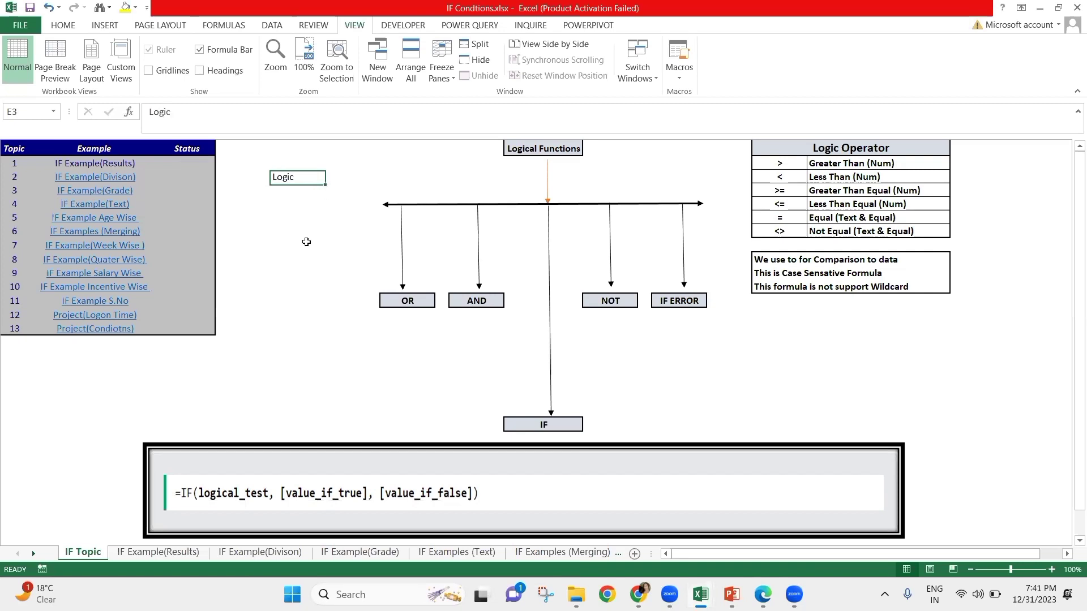
{"action": "key", "text": "Down"}
{"action": "key", "text": "Down"}
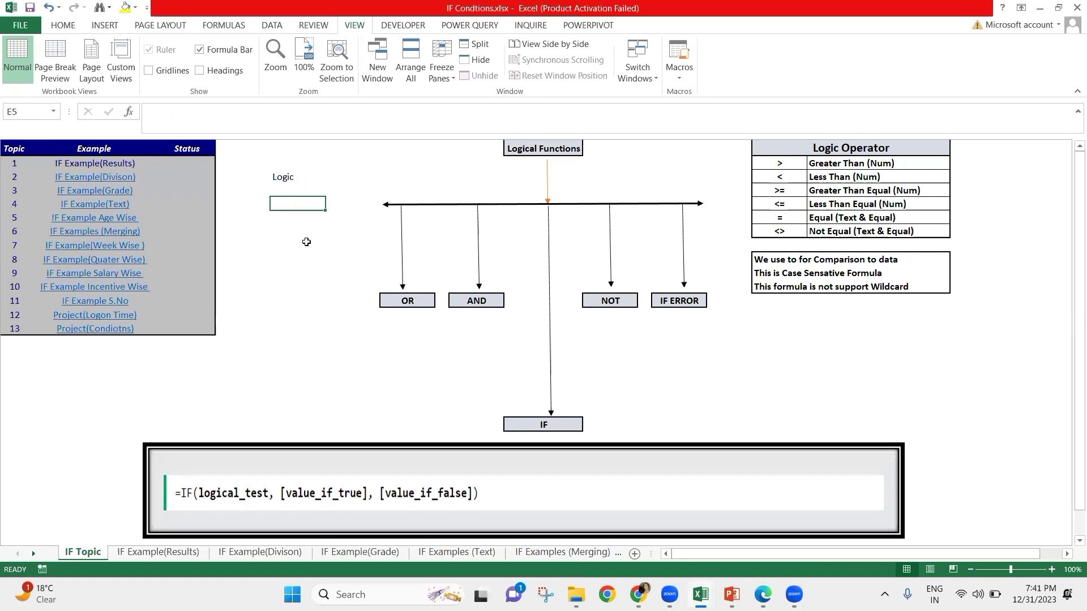
{"action": "key", "text": "Up"}
{"action": "key", "text": "Up"}
{"action": "key", "text": "Down"}
{"action": "key", "text": "Down"}
{"action": "key", "text": "Down"}
{"action": "key", "text": "Down"}
{"action": "key", "text": "Down"}
{"action": "key", "text": "Left"}
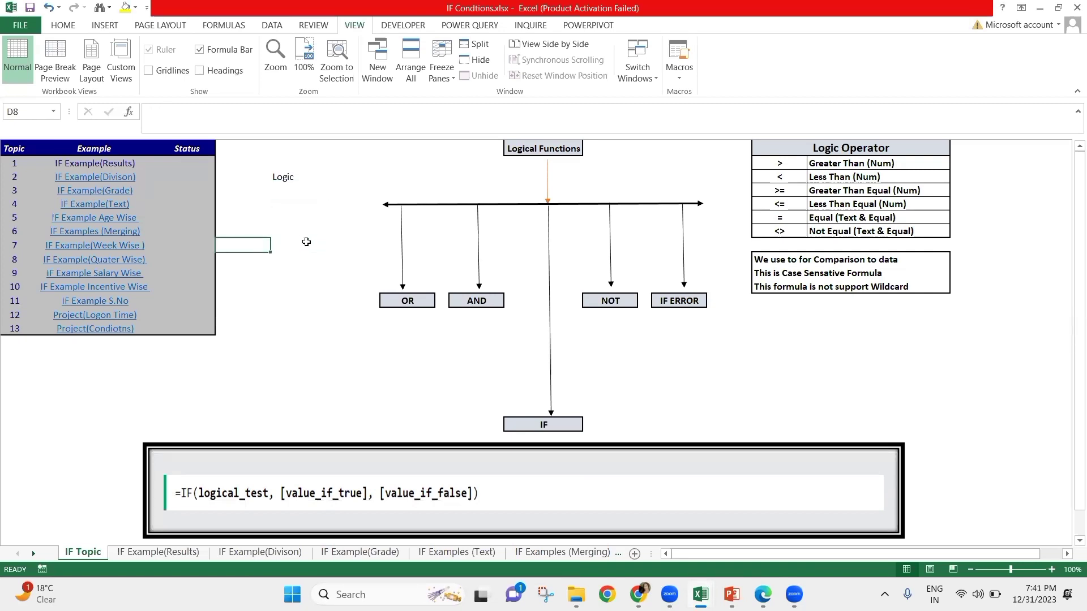
{"action": "key", "text": "ctrl+Page_Down"}
{"action": "key", "text": "ctrl+Home"}
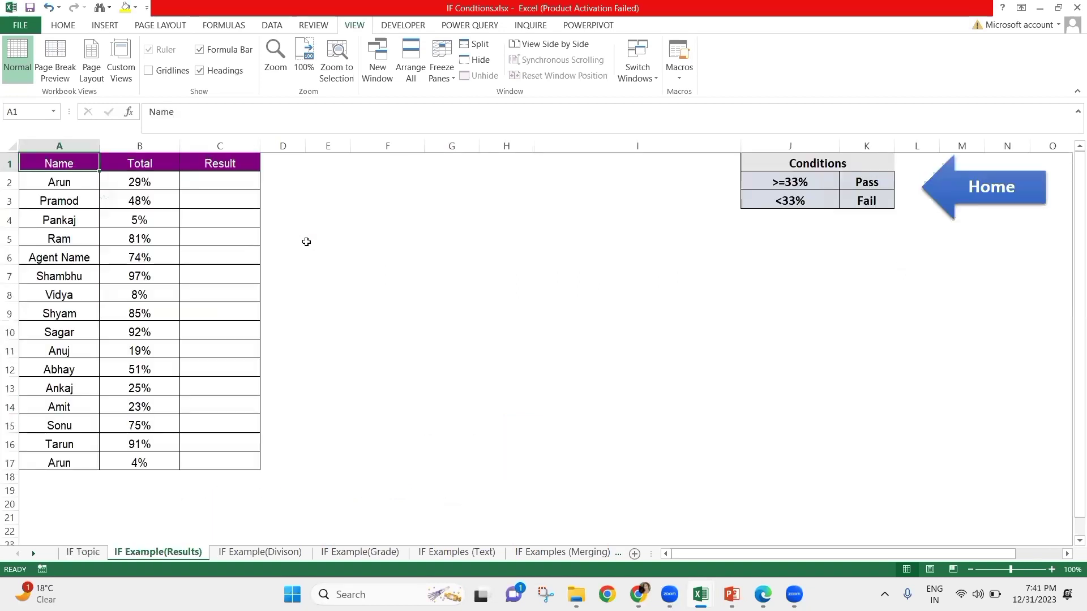
{"action": "key", "text": "Down"}
{"action": "key", "text": "Up"}
{"action": "key", "text": "Right"}
{"action": "key", "text": "Left"}
{"action": "key", "text": "ctrl+shift+Right"}
{"action": "key", "text": "ctrl+shift+Down"}
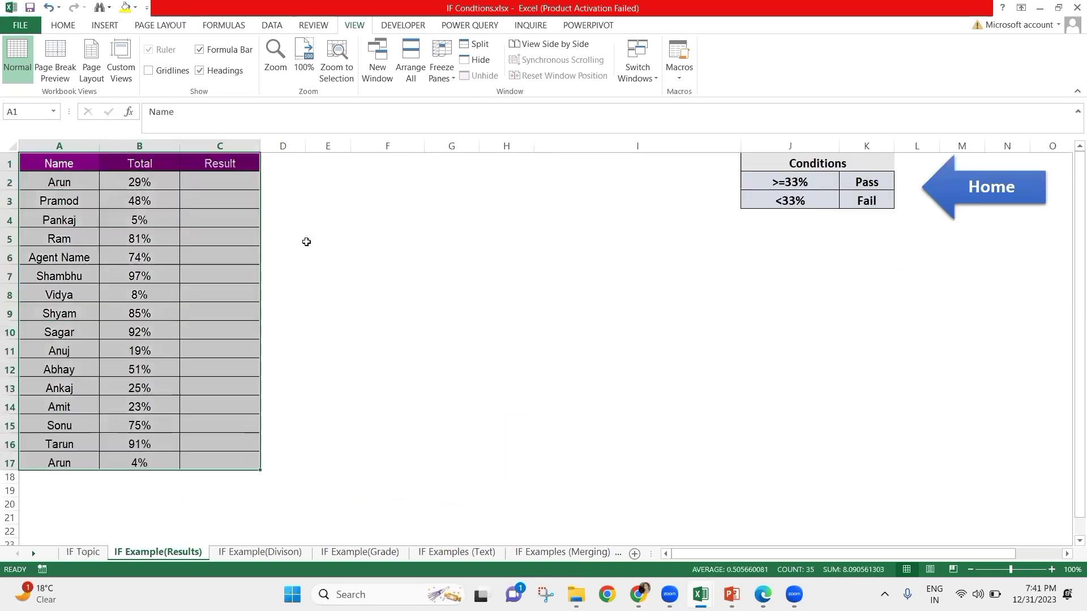
{"action": "key", "text": "Right"}
{"action": "key", "text": "Right"}
{"action": "key", "text": "Right"}
{"action": "key", "text": "Right"}
{"action": "key", "text": "Right"}
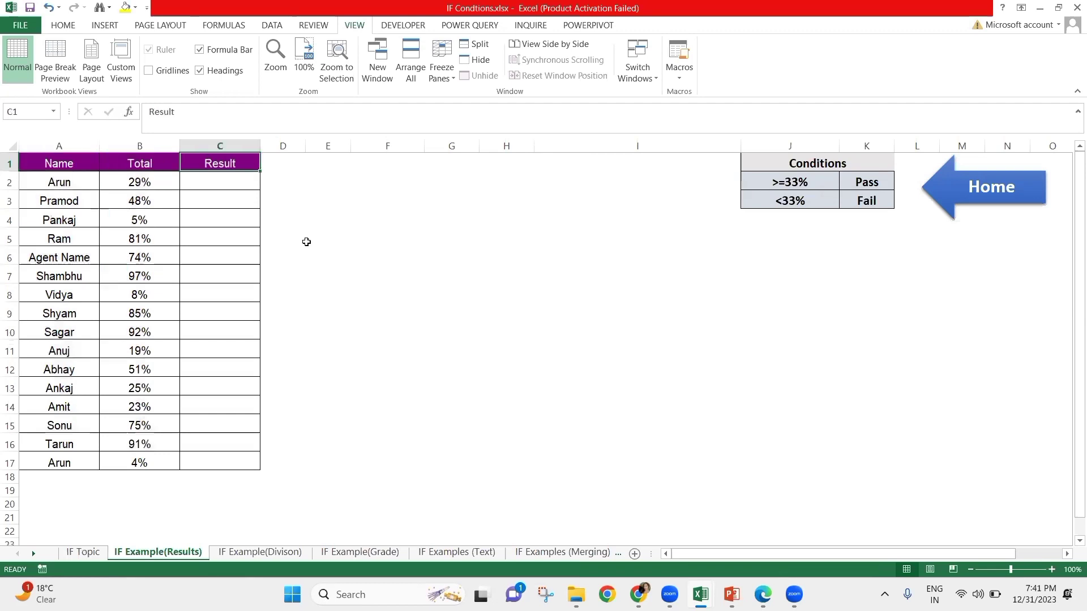
{"action": "key", "text": "Right"}
{"action": "key", "text": "Right"}
{"action": "key", "text": "Right"}
{"action": "key", "text": "Right"}
{"action": "key", "text": "Down"}
{"action": "key", "text": "Right"}
{"action": "key", "text": "Right"}
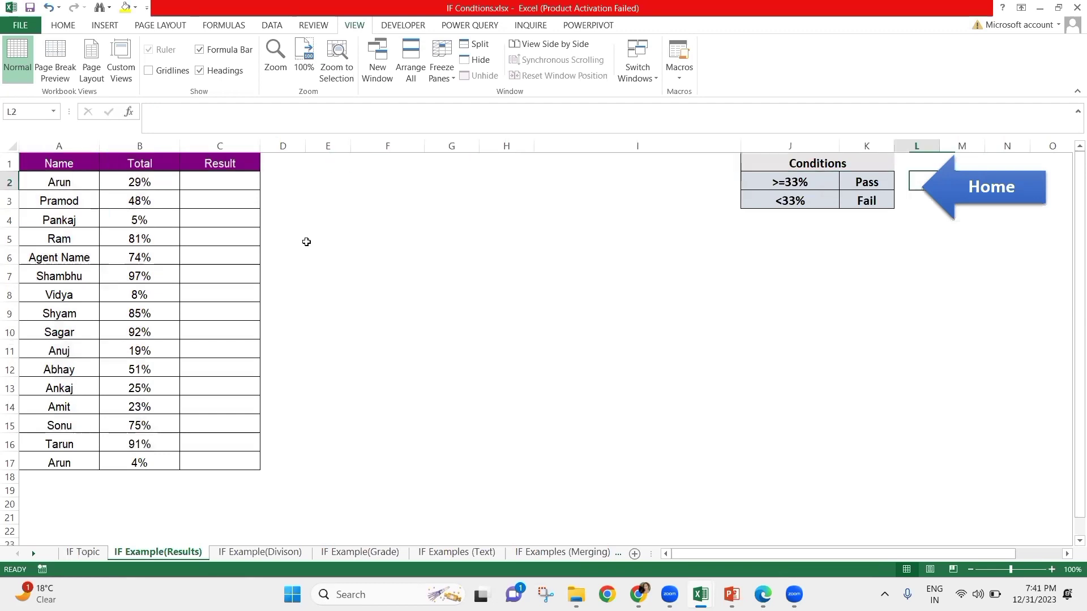
{"action": "key", "text": "Left"}
{"action": "key", "text": "Left"}
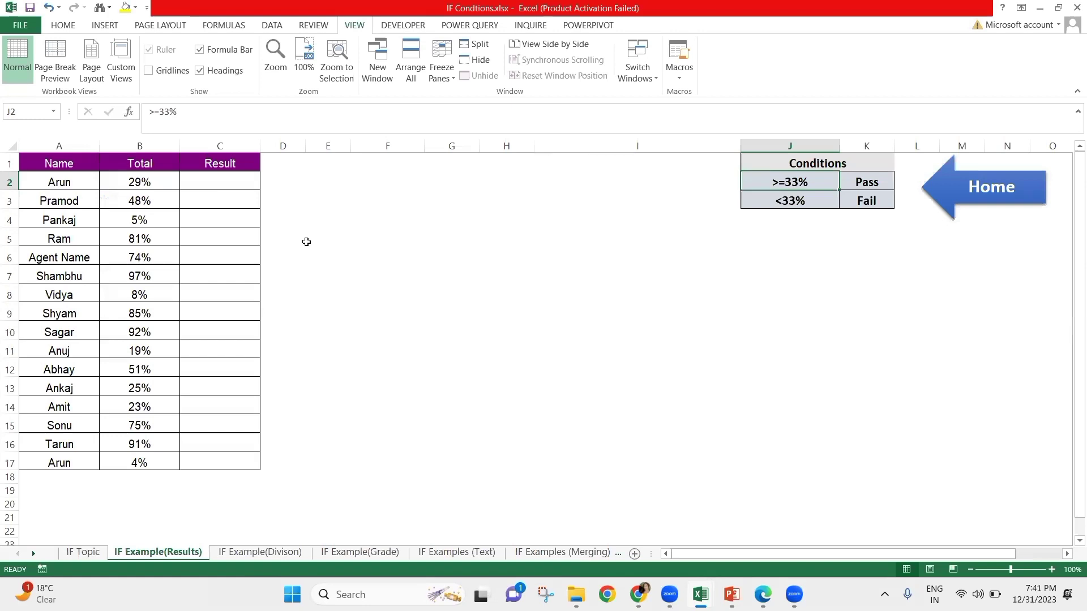
{"action": "key", "text": "Right"}
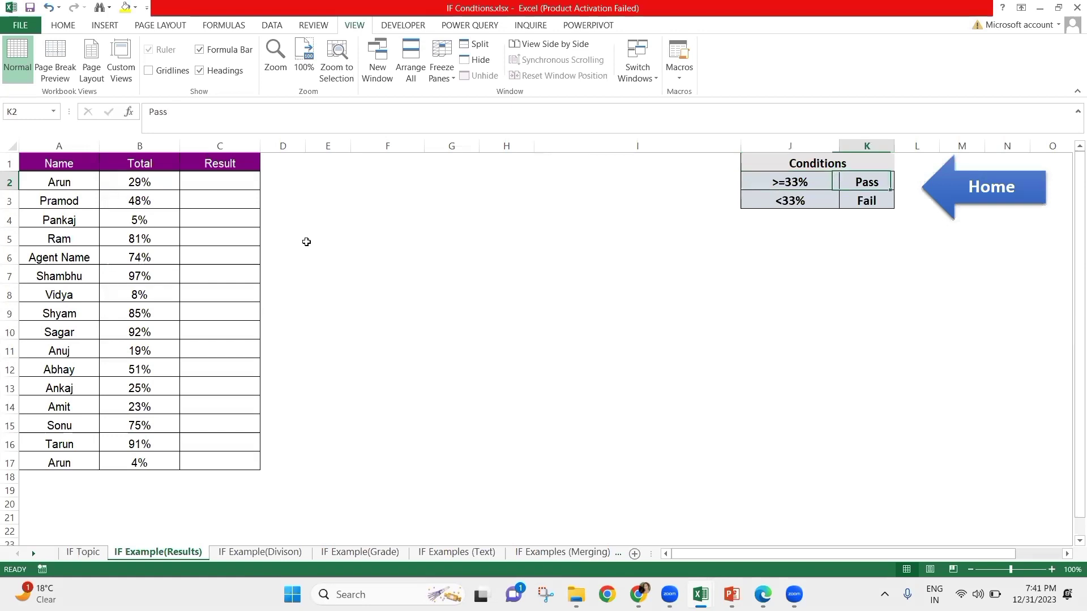
{"action": "key", "text": "Down"}
{"action": "key", "text": "Left"}
{"action": "key", "text": "Up"}
{"action": "key", "text": "Left"}
{"action": "key", "text": "Left"}
{"action": "key", "text": "Left"}
{"action": "key", "text": "Left"}
{"action": "key", "text": "Left"}
{"action": "key", "text": "Left"}
{"action": "key", "text": "Left"}
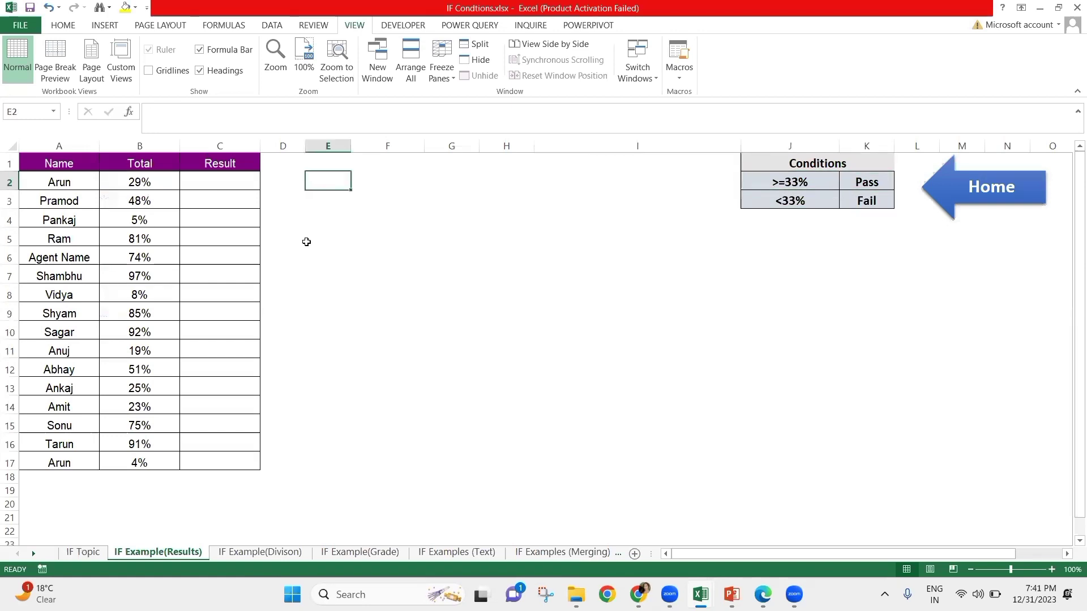
{"action": "type", "text": "=ouf"}
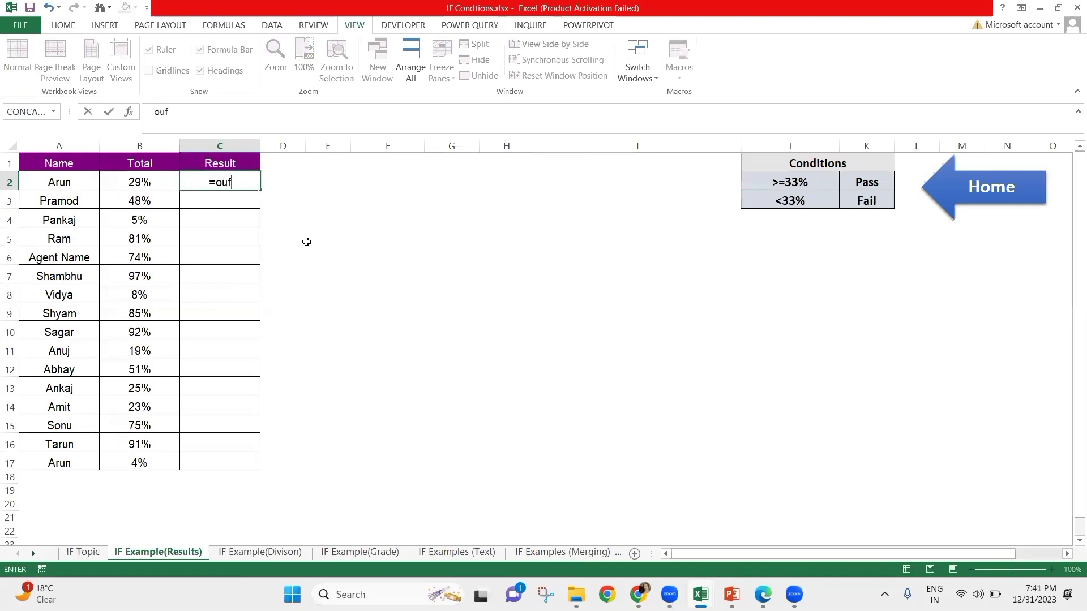
- Drop the unfinished IF formula and enter =B2>33 in Arun's Result cell C2
{"action": "key", "text": "BackSpace"}
{"action": "key", "text": "BackSpace"}
{"action": "type", "text": "if"}
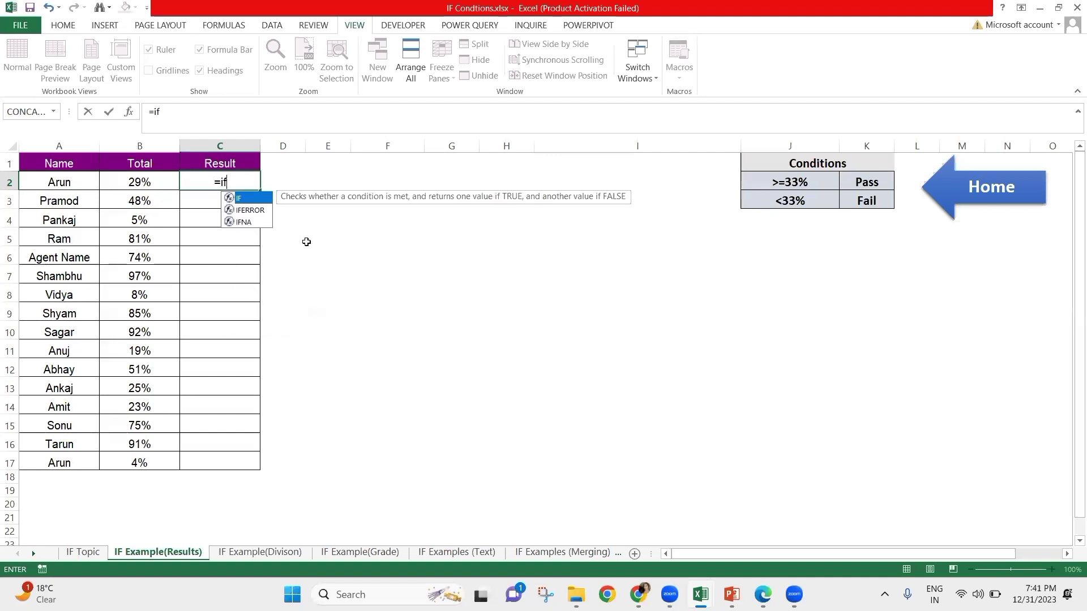
{"action": "key", "text": "Tab"}
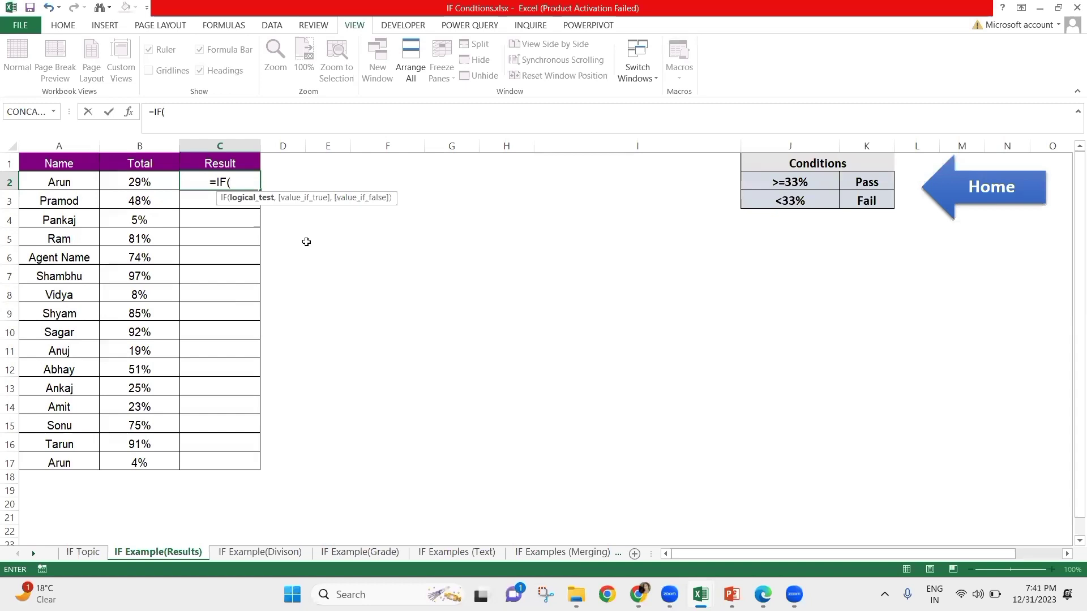
{"action": "key", "text": "Escape"}
{"action": "type", "text": "="}
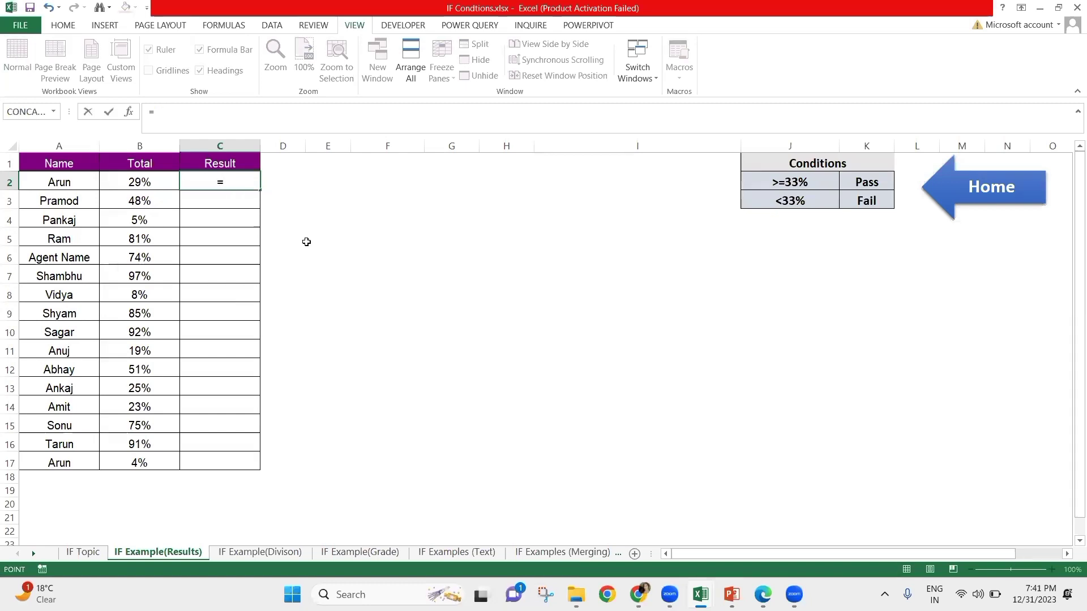
{"action": "key", "text": "Left"}
{"action": "key", "text": "Left"}
{"action": "key", "text": "Right"}
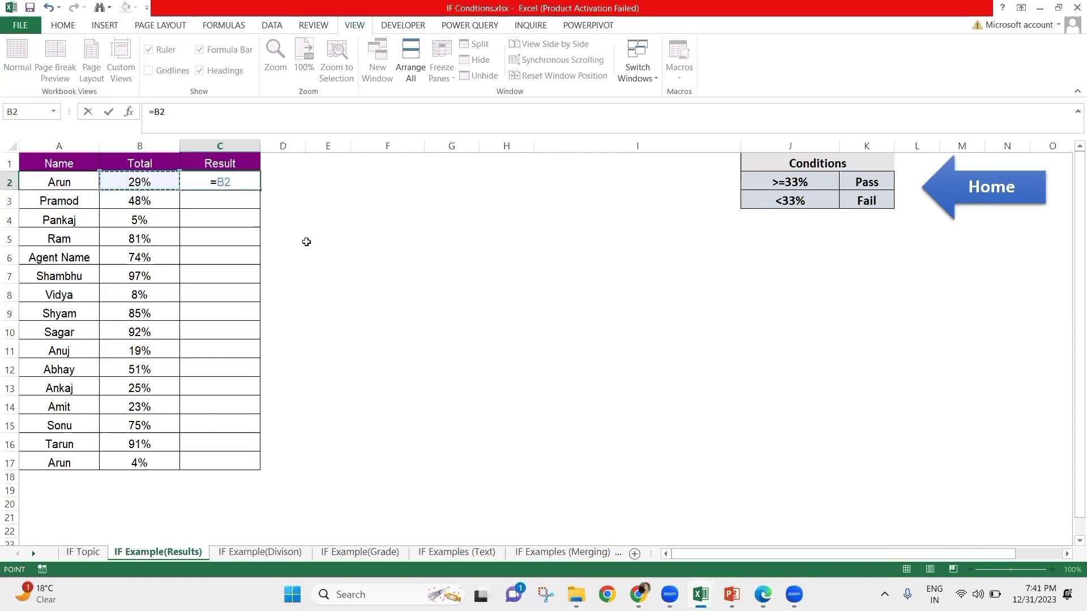
{"action": "type", "text": ">33"}
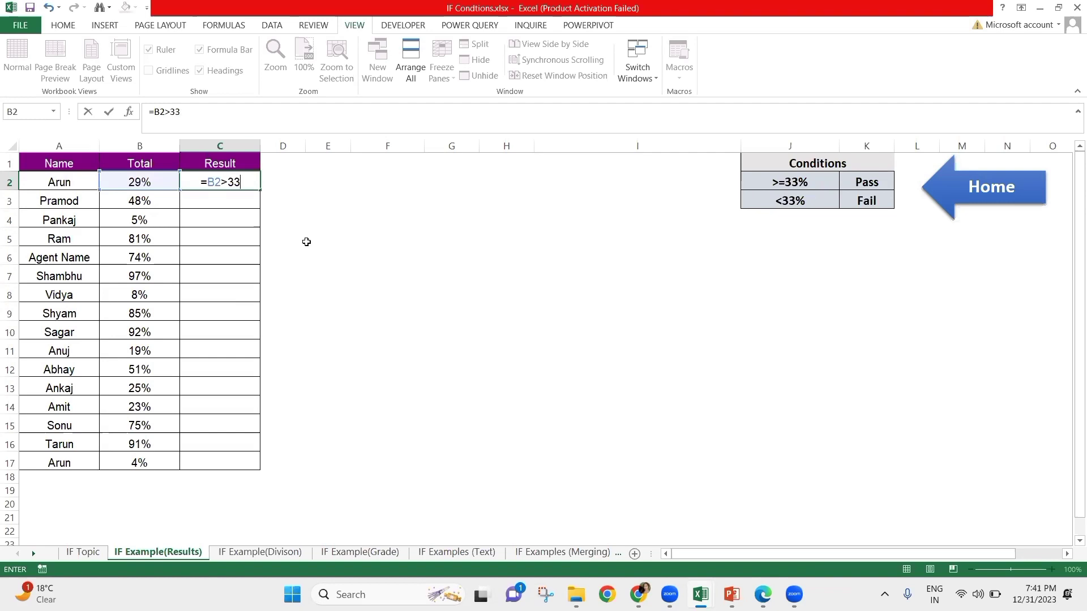
{"action": "key", "text": "Return"}
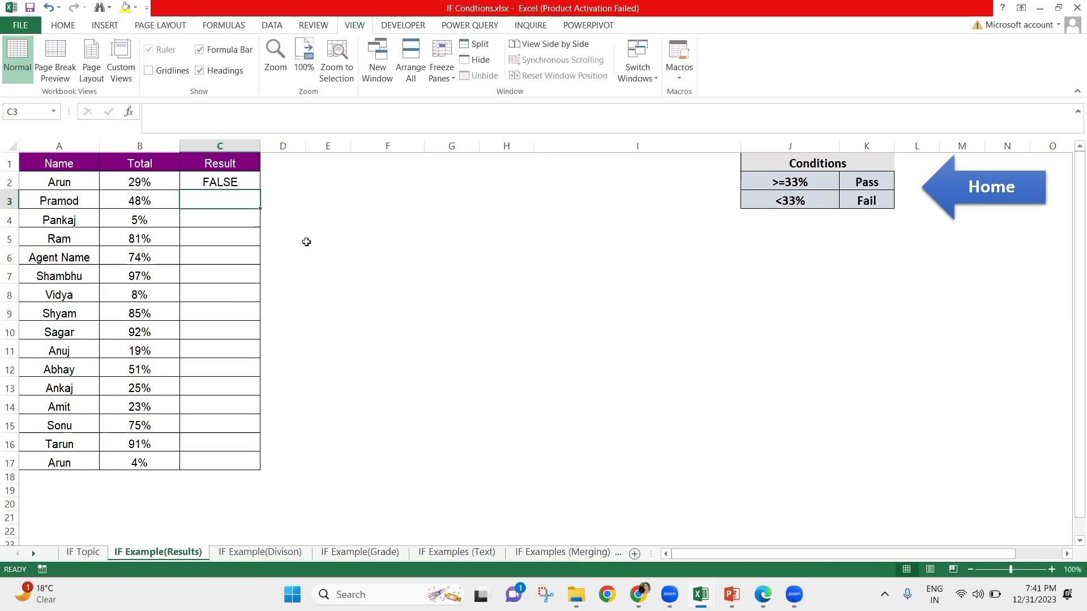
- Change Arun's total in B2 to 78 and reopen C2's comparison formula for editing
{"action": "key", "text": "Up"}
{"action": "key", "text": "Left"}
{"action": "type", "text": "78"}
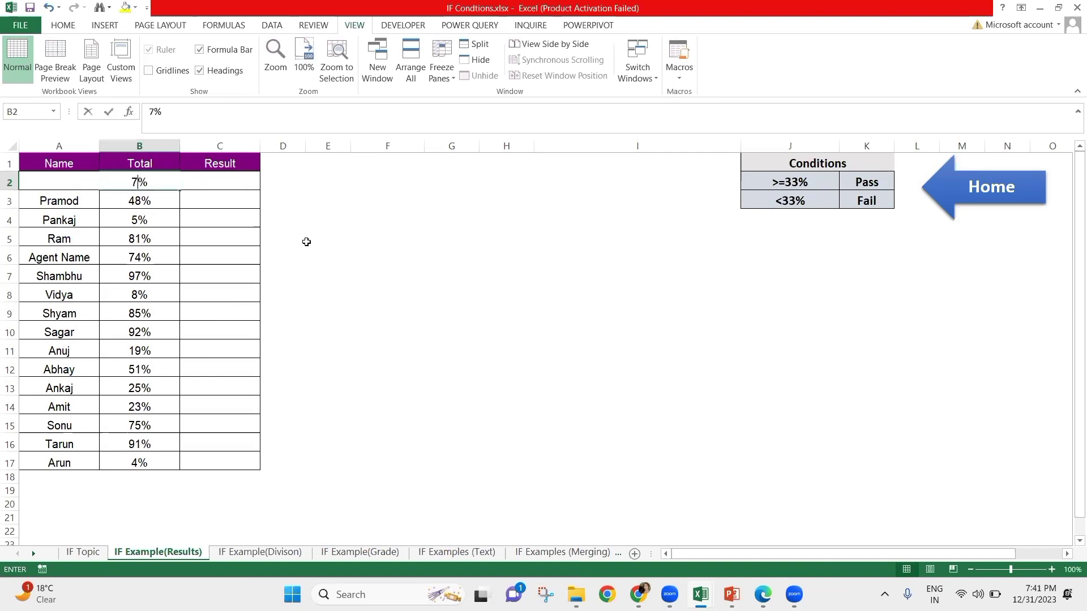
{"action": "key", "text": "Return"}
{"action": "key", "text": "Up"}
{"action": "key", "text": "Right"}
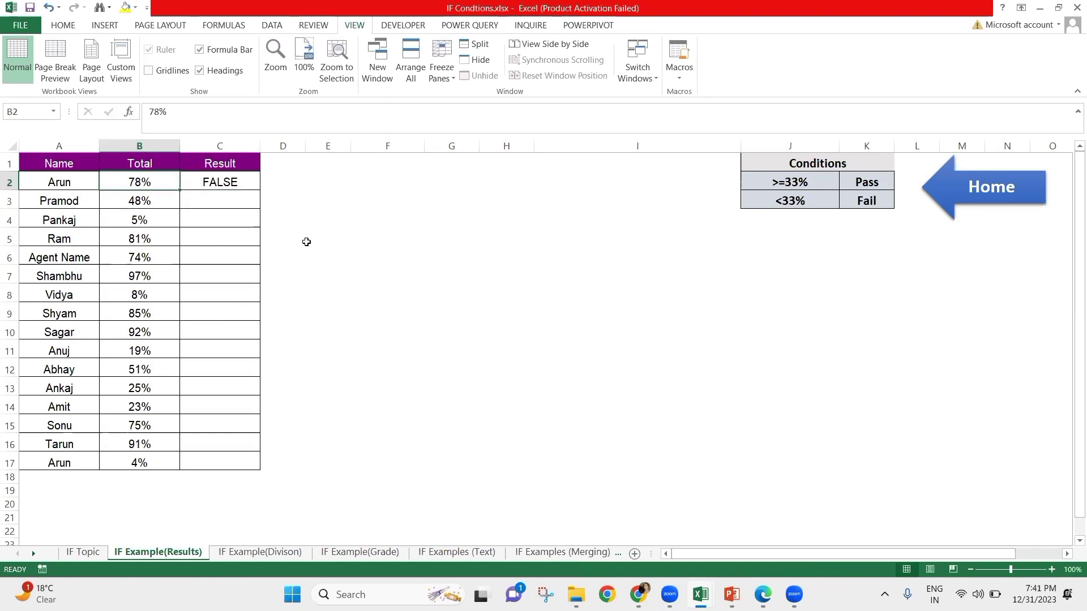
{"action": "key", "text": "F2"}
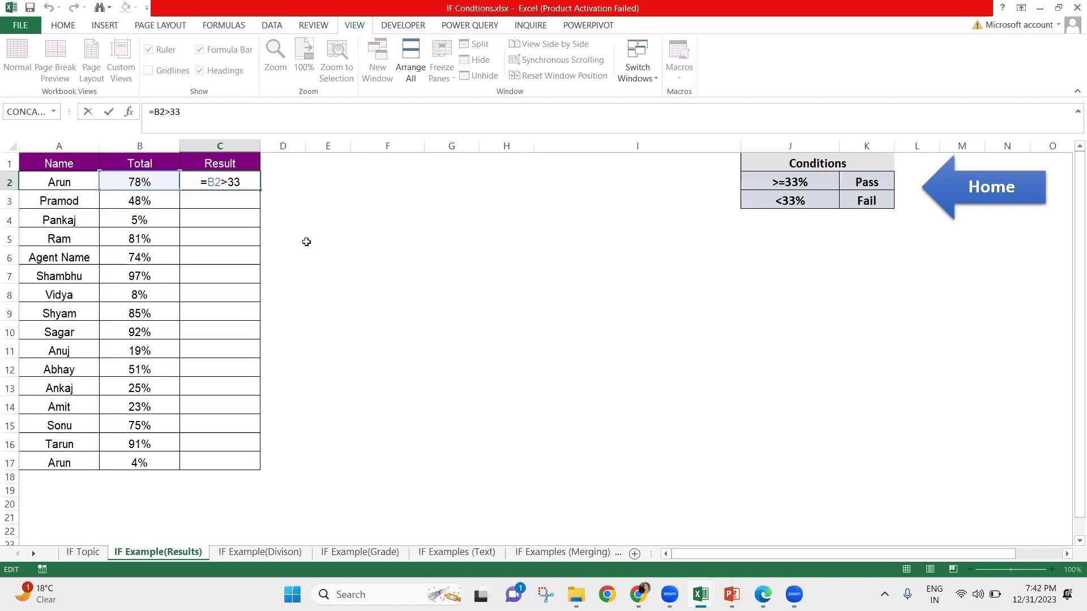
{"action": "key", "text": "ctrl+Return"}
{"action": "key", "text": "F2"}
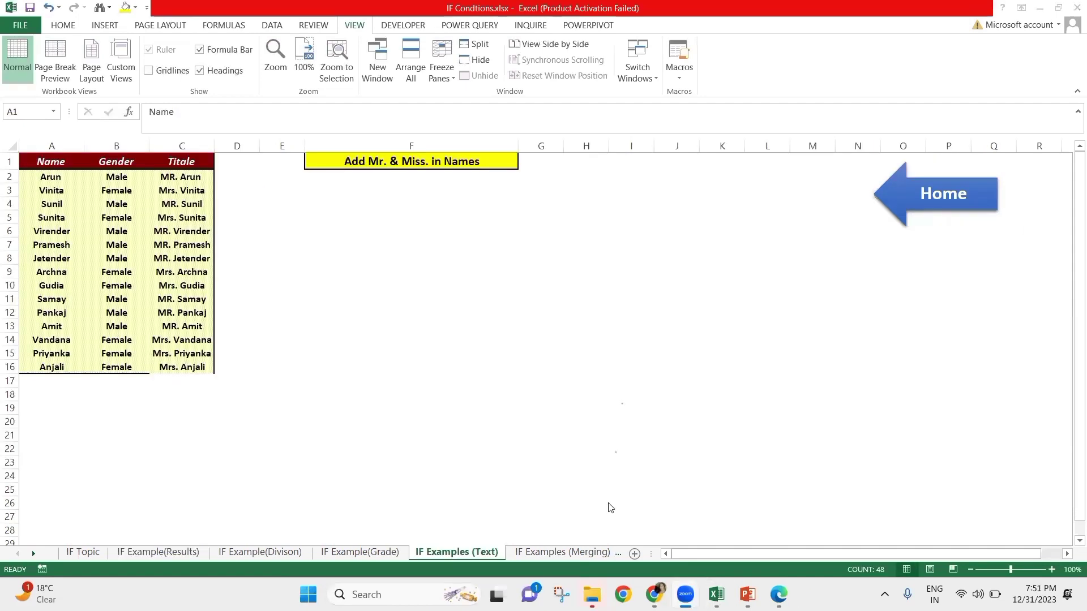
{"action": "left_click", "coordinate": [469, 410]}
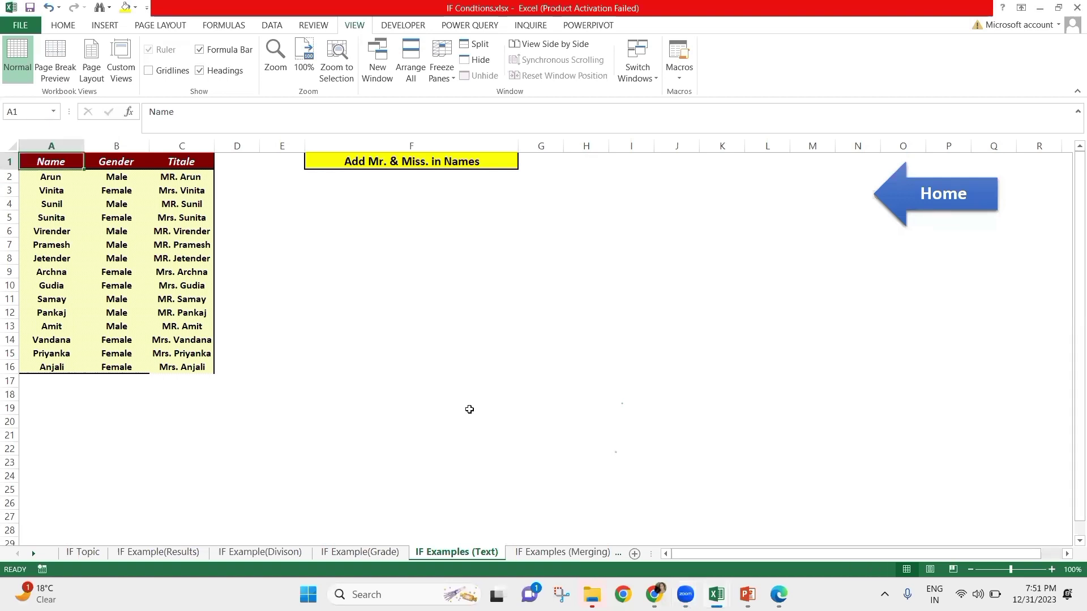
{"action": "key", "text": "Right"}
{"action": "key", "text": "Right"}
{"action": "key", "text": "Down"}
{"action": "key", "text": "Down"}
{"action": "key", "text": "Right"}
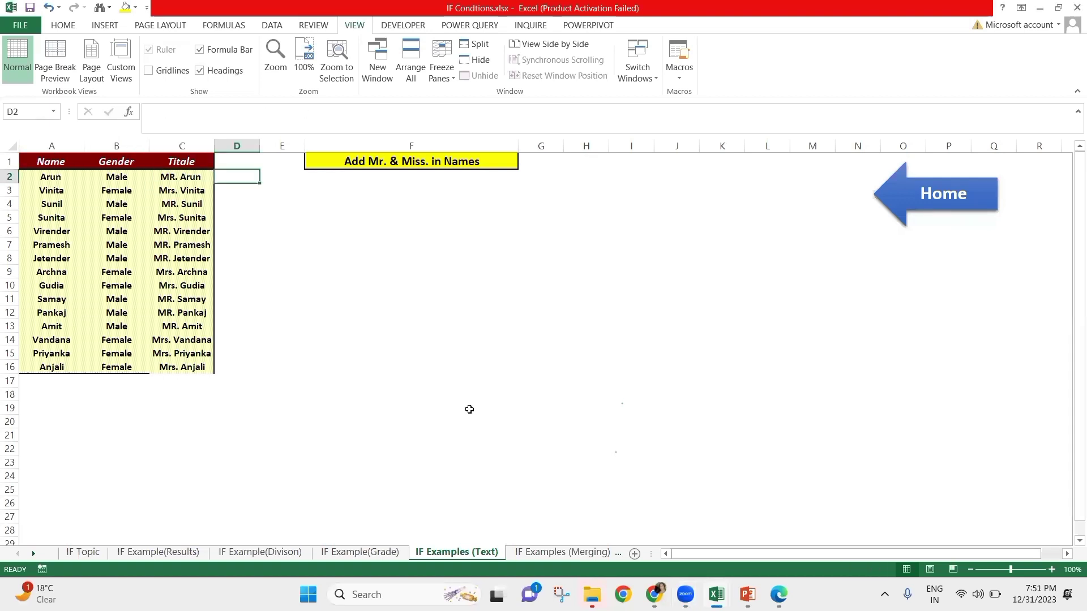
{"action": "key", "text": "Right"}
{"action": "key", "text": "Left"}
{"action": "type", "text": "&"}
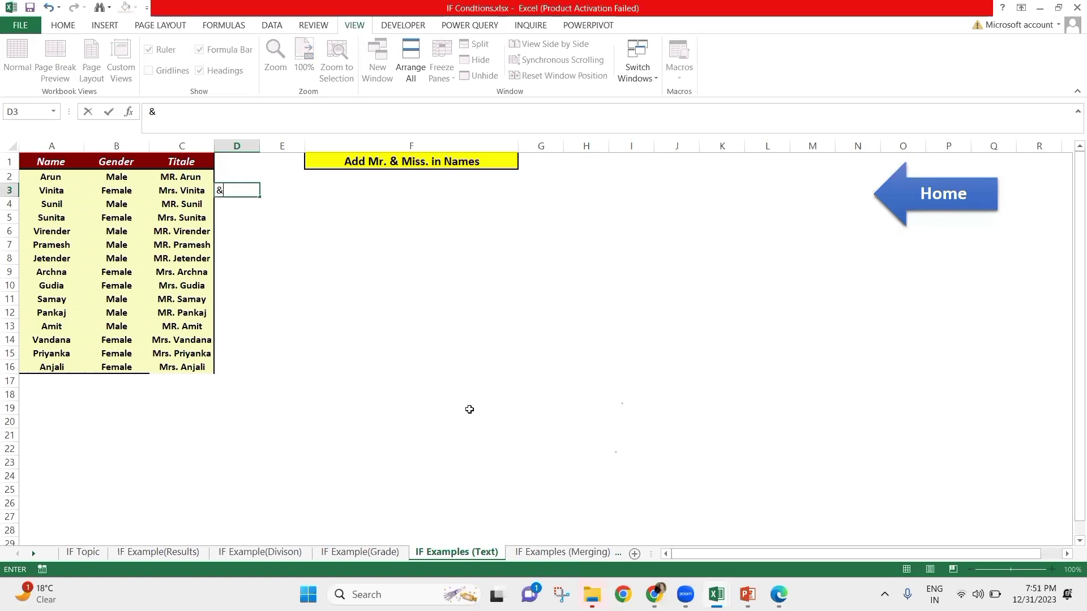
{"action": "key", "text": "Escape"}
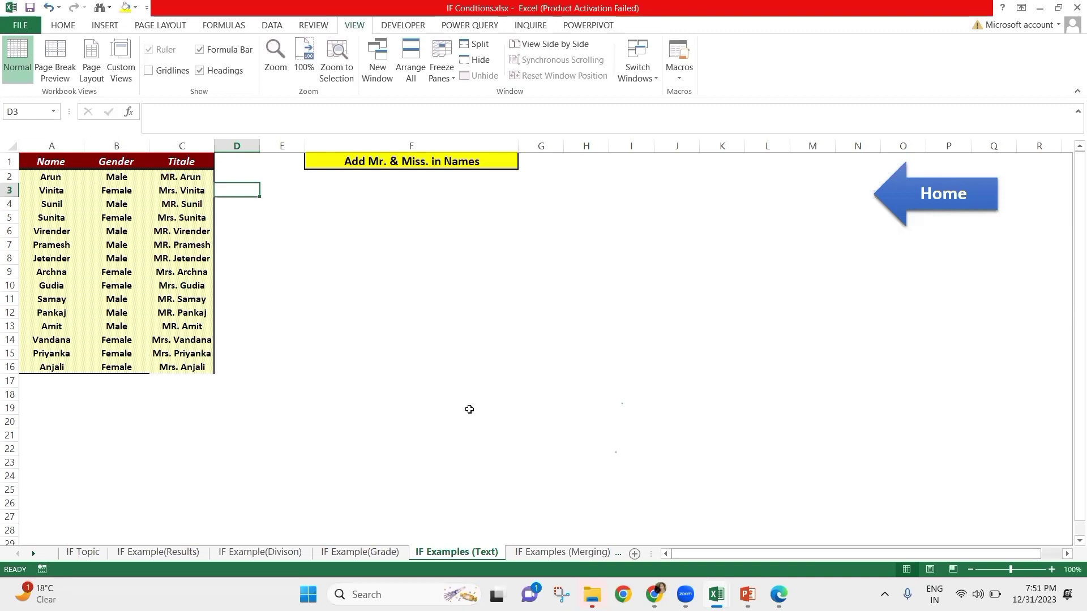
{"action": "key", "text": "Up"}
{"action": "key", "text": "Right"}
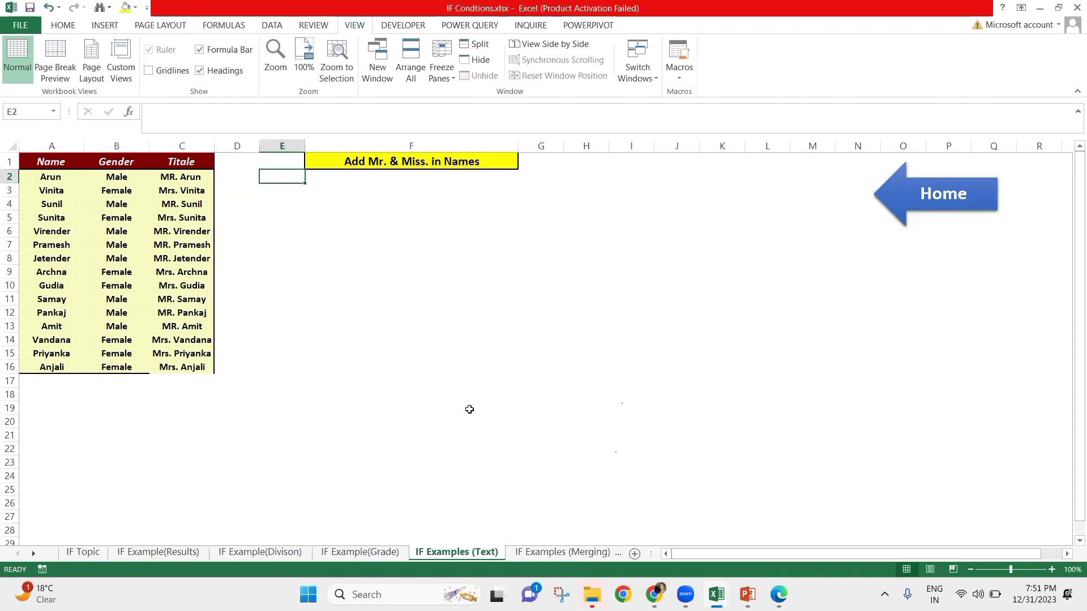
{"action": "key", "text": "Left"}
{"action": "key", "text": "Left"}
{"action": "key", "text": "Left"}
{"action": "key", "text": "Left"}
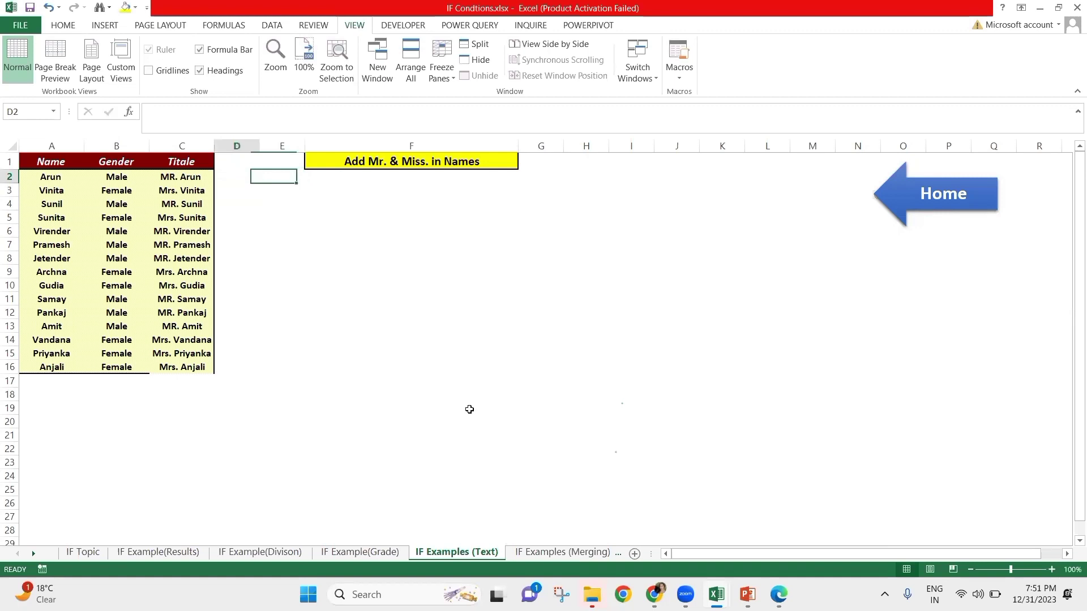
{"action": "key", "text": "shift+Right"}
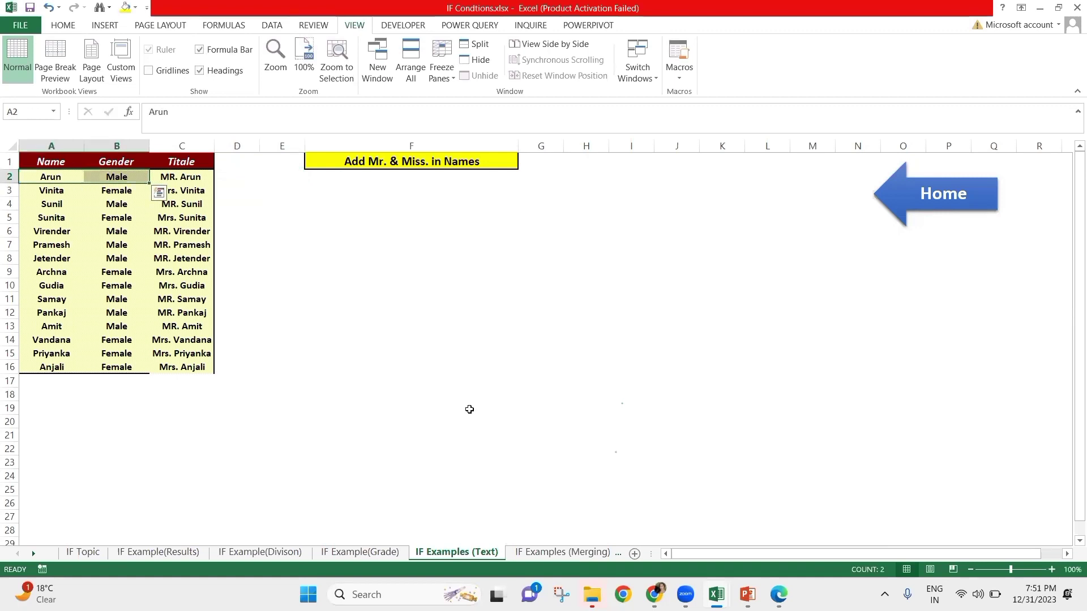
{"action": "key", "text": "Right"}
{"action": "key", "text": "Right"}
{"action": "key", "text": "Right"}
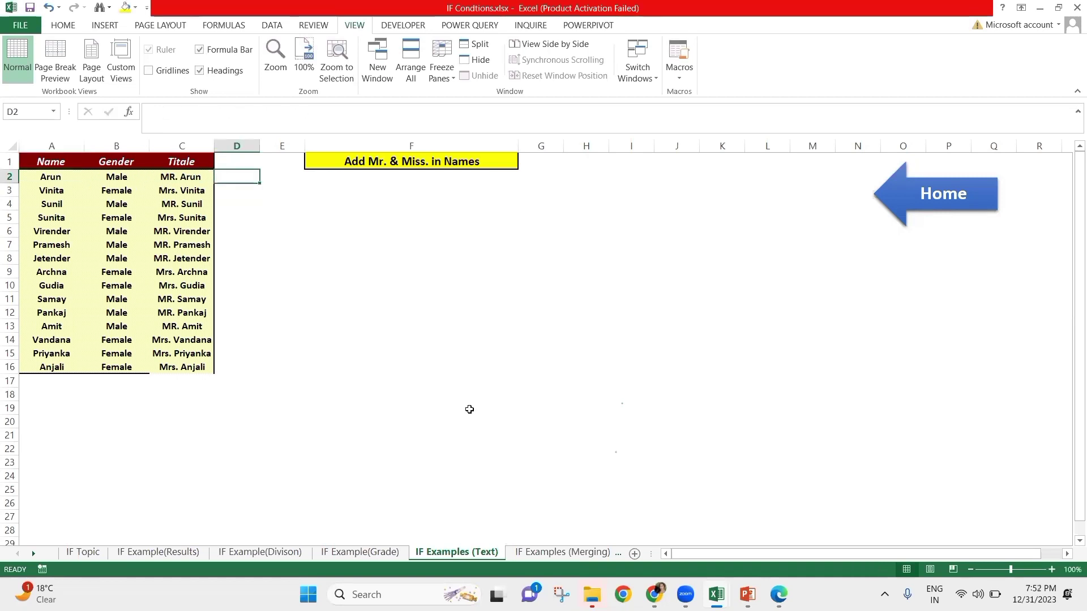
- Build a D2 formula joining Arun's name and gender with &, and fill it down to D16
{"action": "type", "text": "="}
{"action": "key", "text": "Left"}
{"action": "key", "text": "Left"}
{"action": "key", "text": "Left"}
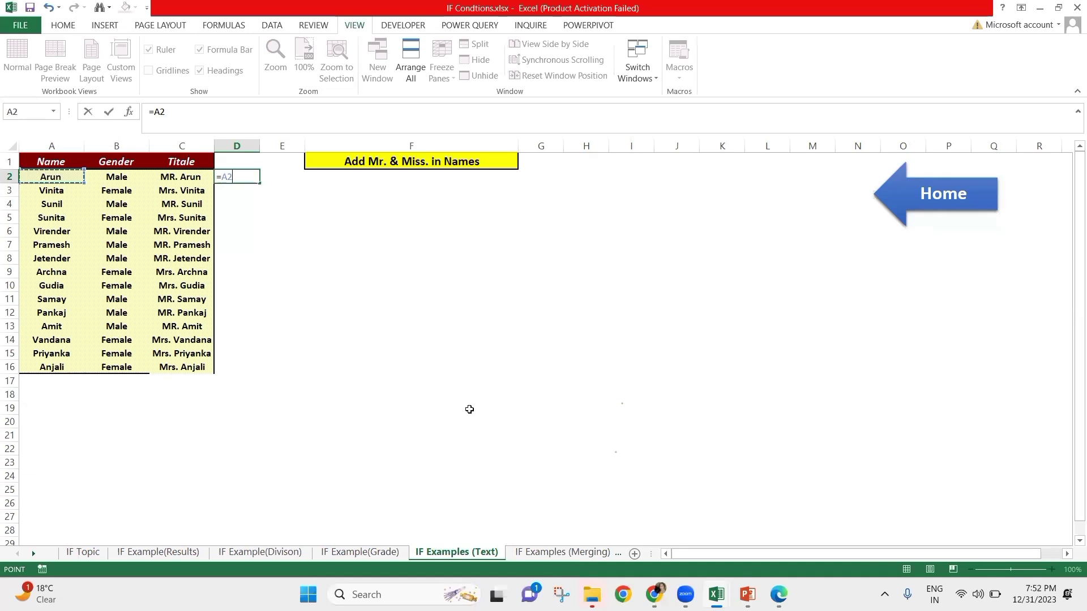
{"action": "type", "text": "&"}
{"action": "key", "text": "Left"}
{"action": "key", "text": "Left"}
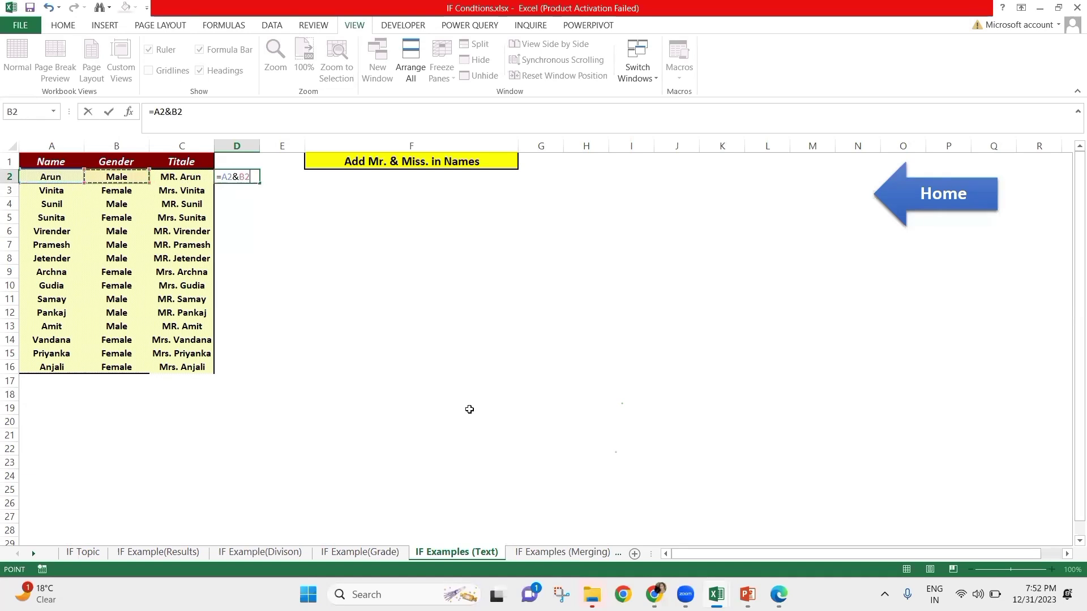
{"action": "key", "text": "Return"}
{"action": "key", "text": "Up"}
{"action": "key", "text": "Left"}
{"action": "key", "text": "ctrl+Down"}
{"action": "key", "text": "Right"}
{"action": "key", "text": "ctrl+shift+Up"}
{"action": "key", "text": "ctrl+d"}
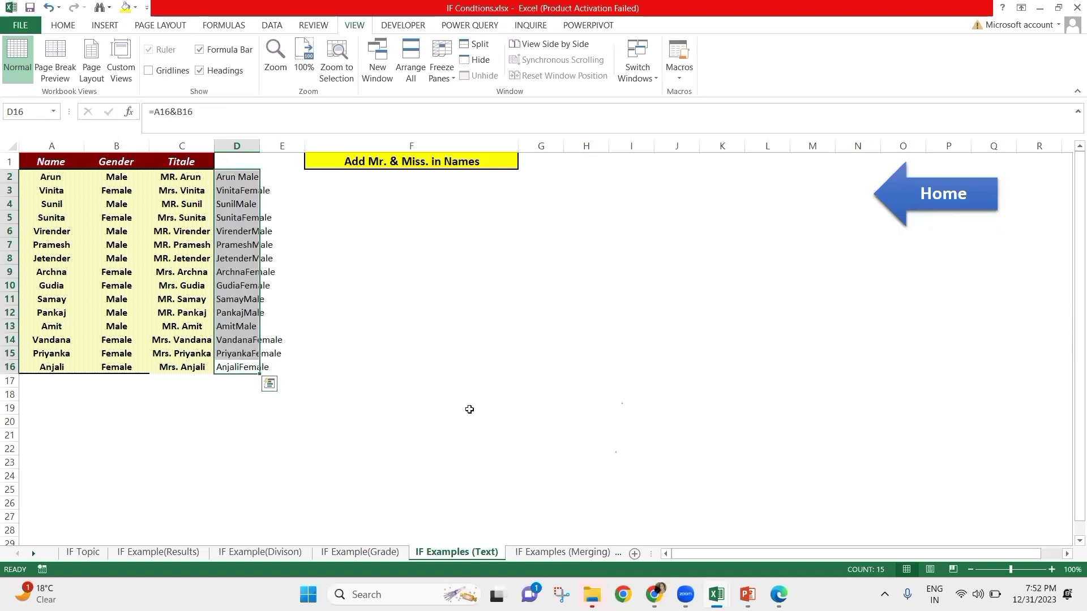
- Inspect the MR./Mrs. IF formula in C2, then select the D2:D16 block
{"action": "key", "text": "ctrl+Up"}
{"action": "key", "text": "Left"}
{"action": "key", "text": "F2"}
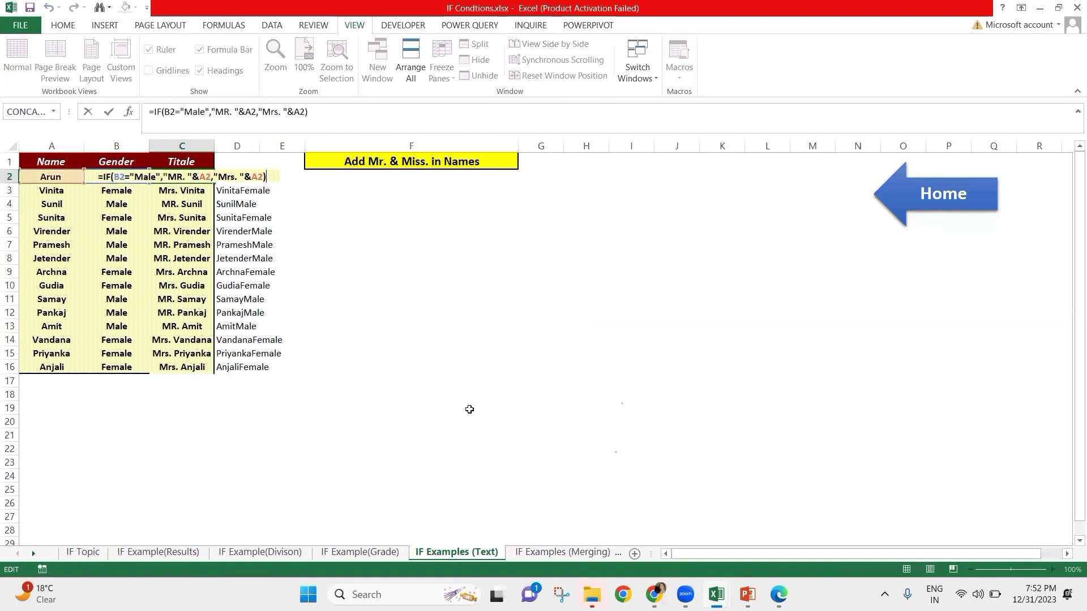
{"action": "key", "text": "Left"}
{"action": "key", "text": "Left"}
{"action": "key", "text": "Left"}
{"action": "key", "text": "Left"}
{"action": "key", "text": "Left"}
{"action": "key", "text": "Left"}
{"action": "key", "text": "Left"}
{"action": "key", "text": "Left"}
{"action": "key", "text": "Left"}
{"action": "key", "text": "Left"}
{"action": "key", "text": "Left"}
{"action": "key", "text": "Left"}
{"action": "key", "text": "Left"}
{"action": "key", "text": "Left"}
{"action": "key", "text": "Left"}
{"action": "key", "text": "Left"}
{"action": "key", "text": "Left"}
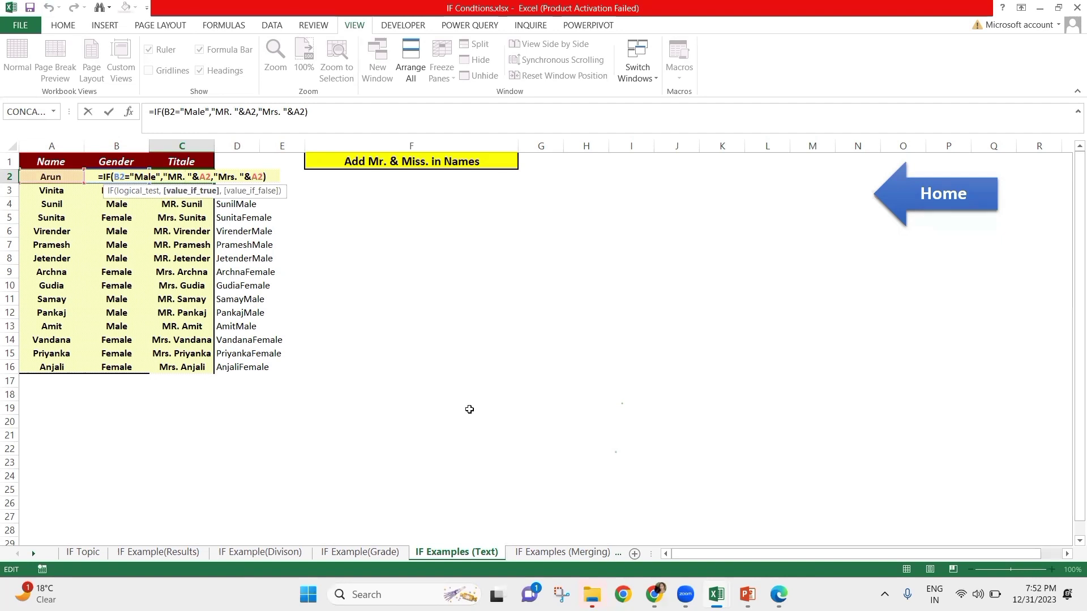
{"action": "key", "text": "Escape"}
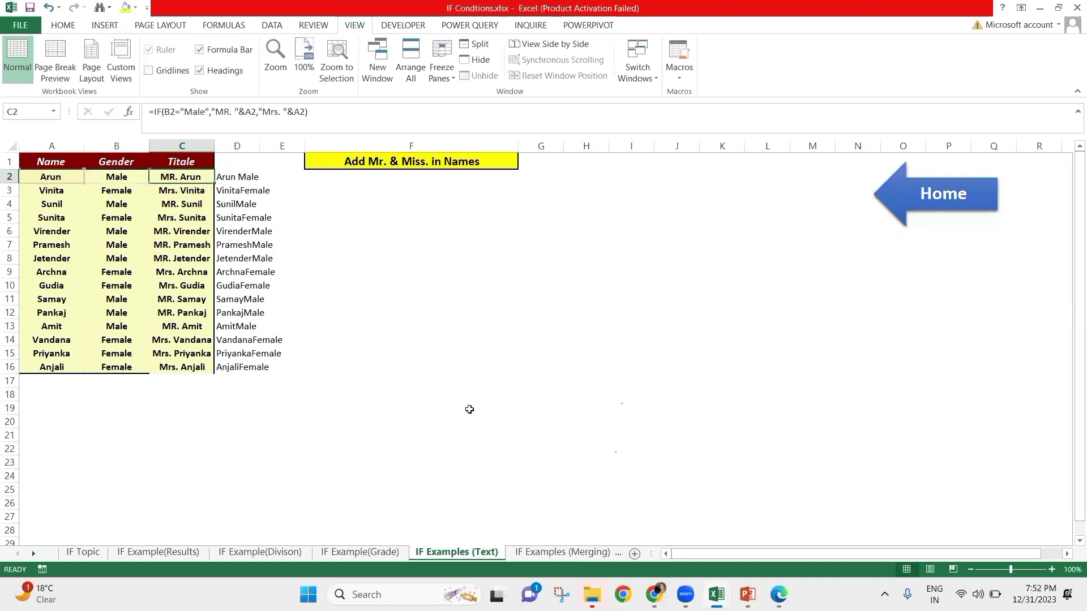
{"action": "key", "text": "Right"}
{"action": "key", "text": "ctrl+shift+Down"}
- Switch to the IF Examples (Merging) sheet and return to the Name header in A1
{"action": "key", "text": "ctrl+Page_Down"}
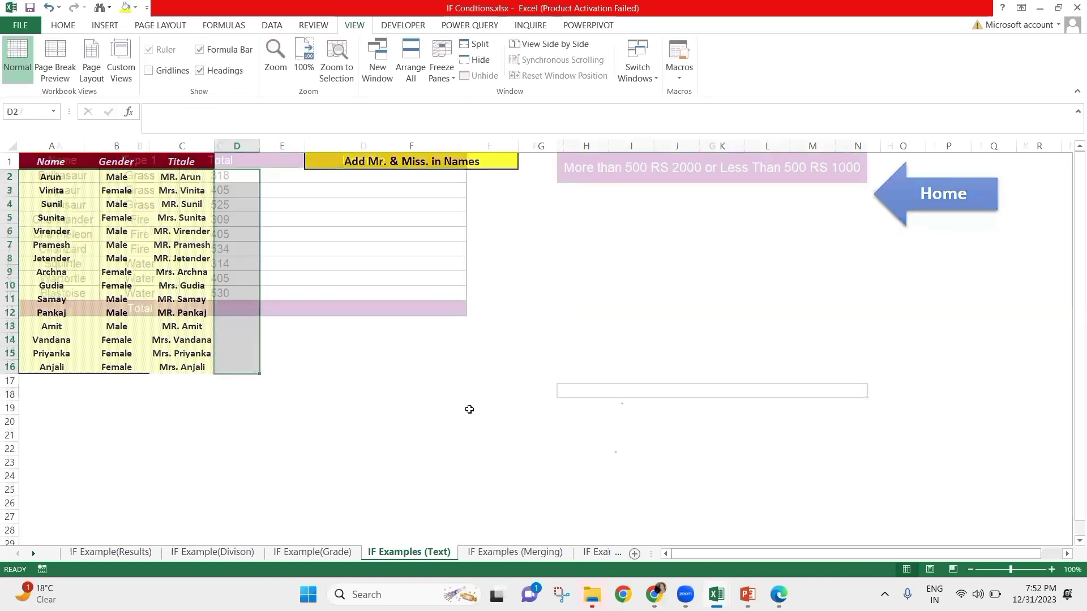
{"action": "key", "text": "ctrl+Home"}
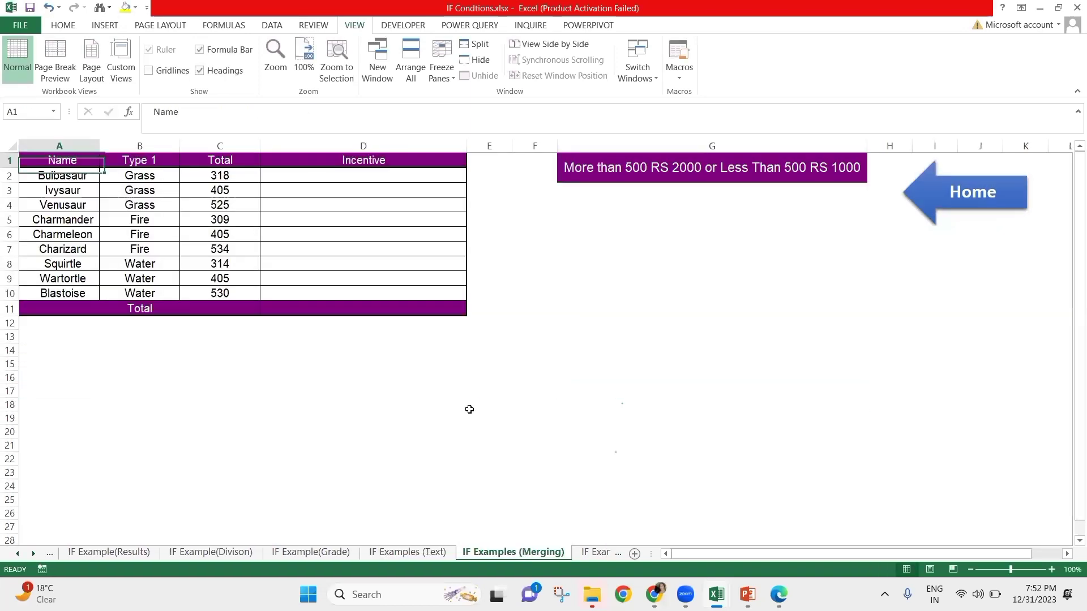
{"action": "key", "text": "Right"}
{"action": "key", "text": "Down"}
{"action": "key", "text": "Down"}
{"action": "key", "text": "Right"}
{"action": "key", "text": "Right"}
{"action": "key", "text": "Up"}
{"action": "key", "text": "Up"}
{"action": "key", "text": "Right"}
{"action": "key", "text": "Right"}
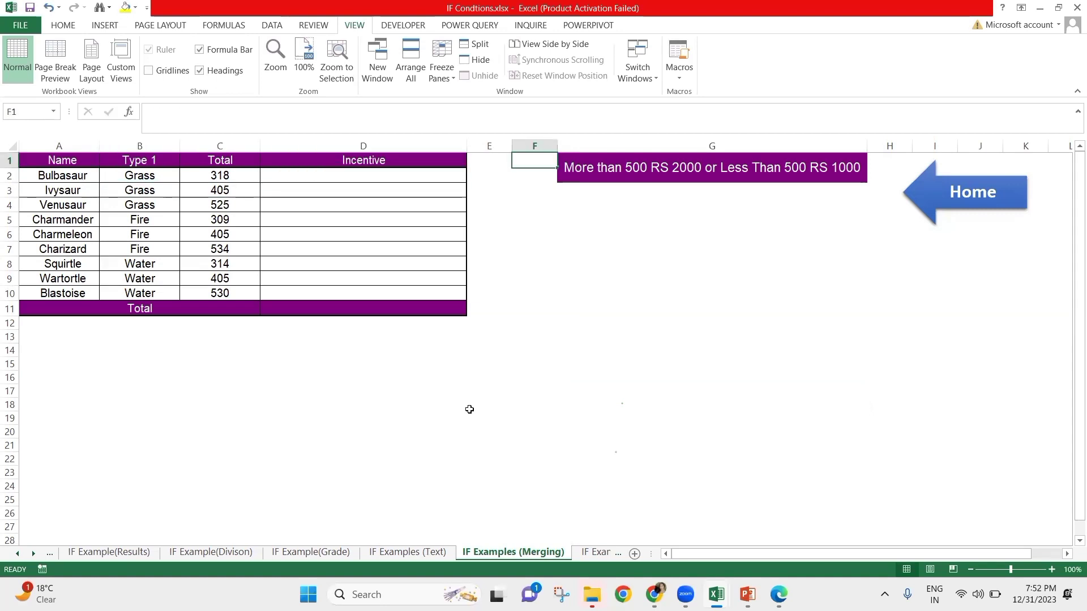
{"action": "key", "text": "Left"}
{"action": "key", "text": "Home"}
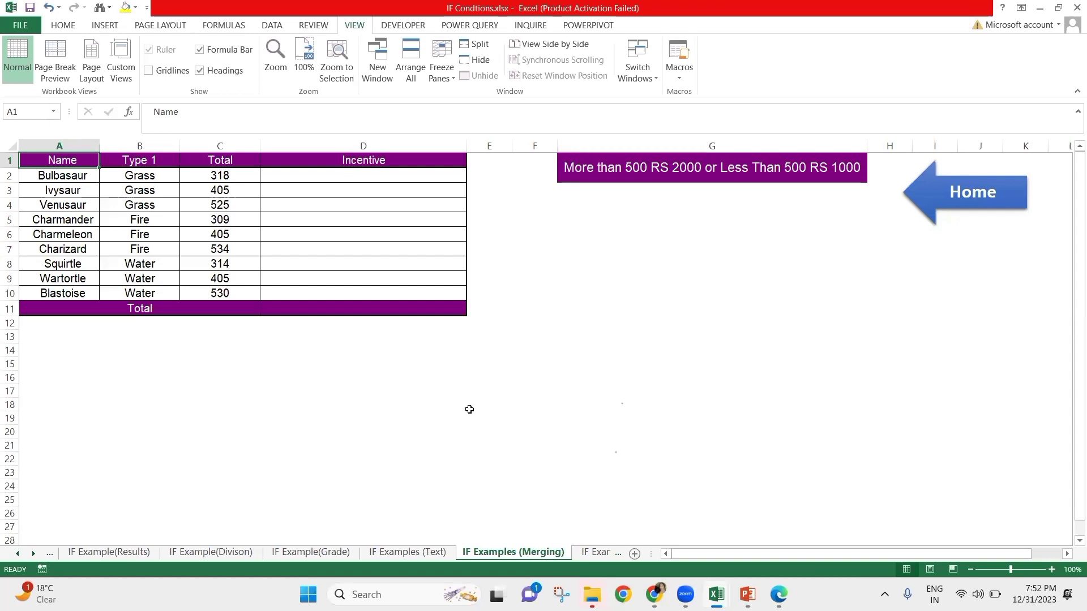
- Step through the Total and Incentive headers, the first total 318, and cell D2
{"action": "key", "text": "Right"}
{"action": "key", "text": "Right"}
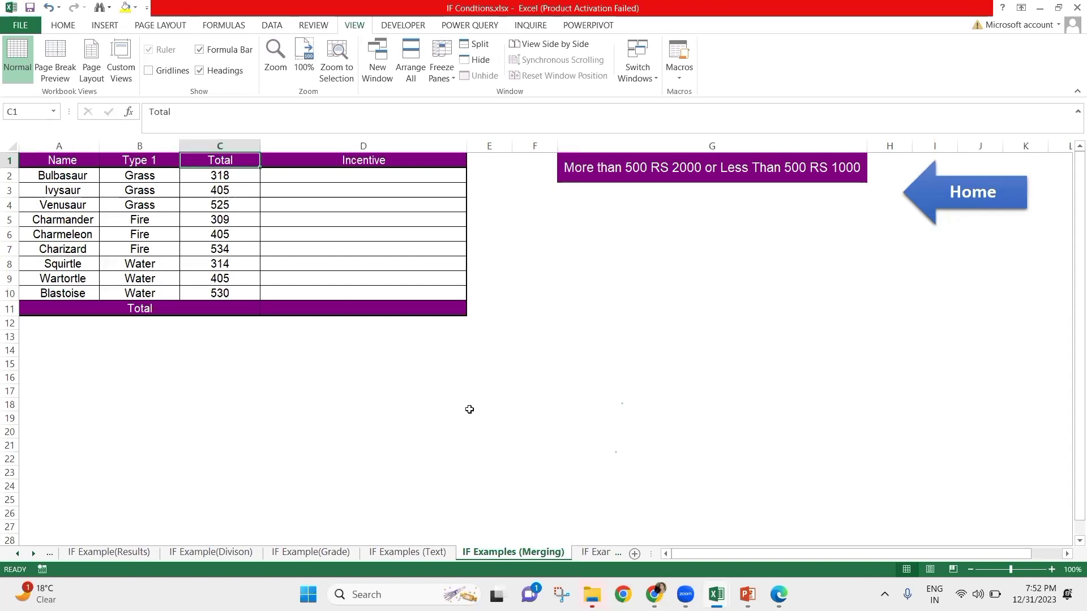
{"action": "key", "text": "Right"}
{"action": "key", "text": "Left"}
{"action": "key", "text": "Down"}
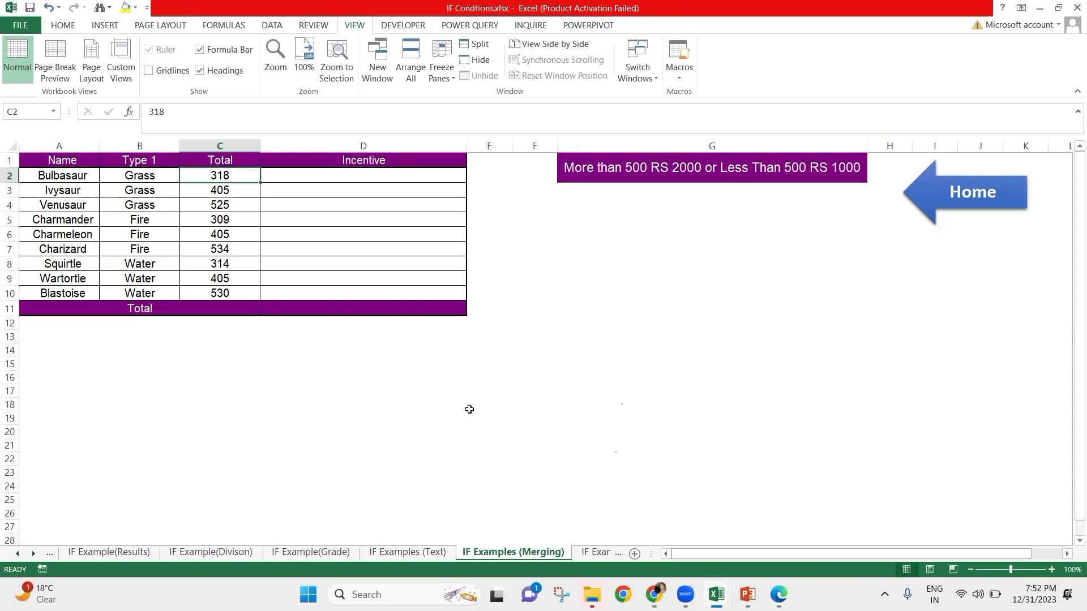
{"action": "key", "text": "Up"}
{"action": "key", "text": "Right"}
{"action": "key", "text": "Left"}
{"action": "key", "text": "Left"}
{"action": "key", "text": "Left"}
{"action": "key", "text": "Right"}
{"action": "key", "text": "Right"}
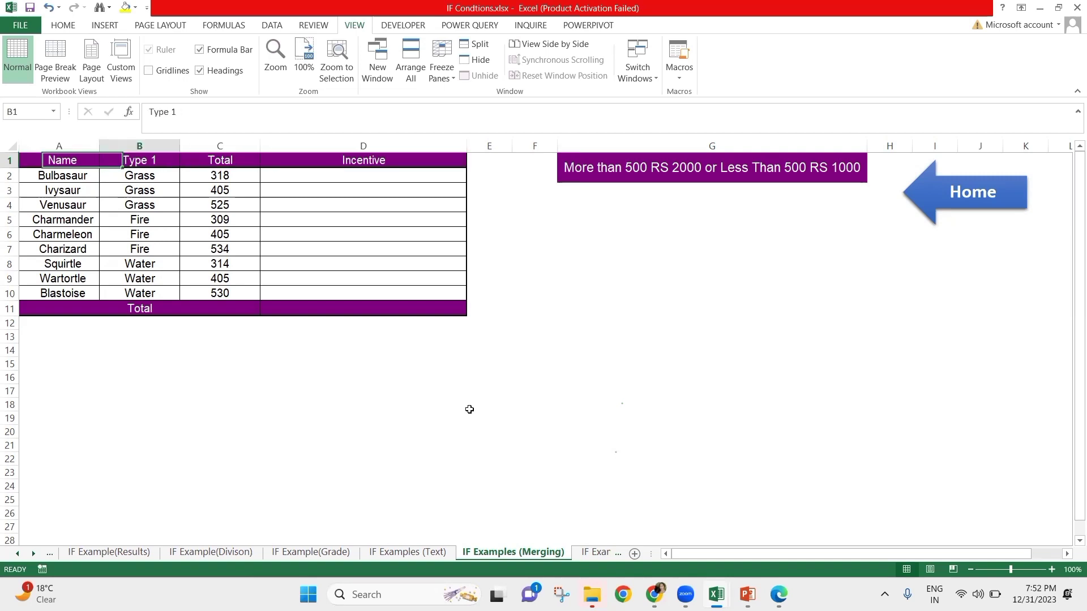
{"action": "key", "text": "Down"}
{"action": "key", "text": "Right"}
{"action": "key", "text": "Right"}
{"action": "key", "text": "Right"}
{"action": "key", "text": "Right"}
{"action": "key", "text": "Right"}
{"action": "key", "text": "Right"}
{"action": "key", "text": "Right"}
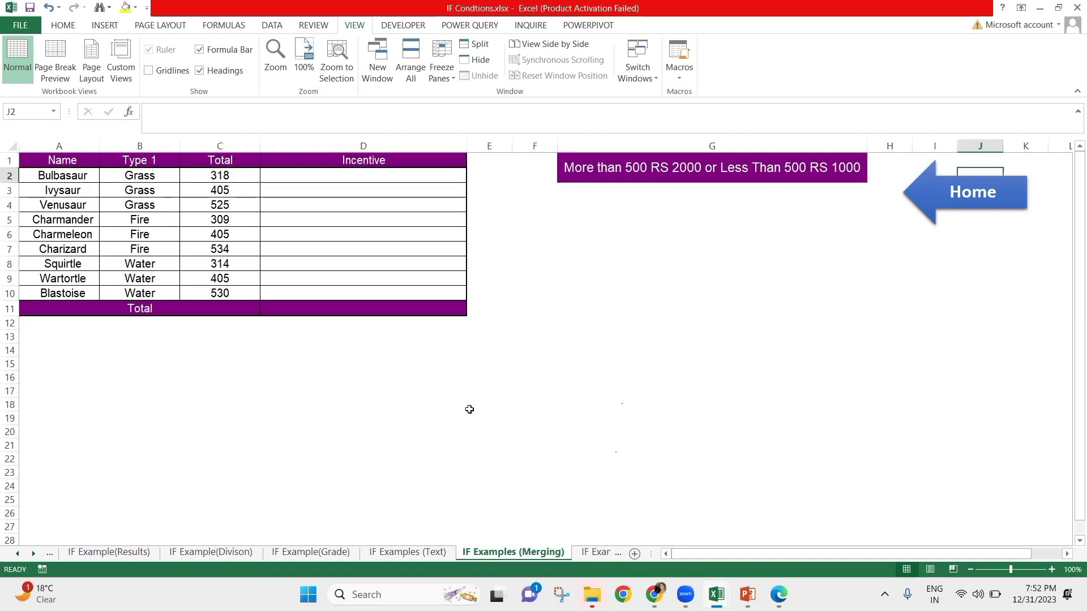
- Review the incentive rule in merged cell G1 and launch Windows Calculator
{"action": "key", "text": "Up"}
{"action": "key", "text": "Left"}
{"action": "key", "text": "Left"}
{"action": "key", "text": "Left"}
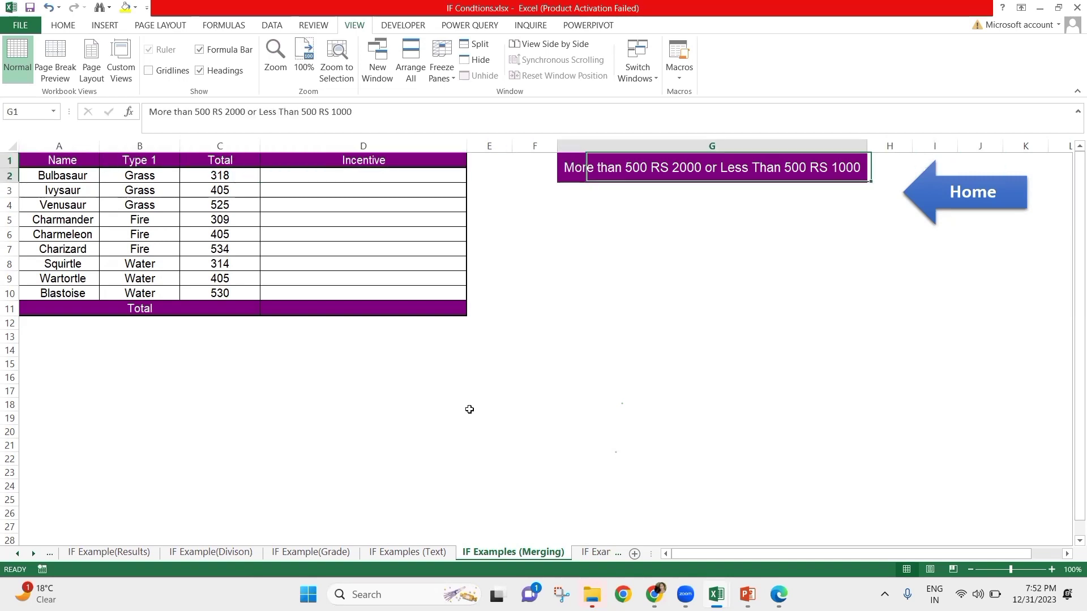
{"action": "key", "text": "Left"}
{"action": "key", "text": "Left"}
{"action": "key", "text": "Right"}
{"action": "key", "text": "Right"}
{"action": "key", "text": "Right"}
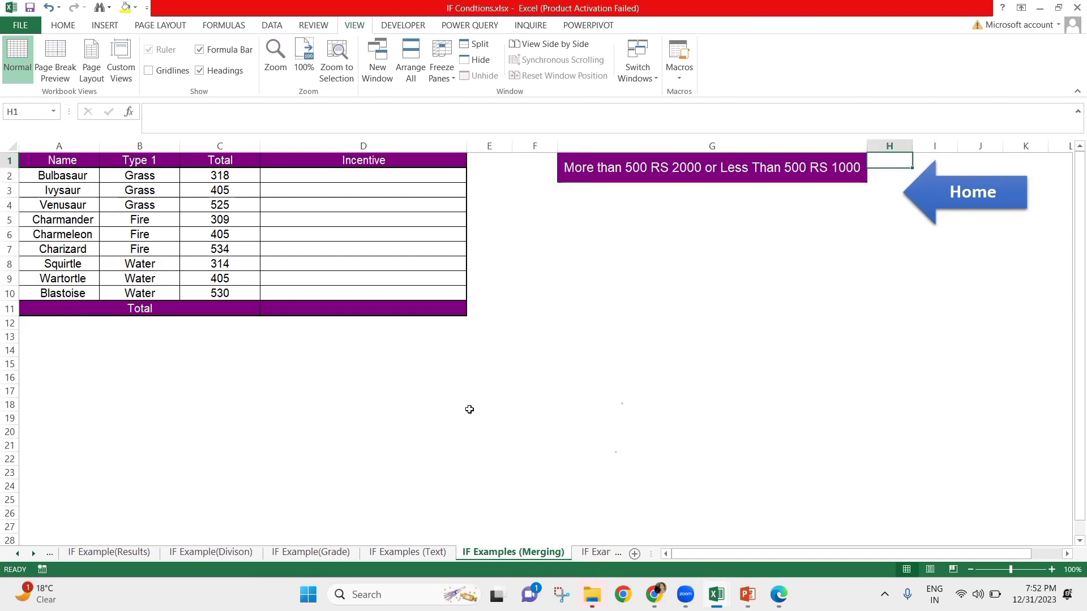
{"action": "key", "text": "Left"}
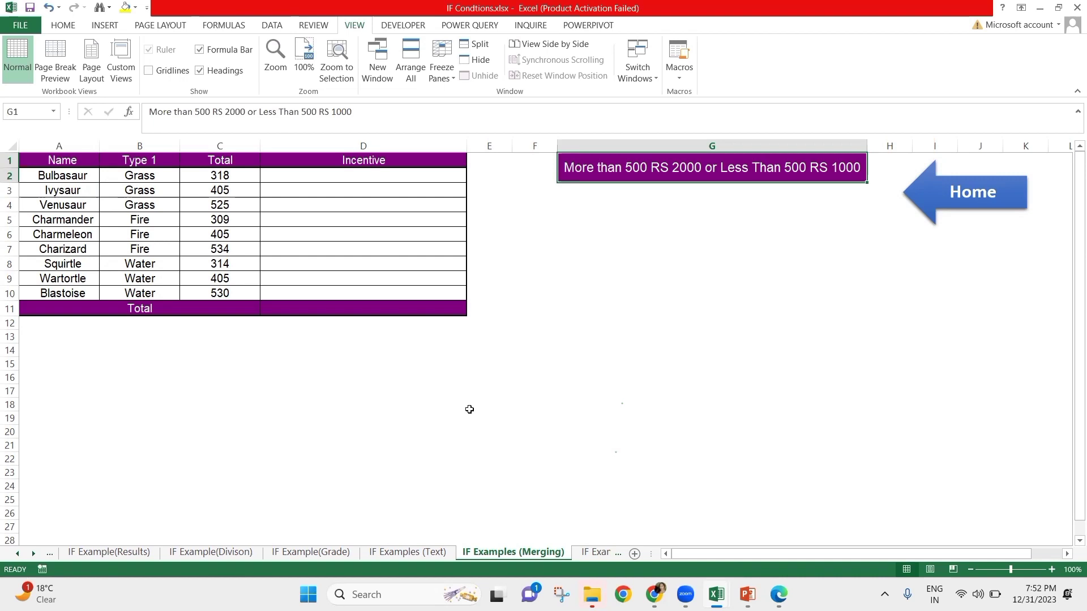
{"action": "key", "text": "XF86Calculator"}
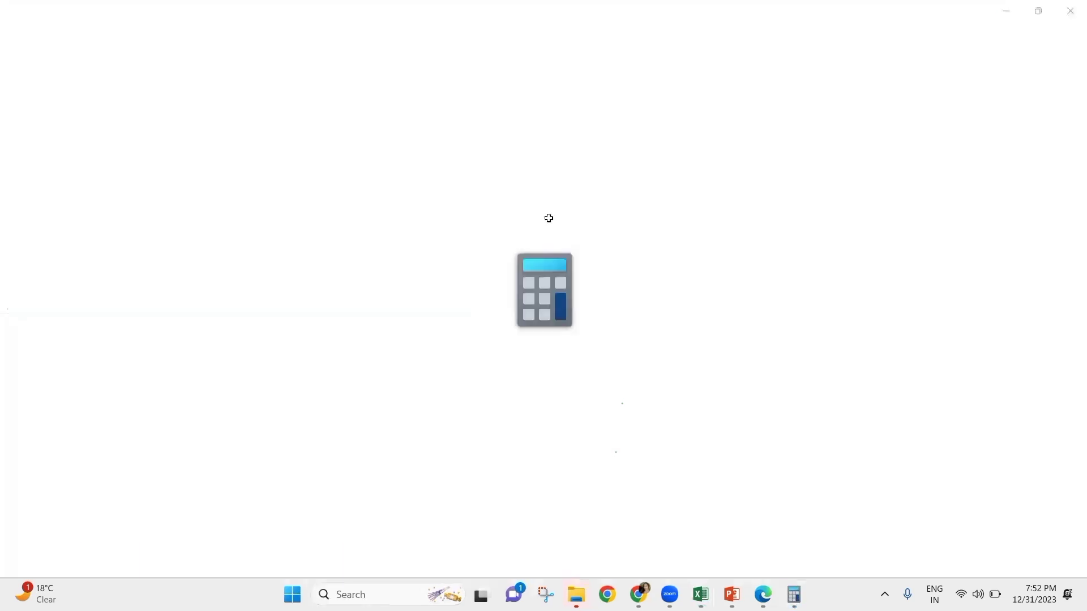
- Alt+Tab back to the Excel Merging sheet, leaving Calculator open behind it
{"action": "key", "text": "alt+Tab"}
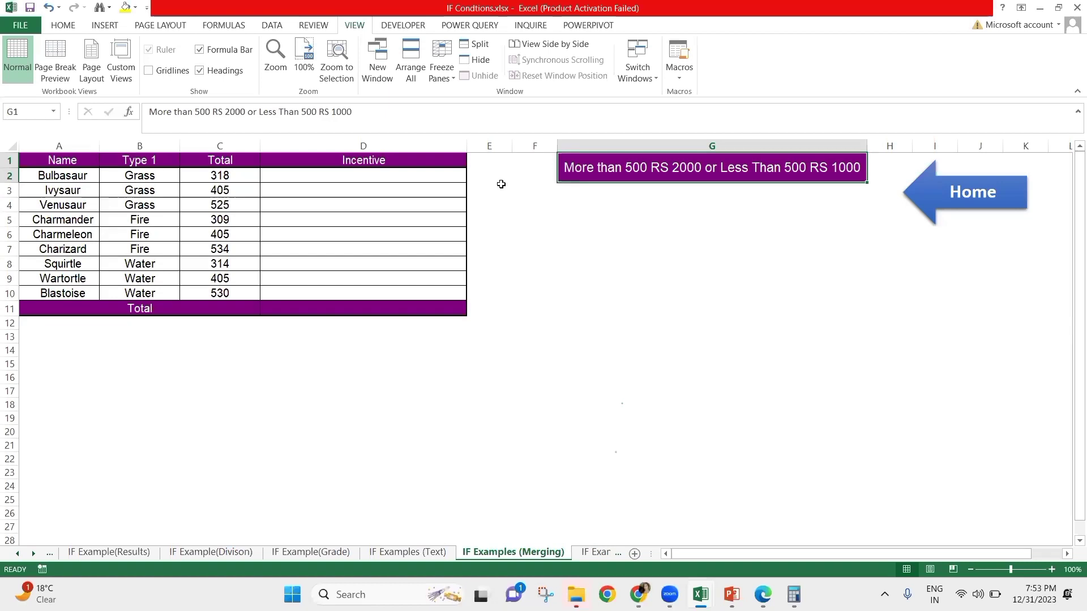
- Enter =SUM(D2:D10) in cell D11 to total the Incentive column
{"action": "key", "text": "Left"}
{"action": "key", "text": "Left"}
{"action": "key", "text": "Left"}
{"action": "key", "text": "Down"}
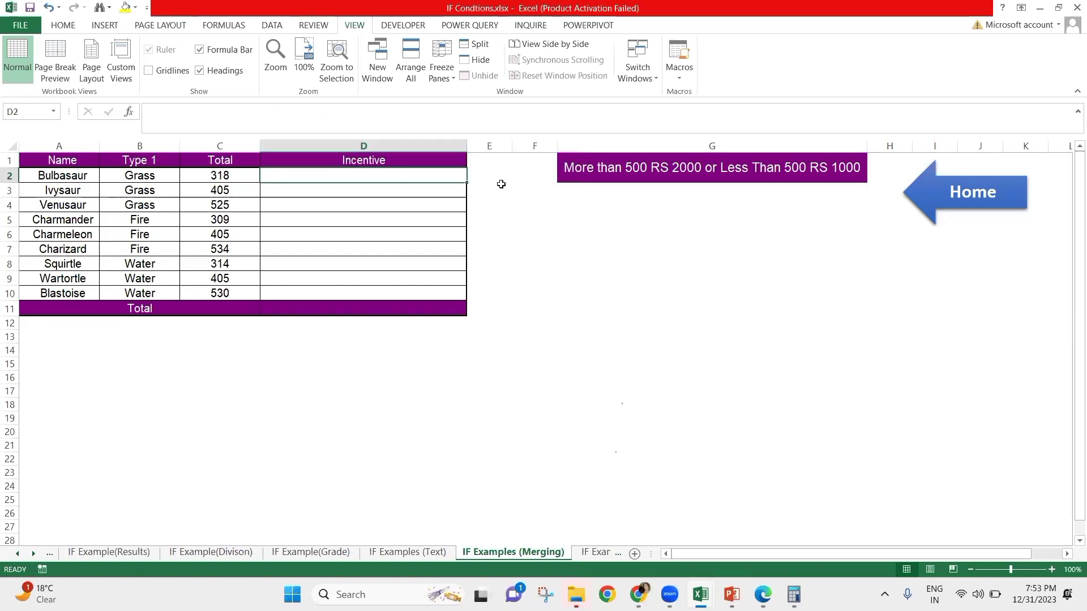
{"action": "key", "text": "Down"}
{"action": "key", "text": "Down"}
{"action": "key", "text": "Down"}
{"action": "key", "text": "Down"}
{"action": "key", "text": "Down"}
{"action": "key", "text": "Down"}
{"action": "key", "text": "Down"}
{"action": "key", "text": "Down"}
{"action": "key", "text": "Down"}
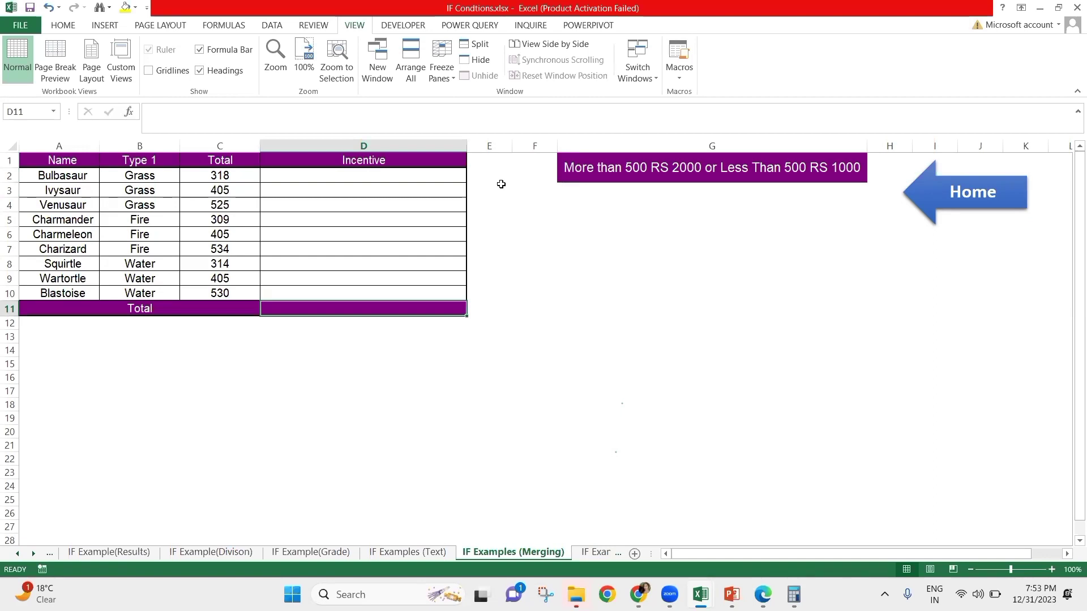
{"action": "type", "text": "=sum"}
{"action": "key", "text": "Tab"}
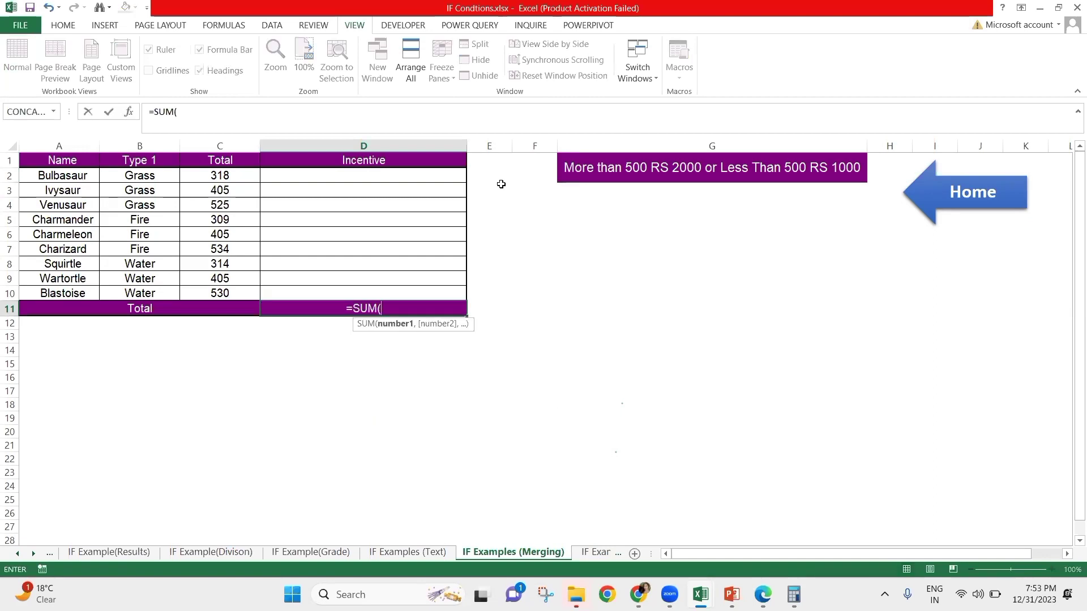
{"action": "key", "text": "Up"}
{"action": "key", "text": "shift+Up"}
{"action": "key", "text": "shift+Up"}
{"action": "key", "text": "shift+Up"}
{"action": "key", "text": "shift+Up"}
{"action": "key", "text": "shift+Up"}
{"action": "key", "text": "shift+Up"}
{"action": "key", "text": "shift+Up"}
{"action": "key", "text": "shift+Up"}
{"action": "type", "text": ")"}
{"action": "key", "text": "Return"}
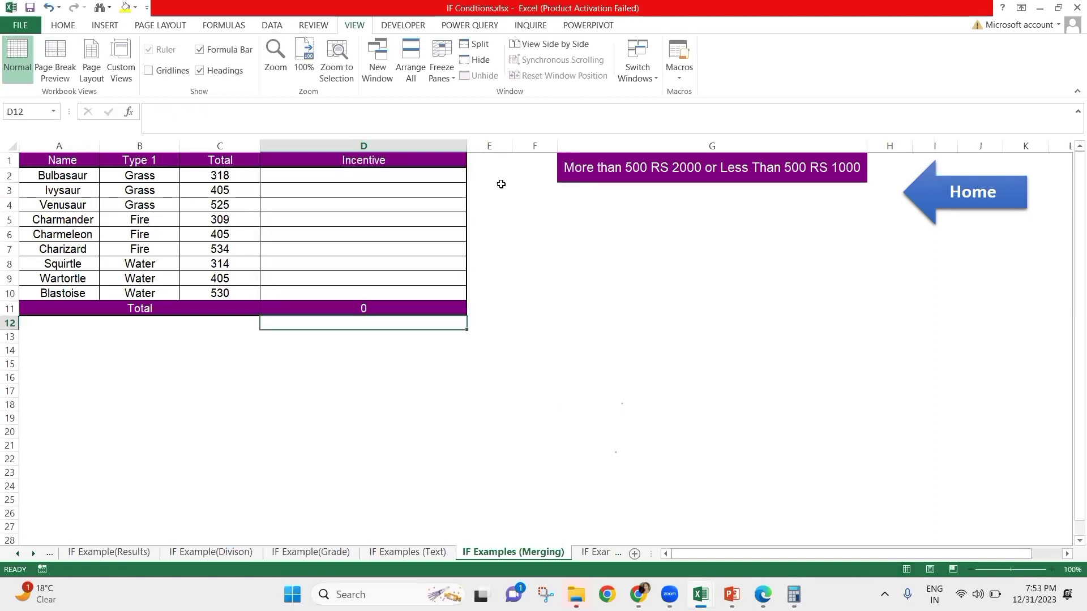
- Check the Total and Incentive cells, then open D11's SUM formula for editing
{"action": "key", "text": "Up"}
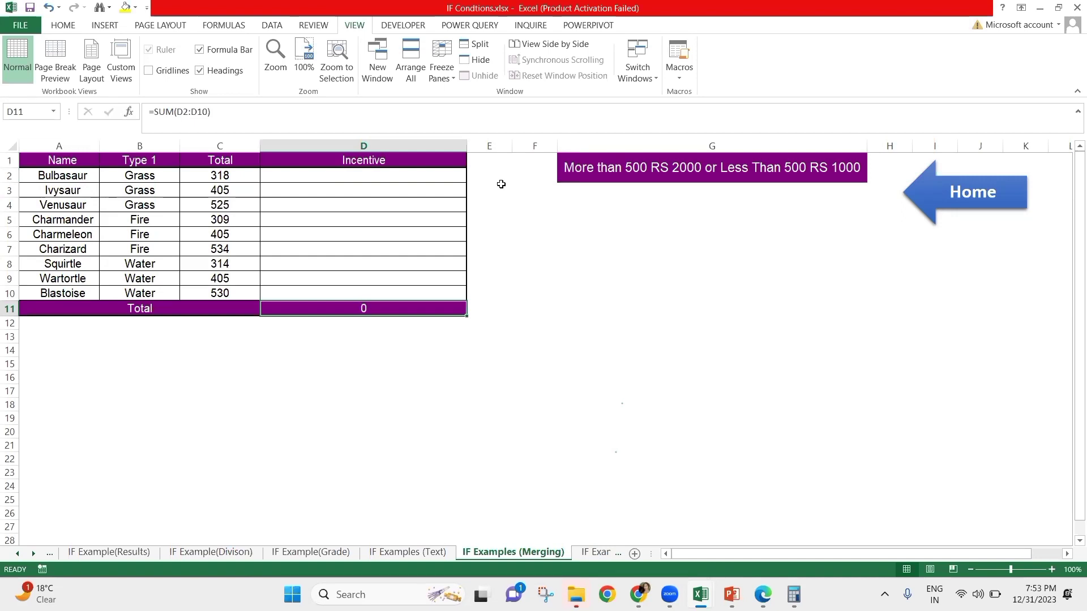
{"action": "key", "text": "Up"}
{"action": "key", "text": "Left"}
{"action": "key", "text": "Up"}
{"action": "key", "text": "Up"}
{"action": "key", "text": "Up"}
{"action": "key", "text": "Up"}
{"action": "key", "text": "Up"}
{"action": "key", "text": "Up"}
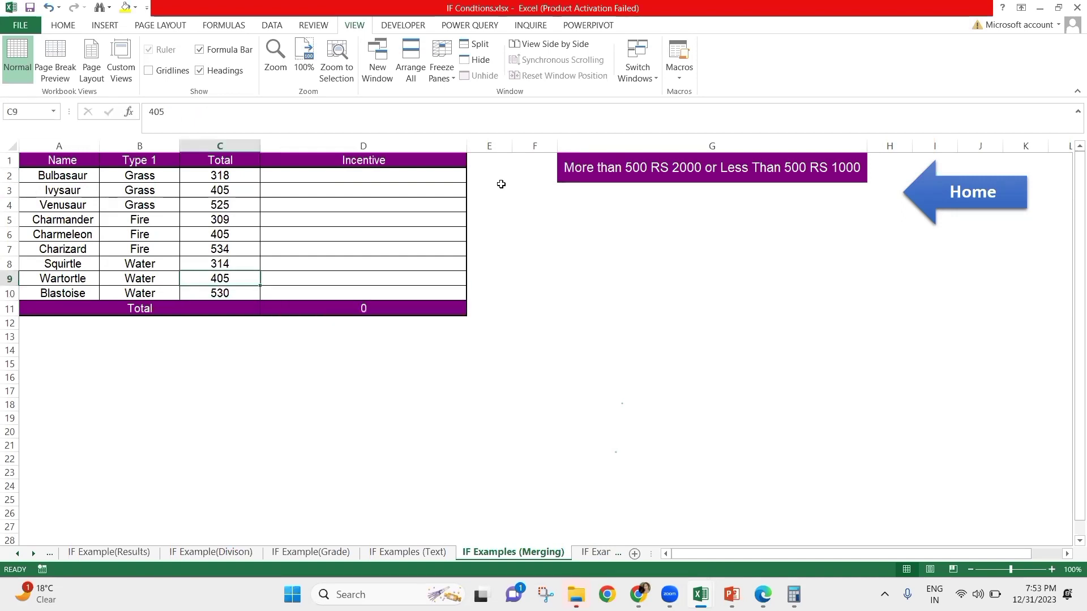
{"action": "key", "text": "Right"}
{"action": "key", "text": "Up"}
{"action": "key", "text": "Up"}
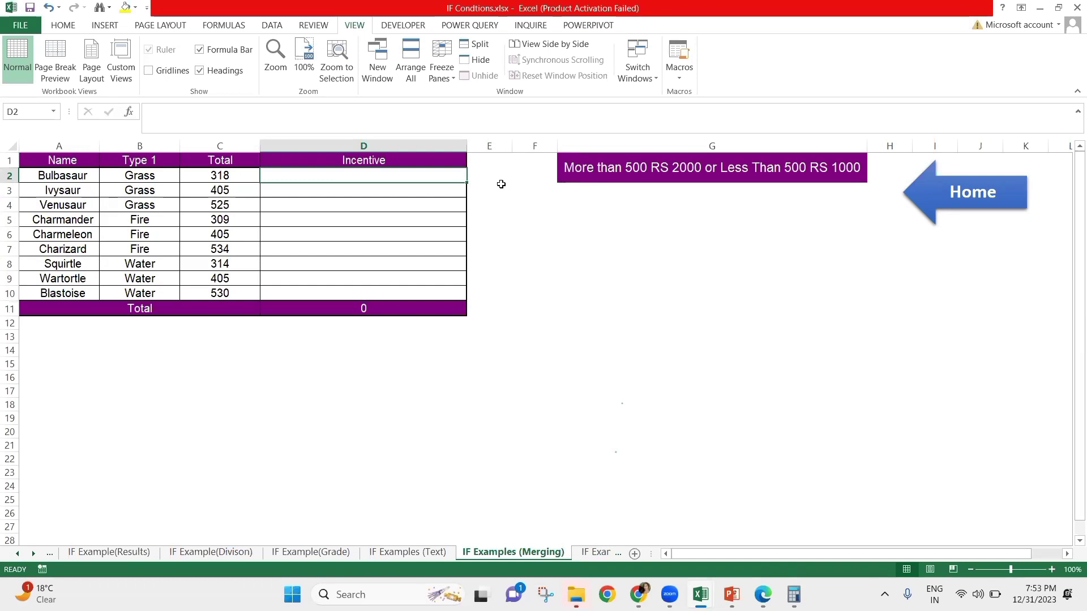
{"action": "key", "text": "Down"}
{"action": "key", "text": "Down"}
{"action": "key", "text": "Down"}
{"action": "key", "text": "Down"}
{"action": "key", "text": "Down"}
{"action": "key", "text": "Down"}
{"action": "key", "text": "Down"}
{"action": "key", "text": "Down"}
{"action": "key", "text": "Down"}
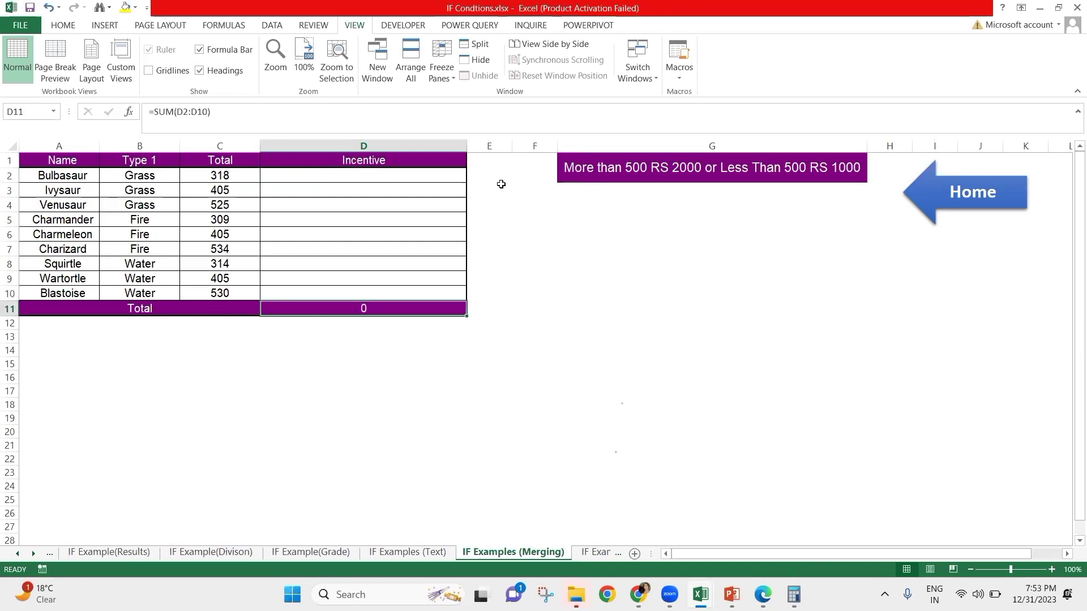
{"action": "key", "text": "Down"}
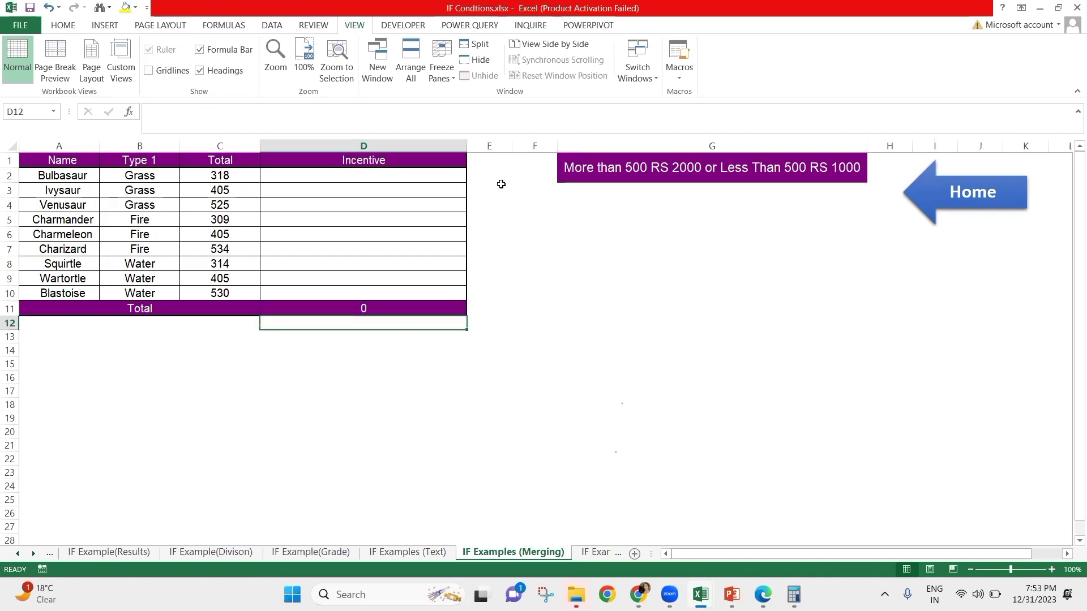
{"action": "key", "text": "Up"}
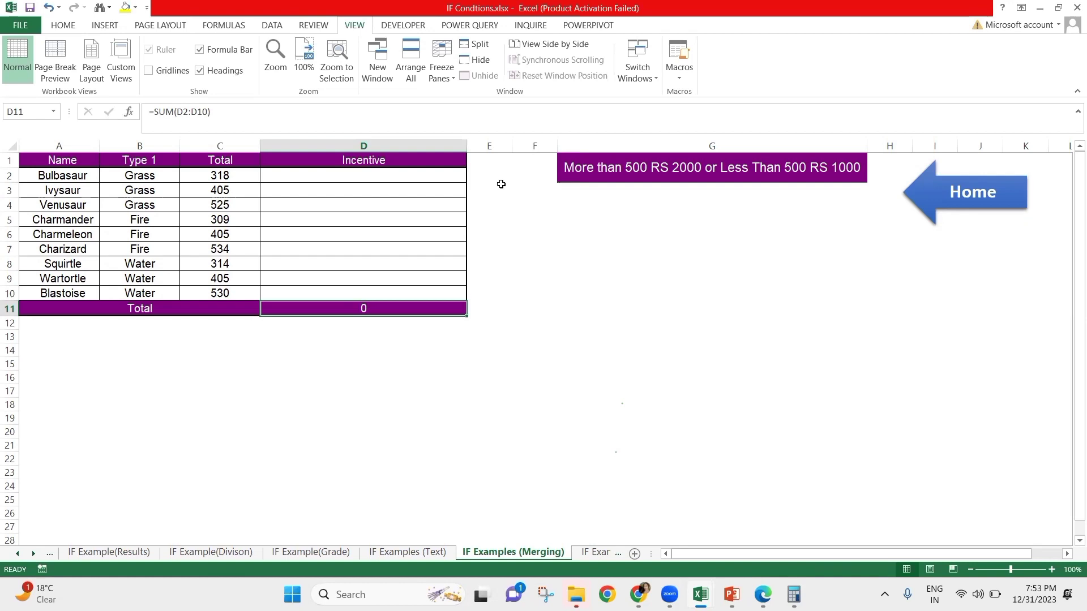
{"action": "key", "text": "ctrl+Up"}
{"action": "key", "text": "Down"}
{"action": "key", "text": "ctrl+Down"}
{"action": "key", "text": "F2"}
{"action": "key", "text": "Left"}
{"action": "key", "text": "Left"}
{"action": "key", "text": "Left"}
{"action": "key", "text": "Left"}
{"action": "key", "text": "Left"}
{"action": "key", "text": "Left"}
{"action": "key", "text": "Left"}
{"action": "key", "text": "Left"}
{"action": "key", "text": "Left"}
{"action": "key", "text": "Left"}
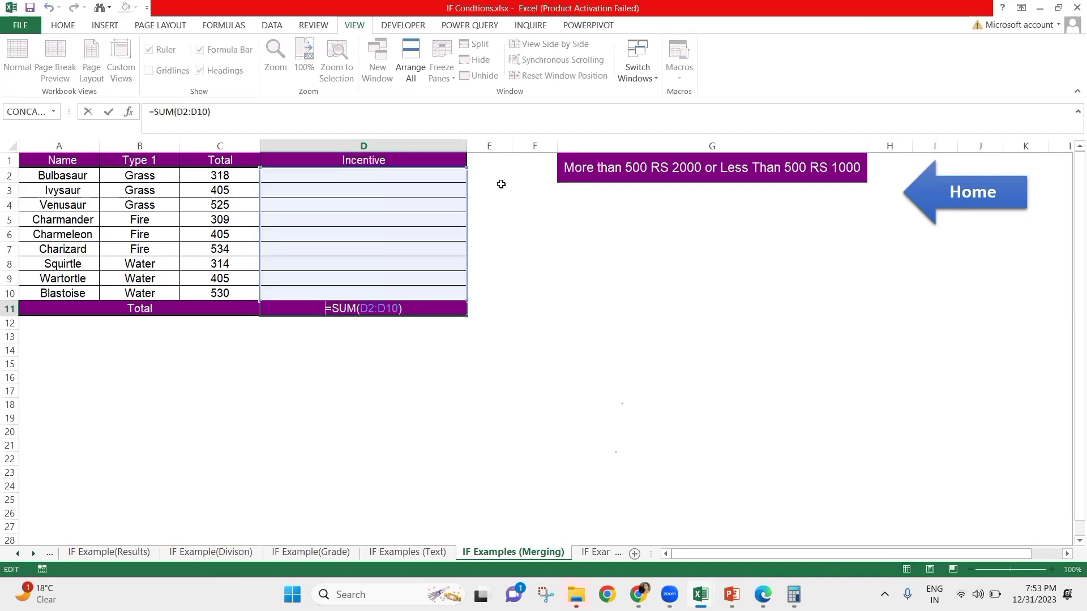
- Make D11 read =IF(SUM(D2:D10)=0,"",SUM(D2:D10)), accepting Excel's suggested formula correction
{"action": "type", "text": "IF("}
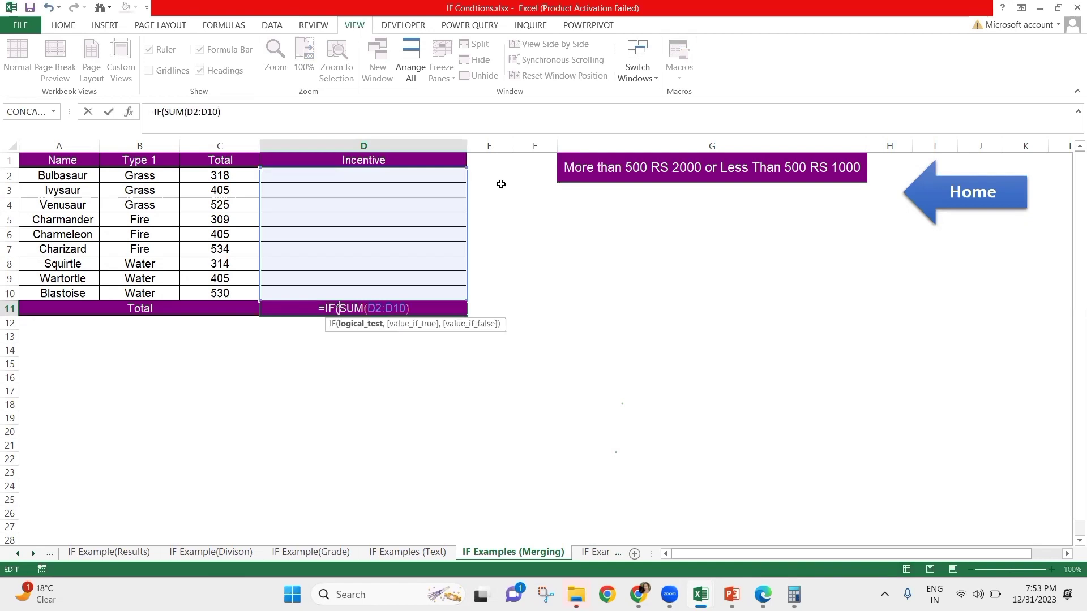
{"action": "key", "text": "Right"}
{"action": "key", "text": "Right"}
{"action": "key", "text": "Right"}
{"action": "key", "text": "Right"}
{"action": "key", "text": "Right"}
{"action": "key", "text": "Right"}
{"action": "key", "text": "Right"}
{"action": "key", "text": "Right"}
{"action": "key", "text": "Right"}
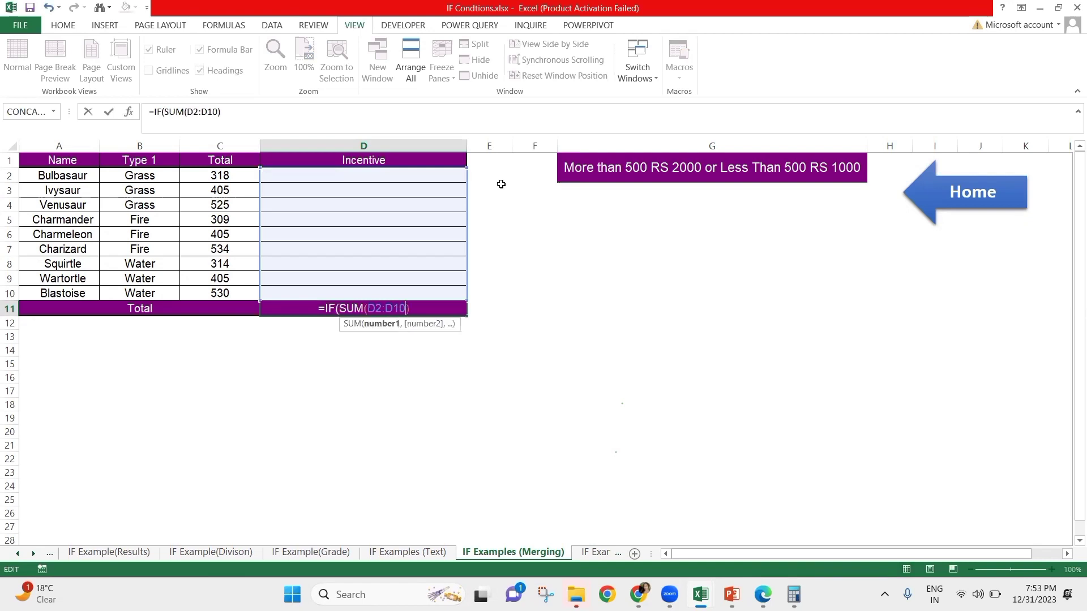
{"action": "key", "text": "Right"}
{"action": "type", "text": "="}
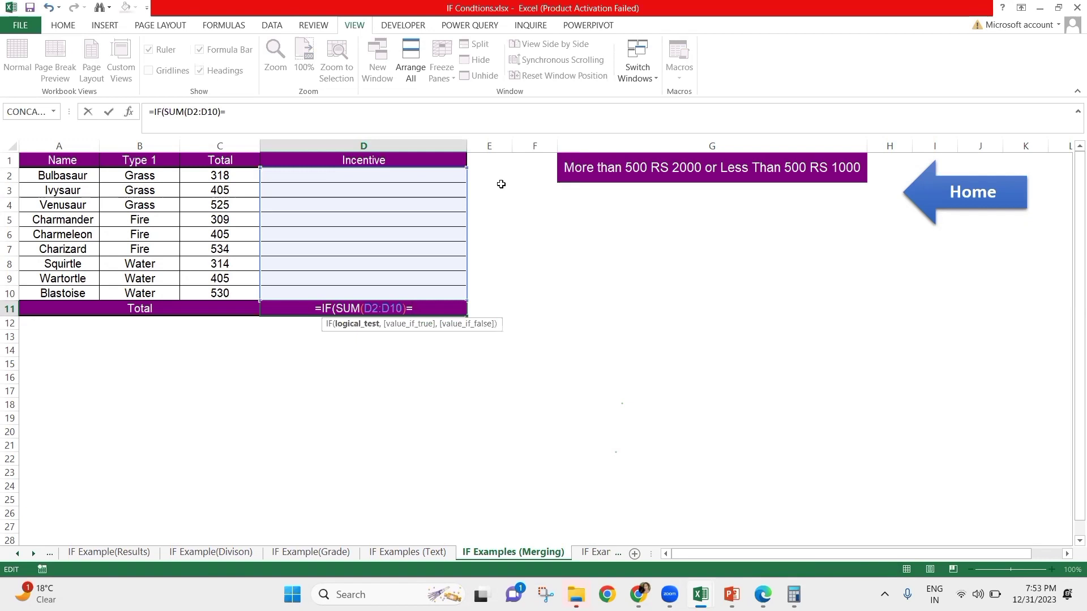
{"action": "type", "text": "0"}
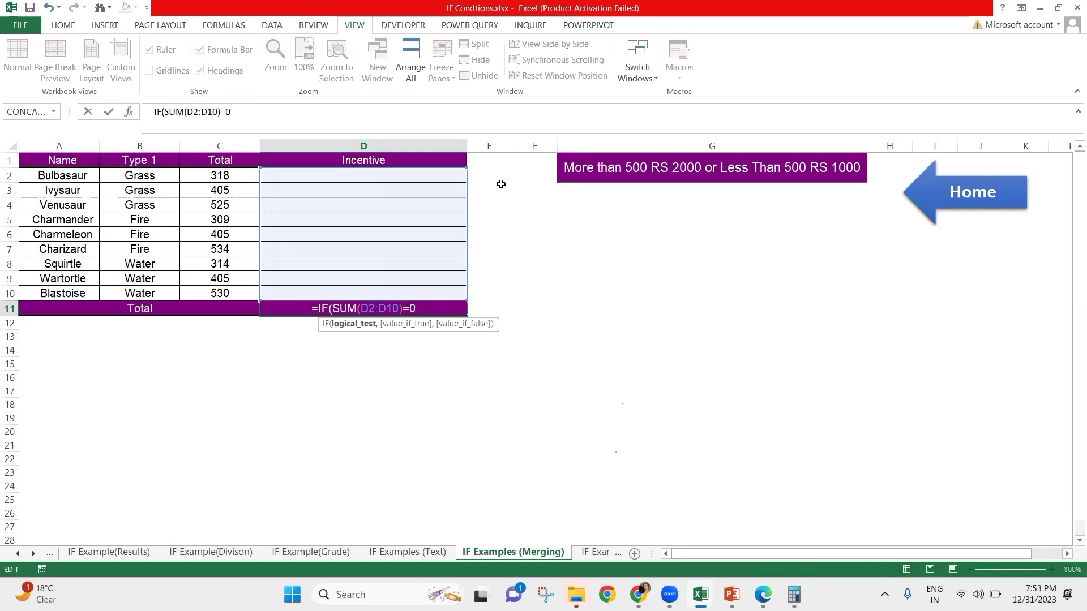
{"action": "type", "text": ",\"\""}
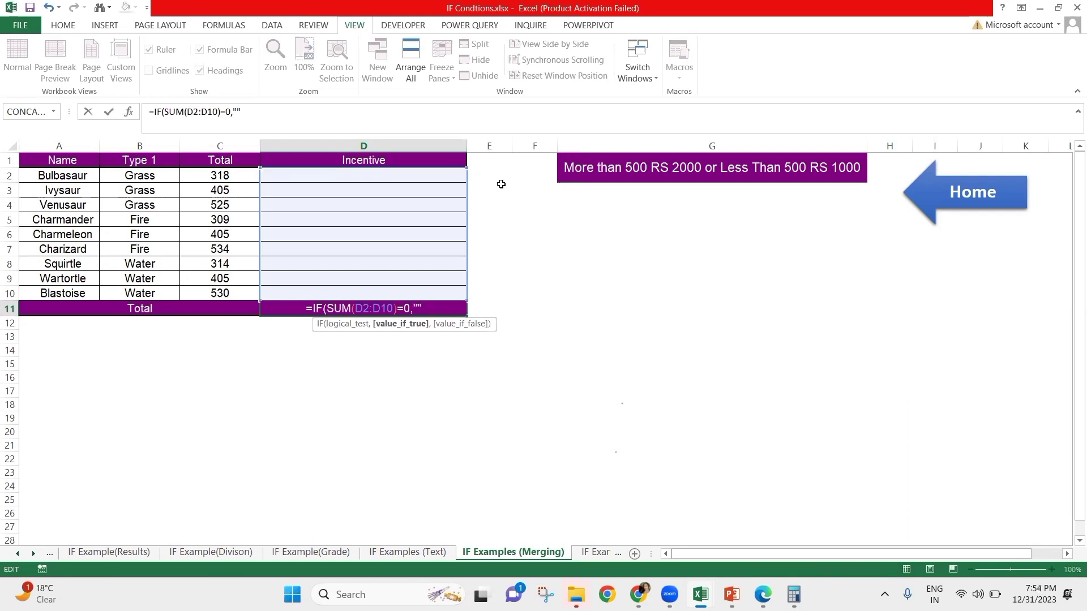
{"action": "type", "text": ","}
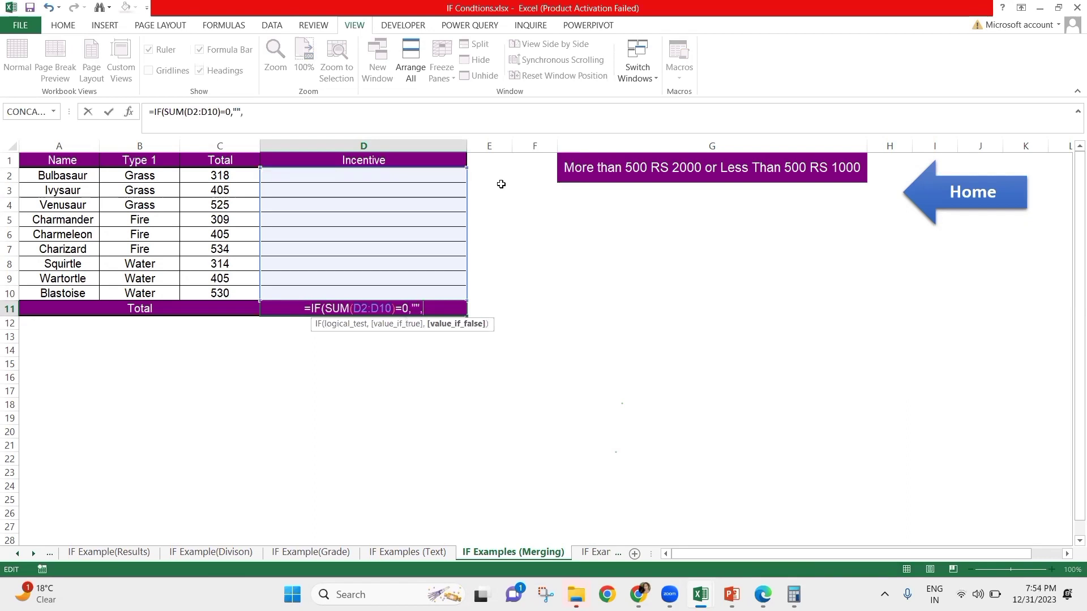
{"action": "type", "text": "SUM("}
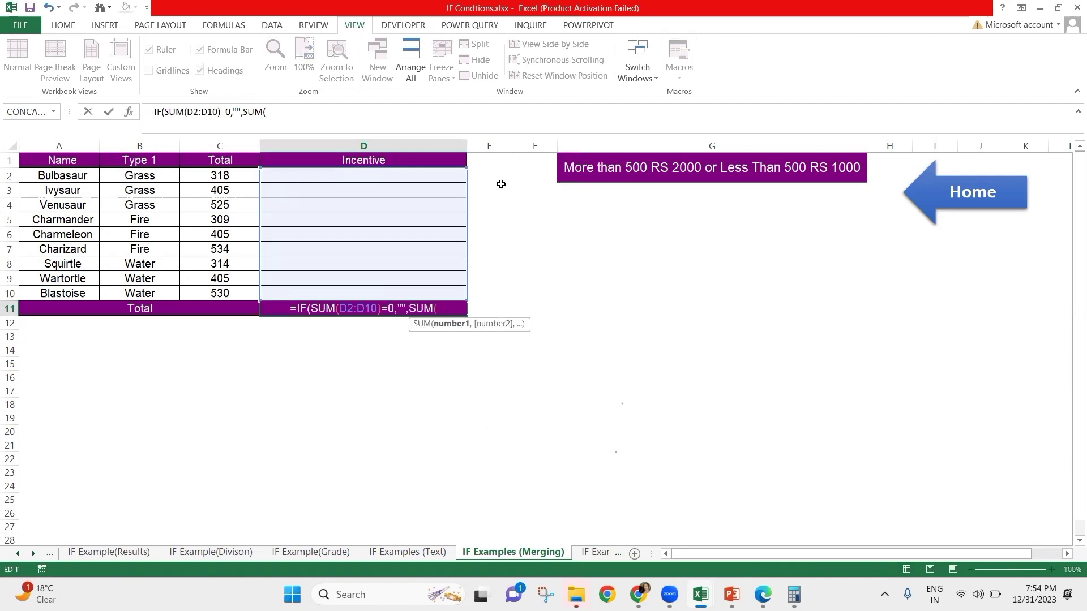
{"action": "key", "text": "Up"}
{"action": "key", "text": "Up"}
{"action": "key", "text": "Up"}
{"action": "key", "text": "Up"}
{"action": "key", "text": "Up"}
{"action": "key", "text": "Up"}
{"action": "key", "text": "Up"}
{"action": "key", "text": "Up"}
{"action": "key", "text": "Up"}
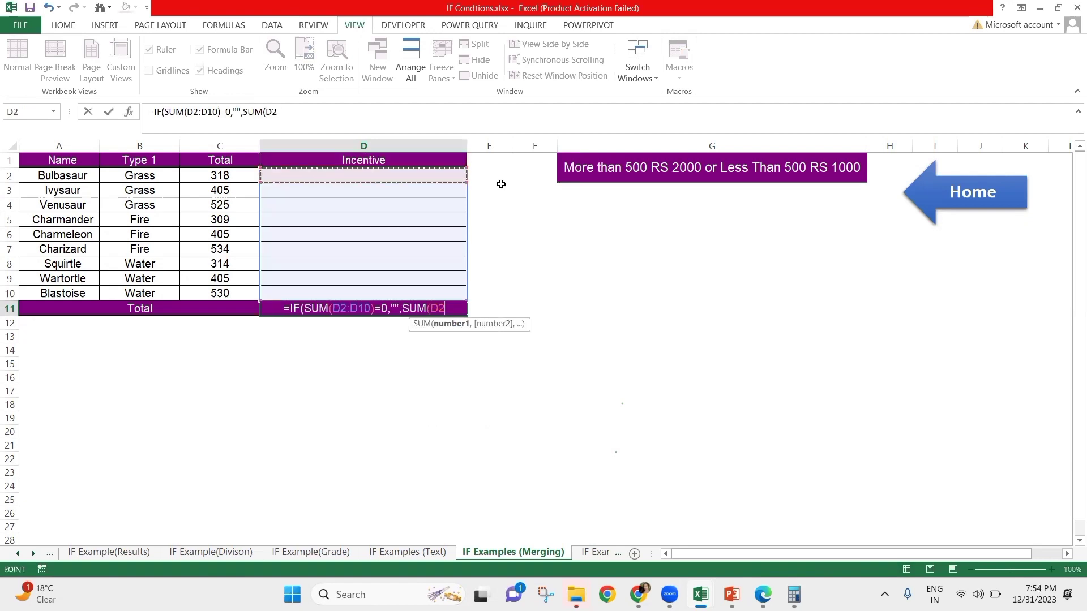
{"action": "key", "text": "shift+Down"}
{"action": "key", "text": "shift+Down"}
{"action": "key", "text": "shift+Down"}
{"action": "key", "text": "shift+Down"}
{"action": "key", "text": "shift+Down"}
{"action": "key", "text": "shift+Down"}
{"action": "key", "text": "shift+Down"}
{"action": "key", "text": "shift+Down"}
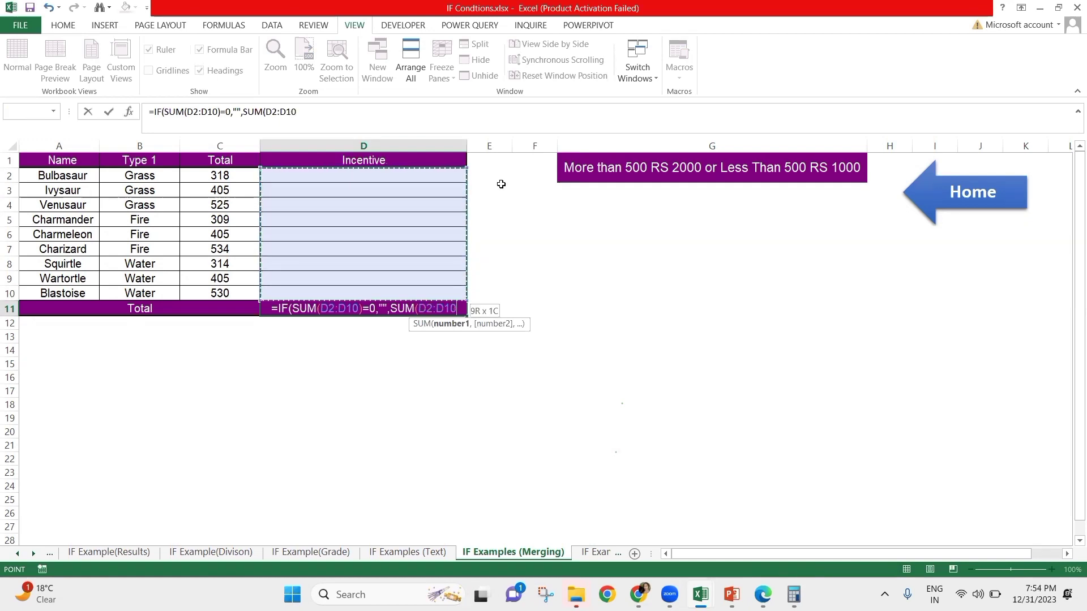
{"action": "type", "text": ")"}
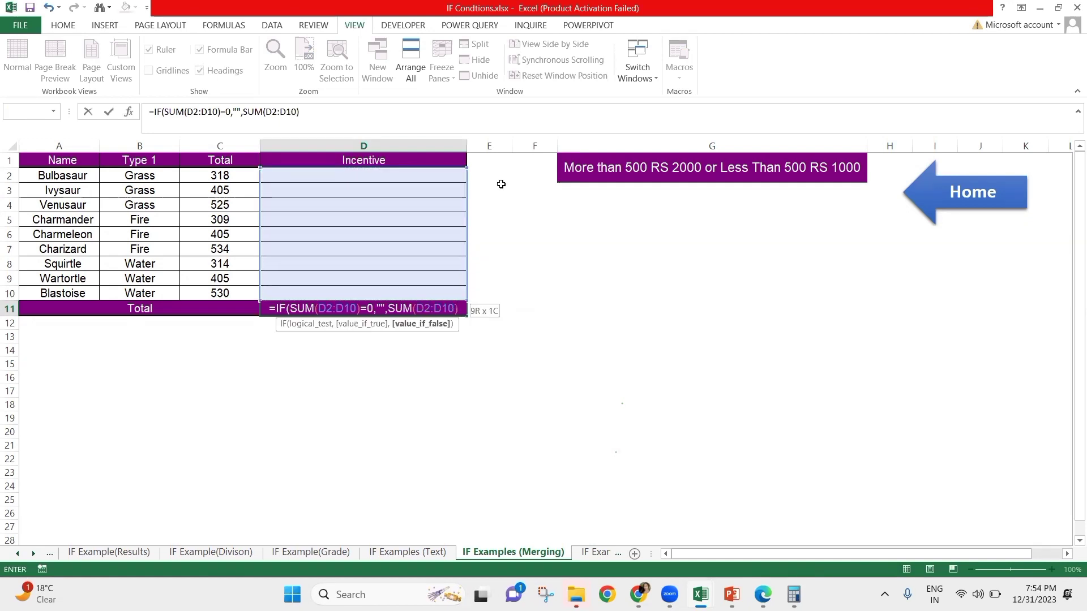
{"action": "key", "text": "Return"}
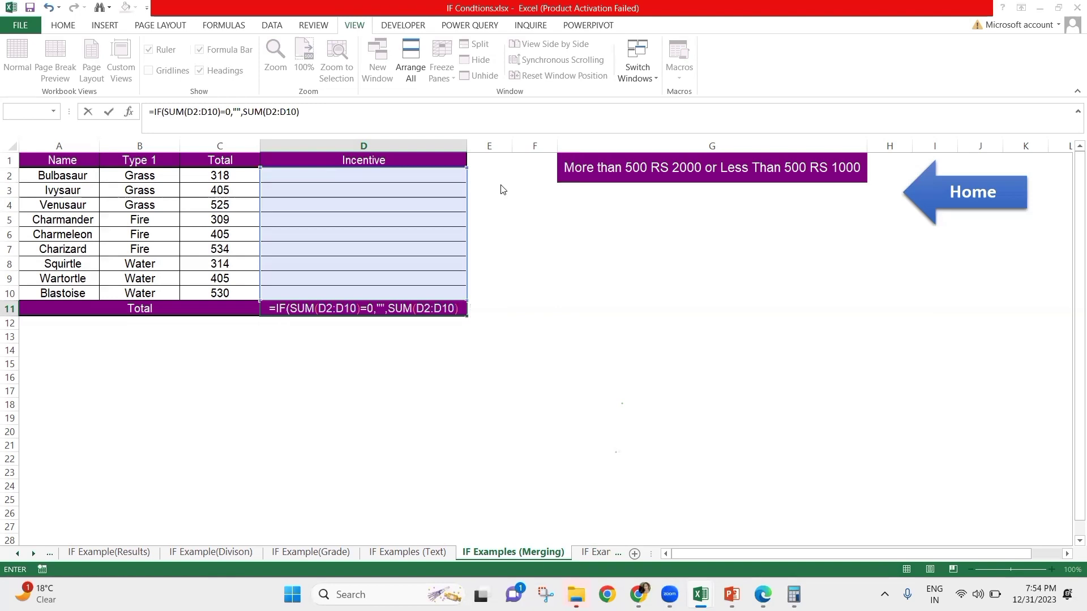
{"action": "key", "text": "Return"}
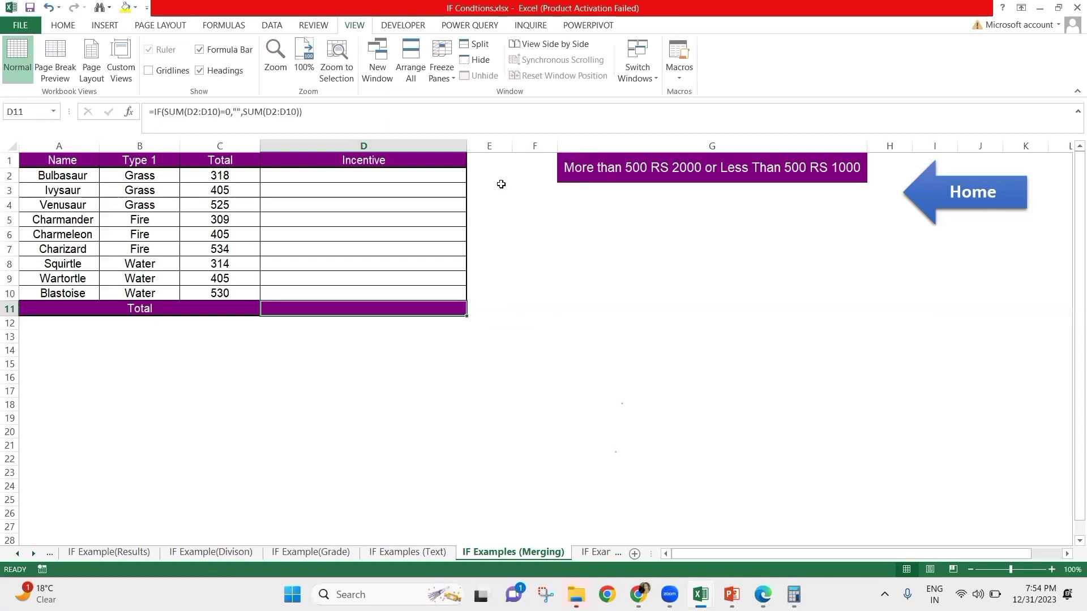
- Enter =IF(C2<=500,2000,1000) in Incentive cell D2
{"action": "key", "text": "ctrl+Up"}
{"action": "key", "text": "Down"}
{"action": "type", "text": "="}
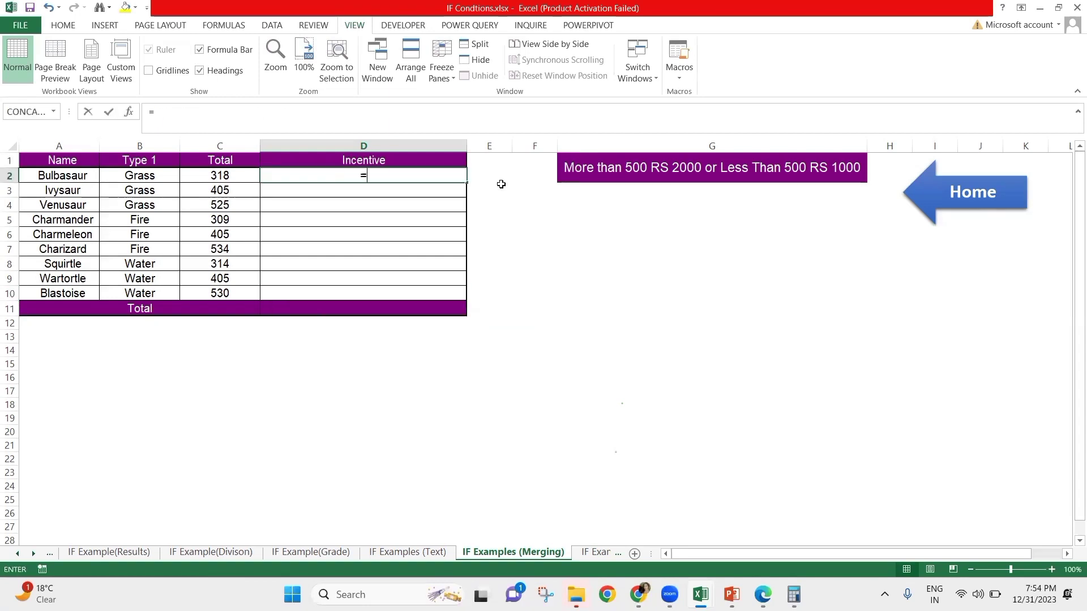
{"action": "type", "text": "if"}
{"action": "key", "text": "Tab"}
{"action": "key", "text": "Left"}
{"action": "key", "text": "Left"}
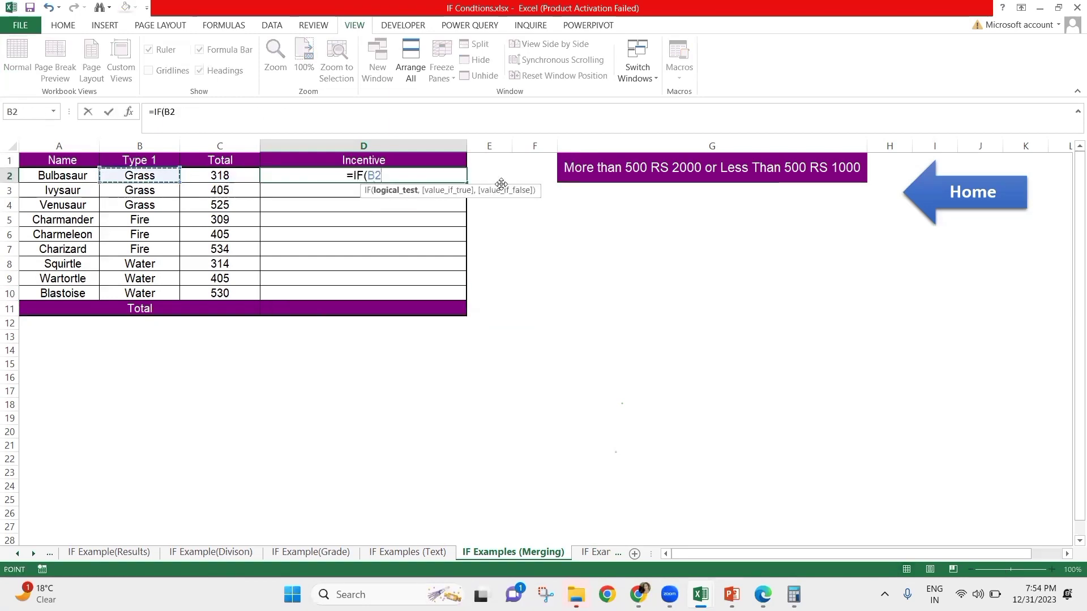
{"action": "key", "text": "Right"}
{"action": "type", "text": "<"}
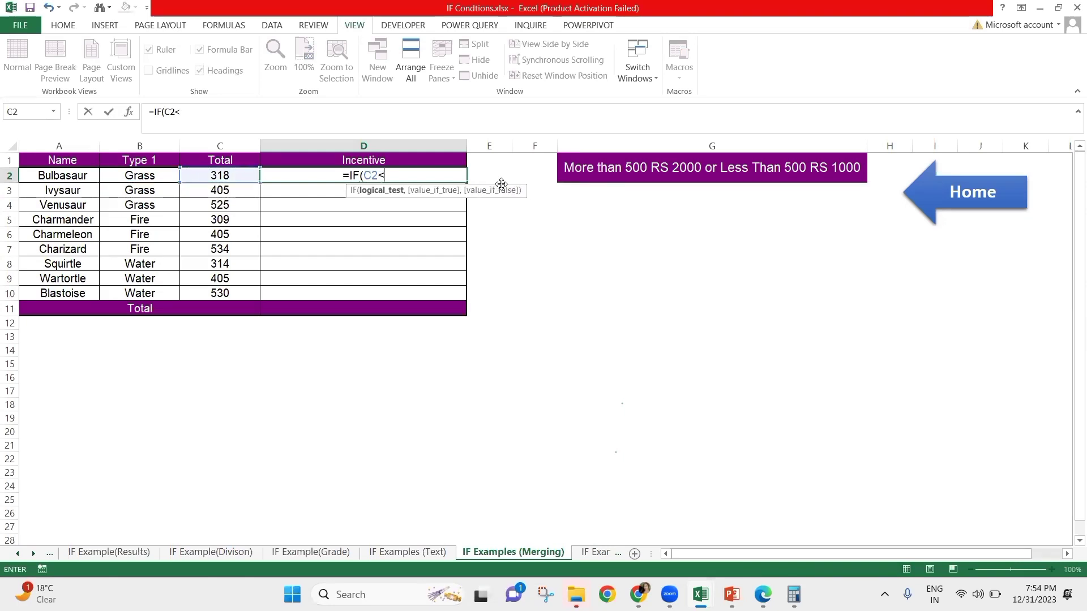
{"action": "type", "text": "=500"}
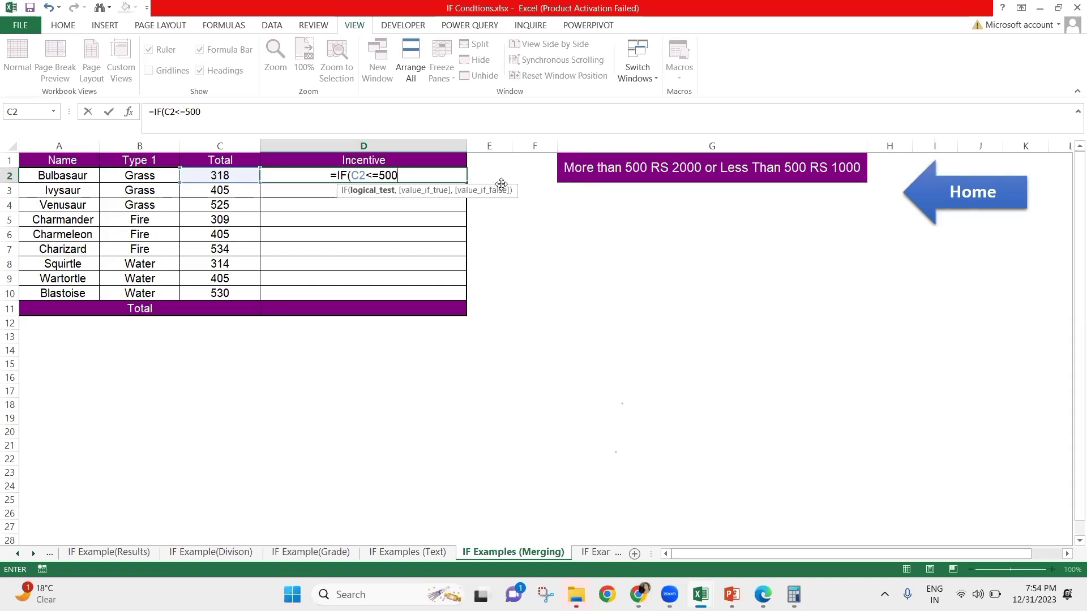
{"action": "type", "text": ","}
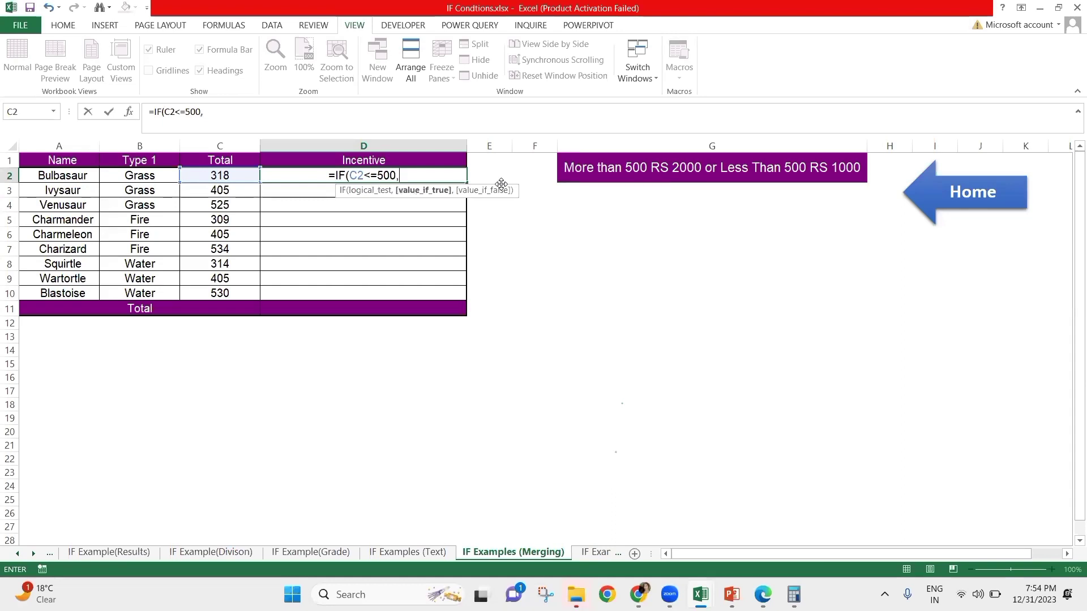
{"action": "type", "text": "2000,100"}
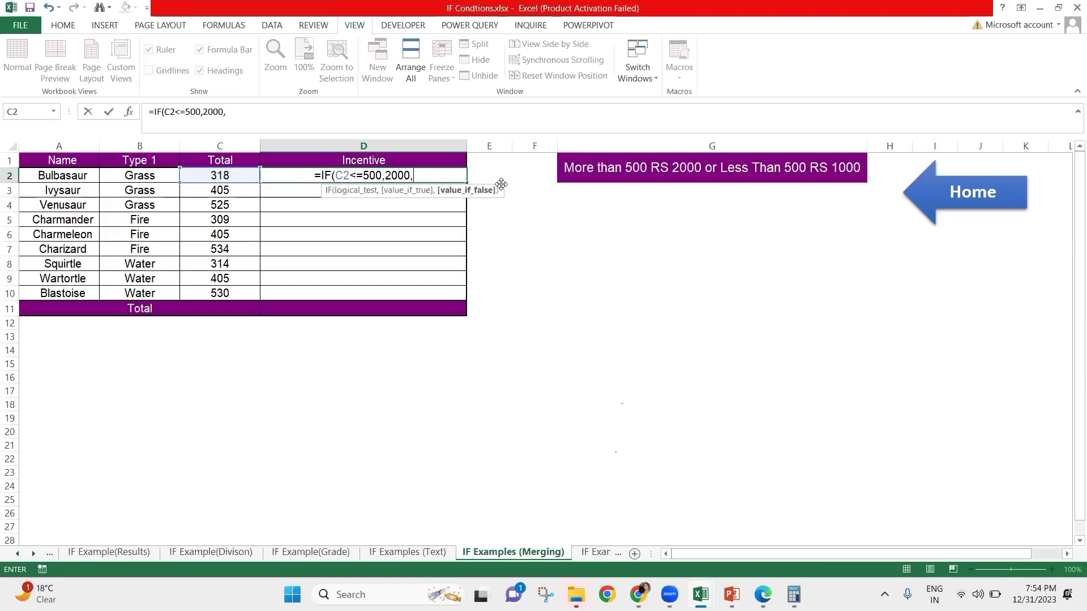
{"action": "type", "text": "0)"}
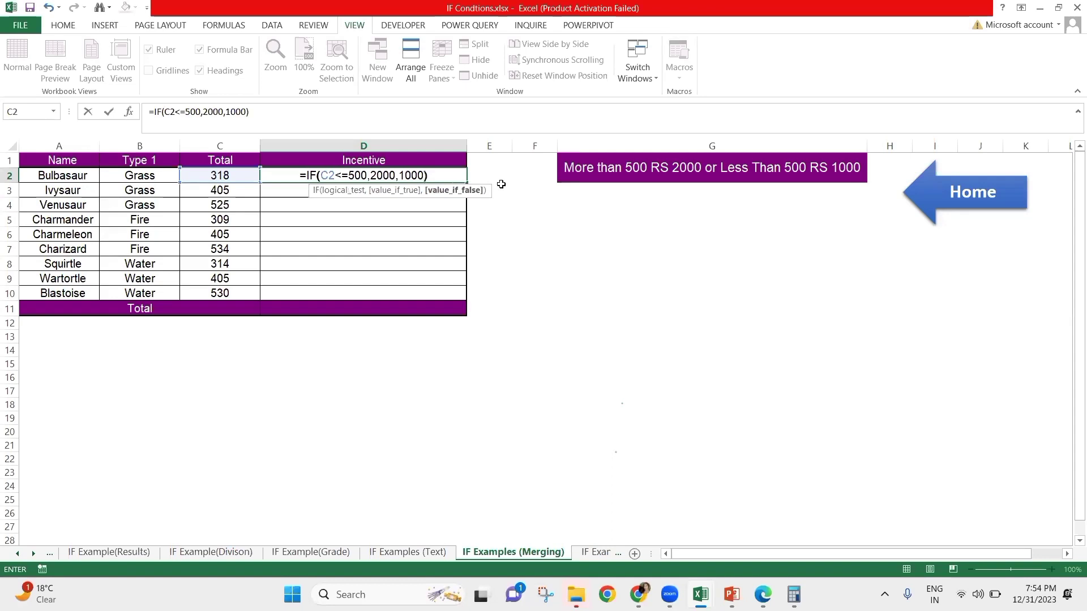
{"action": "key", "text": "Return"}
- Fill D2's incentive formula down through D10, so D11 totals 15000
{"action": "key", "text": "Left"}
{"action": "key", "text": "ctrl+Down"}
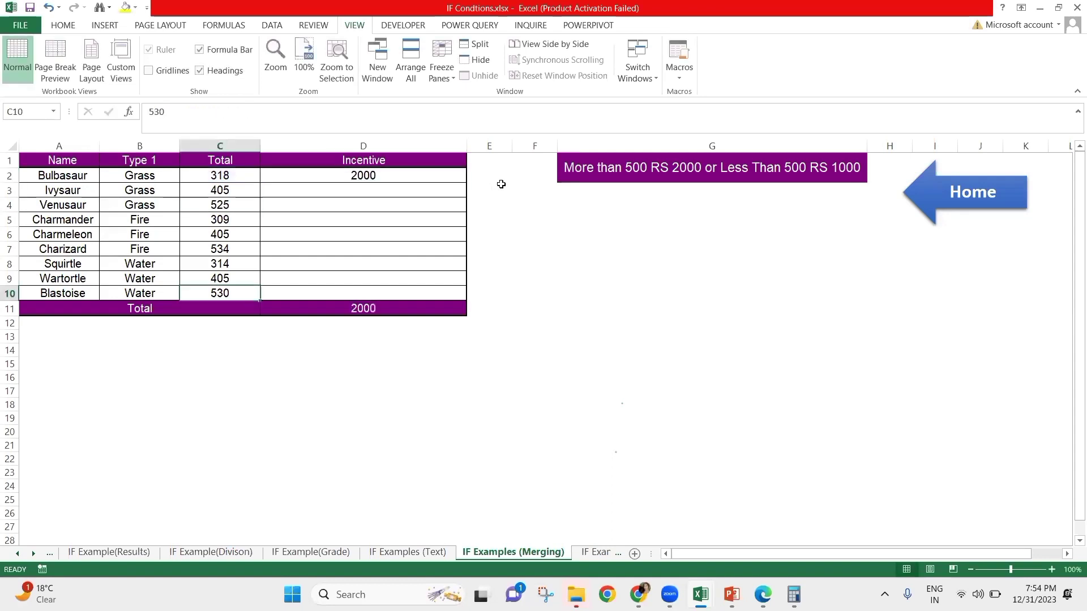
{"action": "key", "text": "Right"}
{"action": "key", "text": "ctrl+shift+Up"}
{"action": "key", "text": "ctrl+d"}
{"action": "key", "text": "ctrl+Up"}
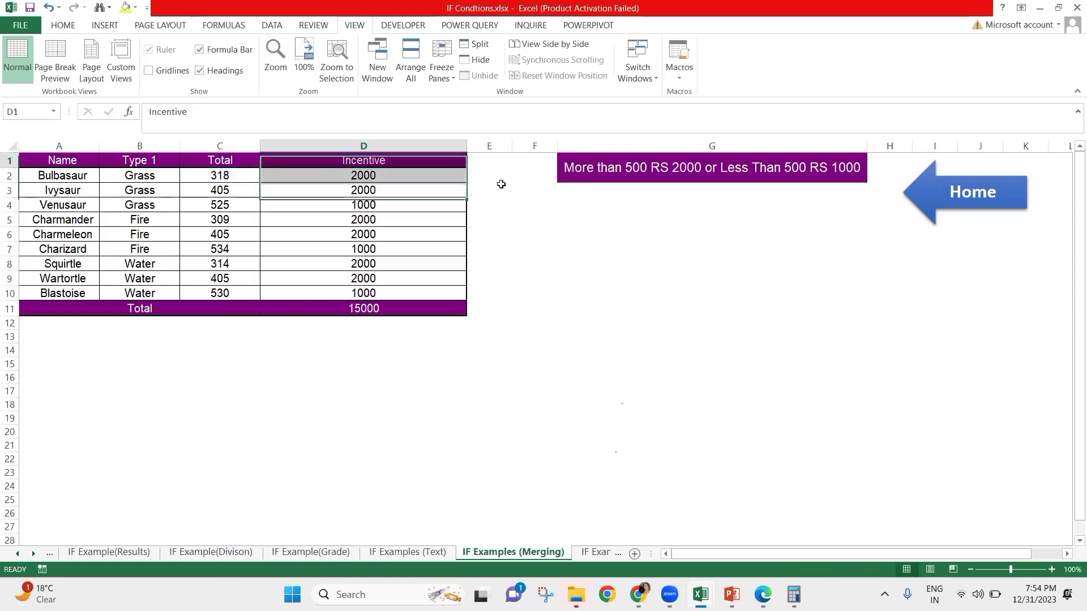
{"action": "key", "text": "Down"}
{"action": "key", "text": "F2"}
- Change D2's condition to C2>=500 and refill D3:D10, bringing the total to 12000
{"action": "key", "text": "Left"}
{"action": "key", "text": "Left"}
{"action": "key", "text": "Left"}
{"action": "key", "text": "Left"}
{"action": "key", "text": "Left"}
{"action": "key", "text": "Left"}
{"action": "key", "text": "Left"}
{"action": "key", "text": "Left"}
{"action": "key", "text": "Left"}
{"action": "key", "text": "Left"}
{"action": "key", "text": "Left"}
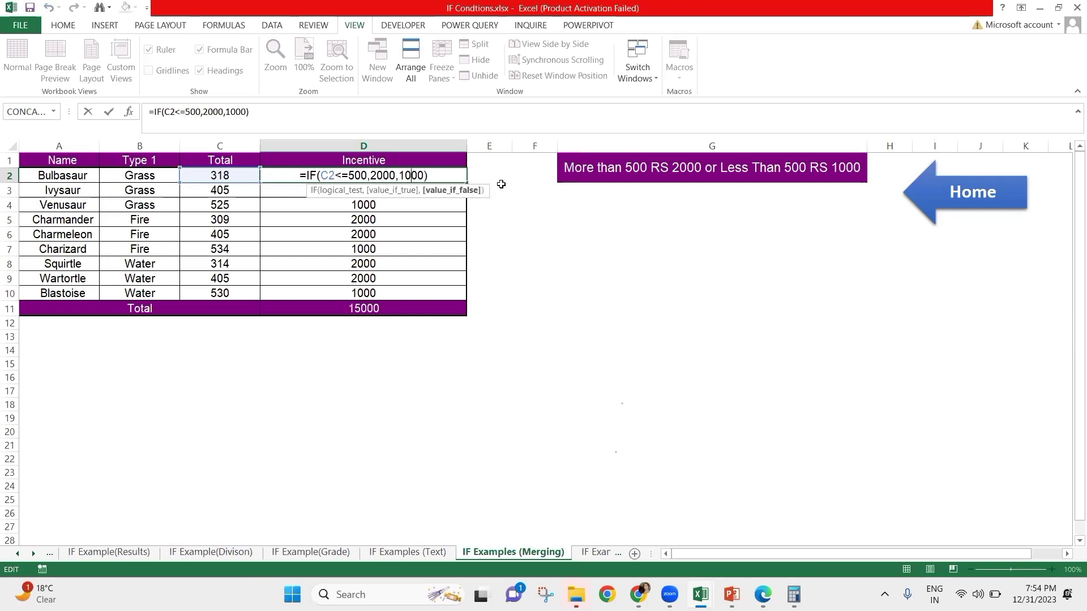
{"action": "key", "text": "BackSpace"}
{"action": "key", "text": "BackSpace"}
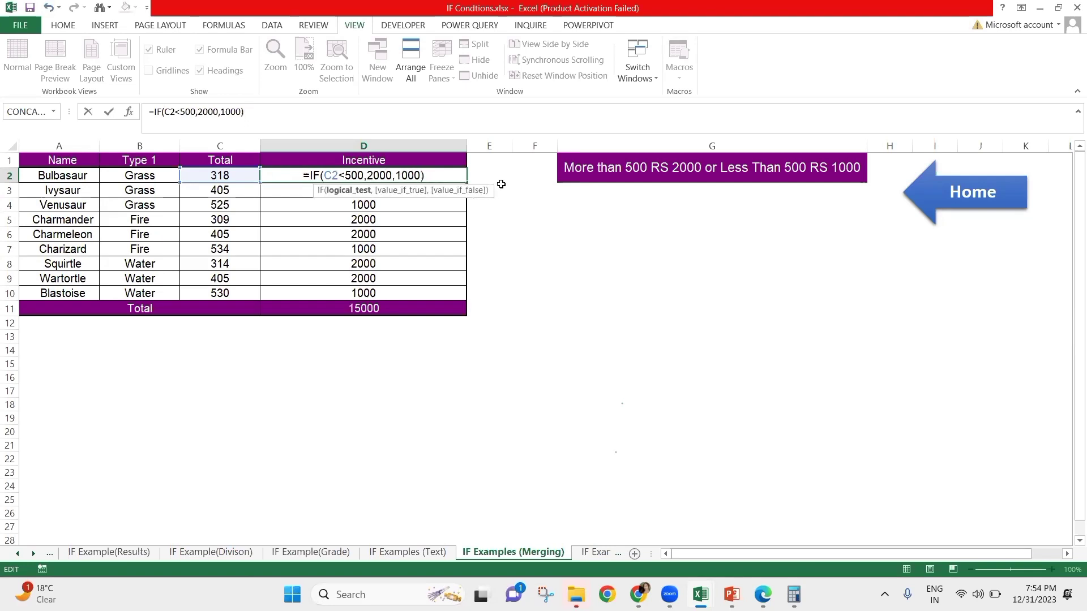
{"action": "type", "text": ">="}
{"action": "key", "text": "Return"}
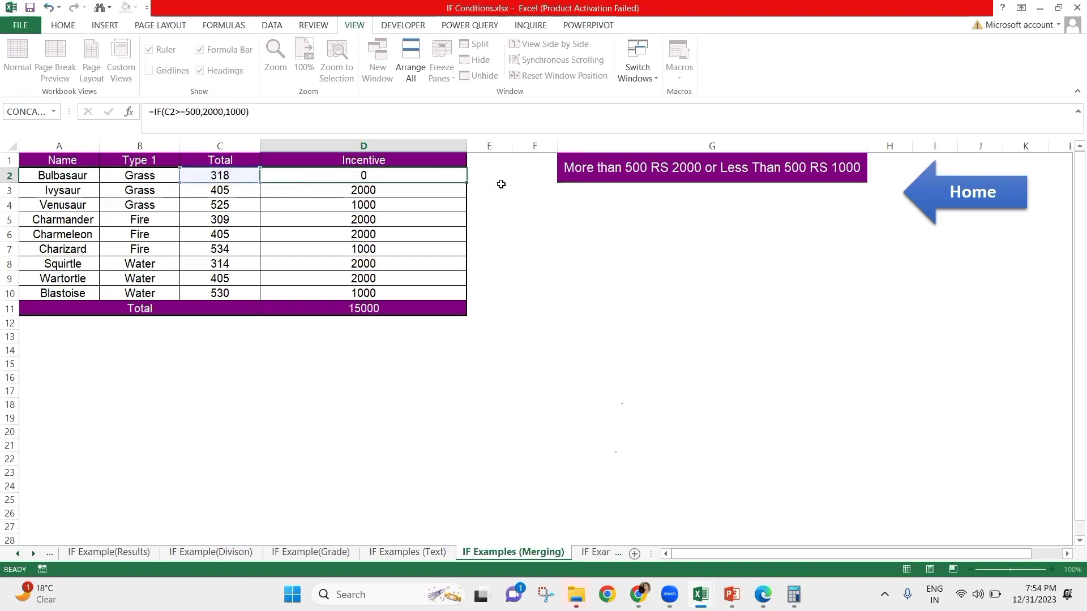
{"action": "key", "text": "Up"}
{"action": "key", "text": "ctrl+shift+Down"}
{"action": "key", "text": "shift+Up"}
{"action": "key", "text": "ctrl+d"}
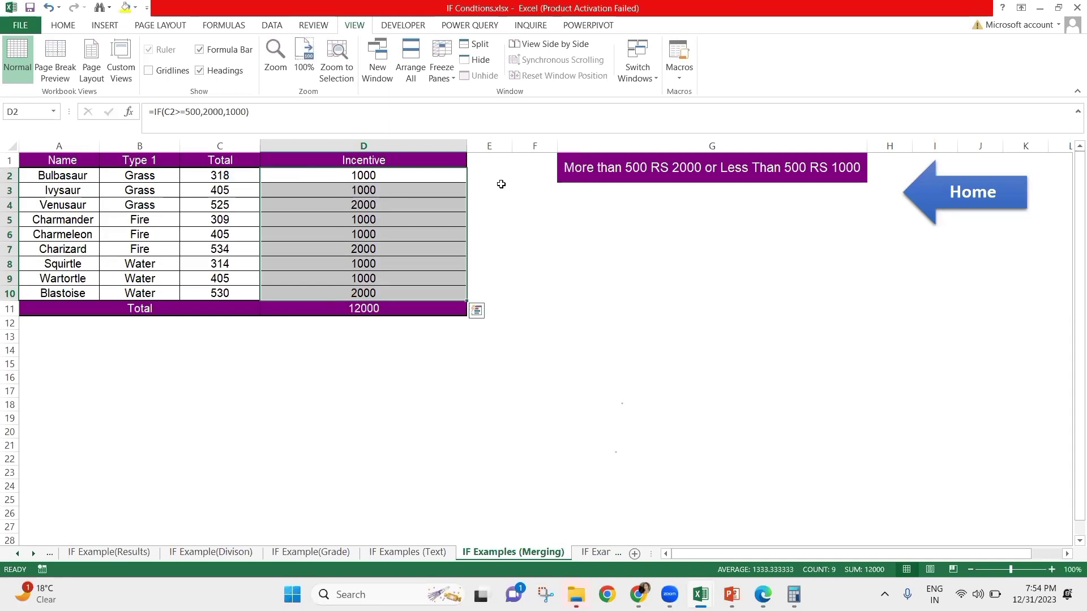
- Check the D11 total and D2 incentive formulas, then move to the Week Wise sheet
{"action": "key", "text": "shift+Up"}
{"action": "key", "text": "shift+Up"}
{"action": "key", "text": "shift+Up"}
{"action": "key", "text": "shift+Up"}
{"action": "key", "text": "shift+Up"}
{"action": "key", "text": "shift+Up"}
{"action": "key", "text": "shift+Up"}
{"action": "key", "text": "shift+Up"}
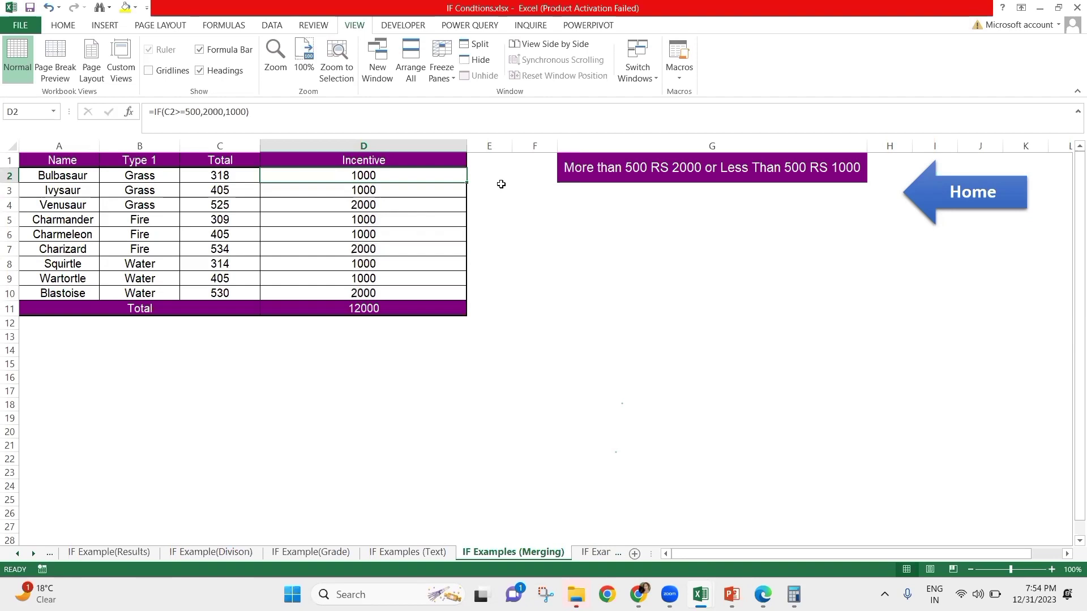
{"action": "key", "text": "Right"}
{"action": "key", "text": "Left"}
{"action": "key", "text": "ctrl+Down"}
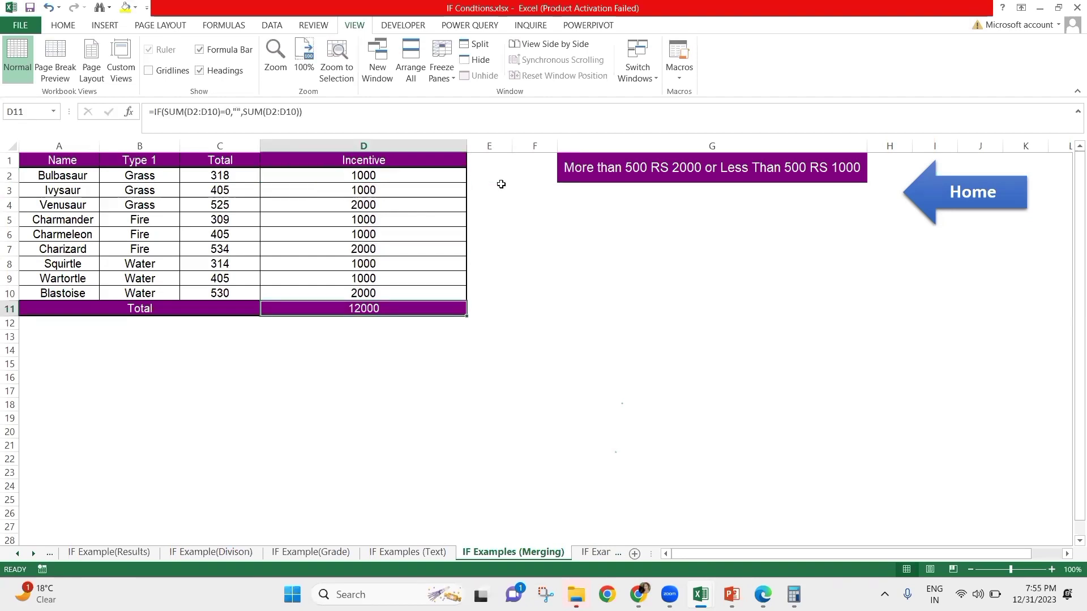
{"action": "key", "text": "F2"}
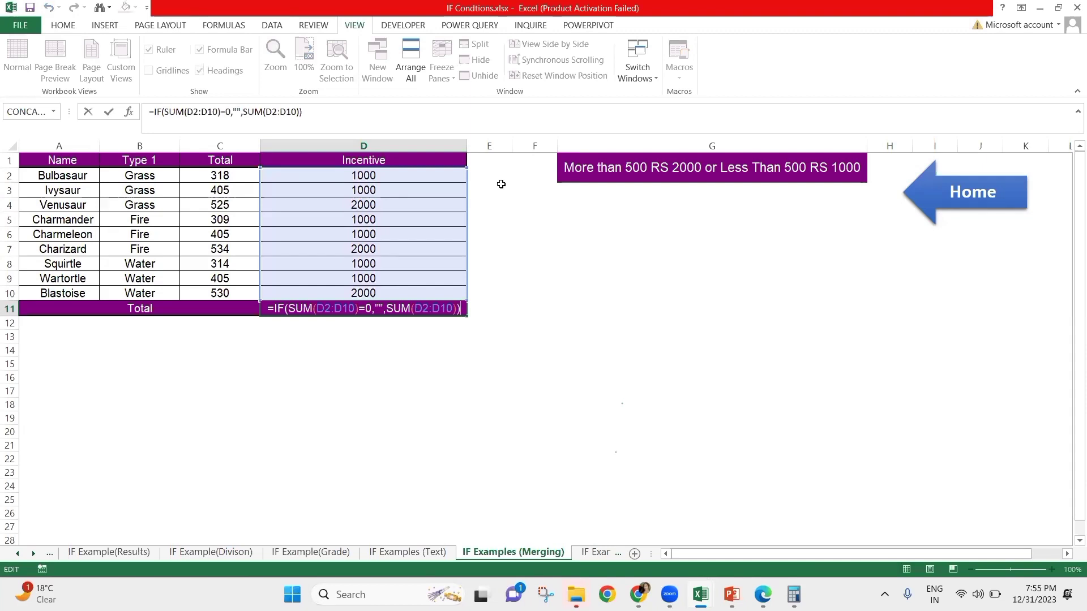
{"action": "key", "text": "Escape"}
{"action": "key", "text": "ctrl+Up"}
{"action": "key", "text": "Down"}
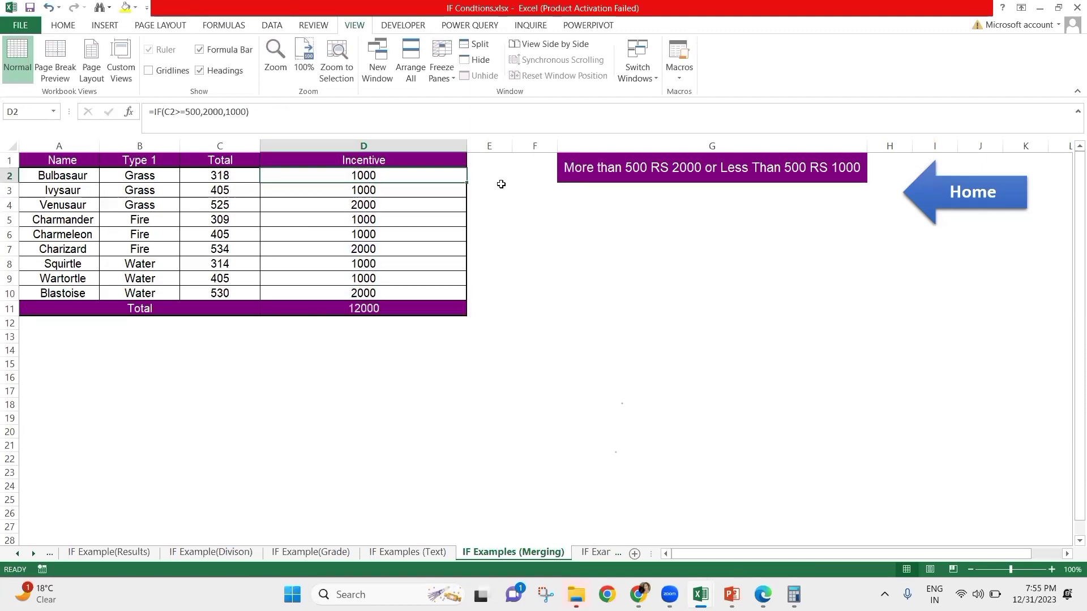
{"action": "key", "text": "F2"}
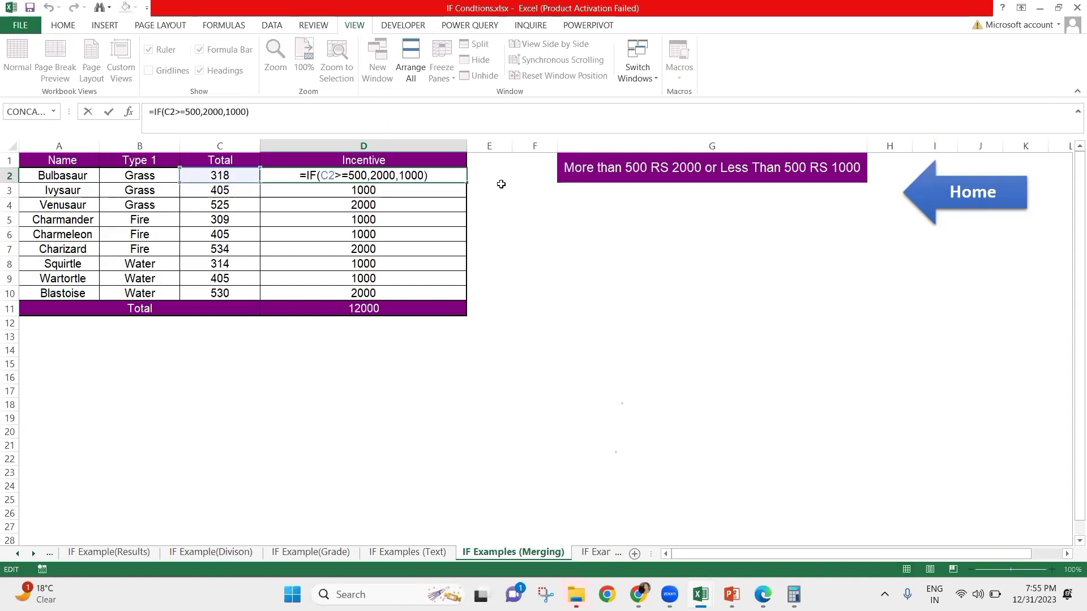
{"action": "key", "text": "Escape"}
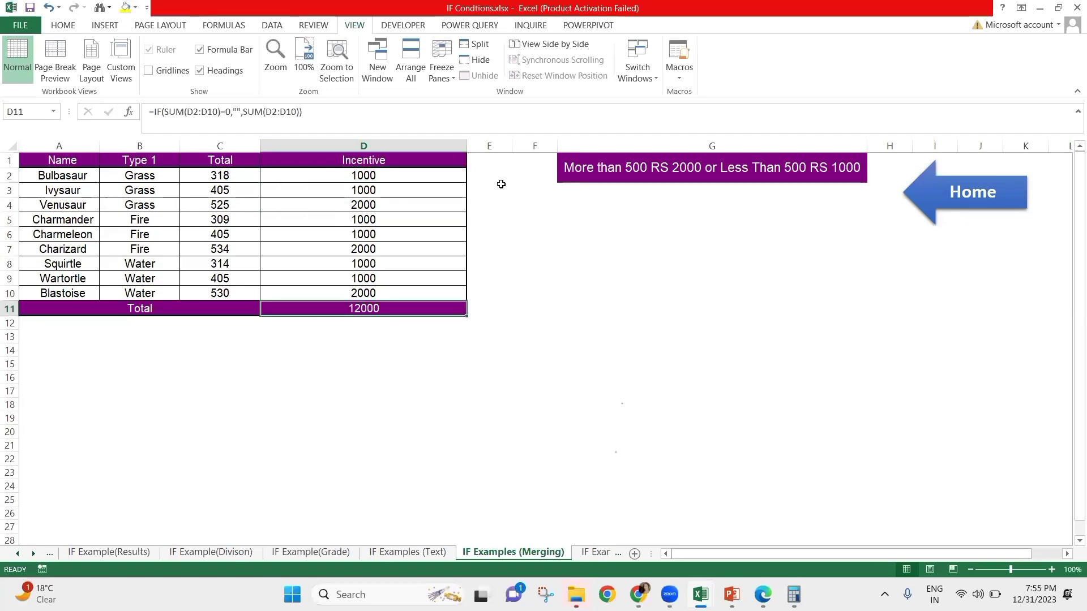
{"action": "key", "text": "ctrl+Page_Down"}
{"action": "key", "text": "Home"}
- Delete the Week Wise results in D2:D2001 and return to the header row
{"action": "key", "text": "ctrl+Home"}
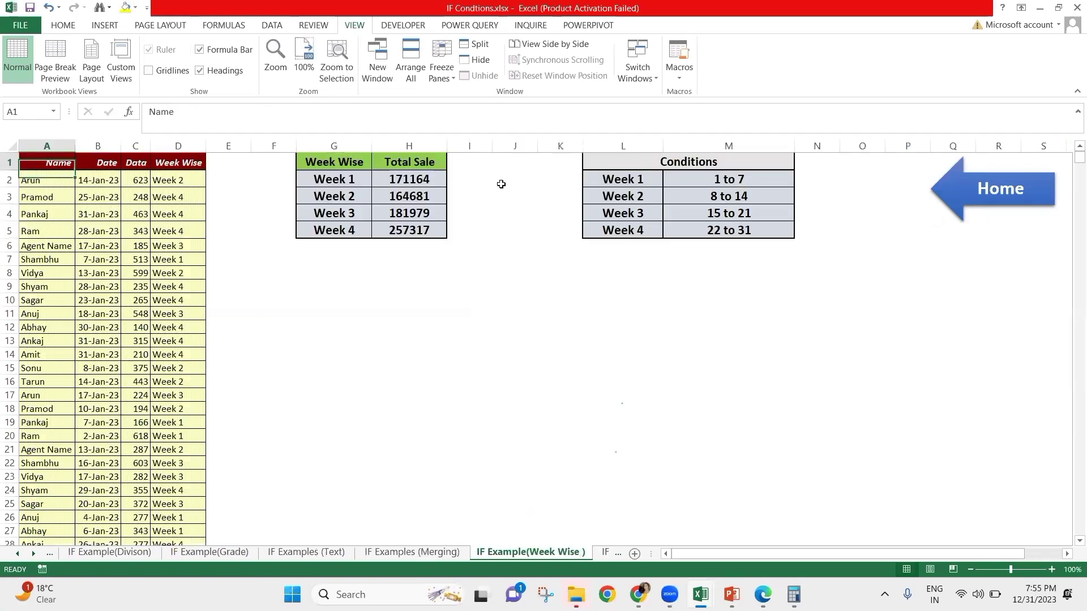
{"action": "key", "text": "Right"}
{"action": "key", "text": "Down"}
{"action": "key", "text": "Right"}
{"action": "key", "text": "Right"}
{"action": "key", "text": "ctrl+shift+Down"}
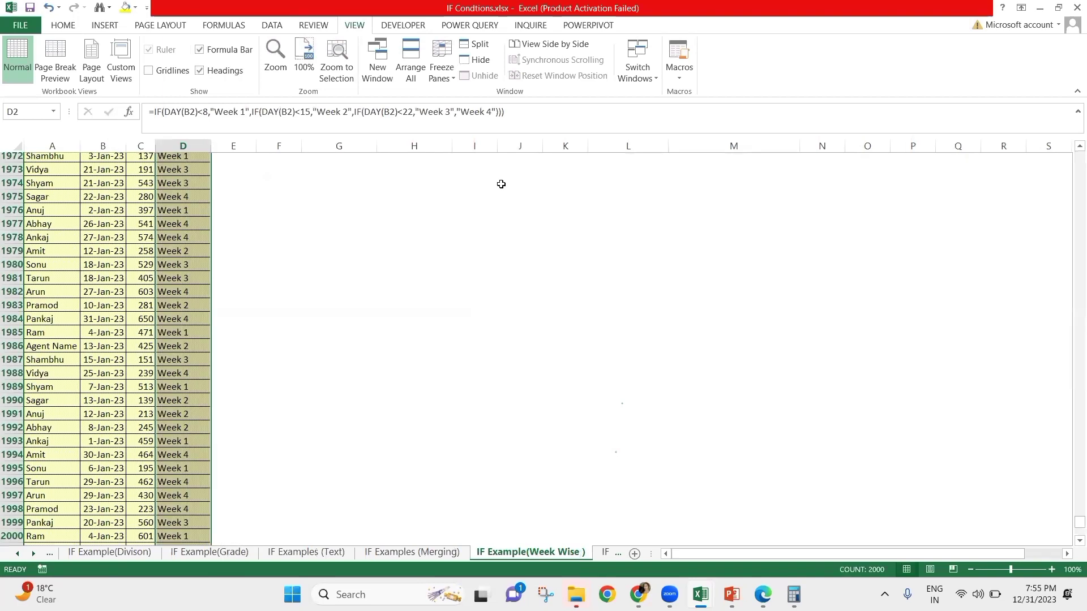
{"action": "key", "text": "Delete"}
{"action": "key", "text": "ctrl+Up"}
{"action": "key", "text": "Left"}
{"action": "key", "text": "Left"}
{"action": "key", "text": "Left"}
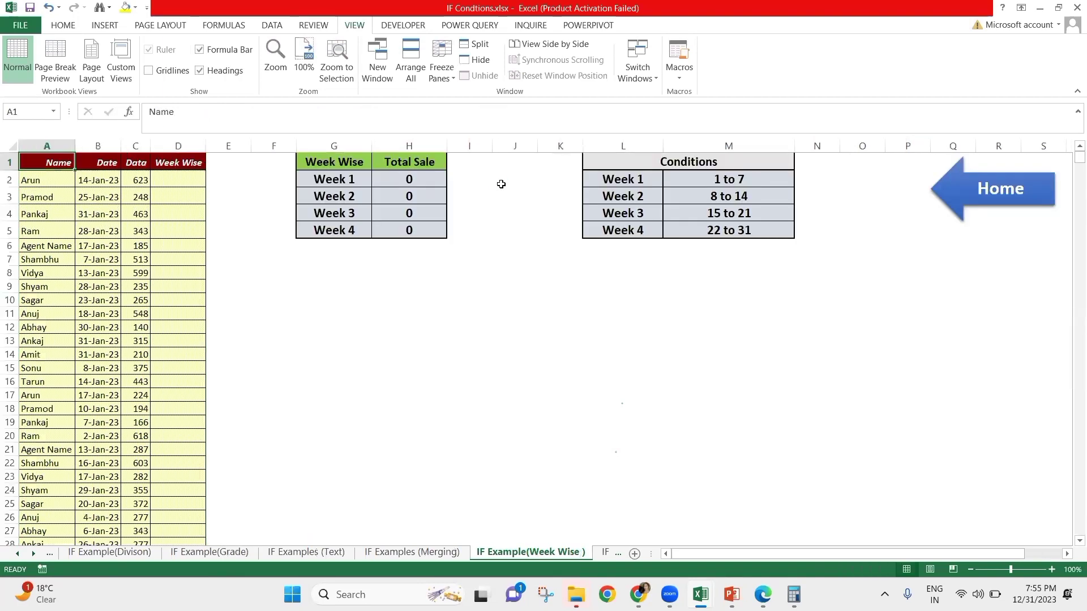
{"action": "key", "text": "Right"}
{"action": "key", "text": "Right"}
{"action": "key", "text": "Right"}
{"action": "key", "text": "Right"}
{"action": "key", "text": "Right"}
{"action": "key", "text": "Left"}
{"action": "key", "text": "Left"}
{"action": "key", "text": "Left"}
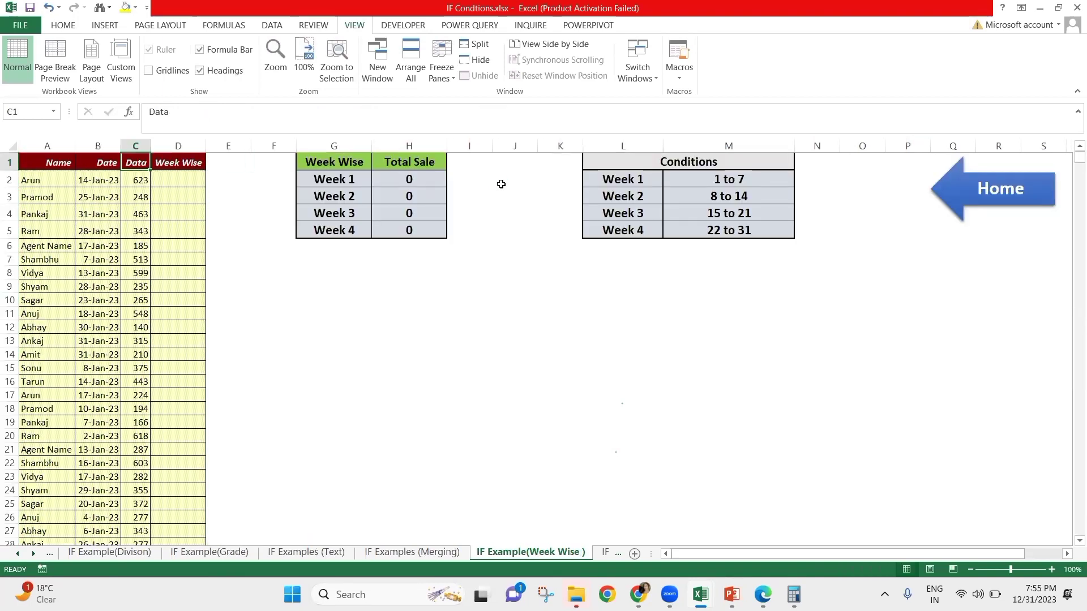
{"action": "key", "text": "Right"}
{"action": "key", "text": "Right"}
{"action": "key", "text": "Left"}
{"action": "key", "text": "Left"}
{"action": "key", "text": "Right"}
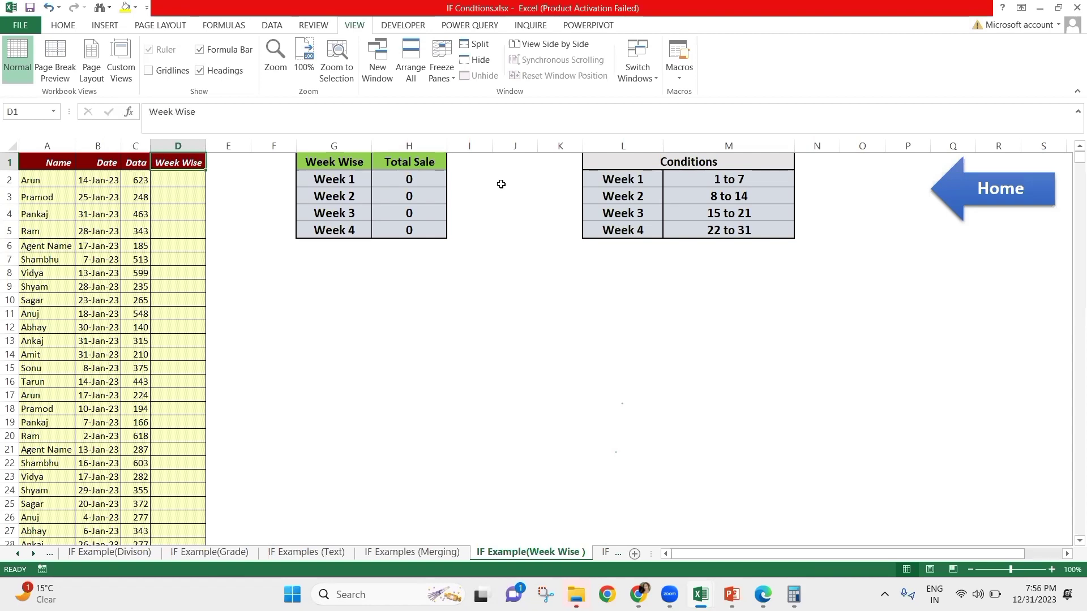
{"action": "key", "text": "Left"}
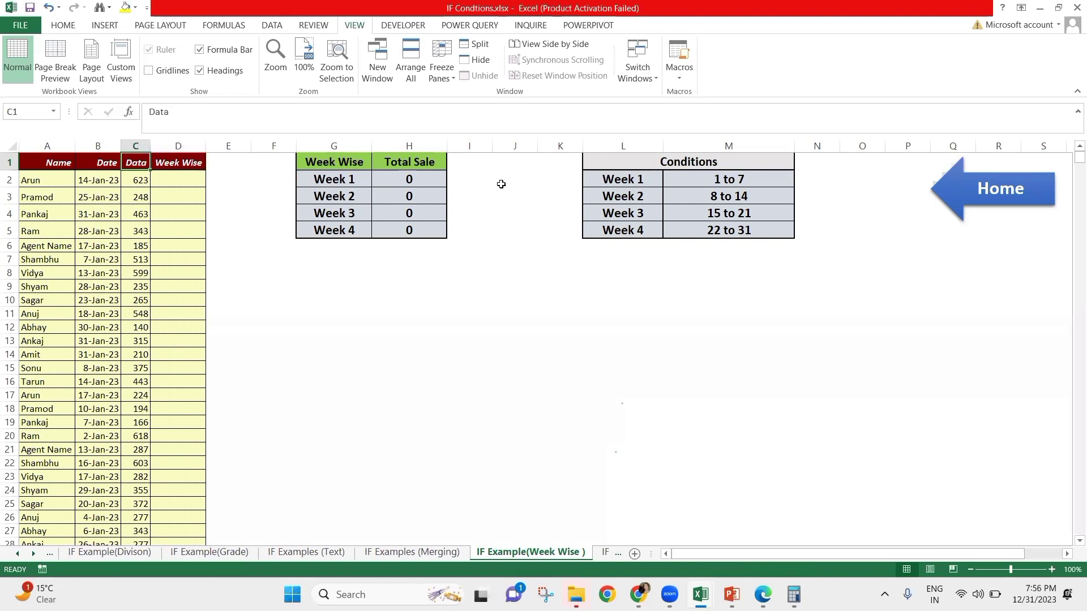
{"action": "key", "text": "Right"}
{"action": "key", "text": "Down"}
{"action": "key", "text": "Left"}
{"action": "key", "text": "Left"}
{"action": "key", "text": "Right"}
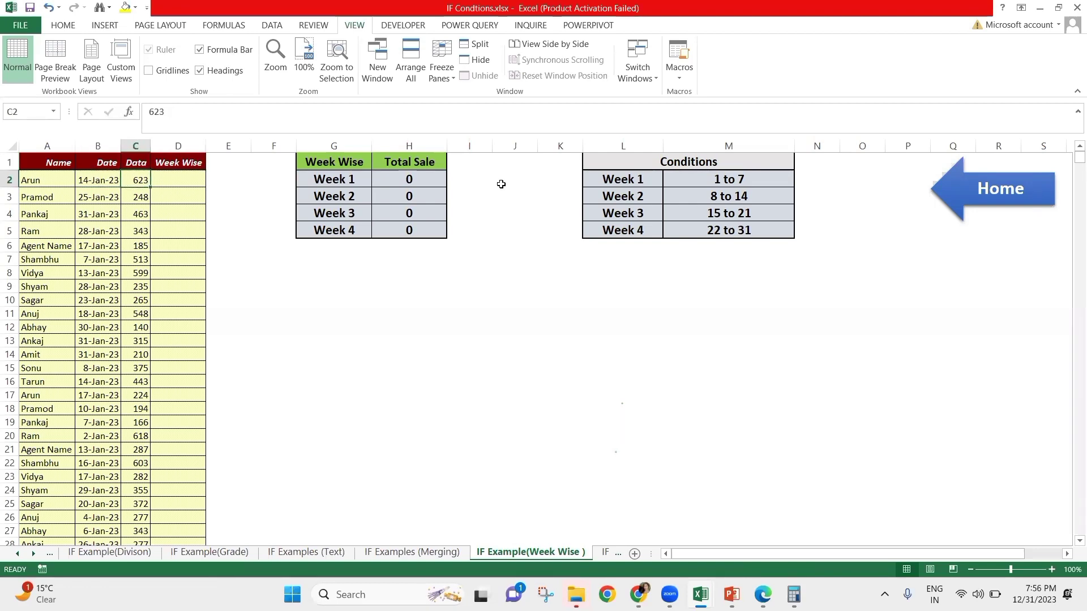
{"action": "key", "text": "Left"}
{"action": "key", "text": "Right"}
{"action": "key", "text": "Right"}
{"action": "key", "text": "Right"}
{"action": "key", "text": "Right"}
{"action": "key", "text": "Right"}
{"action": "key", "text": "Right"}
{"action": "key", "text": "Right"}
{"action": "key", "text": "Right"}
{"action": "key", "text": "Right"}
{"action": "key", "text": "Right"}
{"action": "key", "text": "Right"}
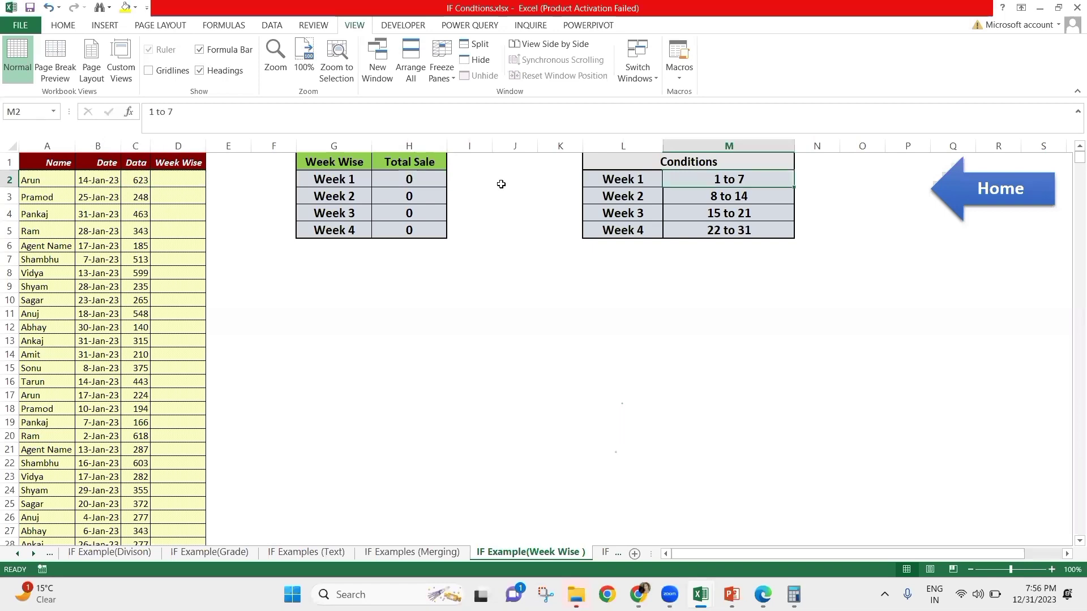
{"action": "key", "text": "Left"}
{"action": "key", "text": "Right"}
{"action": "key", "text": "Left"}
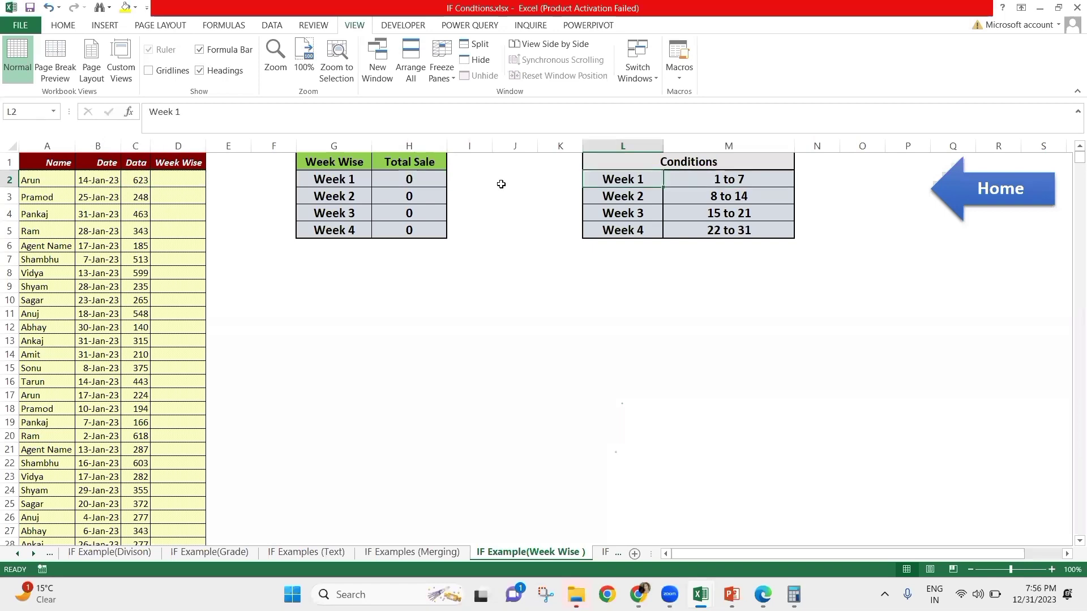
{"action": "key", "text": "Down"}
{"action": "key", "text": "Right"}
{"action": "key", "text": "Left"}
{"action": "key", "text": "Left"}
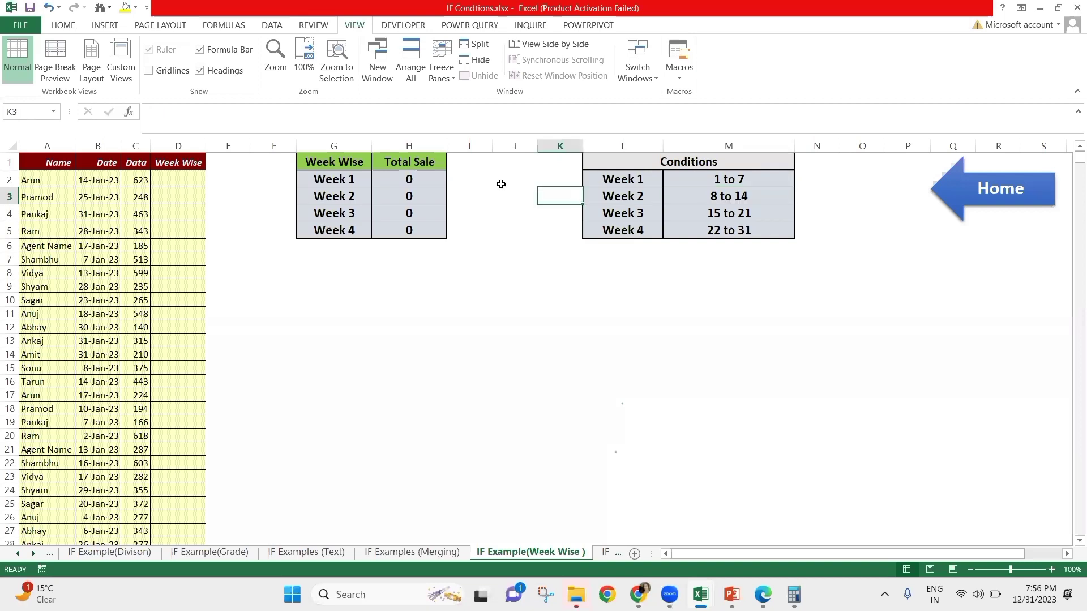
{"action": "key", "text": "Right"}
{"action": "key", "text": "Down"}
{"action": "key", "text": "Right"}
{"action": "key", "text": "Left"}
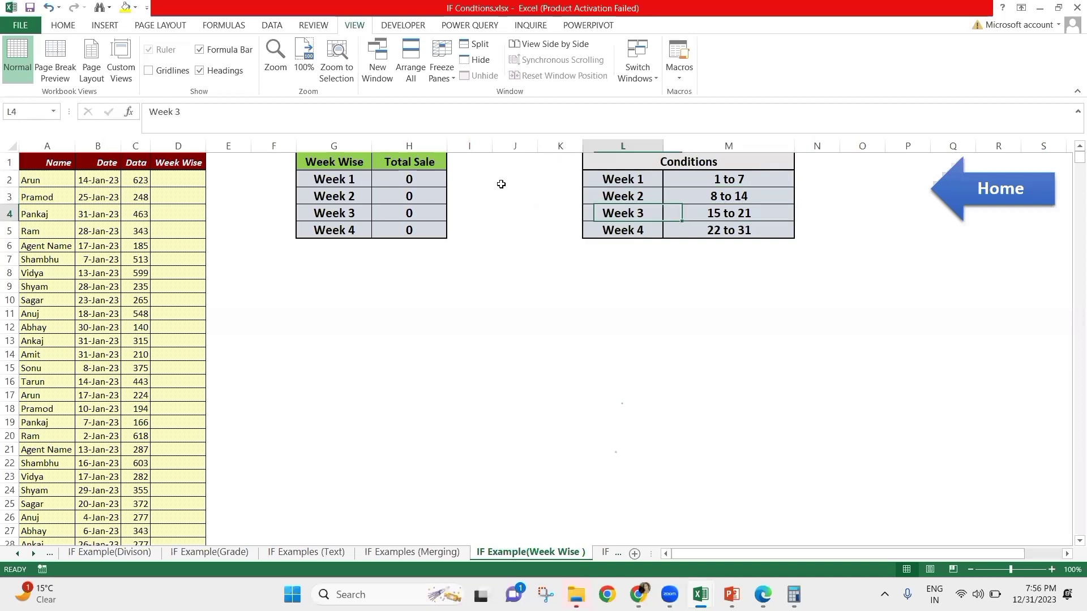
{"action": "key", "text": "Down"}
{"action": "key", "text": "Right"}
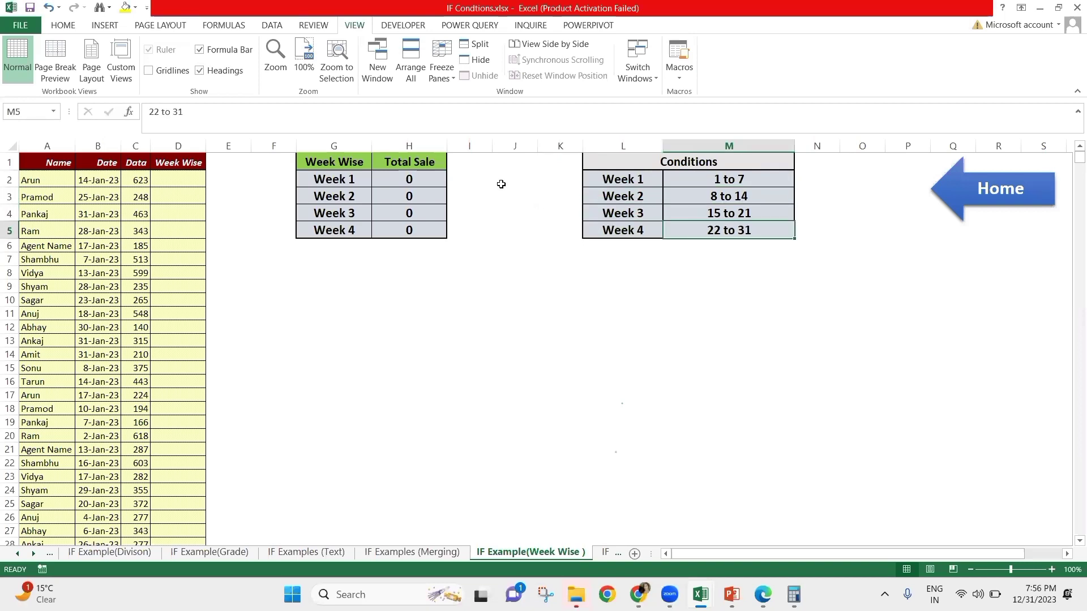
{"action": "key", "text": "Left"}
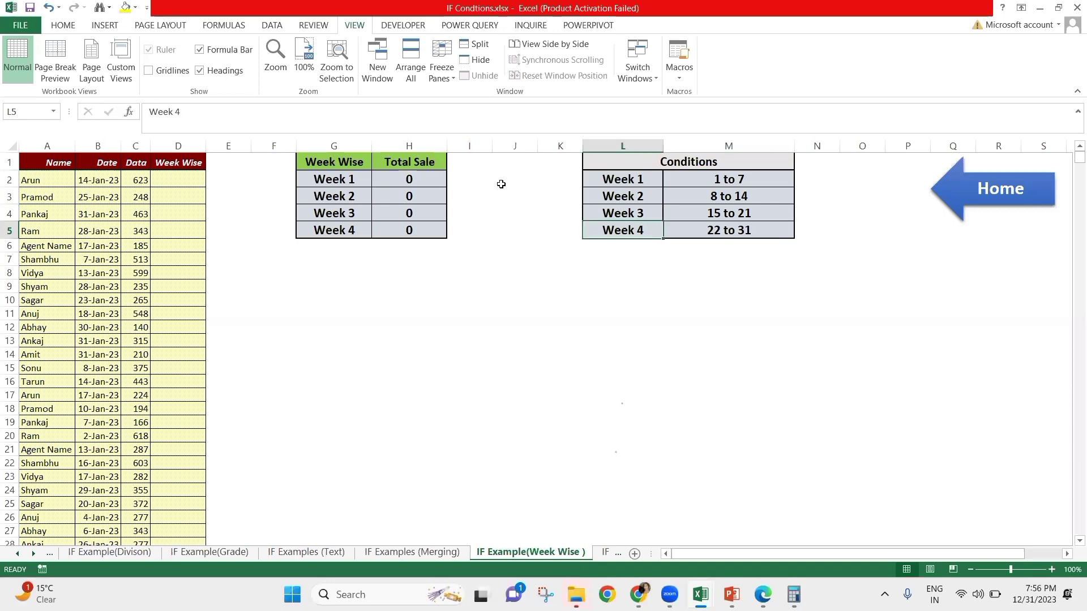
{"action": "key", "text": "Home"}
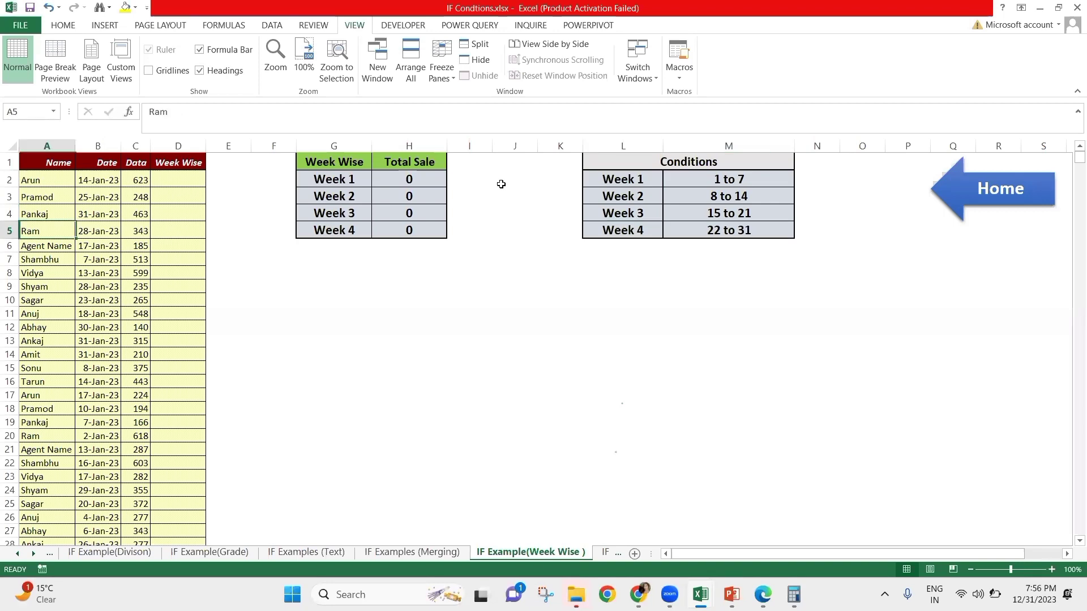
{"action": "key", "text": "Up"}
{"action": "key", "text": "Up"}
{"action": "key", "text": "Up"}
{"action": "key", "text": "Up"}
{"action": "key", "text": "Right"}
{"action": "key", "text": "Right"}
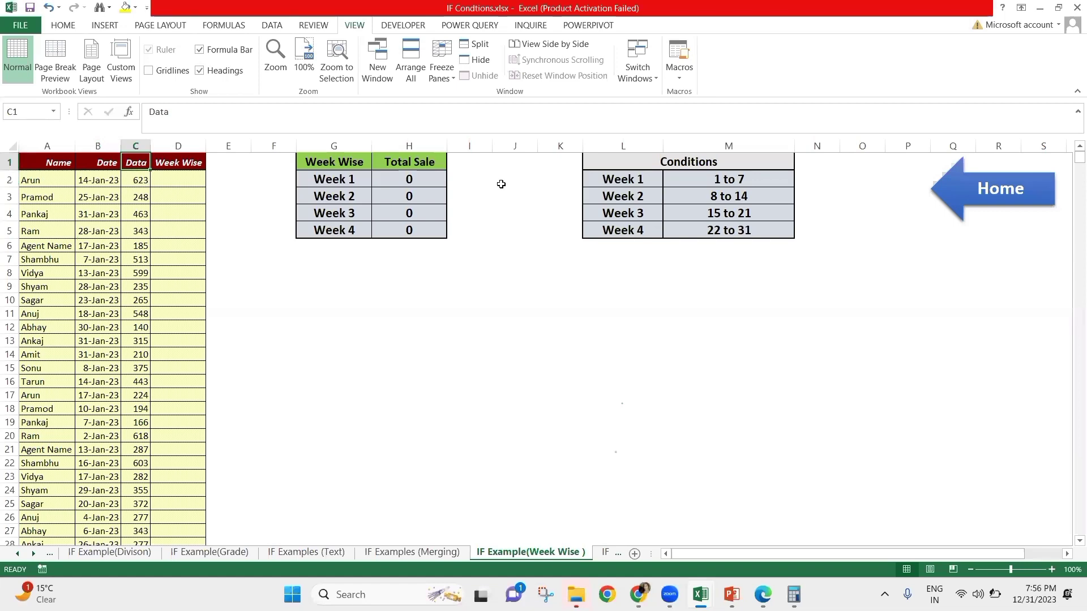
{"action": "key", "text": "Down"}
{"action": "key", "text": "Right"}
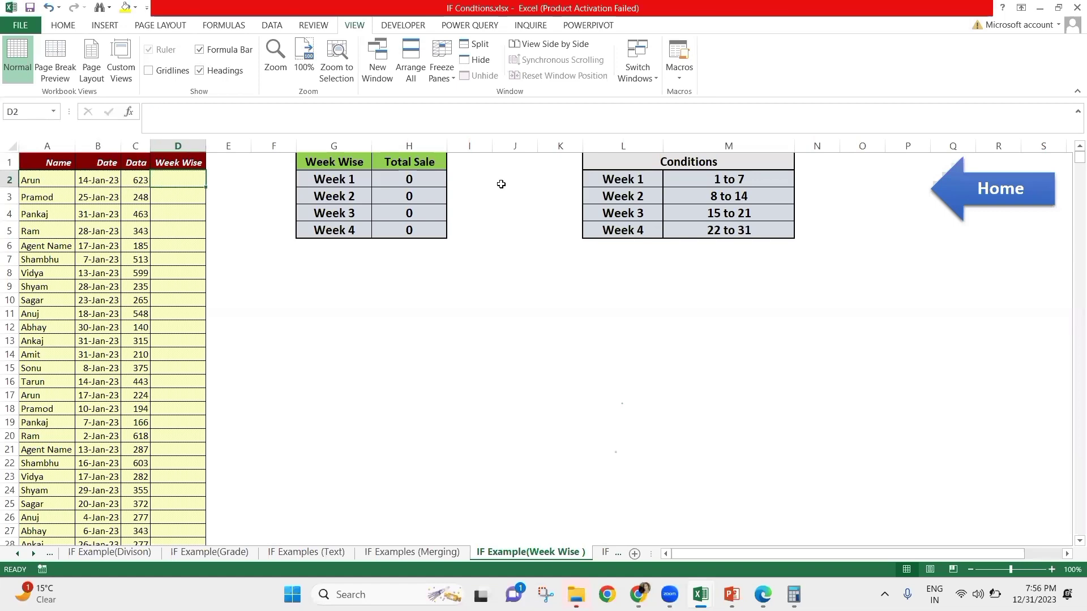
- Enter =DAY(B2) in D2, which shows day 14
{"action": "type", "text": "=day"}
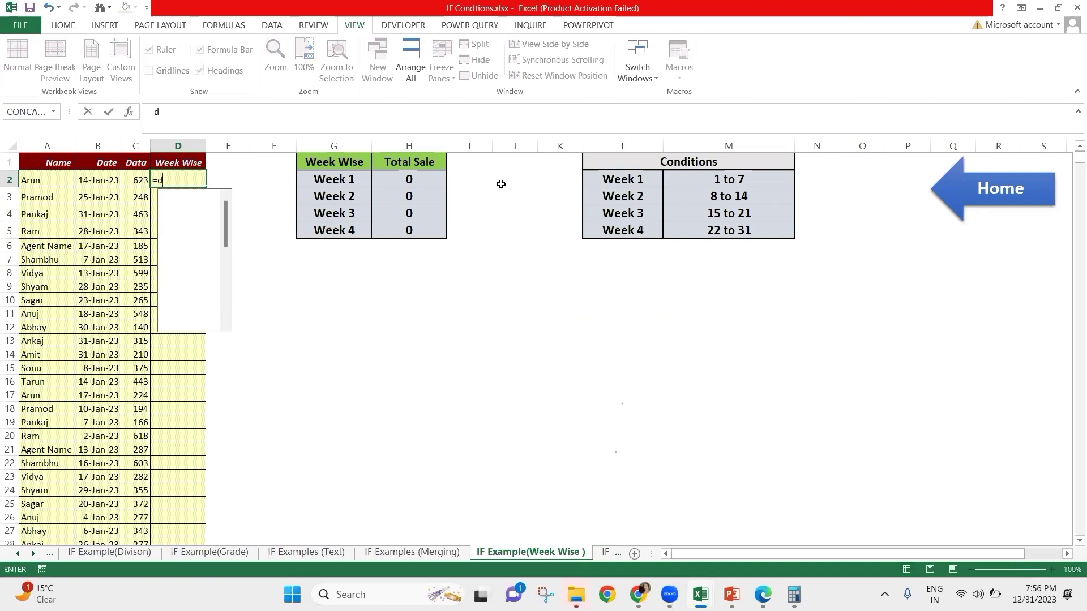
{"action": "key", "text": "Tab"}
{"action": "key", "text": "Left"}
{"action": "key", "text": "Left"}
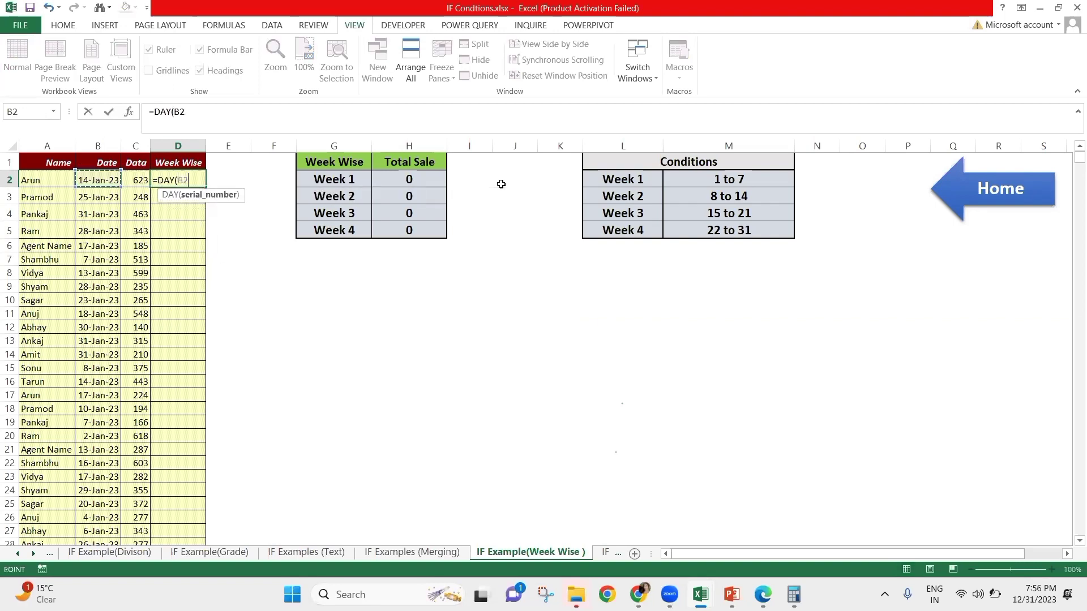
{"action": "key", "text": "Return"}
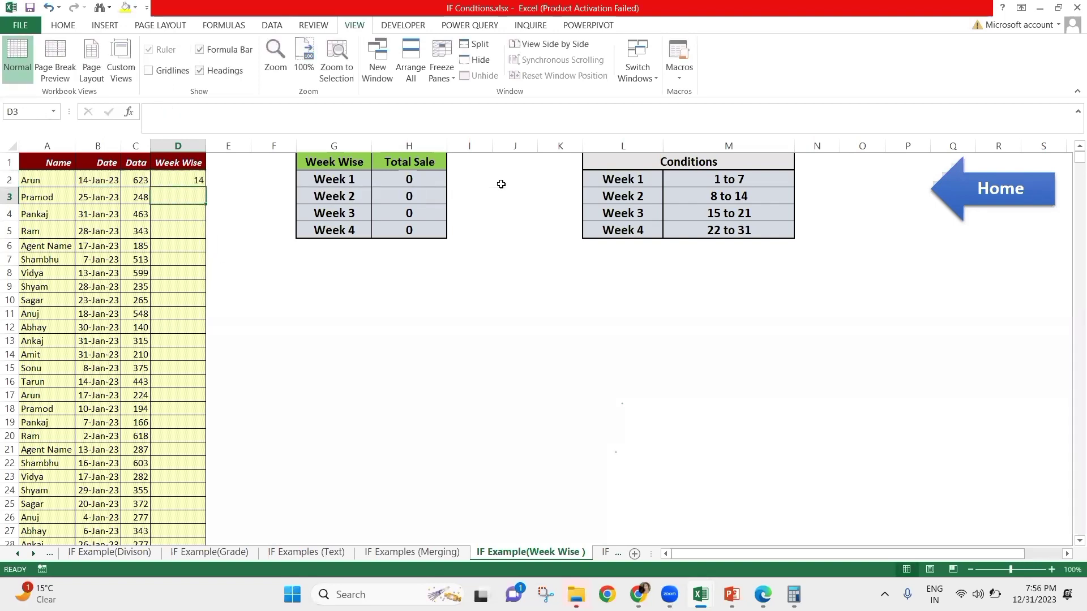
{"action": "key", "text": "Up"}
{"action": "key", "text": "Up"}
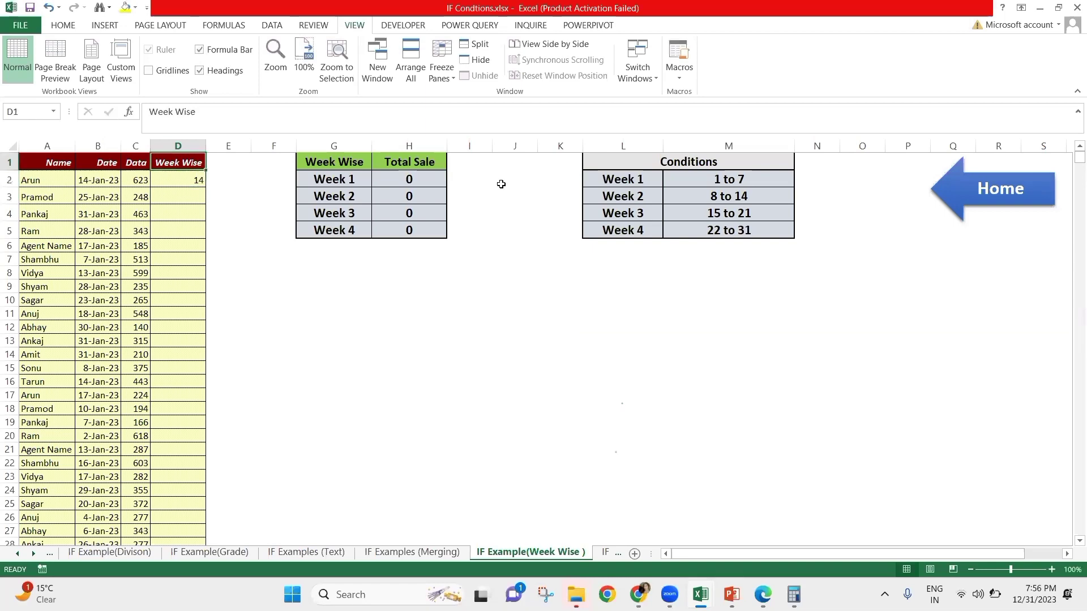
{"action": "key", "text": "Right"}
{"action": "key", "text": "Right"}
{"action": "key", "text": "Right"}
{"action": "key", "text": "Right"}
{"action": "key", "text": "Right"}
{"action": "key", "text": "Right"}
{"action": "key", "text": "Down"}
{"action": "key", "text": "Right"}
{"action": "key", "text": "Right"}
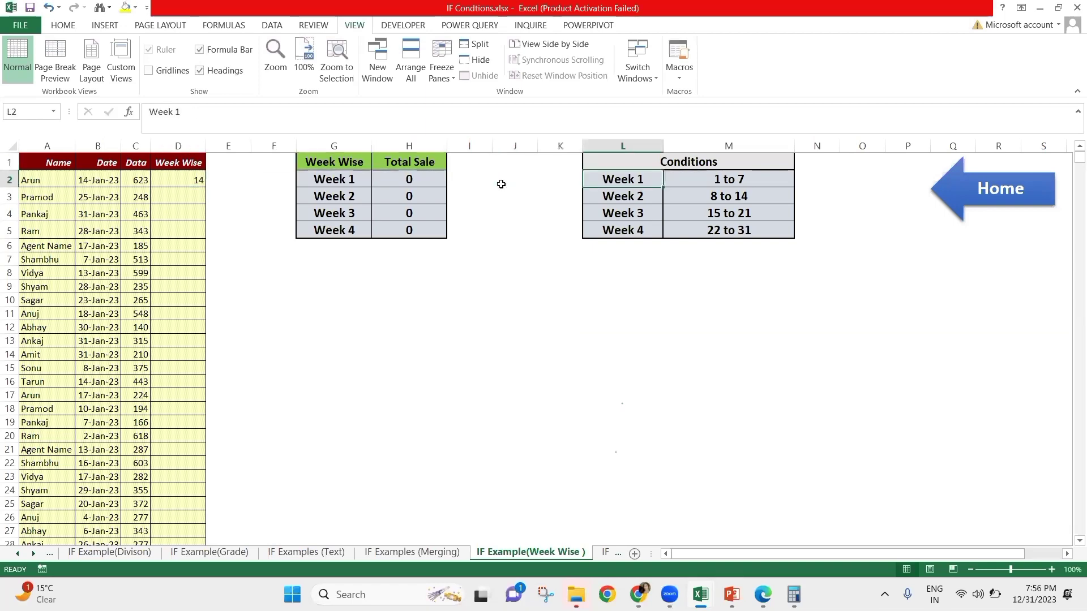
{"action": "key", "text": "Left"}
{"action": "key", "text": "Left"}
{"action": "key", "text": "Left"}
{"action": "key", "text": "Left"}
{"action": "key", "text": "Left"}
{"action": "key", "text": "Left"}
{"action": "key", "text": "Left"}
{"action": "key", "text": "Left"}
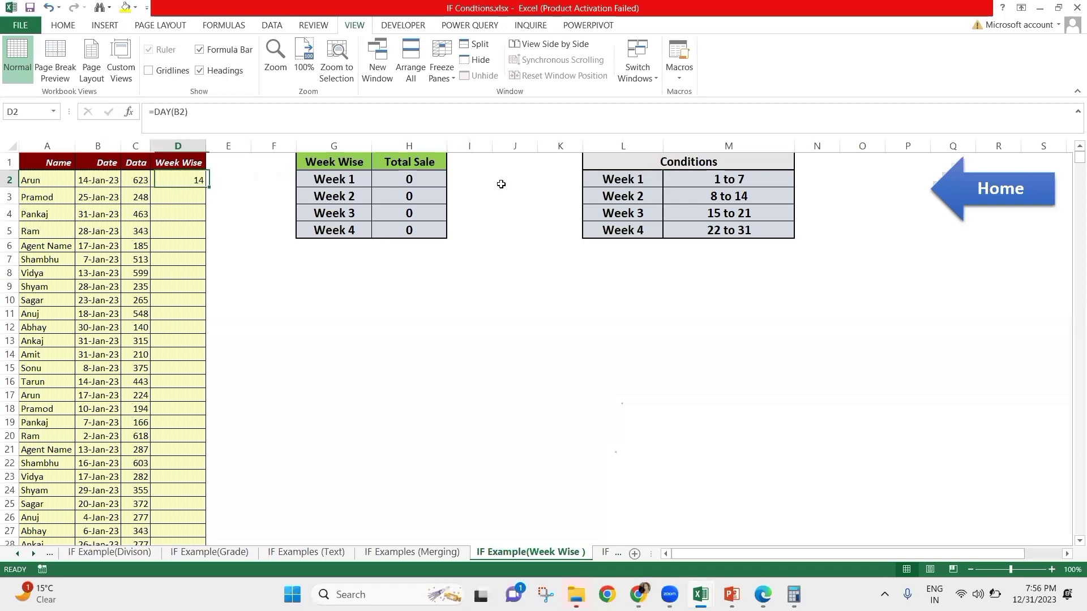
- Wrap it as IF(DAY(B2)<8,"Week 1", and paste a copy of that condition at the end
{"action": "key", "text": "F2"}
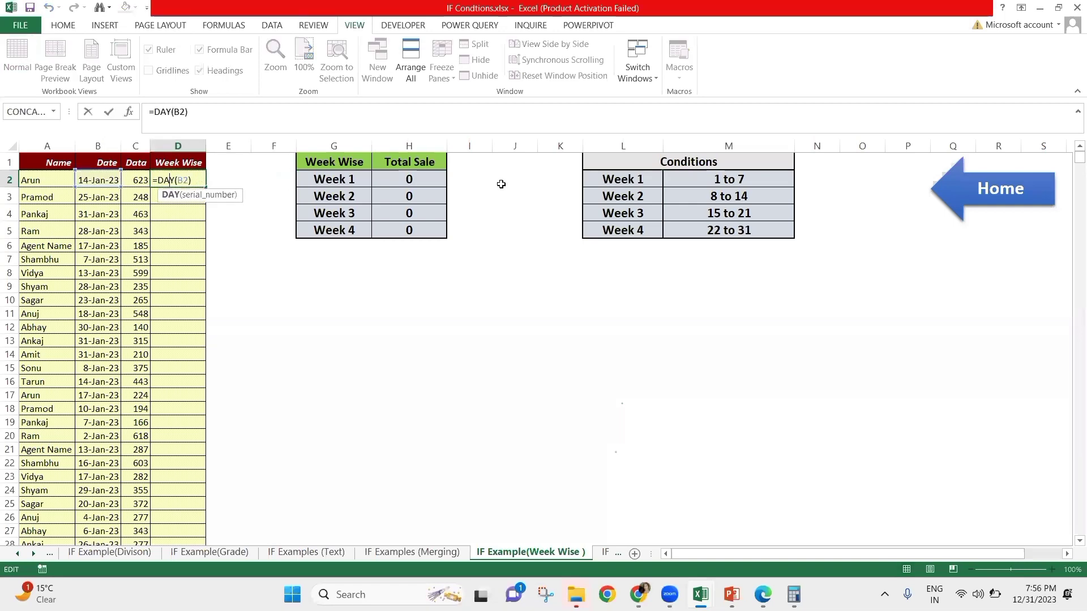
{"action": "type", "text": "IF("}
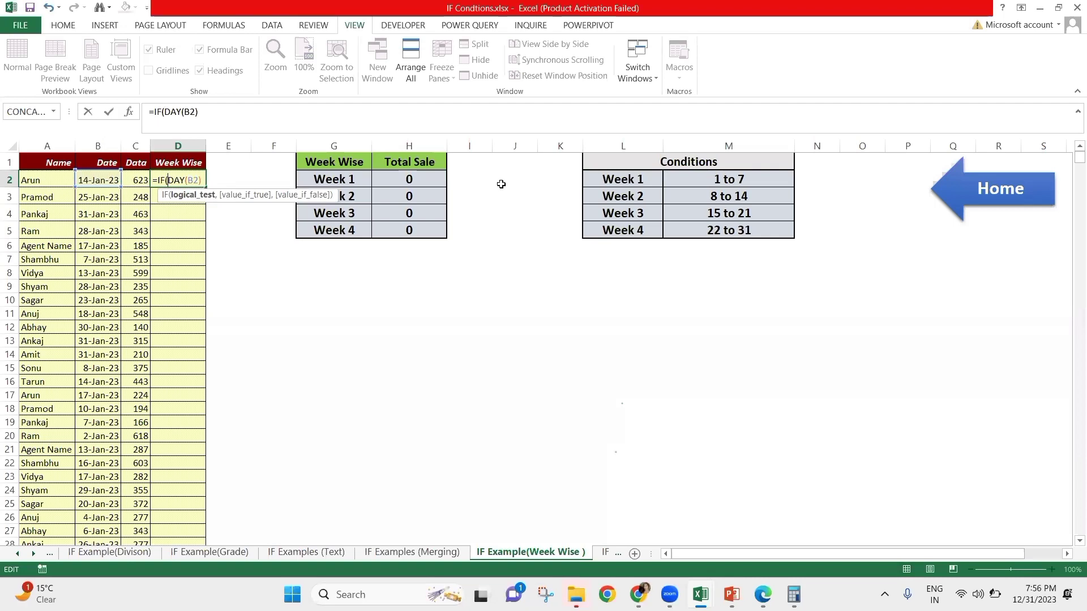
{"action": "key", "text": "Right"}
{"action": "key", "text": "Right"}
{"action": "key", "text": "Right"}
{"action": "key", "text": "Right"}
{"action": "key", "text": "Right"}
{"action": "key", "text": "Right"}
{"action": "key", "text": "Right"}
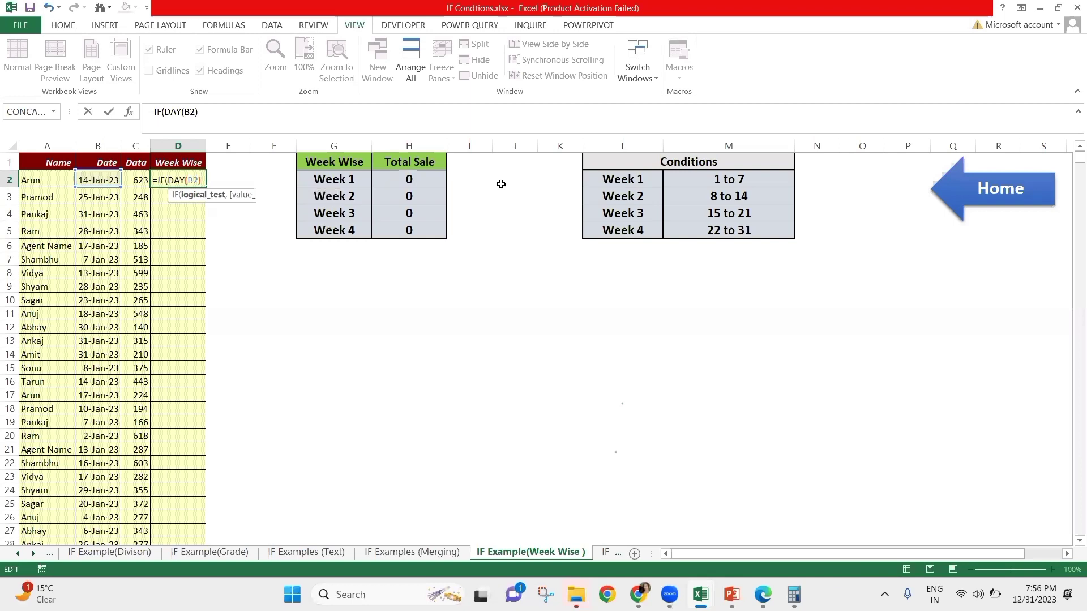
{"action": "type", "text": "<"}
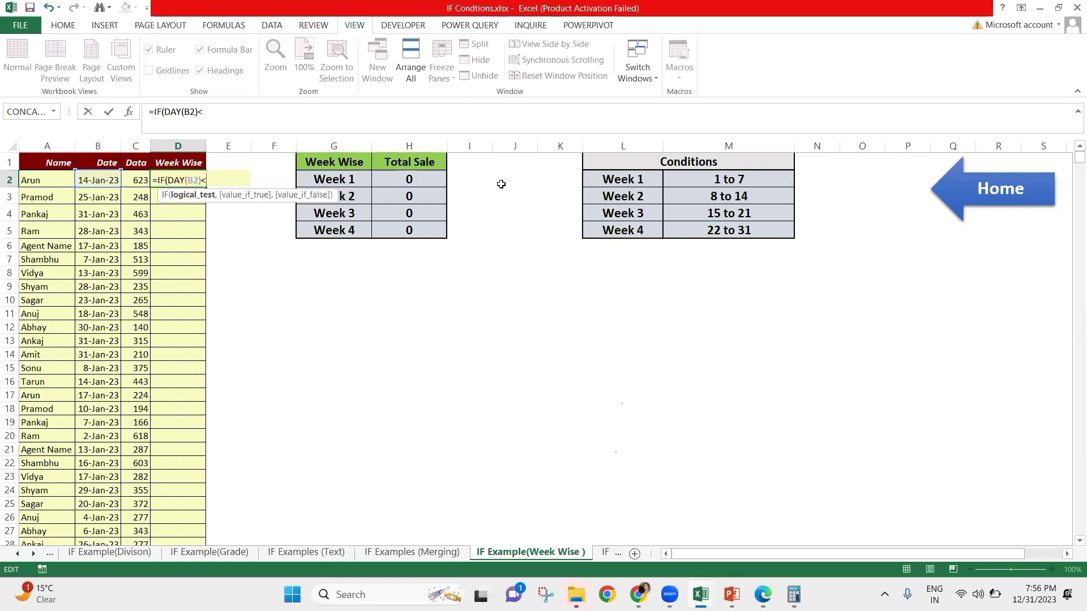
{"action": "type", "text": "8,"}
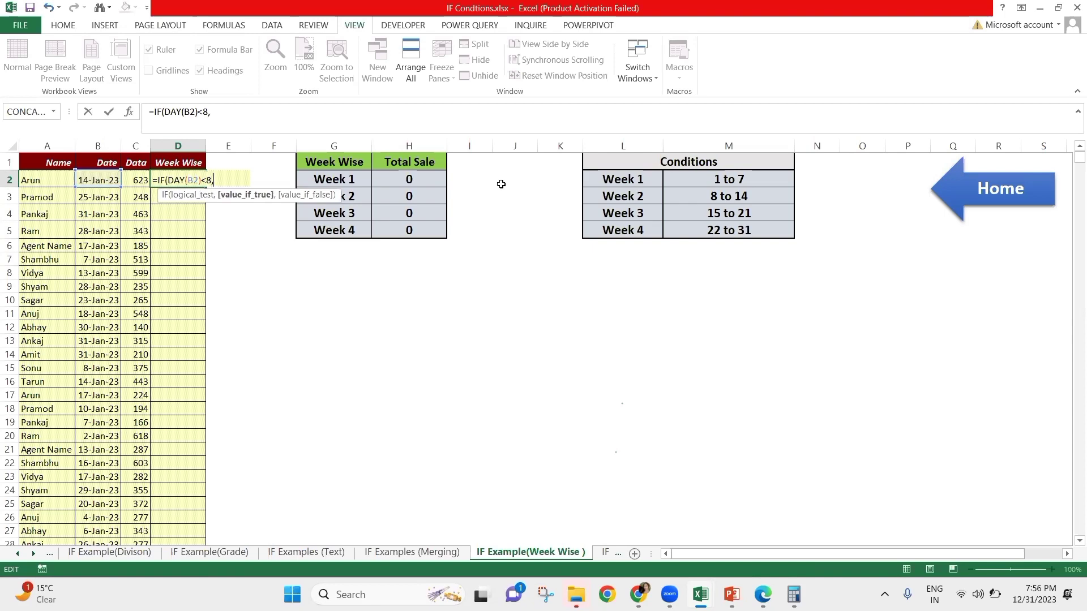
{"action": "type", "text": "\"Week 1\""}
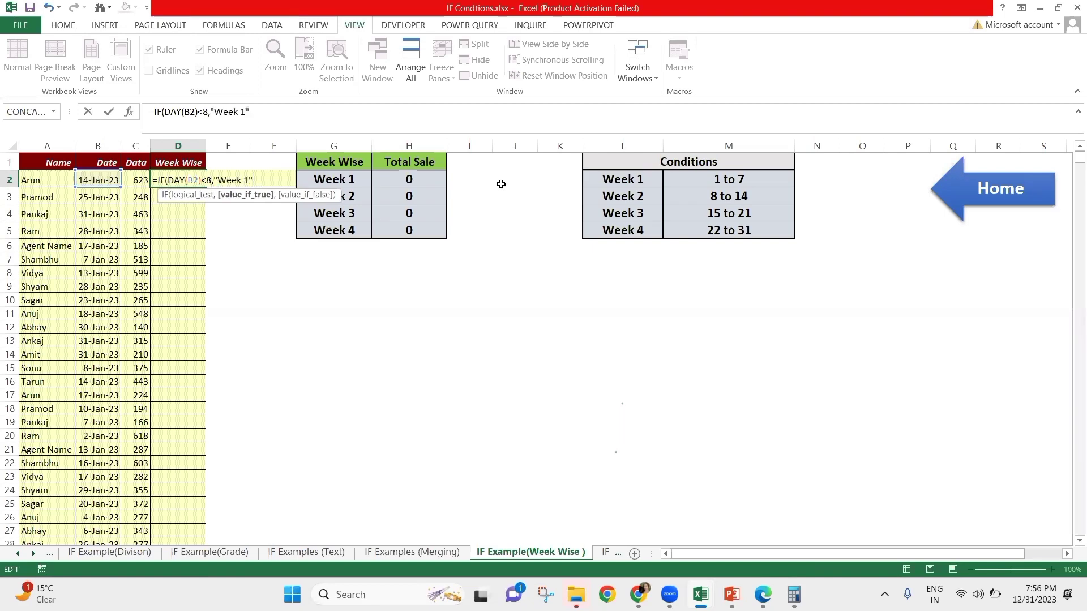
{"action": "type", "text": ","}
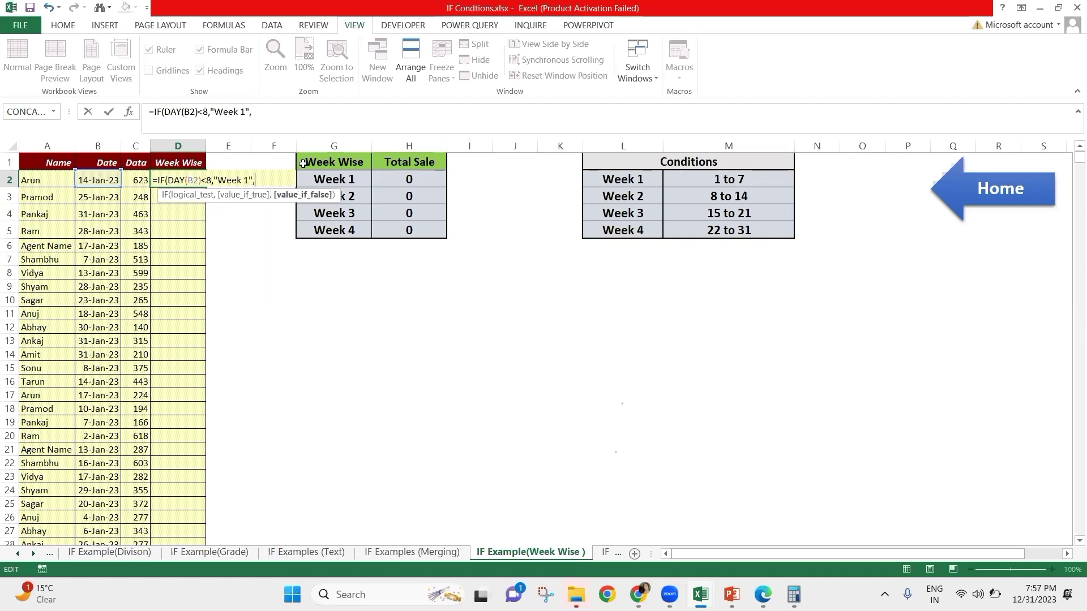
{"action": "left_click", "coordinate": [288, 111]}
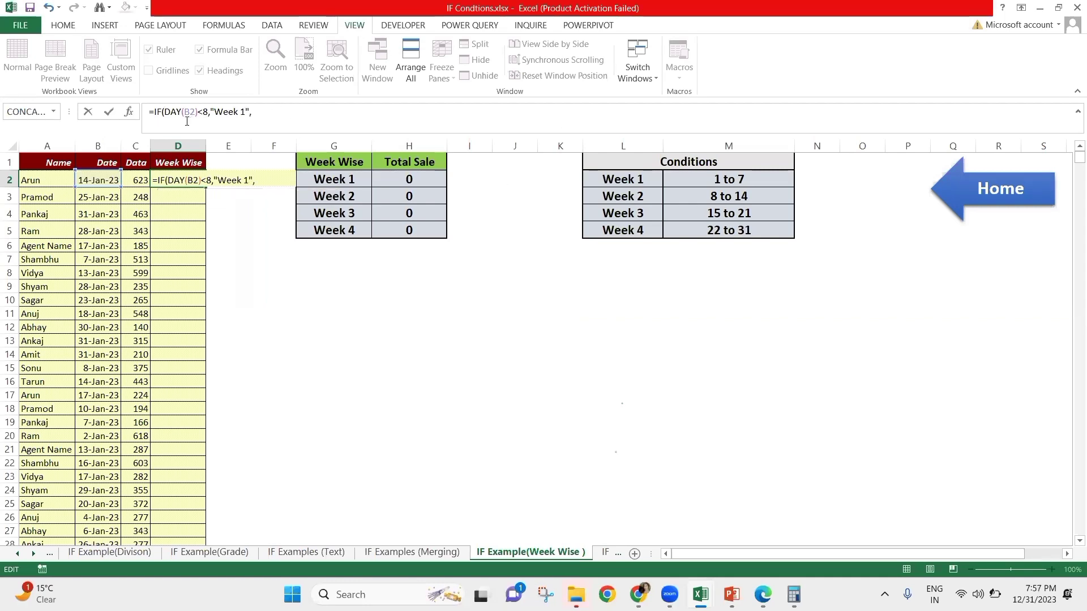
{"action": "left_click_drag", "start_coordinate": [252, 112], "coordinate": [154, 113]}
{"action": "key", "text": "ctrl+c"}
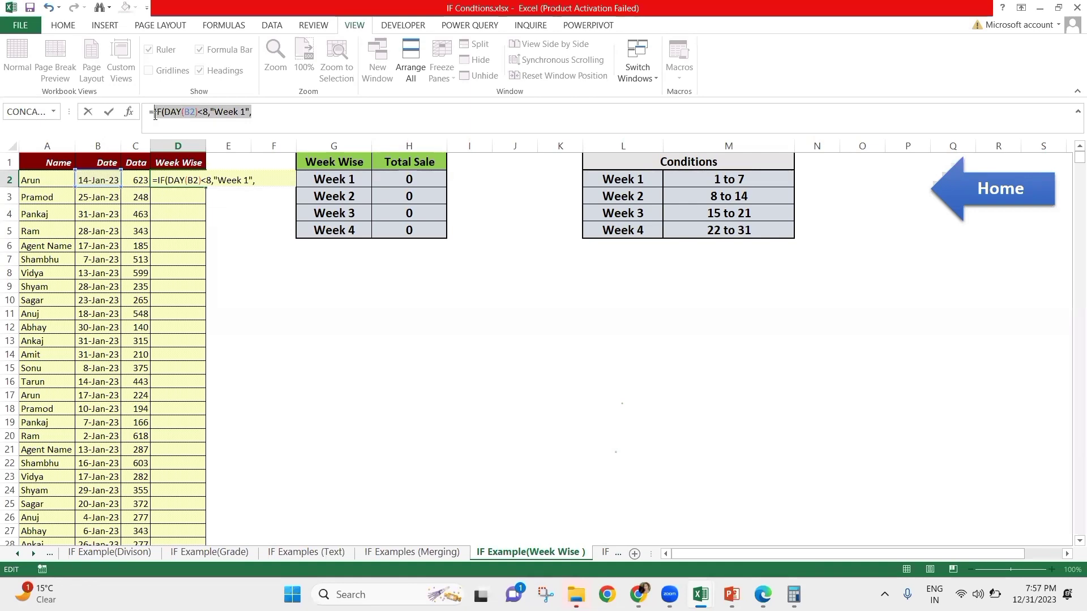
{"action": "left_click", "coordinate": [155, 114]}
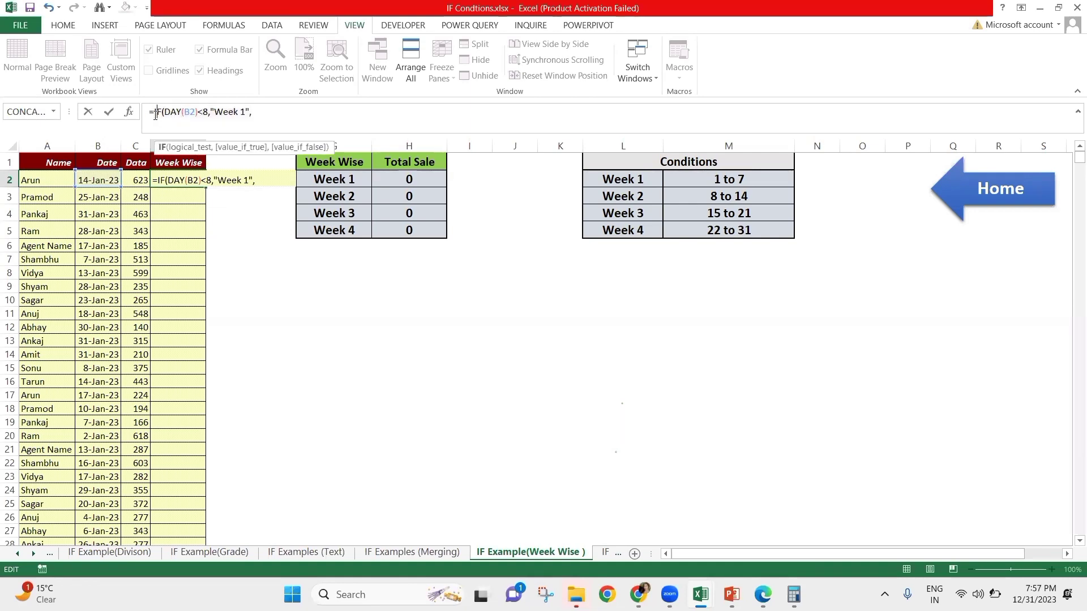
{"action": "key", "text": "End"}
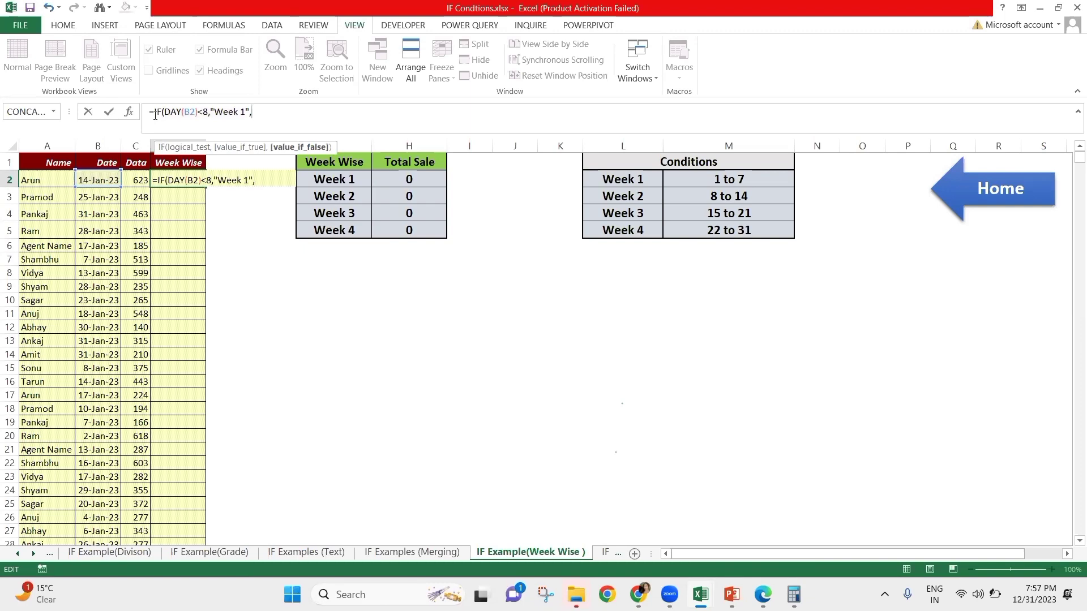
{"action": "key", "text": "ctrl+v"}
- Change the pasted condition's day limit to 15 and its label to Week 2
{"action": "key", "text": "Left"}
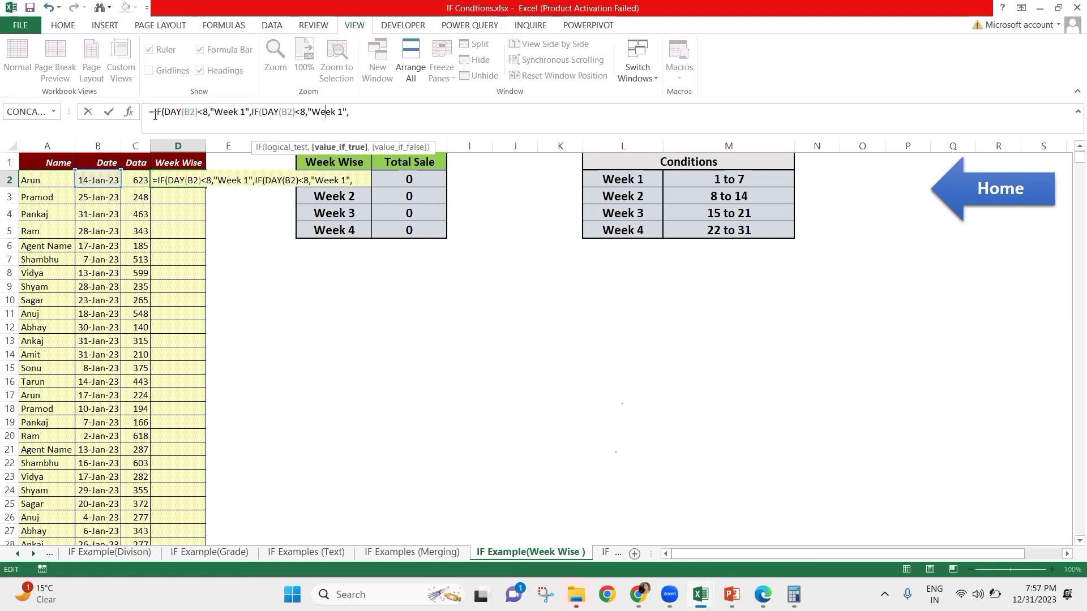
{"action": "key", "text": "Left"}
{"action": "key", "text": "Left"}
{"action": "key", "text": "Left"}
{"action": "key", "text": "Left"}
{"action": "key", "text": "shift+Left"}
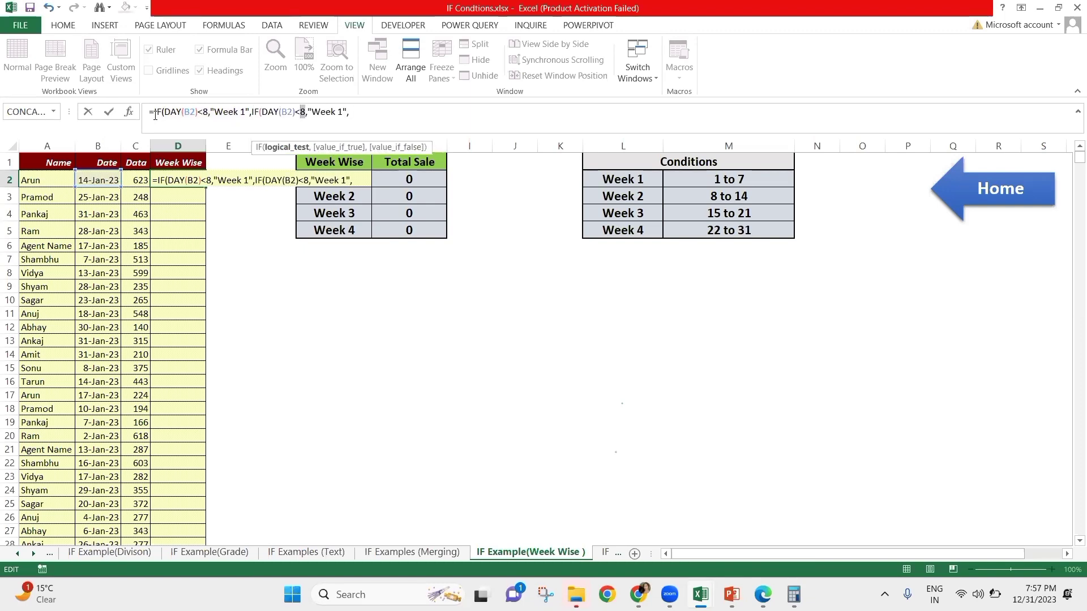
{"action": "type", "text": "15"}
{"action": "key", "text": "Right"}
{"action": "key", "text": "Right"}
{"action": "key", "text": "Right"}
{"action": "key", "text": "Right"}
{"action": "key", "text": "Right"}
{"action": "key", "text": "Right"}
{"action": "key", "text": "Right"}
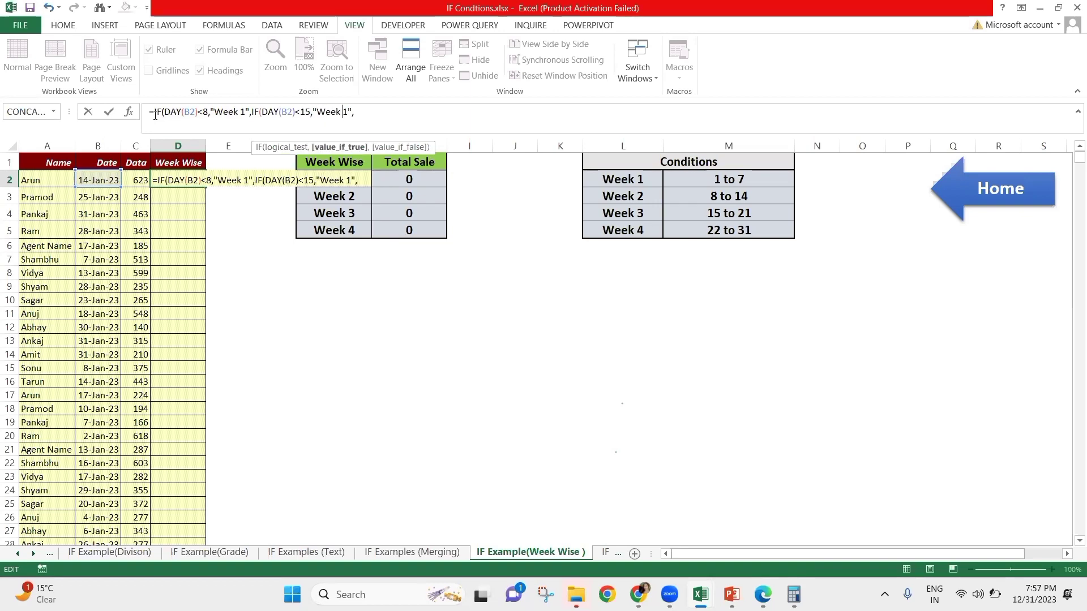
{"action": "key", "text": "shift+Right"}
{"action": "type", "text": "2"}
- Add a third condition with limit 22 labelled Week 3, ending with "Week 4")
{"action": "key", "text": "ctrl+v"}
{"action": "key", "text": "Left"}
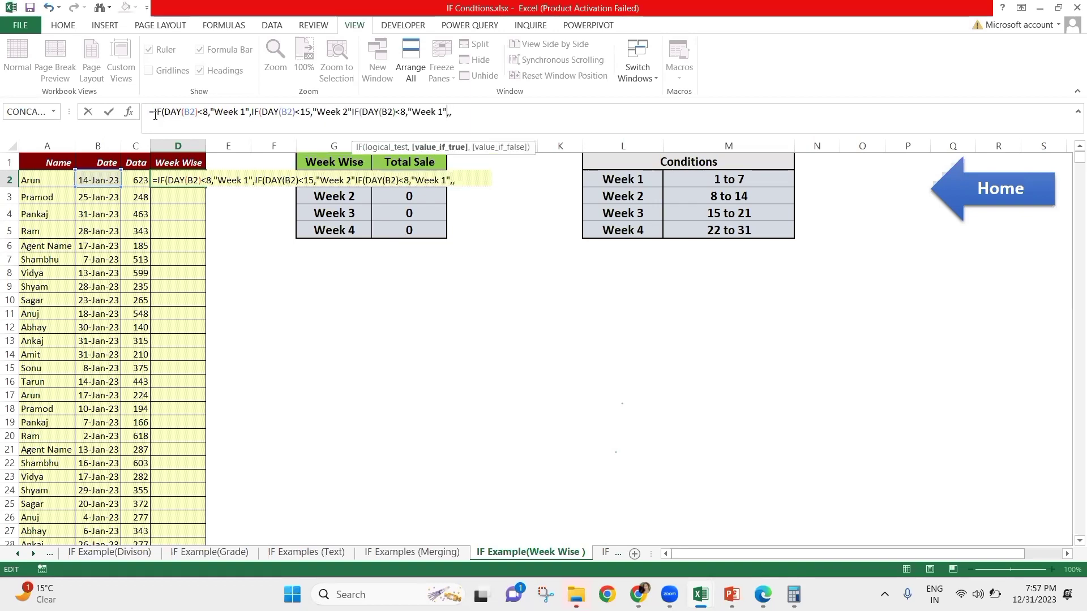
{"action": "key", "text": "Left"}
{"action": "key", "text": "Left"}
{"action": "key", "text": "Left"}
{"action": "key", "text": "Left"}
{"action": "key", "text": "Left"}
{"action": "key", "text": "Left"}
{"action": "key", "text": "Left"}
{"action": "key", "text": "Left"}
{"action": "key", "text": "Left"}
{"action": "key", "text": "shift+Left"}
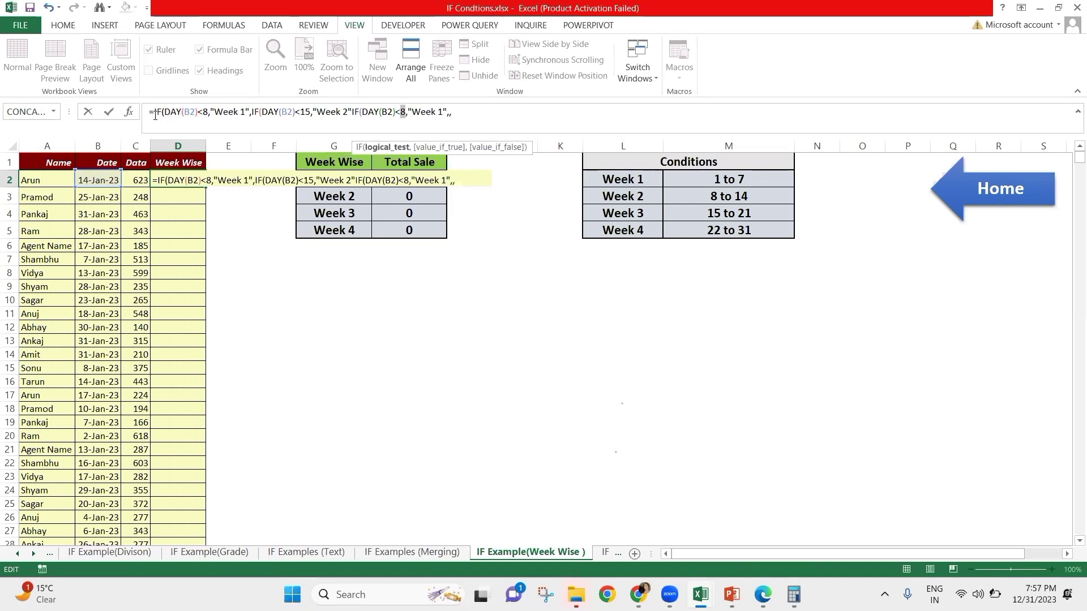
{"action": "type", "text": "22"}
{"action": "key", "text": "Right"}
{"action": "key", "text": "Right"}
{"action": "key", "text": "Right"}
{"action": "key", "text": "Right"}
{"action": "key", "text": "Right"}
{"action": "key", "text": "Right"}
{"action": "key", "text": "Right"}
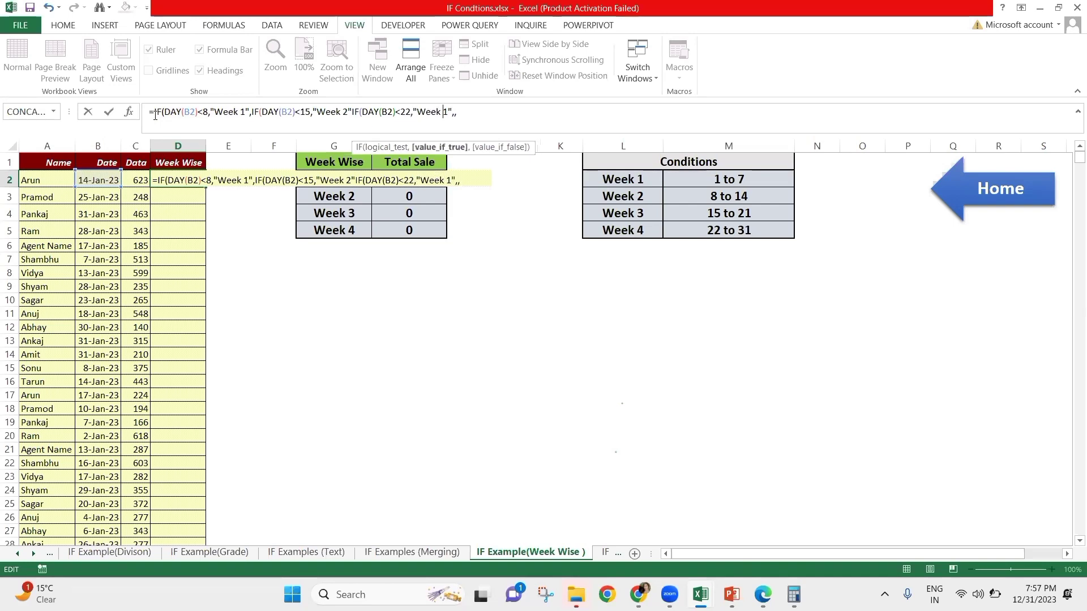
{"action": "key", "text": "Right"}
{"action": "key", "text": "BackSpace"}
{"action": "type", "text": "3"}
{"action": "key", "text": "Right"}
{"action": "key", "text": "Right"}
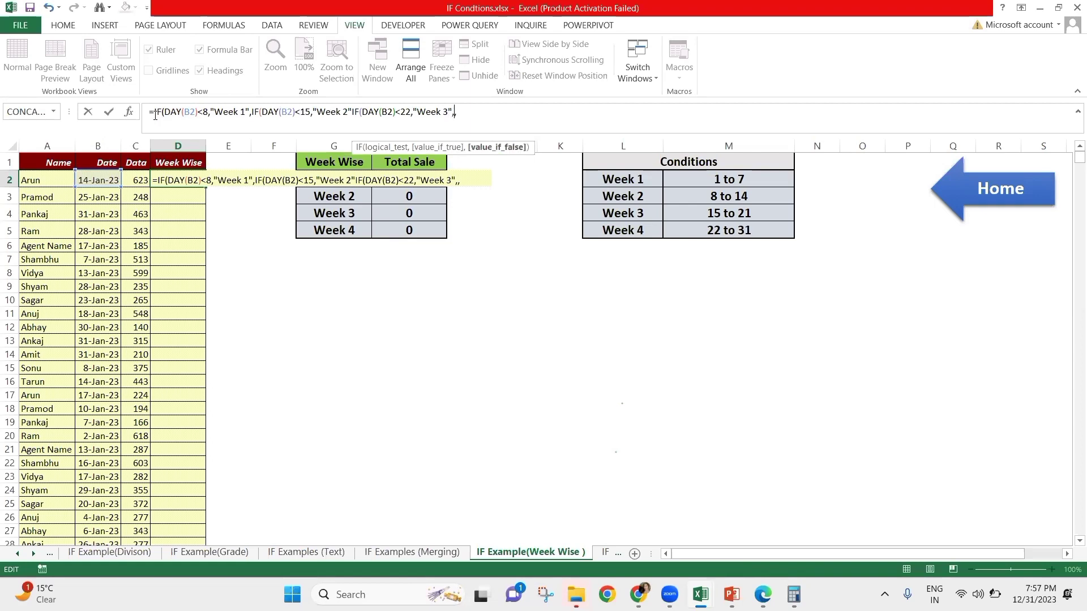
{"action": "key", "text": "Right"}
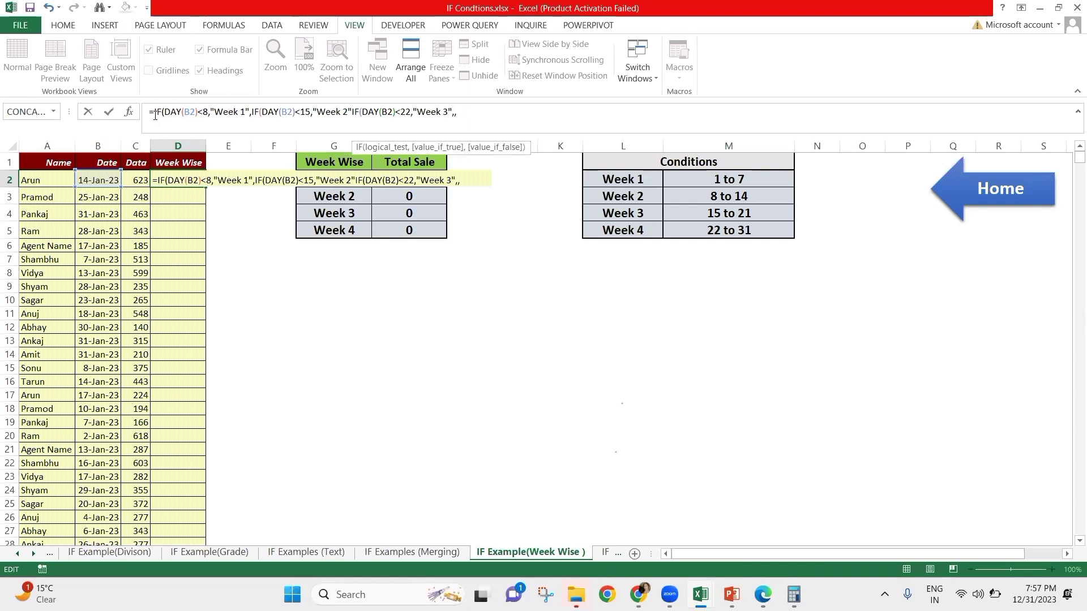
{"action": "type", "text": "\"Week 4"}
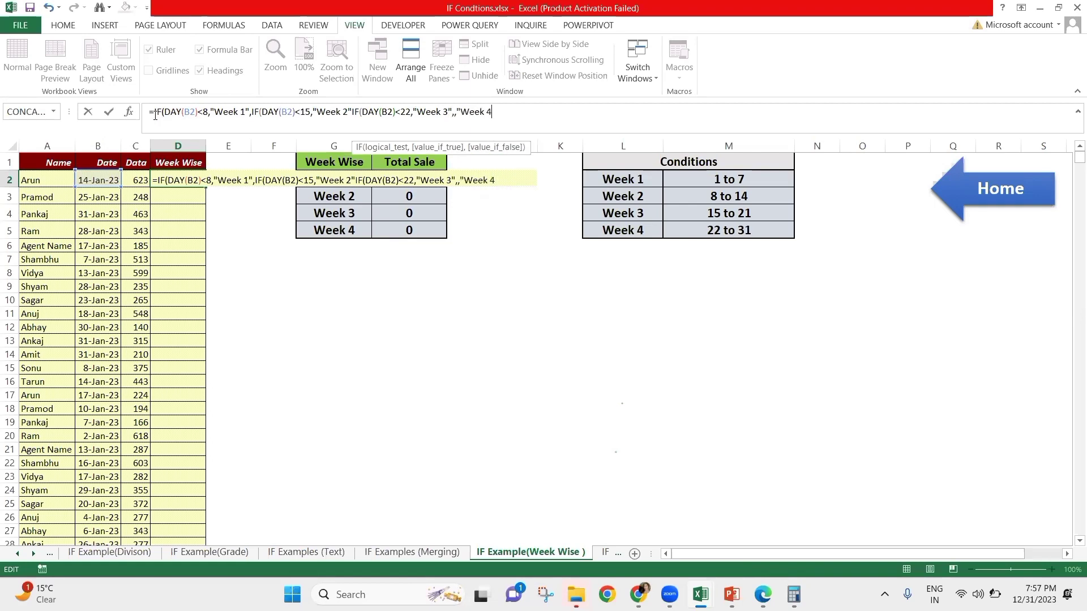
{"action": "type", "text": "\")"}
- Try committing the nested formula, dismiss the problem warning, add a comma after Week 2, and retry
{"action": "key", "text": "Return"}
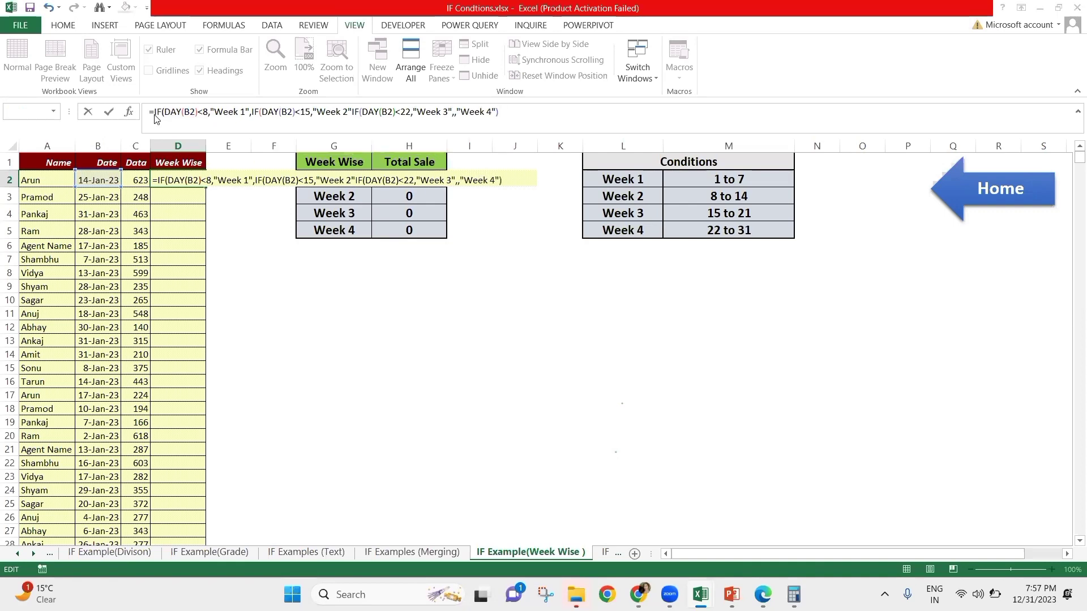
{"action": "key", "text": "Return"}
{"action": "key", "text": "Right"}
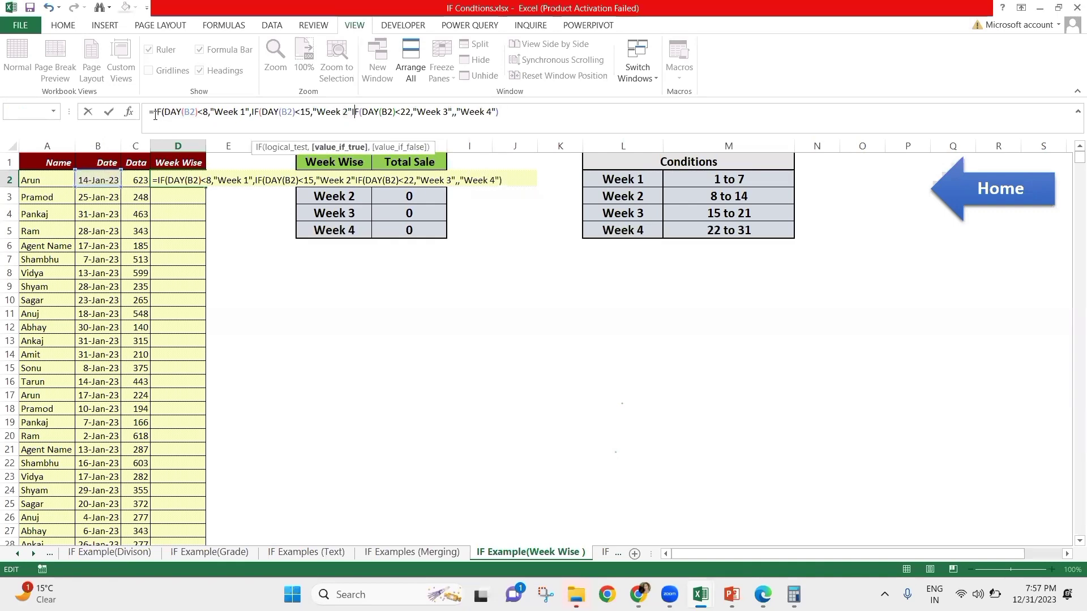
{"action": "key", "text": "Left"}
{"action": "key", "text": "Left"}
{"action": "type", "text": ","}
{"action": "key", "text": "Right"}
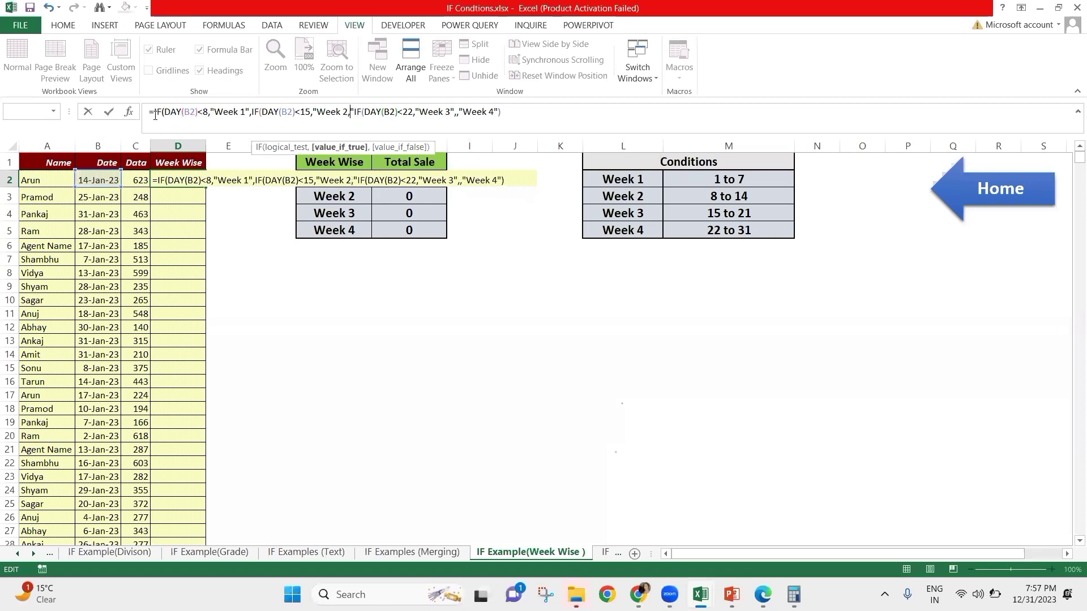
{"action": "key", "text": "Right"}
{"action": "key", "text": "Right"}
{"action": "key", "text": "Right"}
{"action": "key", "text": "Right"}
{"action": "key", "text": "Right"}
{"action": "key", "text": "Right"}
{"action": "key", "text": "Right"}
{"action": "key", "text": "Right"}
{"action": "key", "text": "Right"}
{"action": "key", "text": "Right"}
{"action": "key", "text": "Right"}
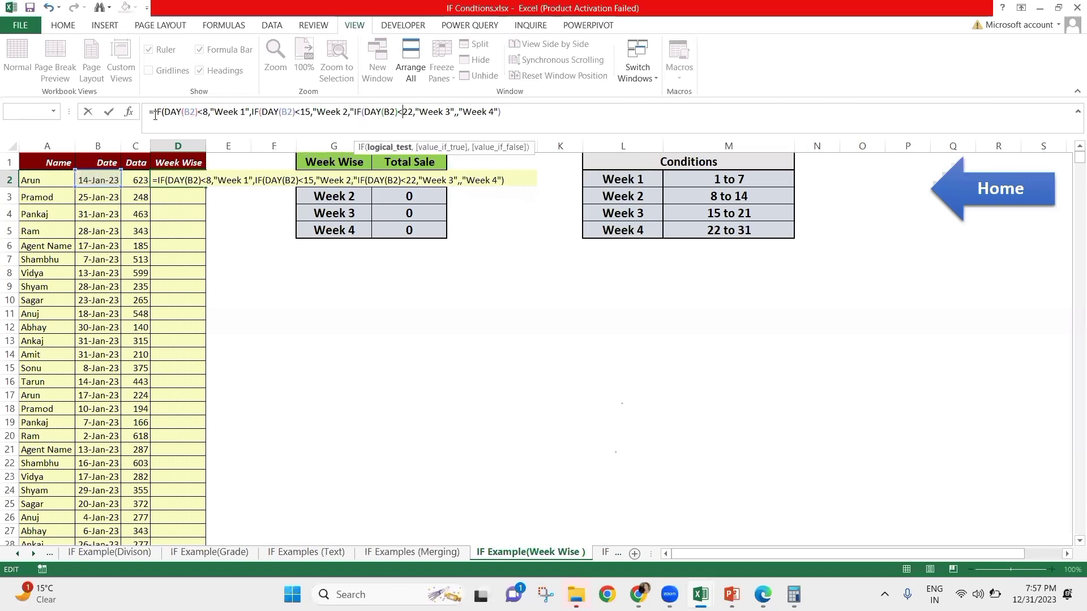
{"action": "key", "text": "Return"}
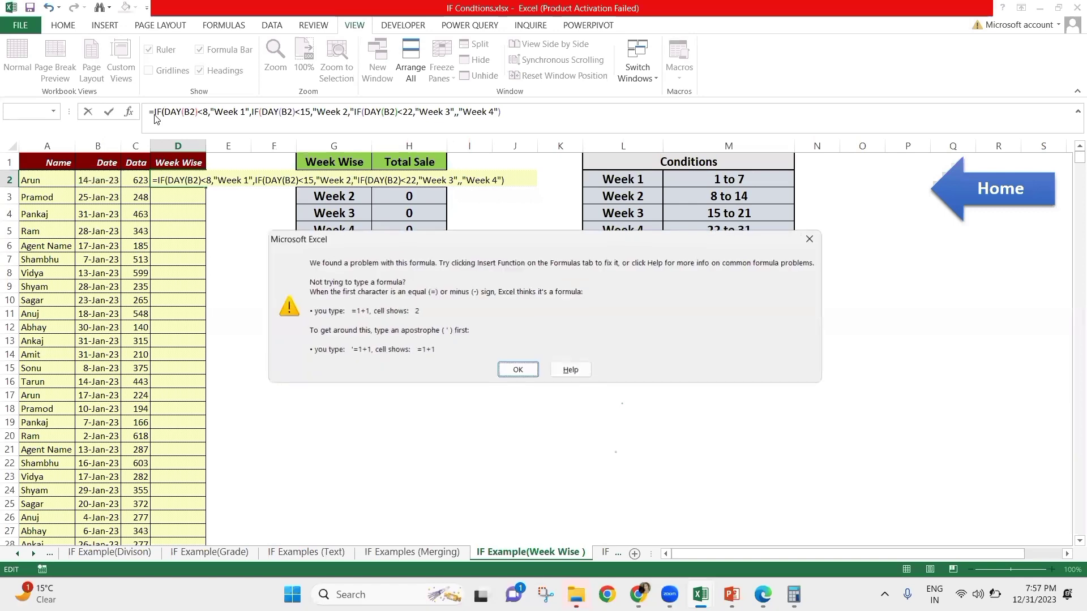
- Fix the misplaced comma near Week 2 and remove the extra comma after Week 3, then commit
{"action": "key", "text": "Return"}
{"action": "key", "text": "Left"}
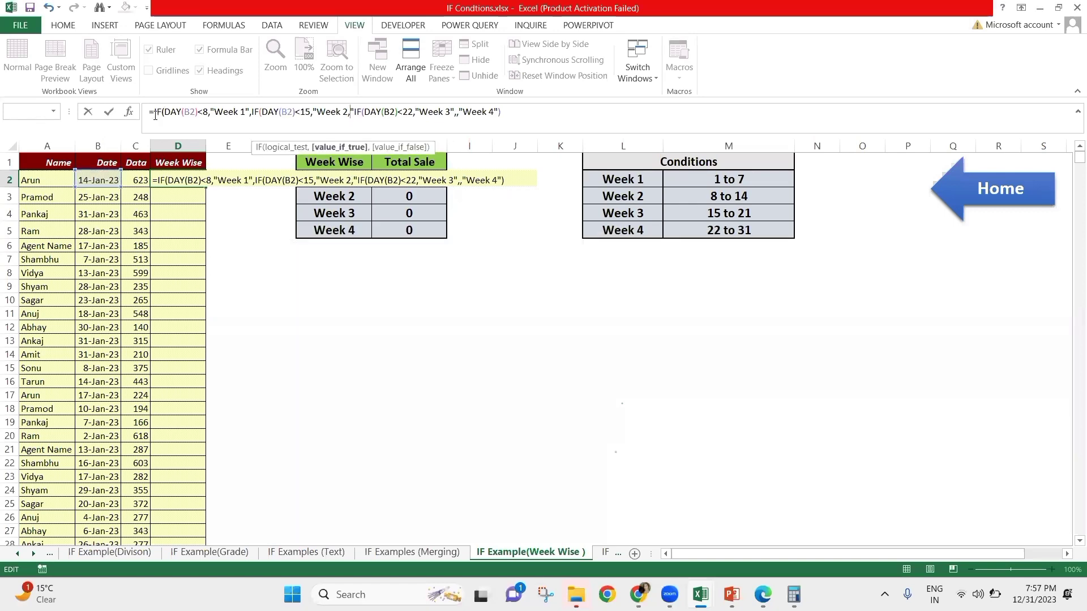
{"action": "key", "text": "BackSpace"}
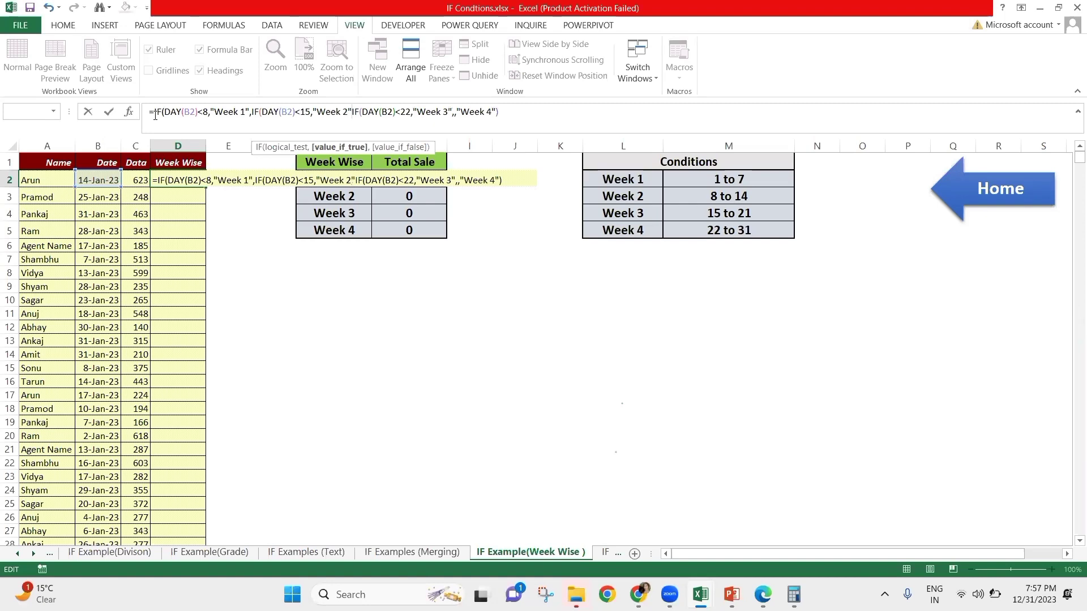
{"action": "type", "text": ","}
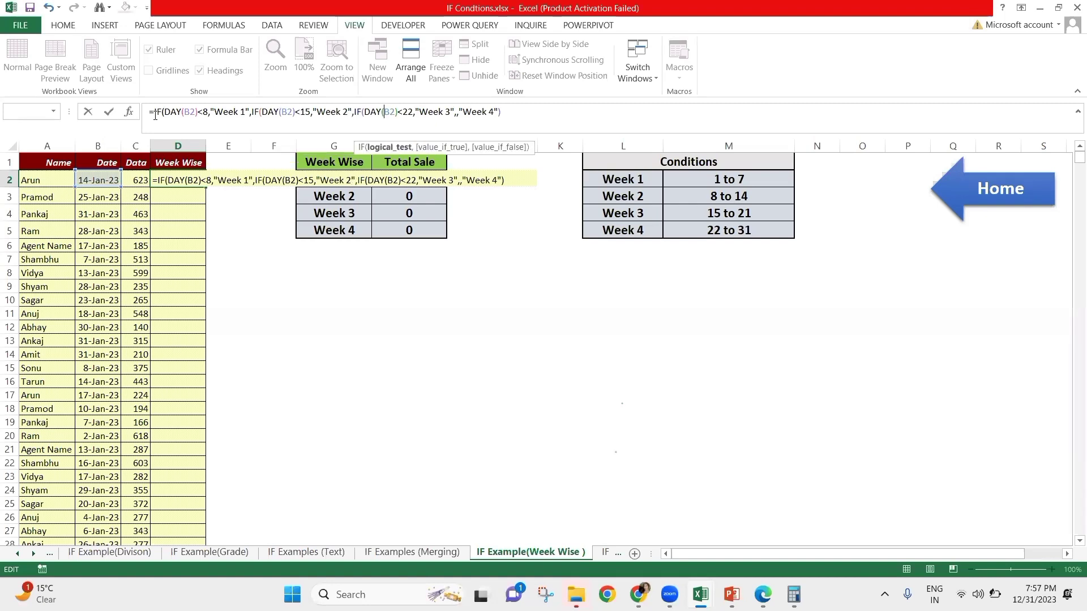
{"action": "key", "text": "Return"}
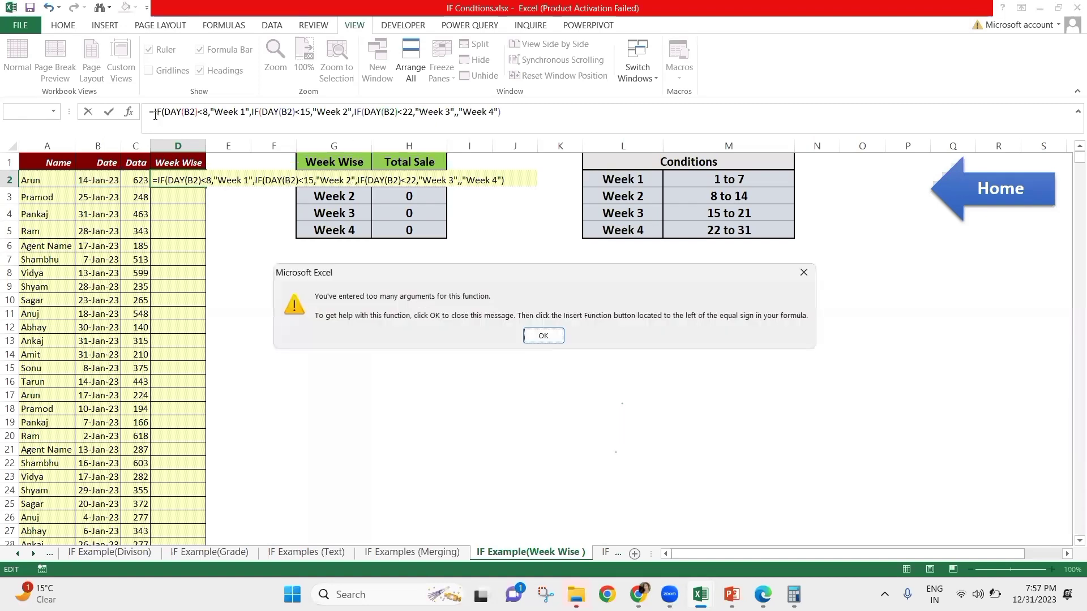
{"action": "key", "text": "Return"}
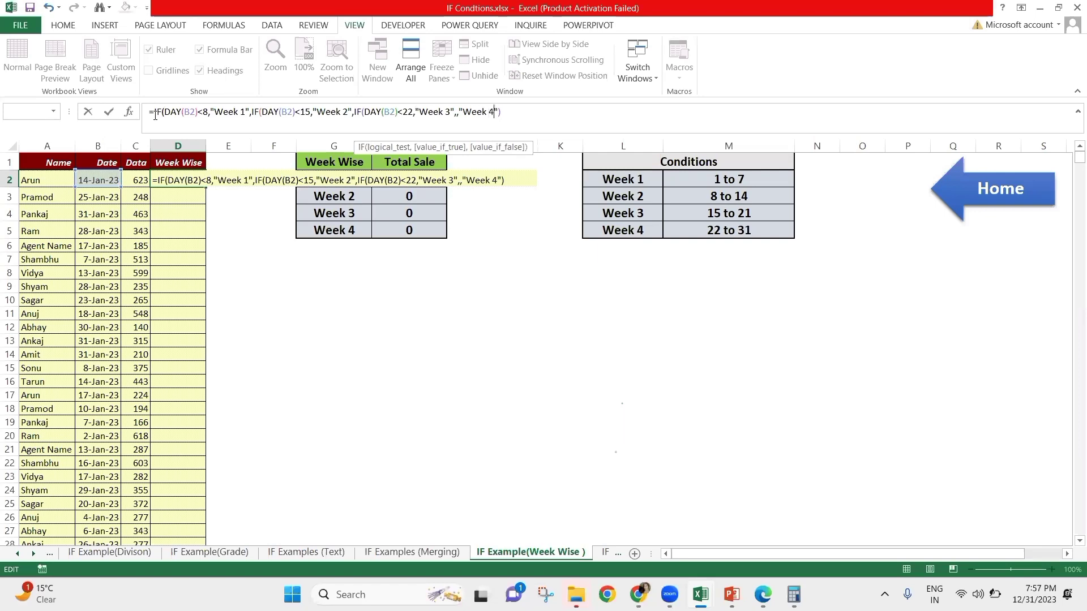
{"action": "key", "text": "Left"}
{"action": "key", "text": "Left"}
{"action": "key", "text": "BackSpace"}
{"action": "key", "text": "Left"}
{"action": "key", "text": "Left"}
{"action": "key", "text": "Left"}
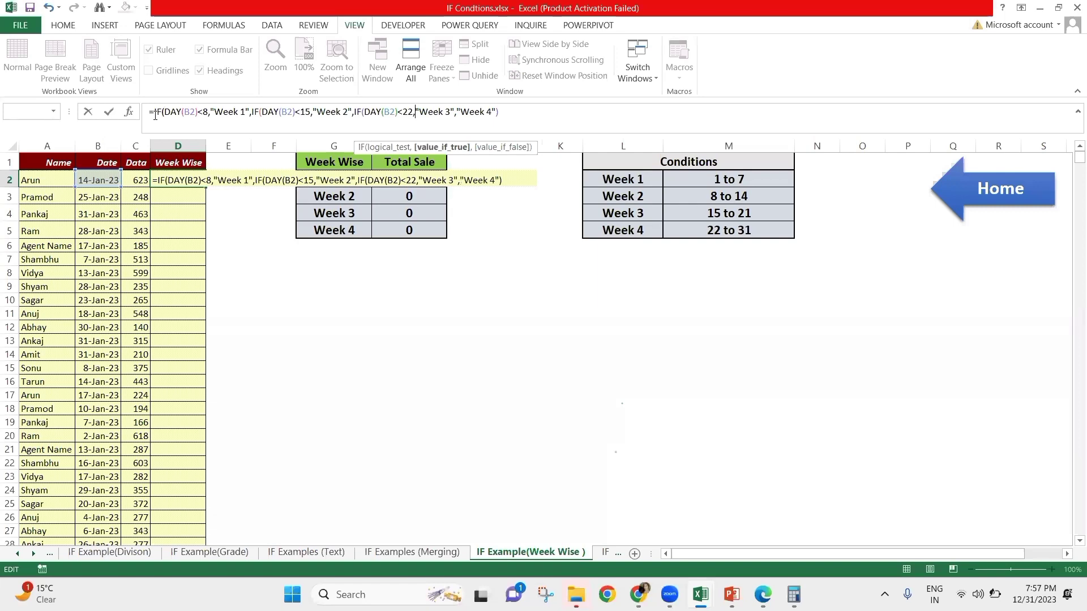
{"action": "key", "text": "Left"}
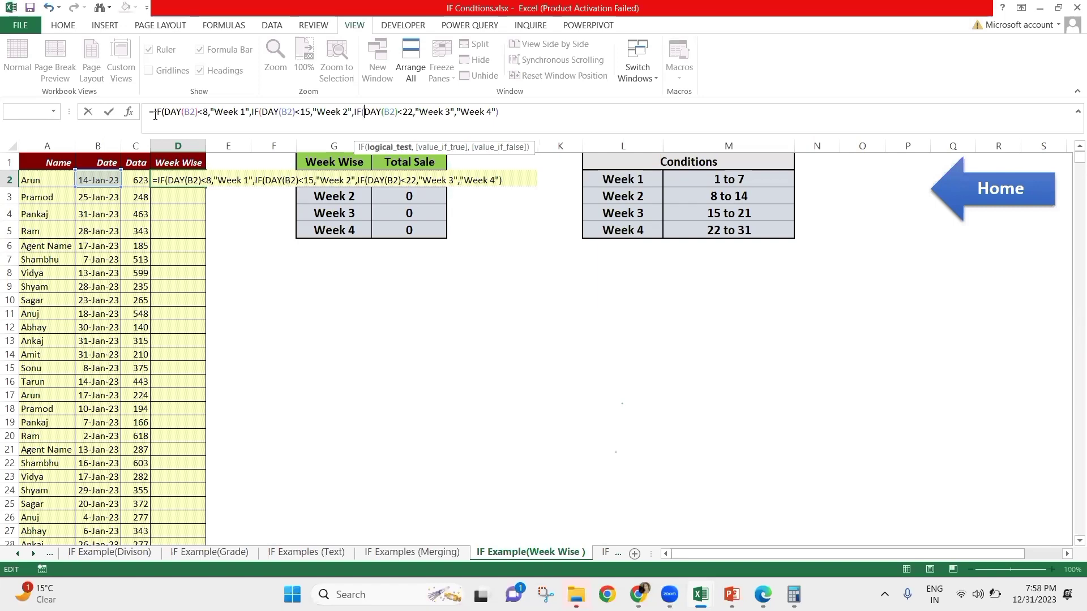
{"action": "key", "text": "Left"}
{"action": "key", "text": "Left"}
{"action": "key", "text": "Left"}
{"action": "key", "text": "Left"}
{"action": "key", "text": "Left"}
{"action": "key", "text": "Left"}
{"action": "key", "text": "Left"}
{"action": "key", "text": "Left"}
{"action": "key", "text": "Left"}
{"action": "key", "text": "Left"}
{"action": "key", "text": "Left"}
{"action": "key", "text": "Left"}
{"action": "key", "text": "Left"}
{"action": "key", "text": "Left"}
{"action": "key", "text": "Left"}
{"action": "key", "text": "Left"}
{"action": "key", "text": "Left"}
{"action": "key", "text": "Left"}
{"action": "key", "text": "Left"}
{"action": "key", "text": "Left"}
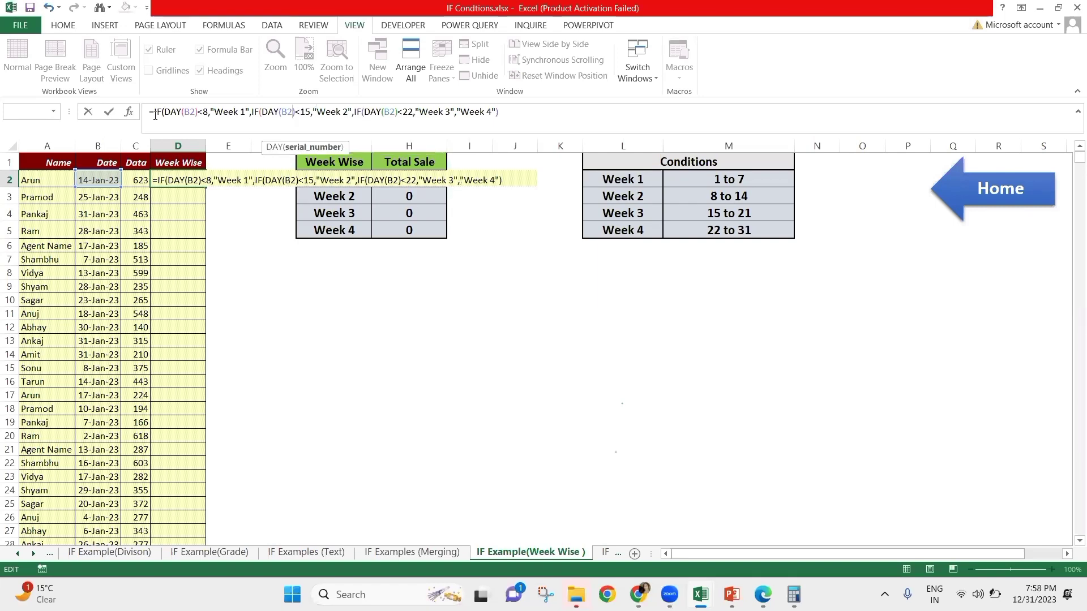
{"action": "key", "text": "Return"}
{"action": "key", "text": "Return"}
- Accept Excel's formula correction and fill the week formula down the Week Wise column to row 2001
{"action": "key", "text": "Up"}
{"action": "key", "text": "Left"}
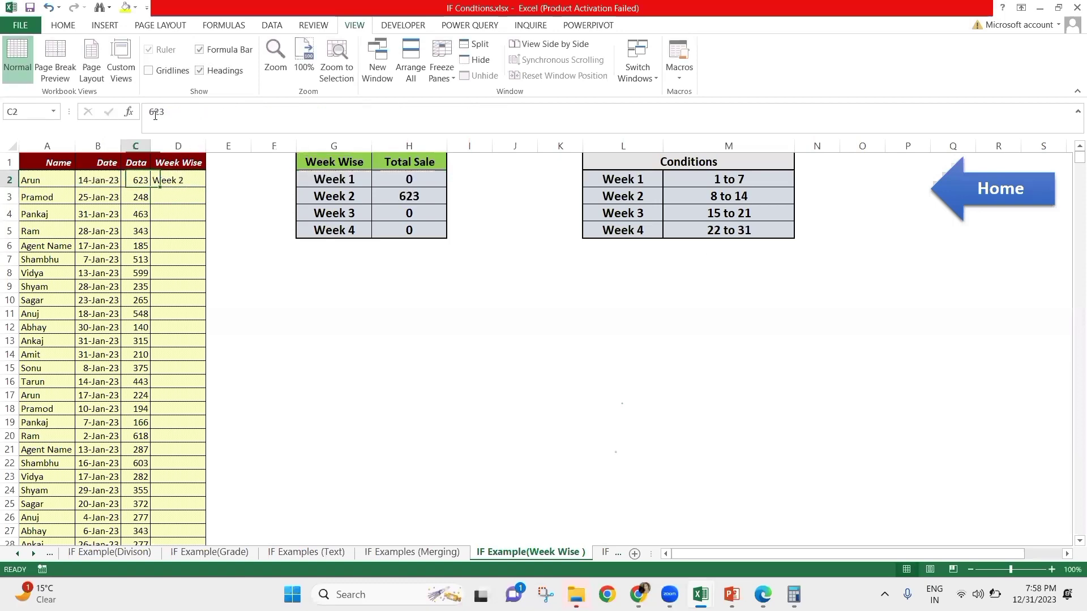
{"action": "key", "text": "ctrl+Down"}
{"action": "key", "text": "Right"}
{"action": "key", "text": "ctrl+shift+Up"}
{"action": "key", "text": "ctrl+d"}
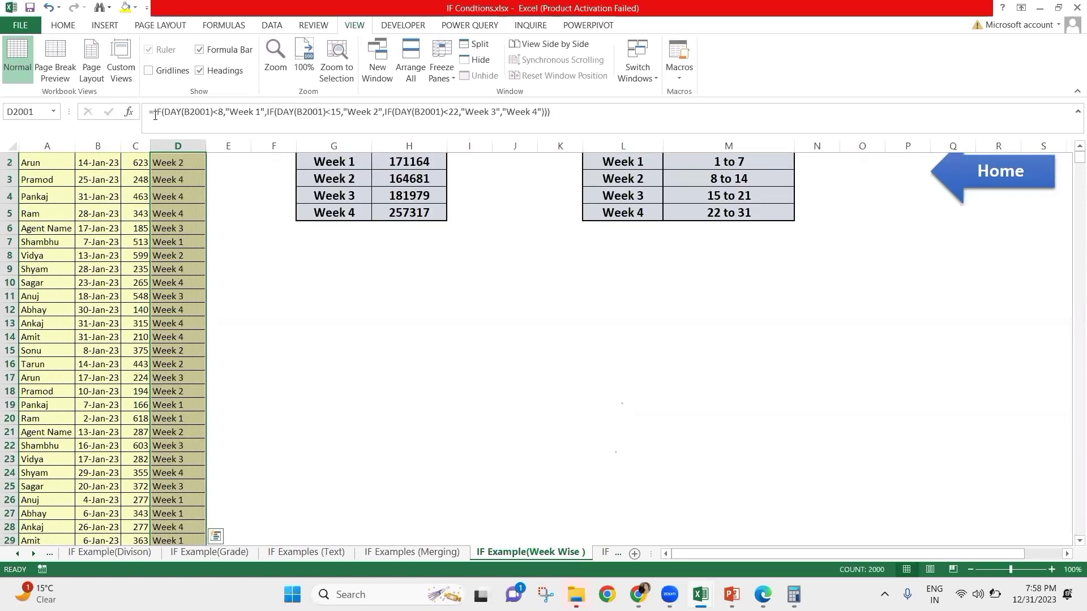
{"action": "key", "text": "ctrl+Up"}
- Inspect the Week 1 total's SUMIF formula without changing it
{"action": "key", "text": "Right"}
{"action": "key", "text": "Right"}
{"action": "key", "text": "Down"}
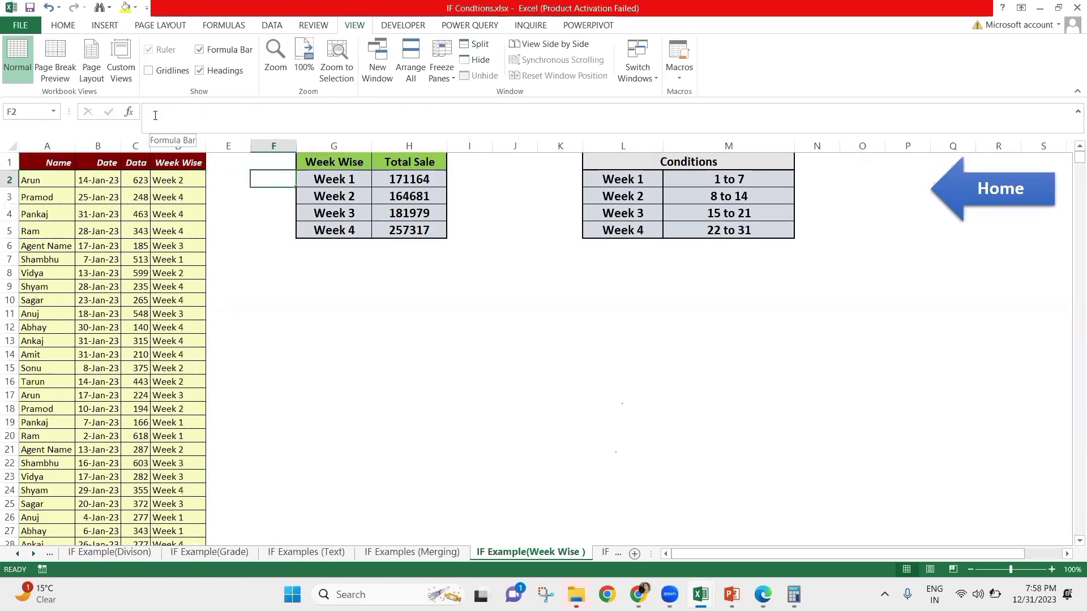
{"action": "key", "text": "Right"}
{"action": "key", "text": "Right"}
{"action": "key", "text": "F2"}
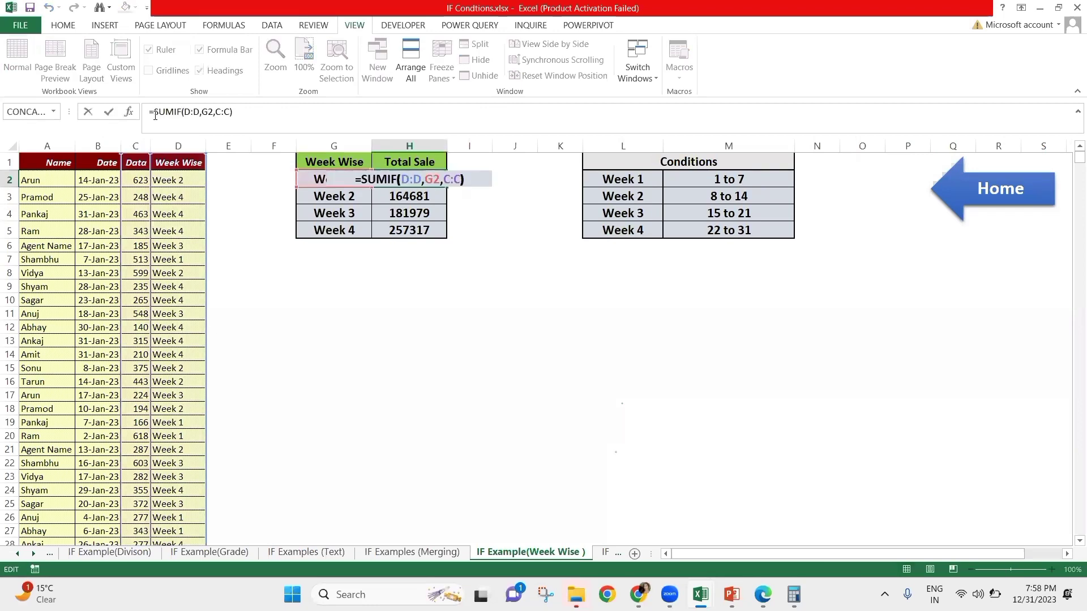
{"action": "key", "text": "Left"}
{"action": "key", "text": "Left"}
{"action": "key", "text": "Left"}
{"action": "key", "text": "Left"}
{"action": "key", "text": "Left"}
{"action": "key", "text": "Left"}
{"action": "key", "text": "Left"}
{"action": "key", "text": "Left"}
{"action": "key", "text": "Left"}
{"action": "key", "text": "Left"}
{"action": "key", "text": "Left"}
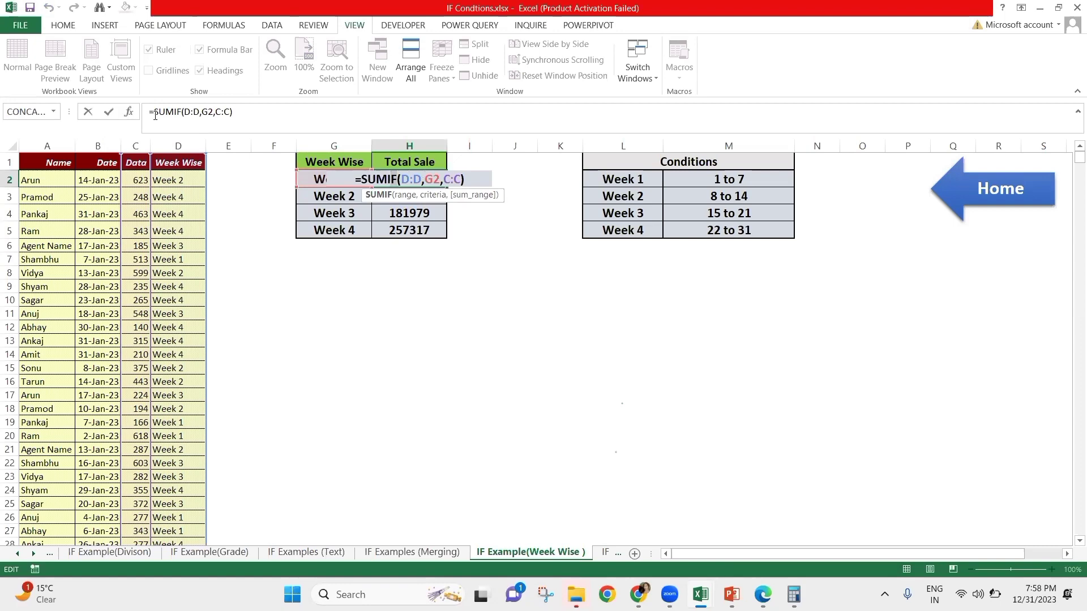
{"action": "key", "text": "Escape"}
- Review the full Week Wise results column, then switch to the IF Example(Quater Wise) sheet
{"action": "key", "text": "Left"}
{"action": "key", "text": "Left"}
{"action": "key", "text": "Left"}
{"action": "key", "text": "Left"}
{"action": "key", "text": "Left"}
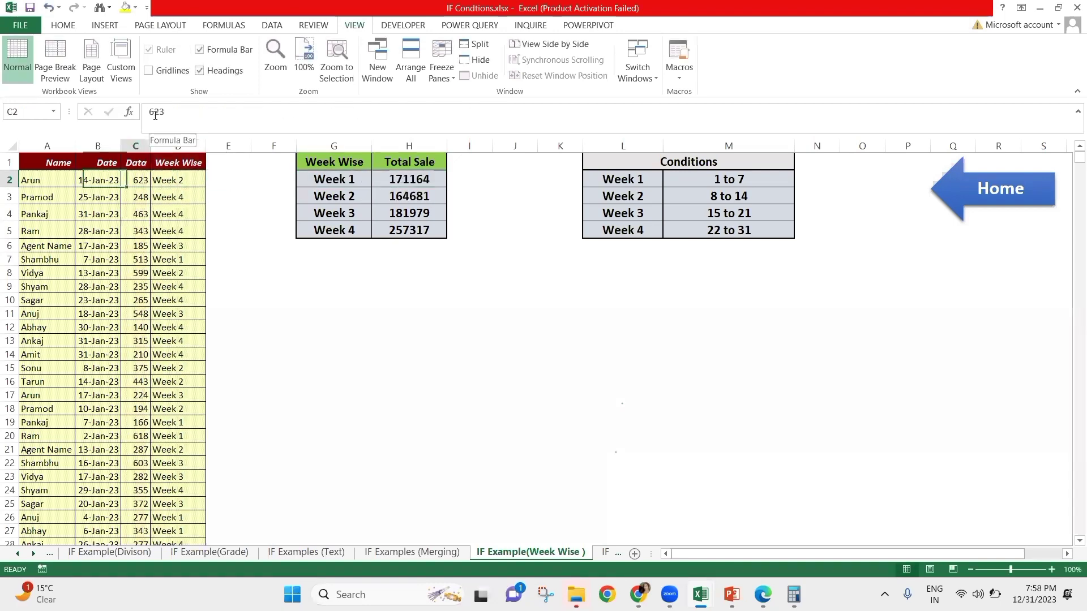
{"action": "key", "text": "Right"}
{"action": "key", "text": "ctrl+shift+Down"}
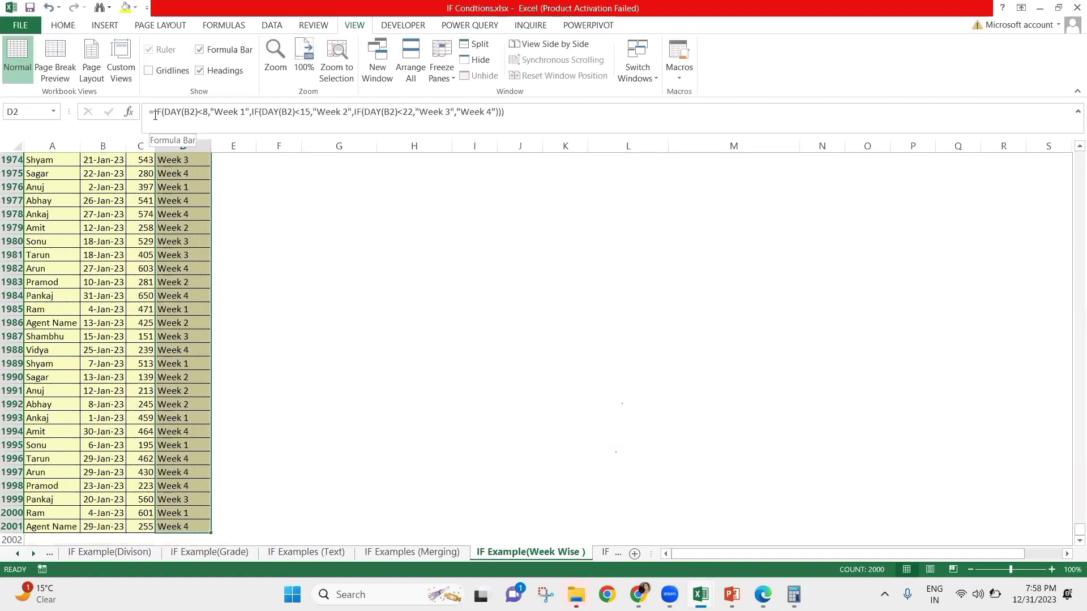
{"action": "key", "text": "ctrl+shift+Up"}
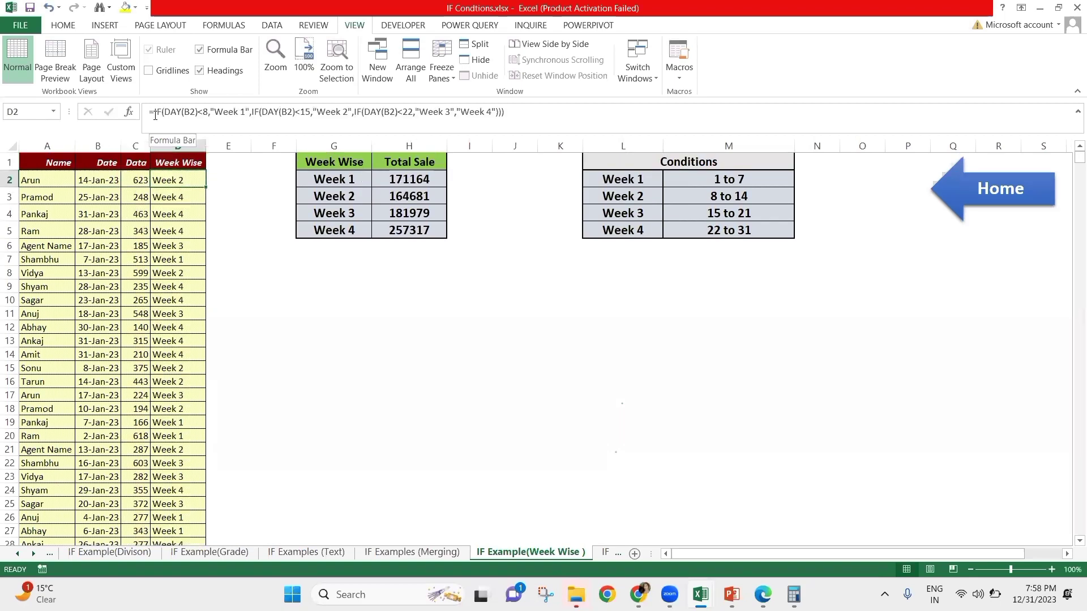
{"action": "key", "text": "ctrl+shift+Down"}
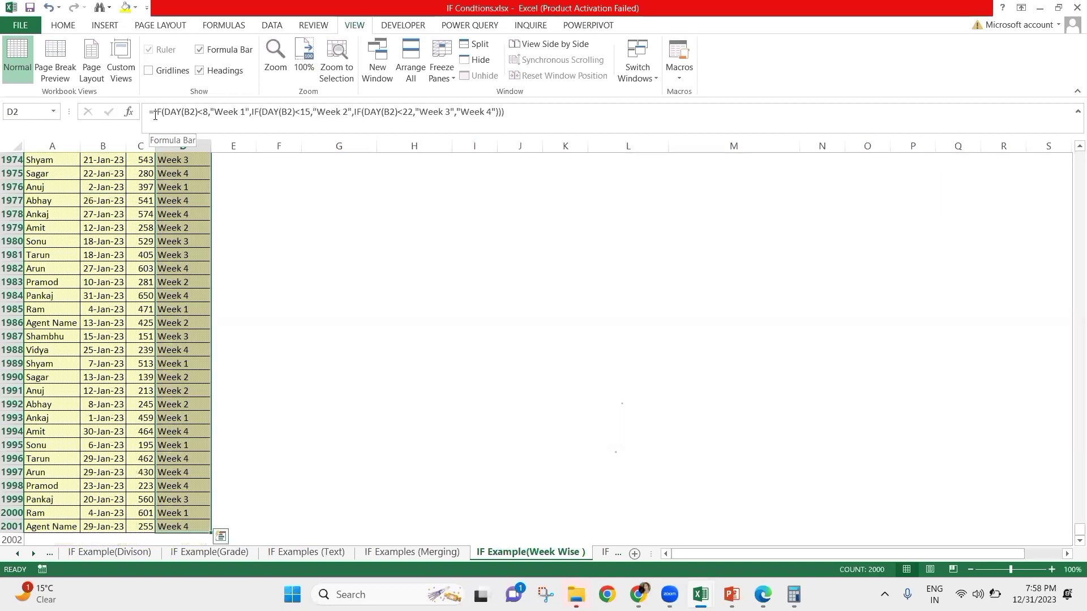
{"action": "key", "text": "ctrl+shift+Up"}
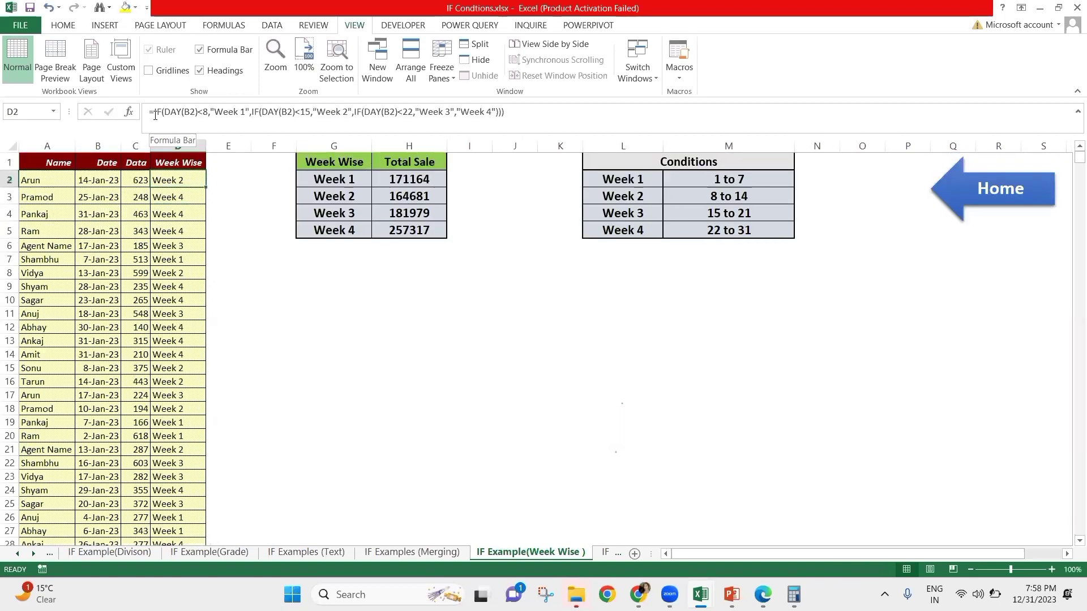
{"action": "key", "text": "ctrl+shift+Down"}
{"action": "key", "text": "ctrl+shift+Up"}
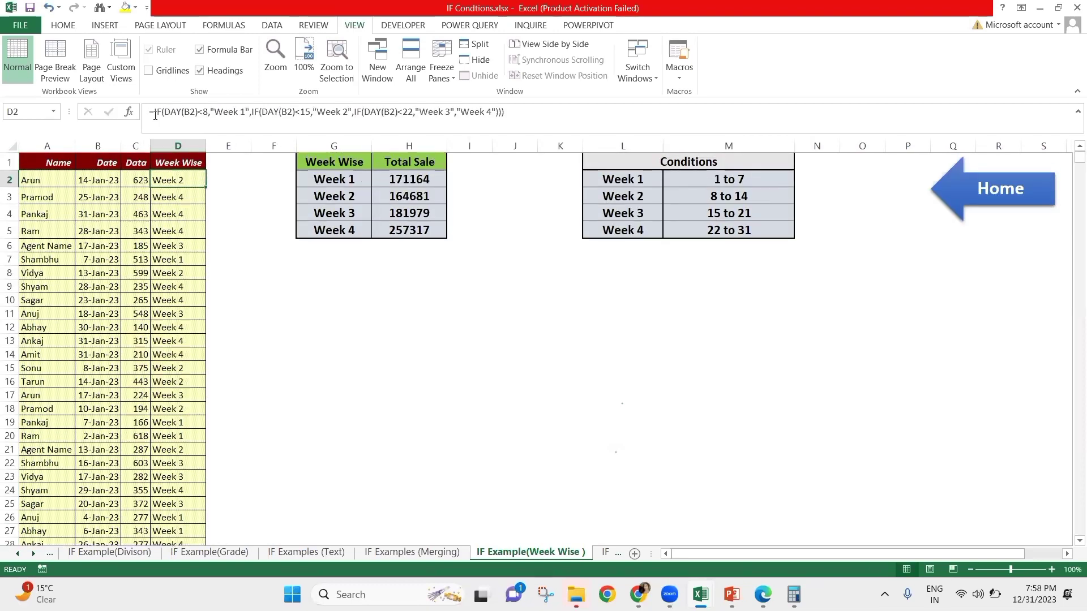
{"action": "key", "text": "ctrl+Page_Down"}
{"action": "key", "text": "Right"}
{"action": "key", "text": "Right"}
{"action": "key", "text": "Right"}
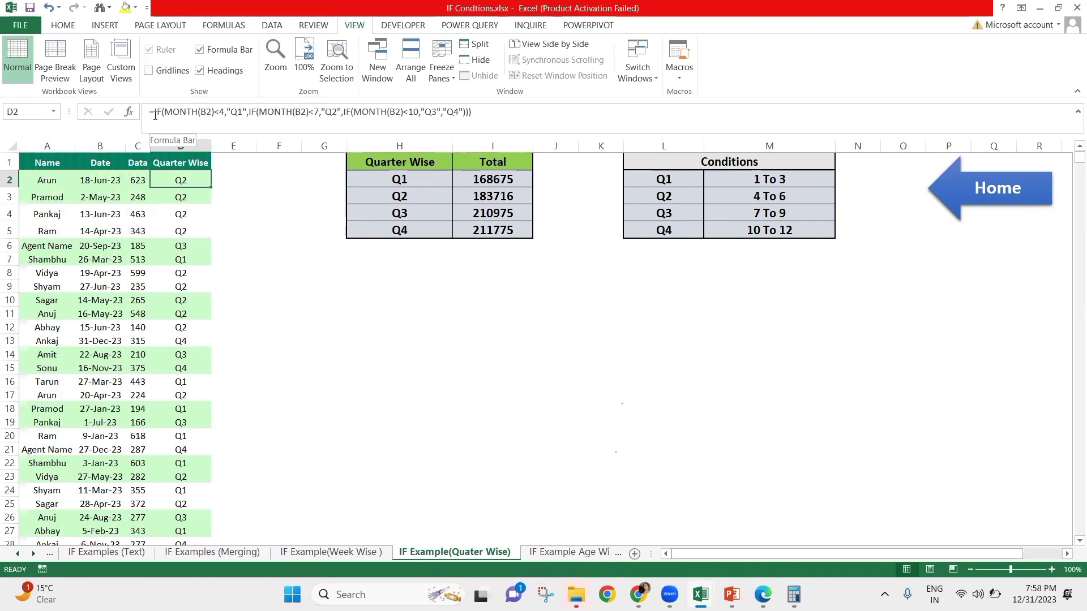
- Review the Q1–Q4 month ranges in the Conditions table, including 10 To 12 for Q4
{"action": "key", "text": "Right"}
{"action": "key", "text": "Right"}
{"action": "key", "text": "Right"}
{"action": "key", "text": "Right"}
{"action": "key", "text": "Right"}
{"action": "key", "text": "Right"}
{"action": "key", "text": "Right"}
{"action": "key", "text": "Right"}
{"action": "key", "text": "Right"}
{"action": "key", "text": "Right"}
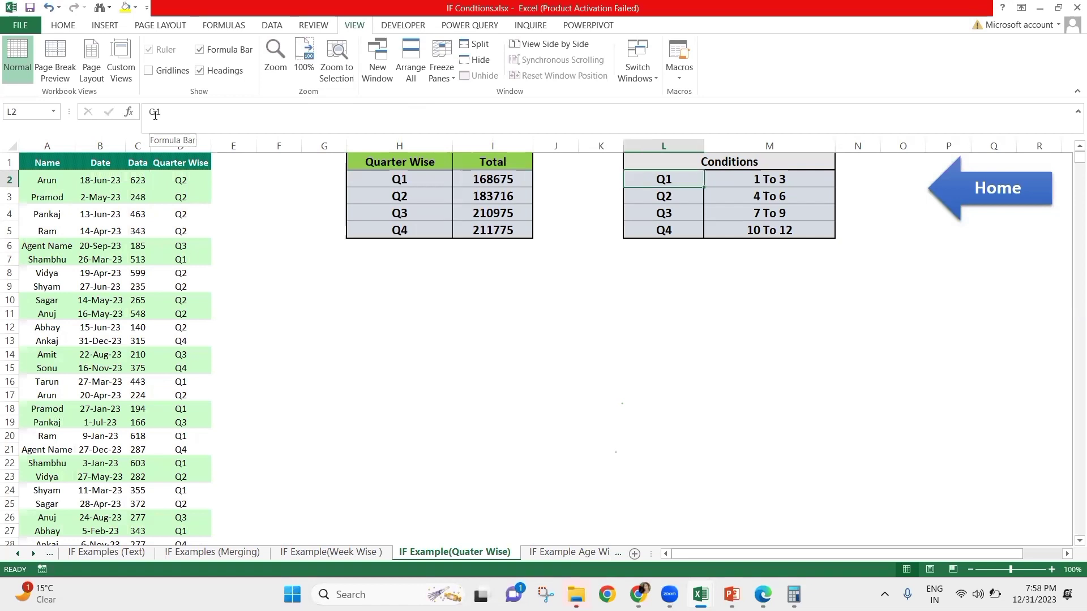
{"action": "key", "text": "Down"}
{"action": "key", "text": "Left"}
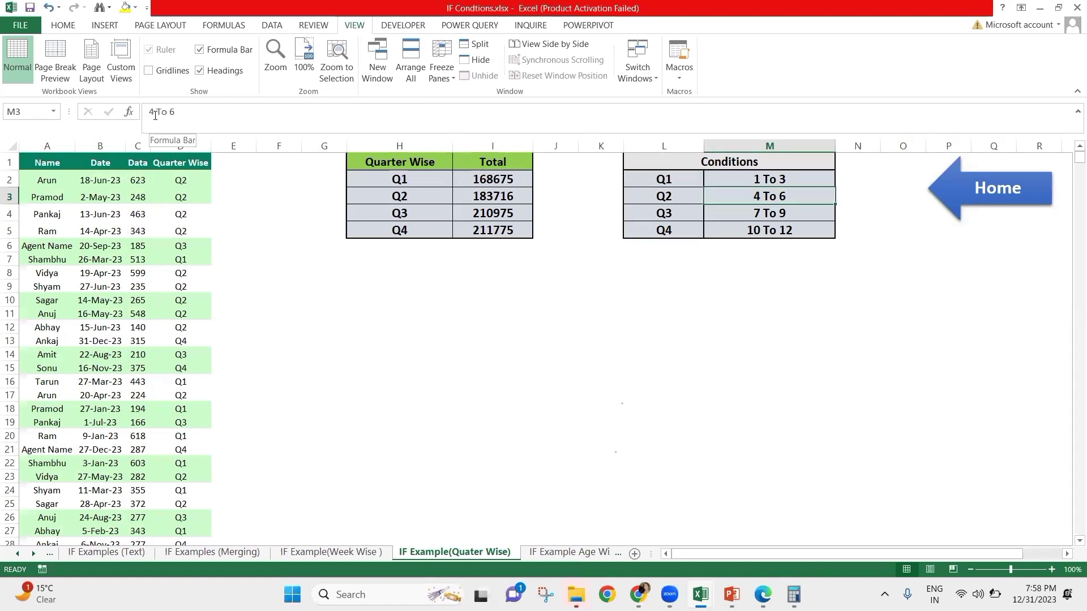
{"action": "key", "text": "Up"}
{"action": "key", "text": "Left"}
{"action": "key", "text": "Down"}
{"action": "key", "text": "Right"}
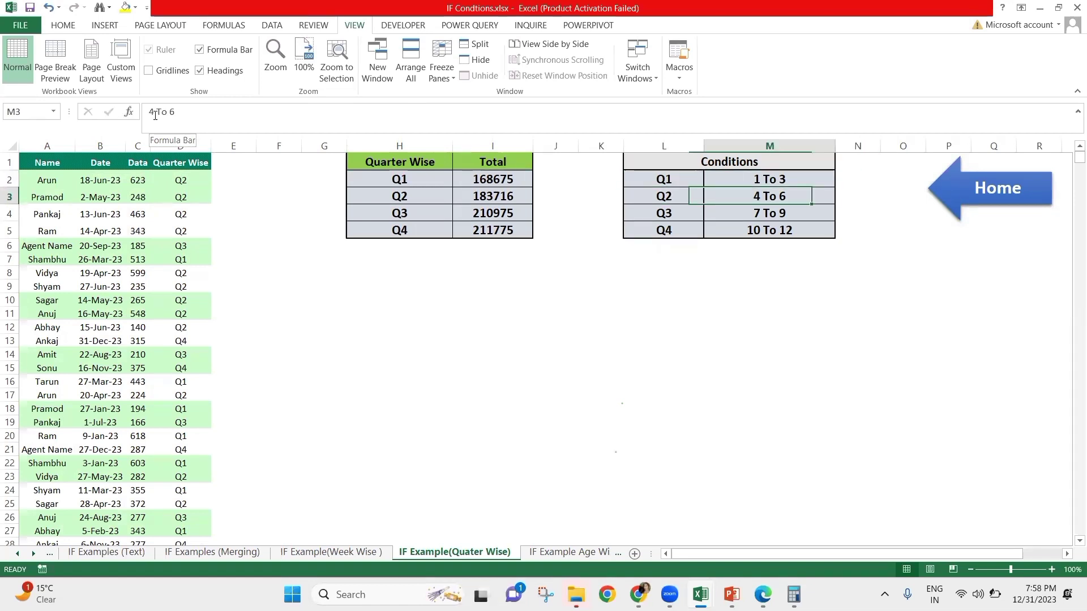
{"action": "key", "text": "Left"}
{"action": "key", "text": "Right"}
{"action": "key", "text": "Left"}
{"action": "key", "text": "Down"}
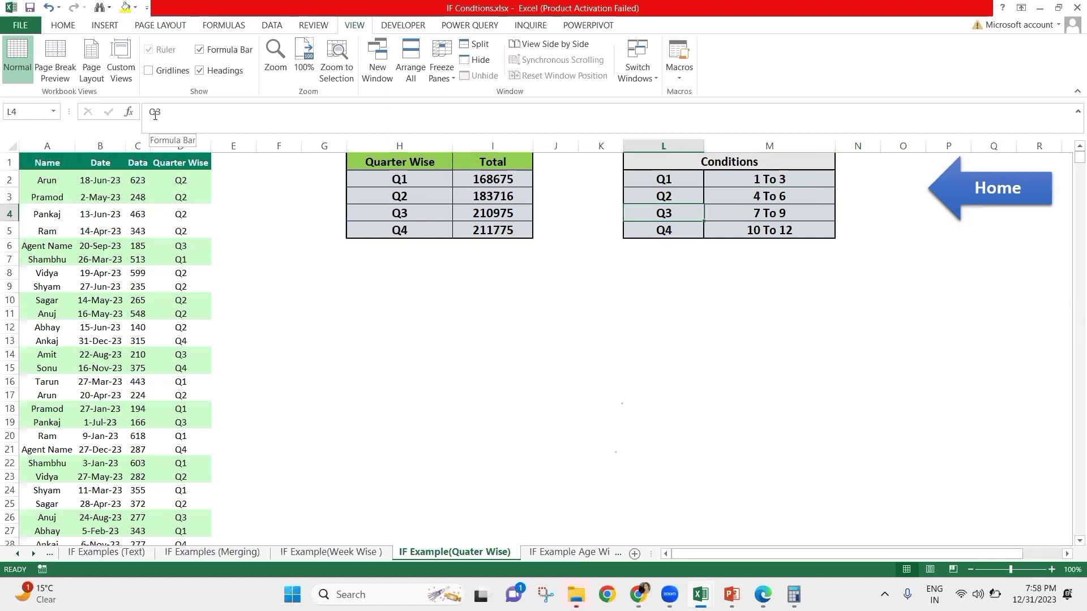
{"action": "key", "text": "Down"}
{"action": "key", "text": "Right"}
{"action": "key", "text": "Up"}
{"action": "key", "text": "Left"}
{"action": "key", "text": "Down"}
{"action": "key", "text": "Right"}
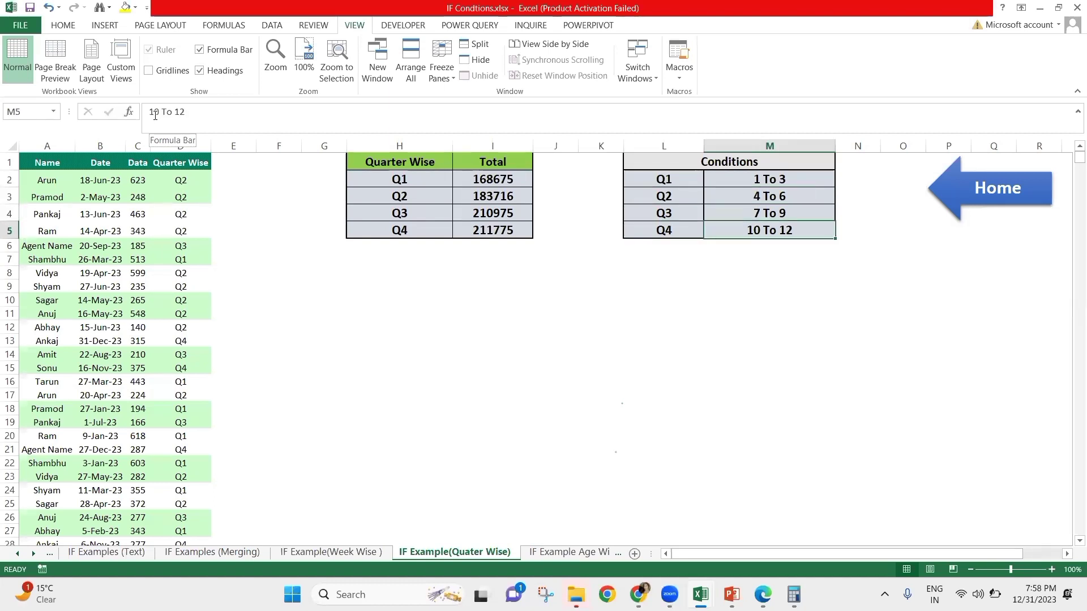
{"action": "key", "text": "Left"}
{"action": "key", "text": "Left"}
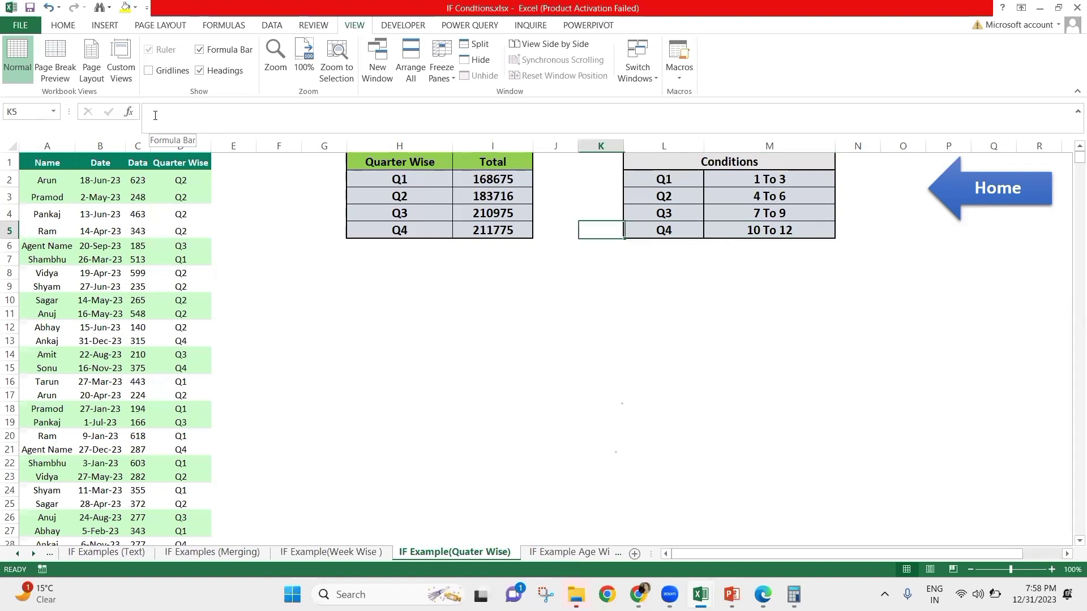
{"action": "key", "text": "Left"}
{"action": "key", "text": "Left"}
{"action": "key", "text": "Left"}
{"action": "key", "text": "Left"}
{"action": "key", "text": "Left"}
{"action": "key", "text": "Left"}
{"action": "key", "text": "Left"}
{"action": "key", "text": "Left"}
{"action": "key", "text": "Left"}
{"action": "key", "text": "Left"}
{"action": "key", "text": "Up"}
{"action": "key", "text": "Up"}
{"action": "key", "text": "Up"}
{"action": "key", "text": "Right"}
- Clear the existing Quarter Wise results in D2:D2001
{"action": "key", "text": "Right"}
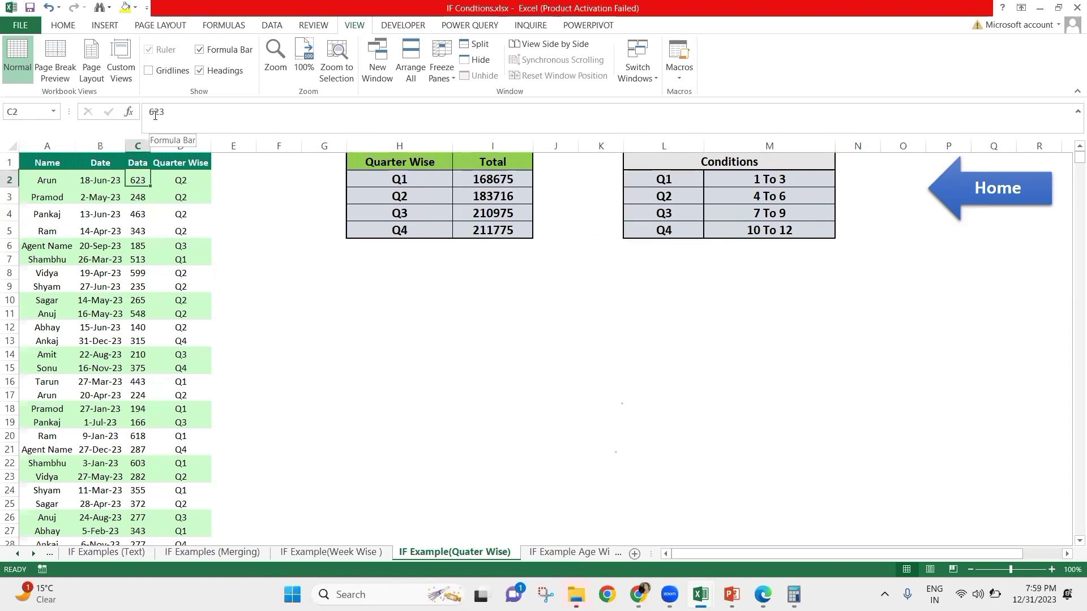
{"action": "key", "text": "Right"}
{"action": "key", "text": "shift+Down"}
{"action": "key", "text": "ctrl+shift+Down"}
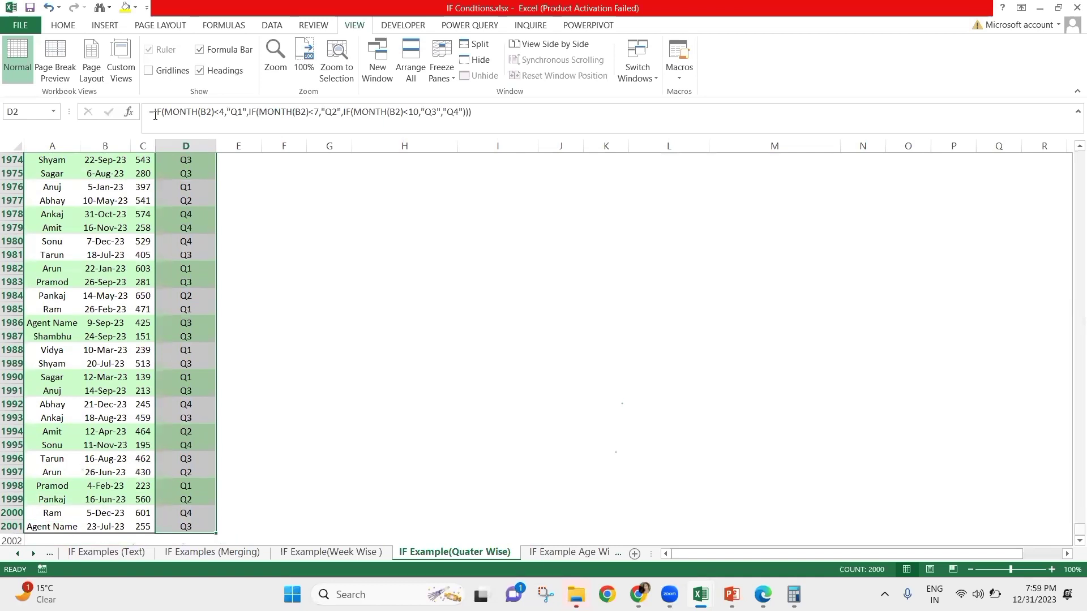
{"action": "key", "text": "Delete"}
{"action": "key", "text": "ctrl+Up"}
{"action": "key", "text": "Down"}
- Enter =MONTH(B2) in D2 after abandoning two false starts
{"action": "type", "text": "=if"}
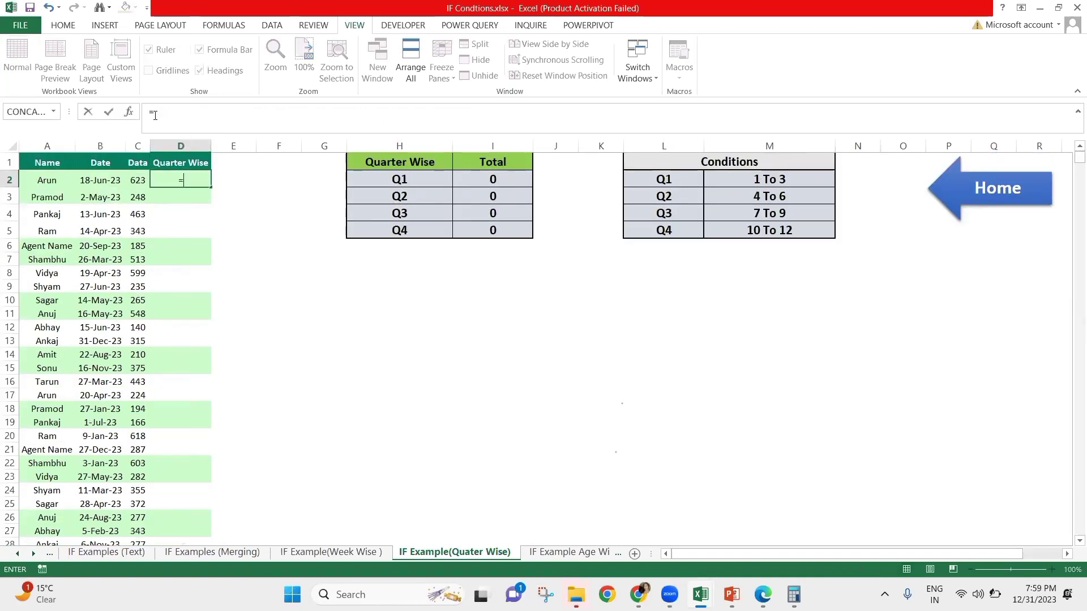
{"action": "key", "text": "Escape"}
{"action": "key", "text": "Escape"}
{"action": "type", "text": "="}
{"action": "key", "text": "Escape"}
{"action": "key", "text": "Left"}
{"action": "key", "text": "Left"}
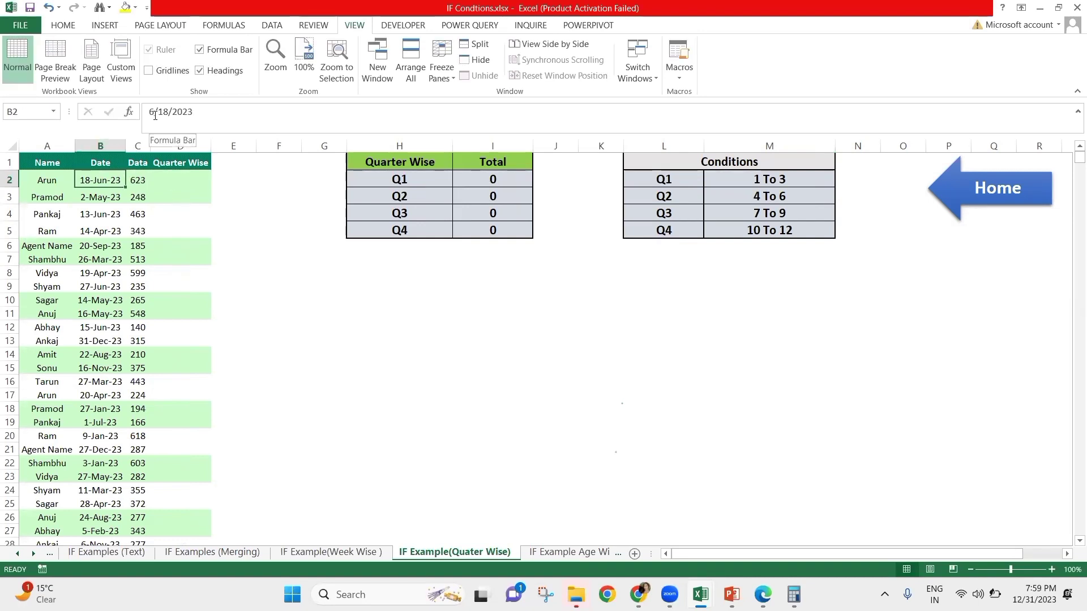
{"action": "key", "text": "Right"}
{"action": "key", "text": "Right"}
{"action": "type", "text": "="}
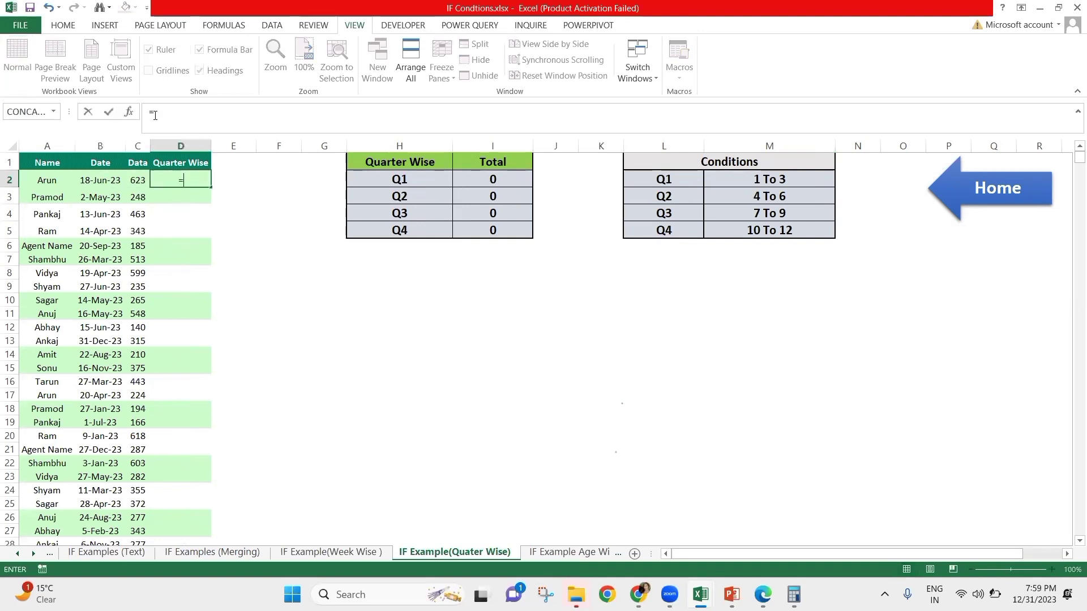
{"action": "type", "text": "month"}
{"action": "key", "text": "Tab"}
{"action": "key", "text": "Left"}
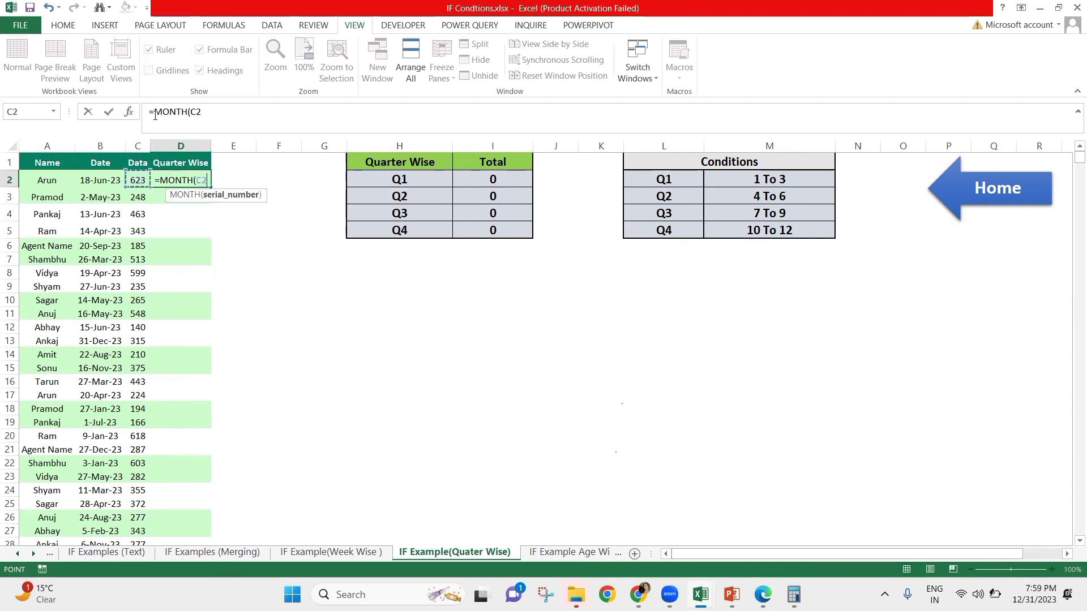
{"action": "key", "text": "Left"}
{"action": "type", "text": ")"}
{"action": "key", "text": "Return"}
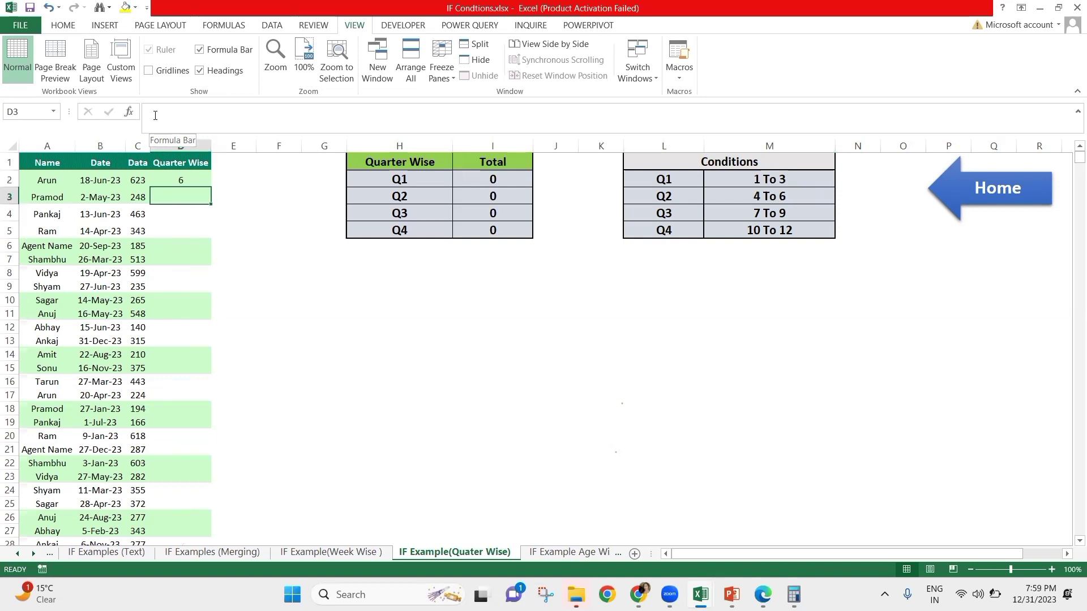
- Edit D2's MONTH formula at its start to insert IF
{"action": "key", "text": "Up"}
{"action": "left_click", "coordinate": [156, 115]}
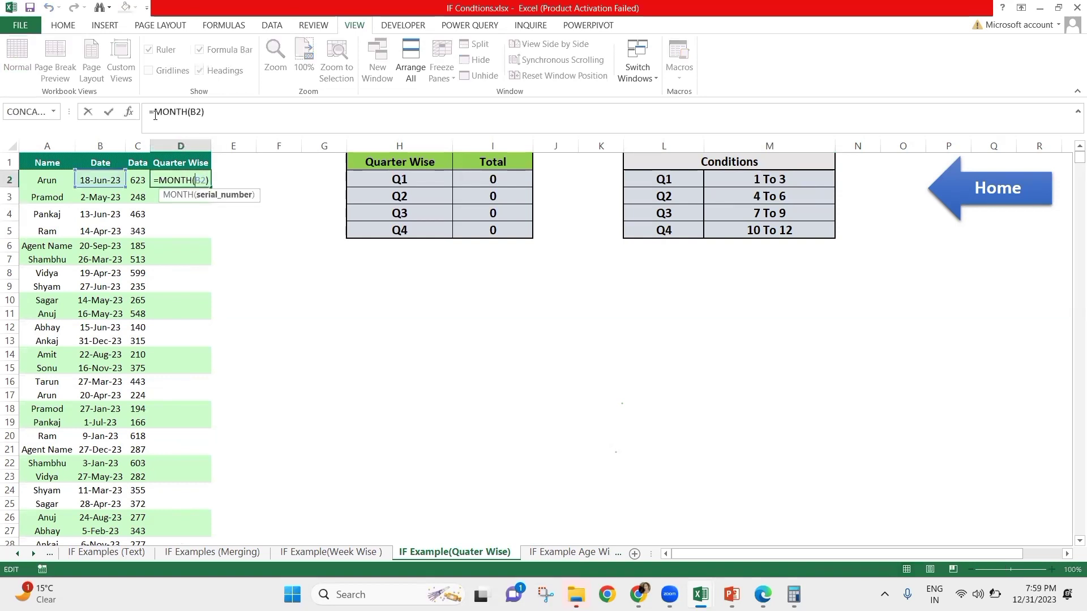
{"action": "key", "text": "Left"}
{"action": "key", "text": "Left"}
{"action": "key", "text": "Left"}
{"action": "key", "text": "Left"}
{"action": "key", "text": "Left"}
{"action": "key", "text": "Left"}
- Build the first two tests: months below 4 return "Q1", below 7 return "Q2"
{"action": "type", "text": "IF("}
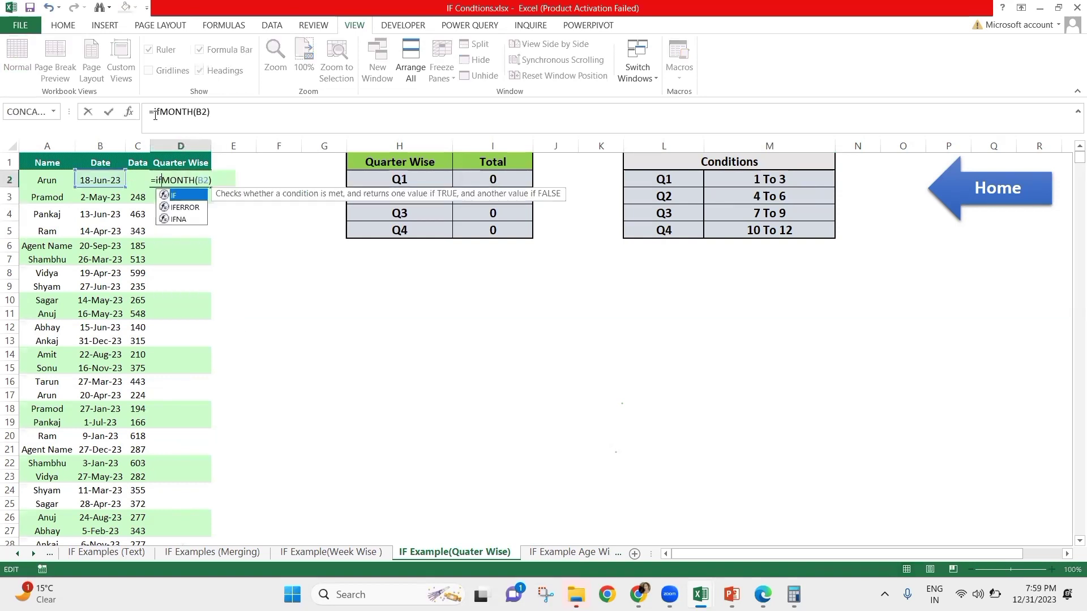
{"action": "key", "text": "Right"}
{"action": "key", "text": "Right"}
{"action": "key", "text": "Right"}
{"action": "key", "text": "Right"}
{"action": "key", "text": "Right"}
{"action": "key", "text": "Right"}
{"action": "key", "text": "Right"}
{"action": "key", "text": "Right"}
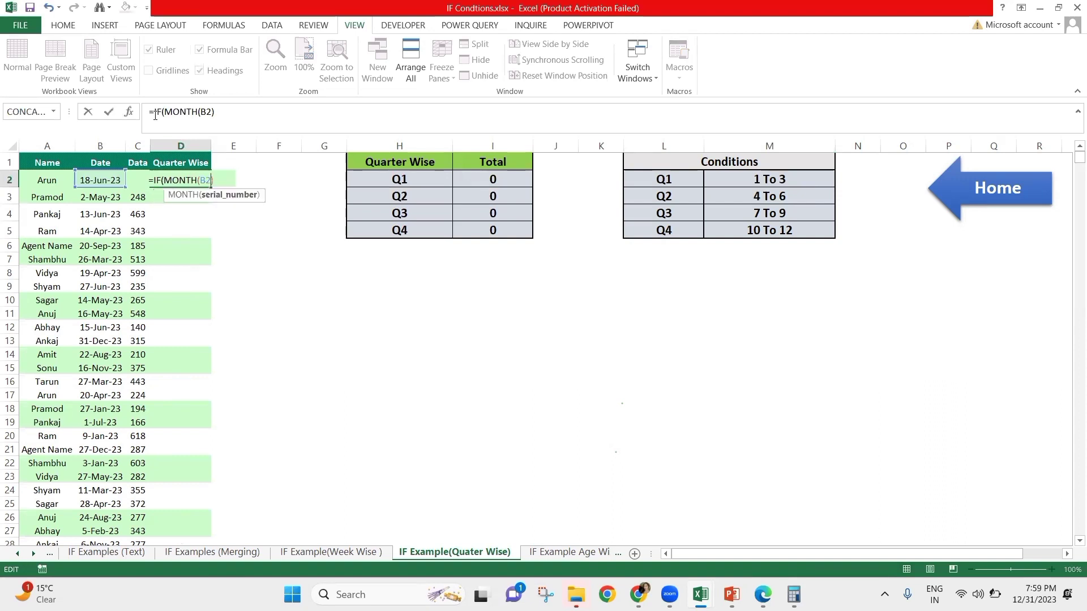
{"action": "type", "text": "<"}
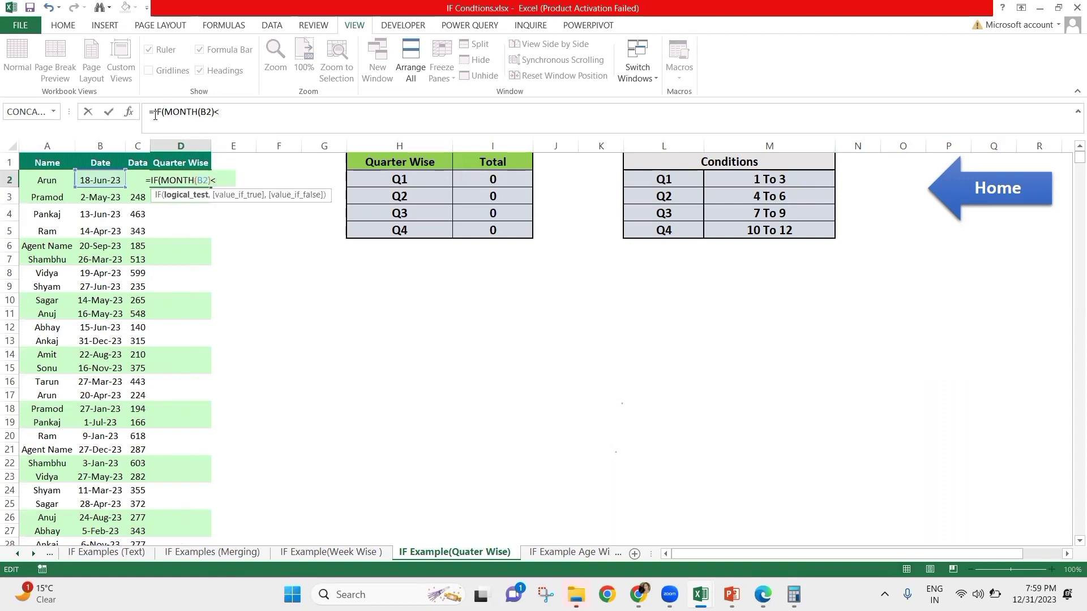
{"action": "type", "text": "4"}
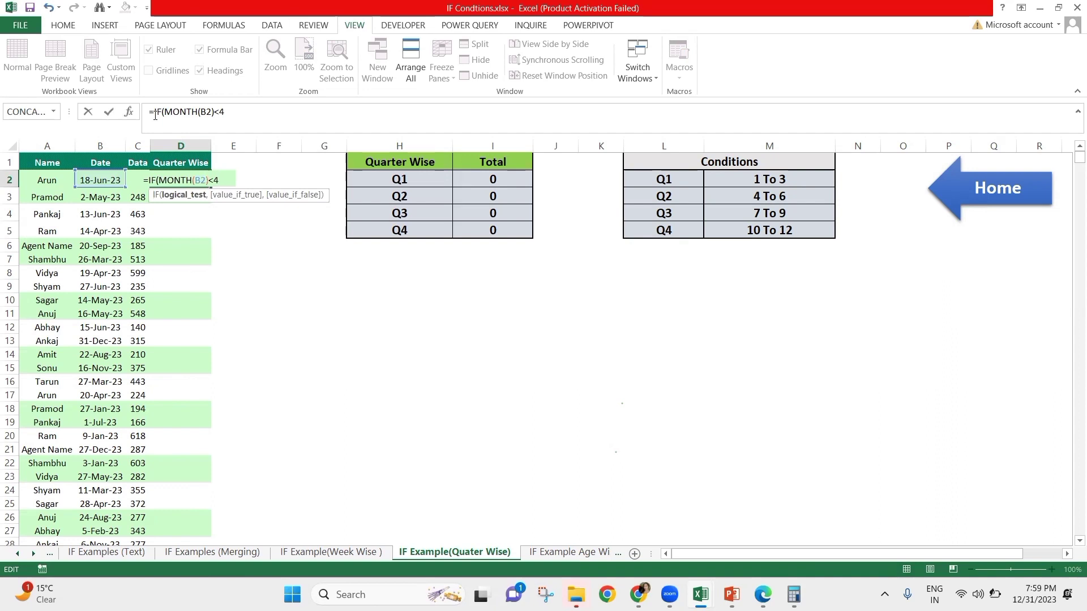
{"action": "type", "text": ",\"Q1"}
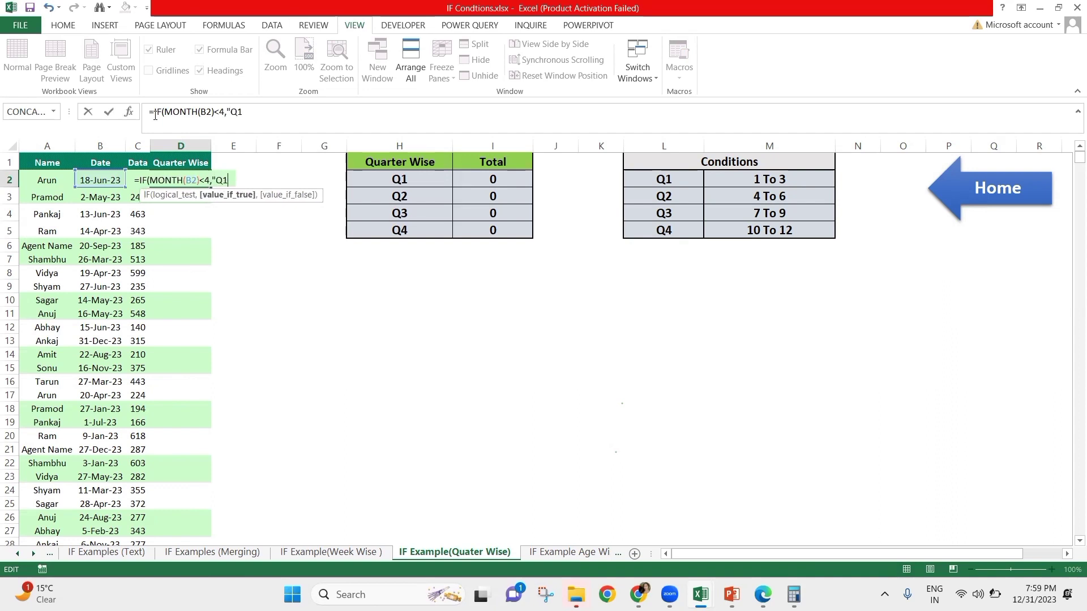
{"action": "type", "text": "\""}
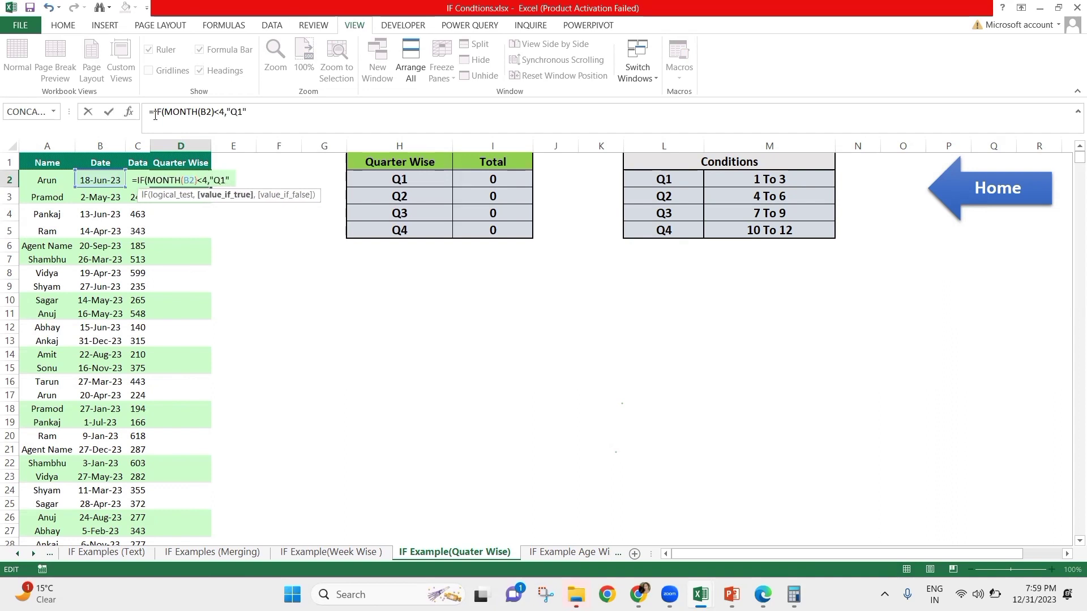
{"action": "type", "text": ","}
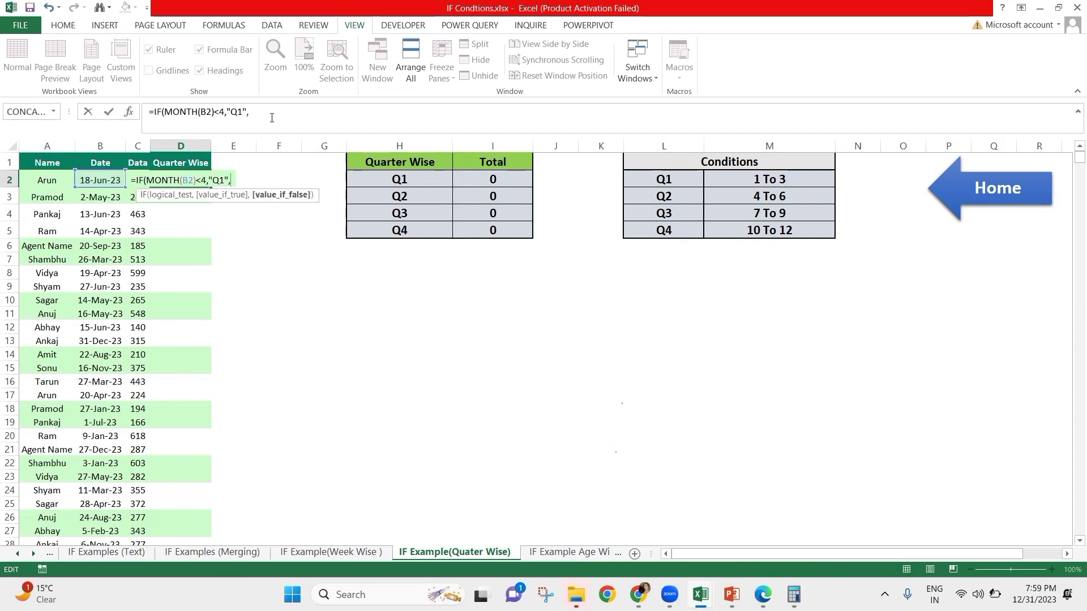
{"action": "left_click_drag", "start_coordinate": [272, 115], "coordinate": [155, 115]}
{"action": "key", "text": "ctrl+c"}
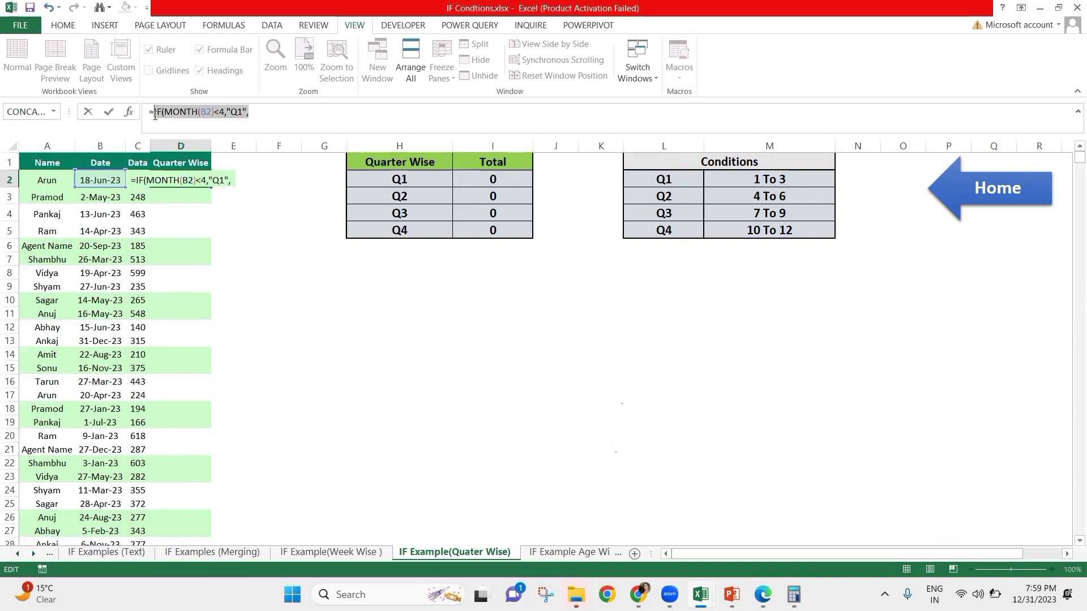
{"action": "key", "text": "Right"}
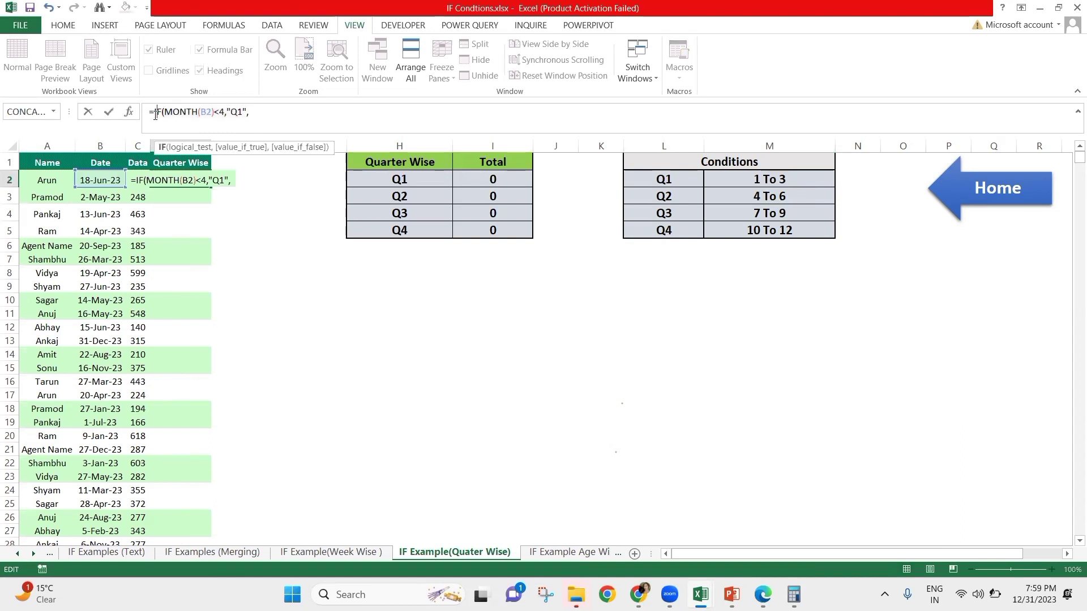
{"action": "key", "text": "ctrl+v"}
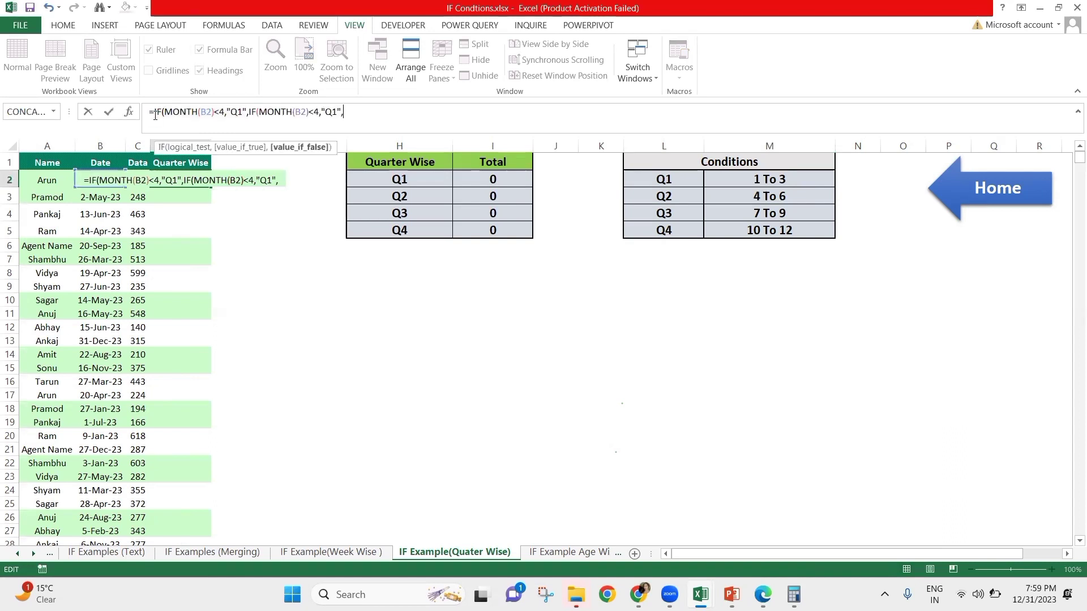
{"action": "key", "text": "BackSpace"}
{"action": "type", "text": "2"}
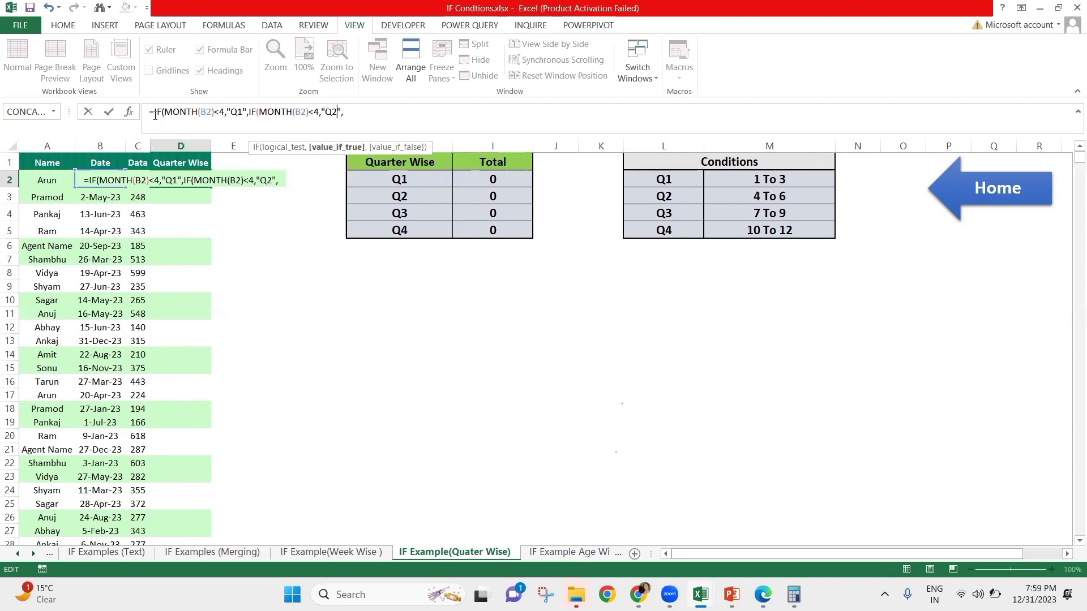
{"action": "key", "text": "Left"}
{"action": "key", "text": "shift+Left"}
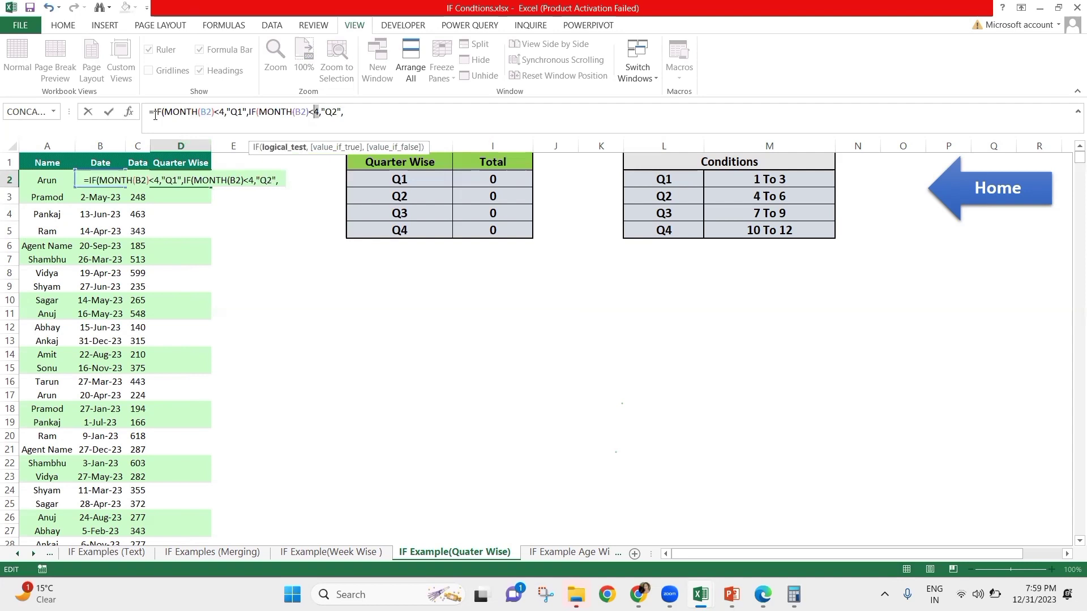
{"action": "type", "text": "7"}
{"action": "key", "text": "Right"}
{"action": "key", "text": "Right"}
{"action": "key", "text": "Right"}
{"action": "key", "text": "Right"}
{"action": "key", "text": "Right"}
{"action": "key", "text": "Right"}
{"action": "key", "text": "Right"}
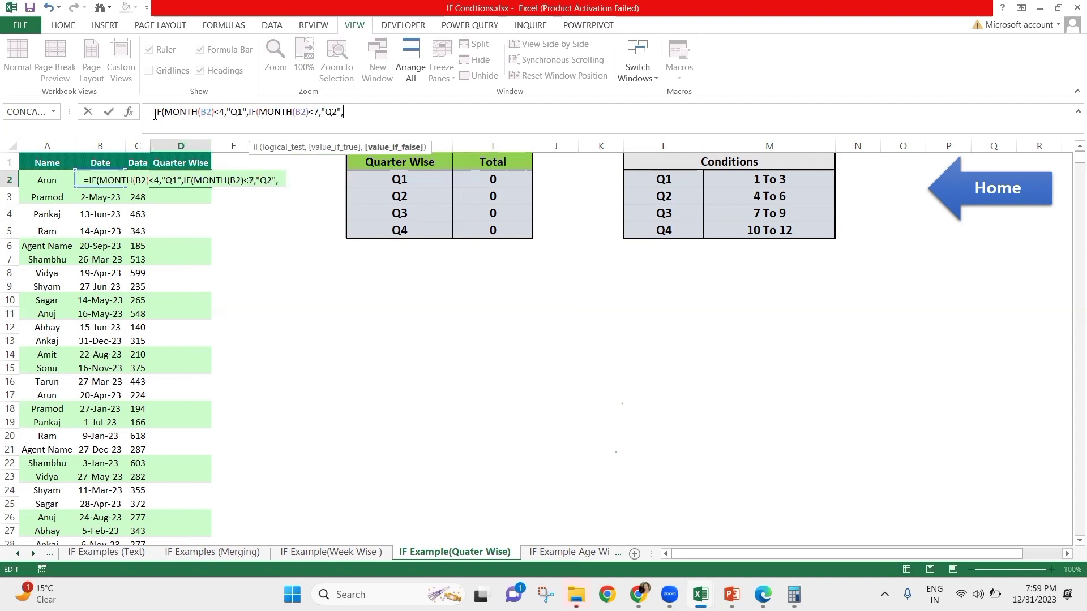
- Add a third test so months below 10 give "Q3", otherwise "Q4", and commit
{"action": "key", "text": "ctrl+v"}
{"action": "key", "text": "Left"}
{"action": "key", "text": "Left"}
{"action": "key", "text": "Left"}
{"action": "key", "text": "Left"}
{"action": "key", "text": "Left"}
{"action": "key", "text": "Left"}
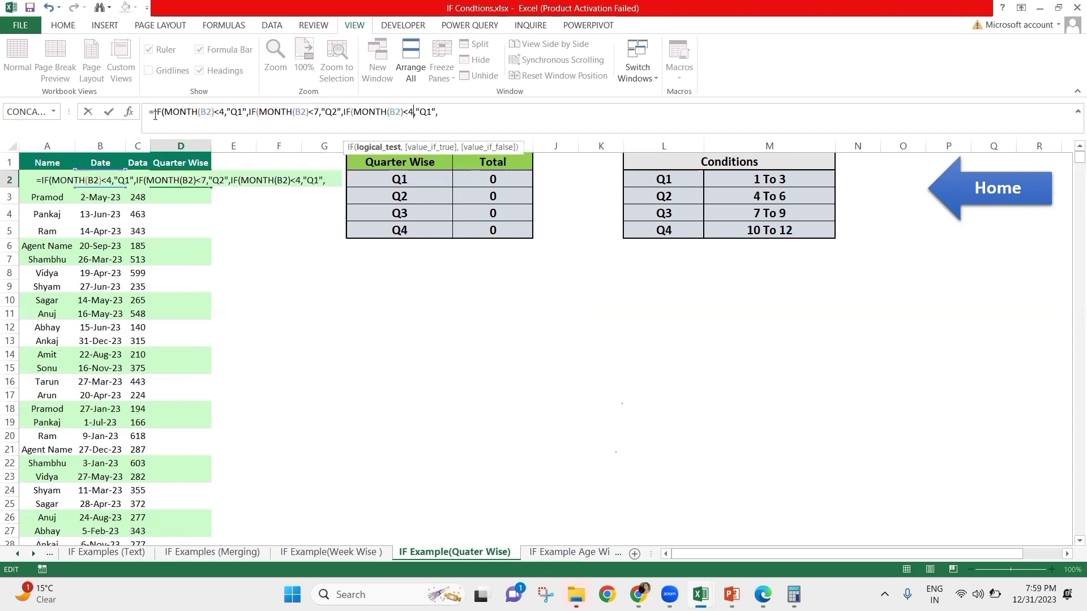
{"action": "key", "text": "shift+Left"}
{"action": "type", "text": "10"}
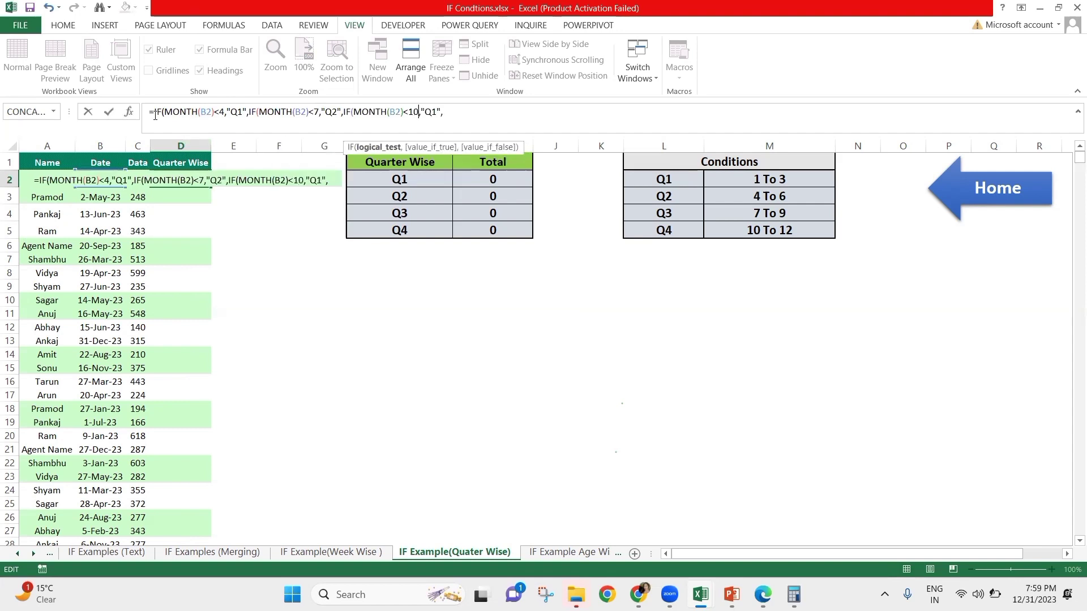
{"action": "key", "text": "Right"}
{"action": "key", "text": "Right"}
{"action": "key", "text": "Right"}
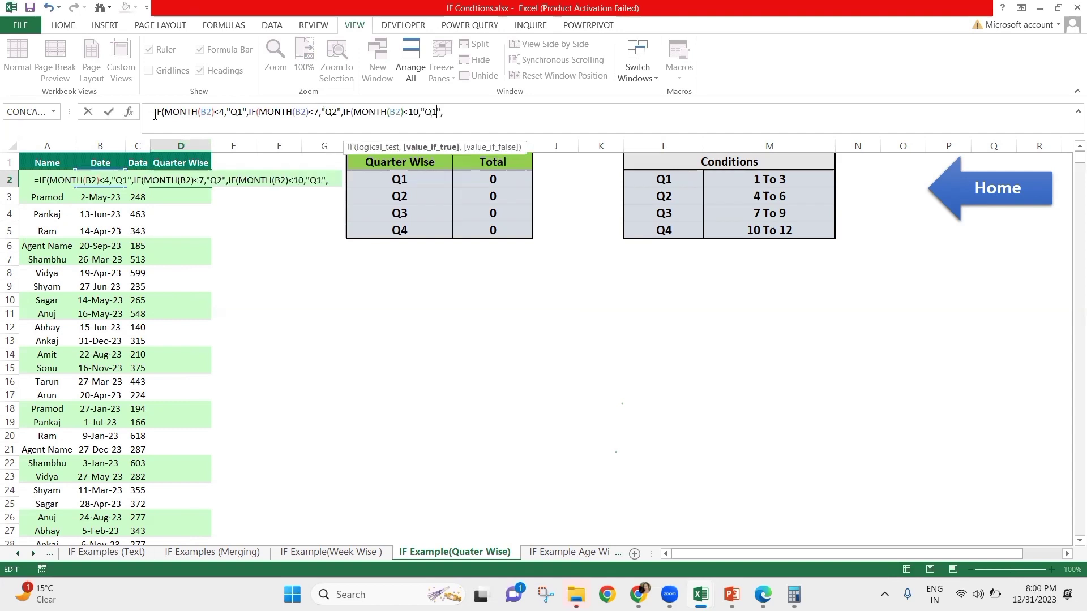
{"action": "key", "text": "Delete"}
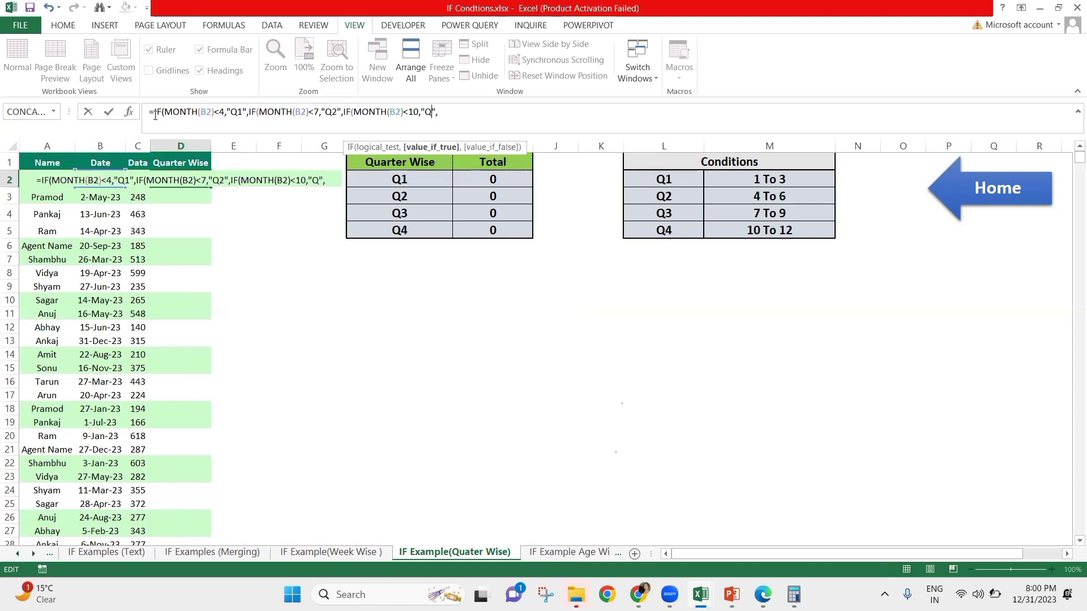
{"action": "type", "text": "3\",\""}
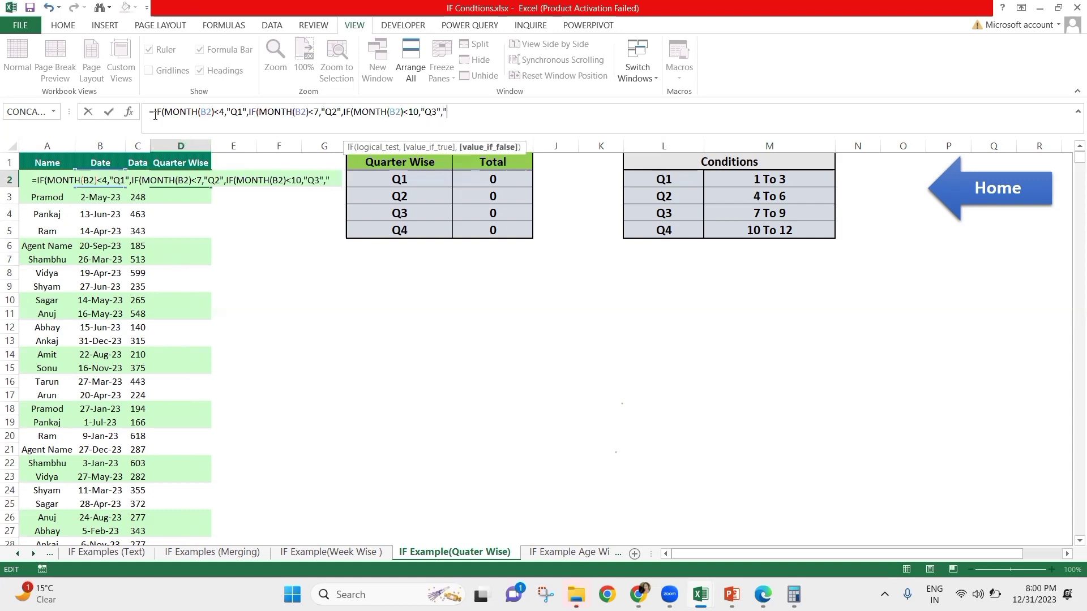
{"action": "type", "text": "Q4\""}
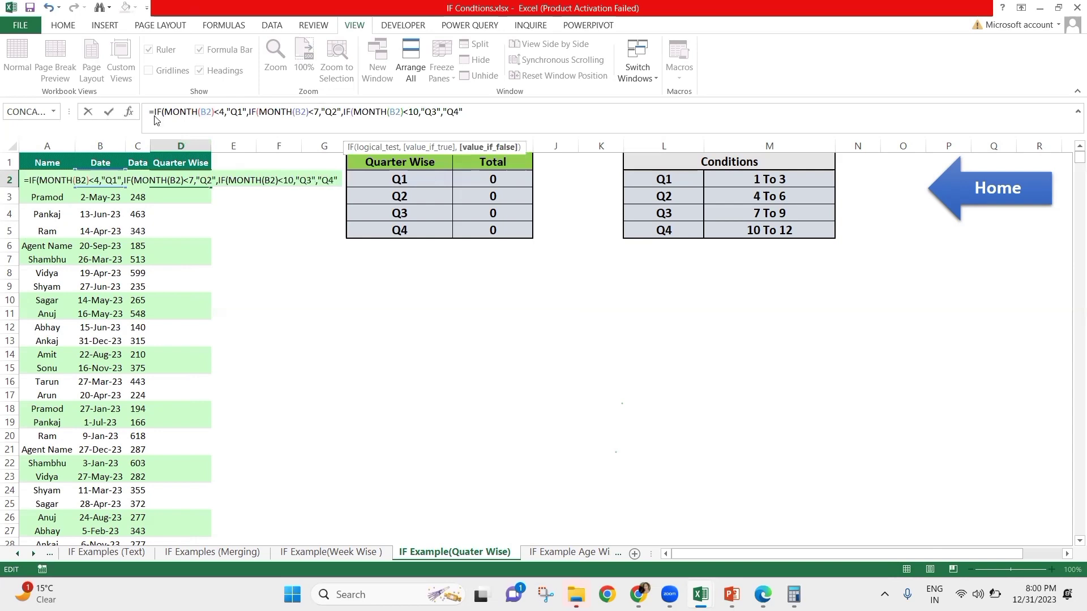
{"action": "key", "text": "Return"}
{"action": "key", "text": "Return"}
{"action": "key", "text": "Left"}
- Fill the quarter formula from D2 down to row 2001
{"action": "key", "text": "ctrl+Down"}
{"action": "key", "text": "Right"}
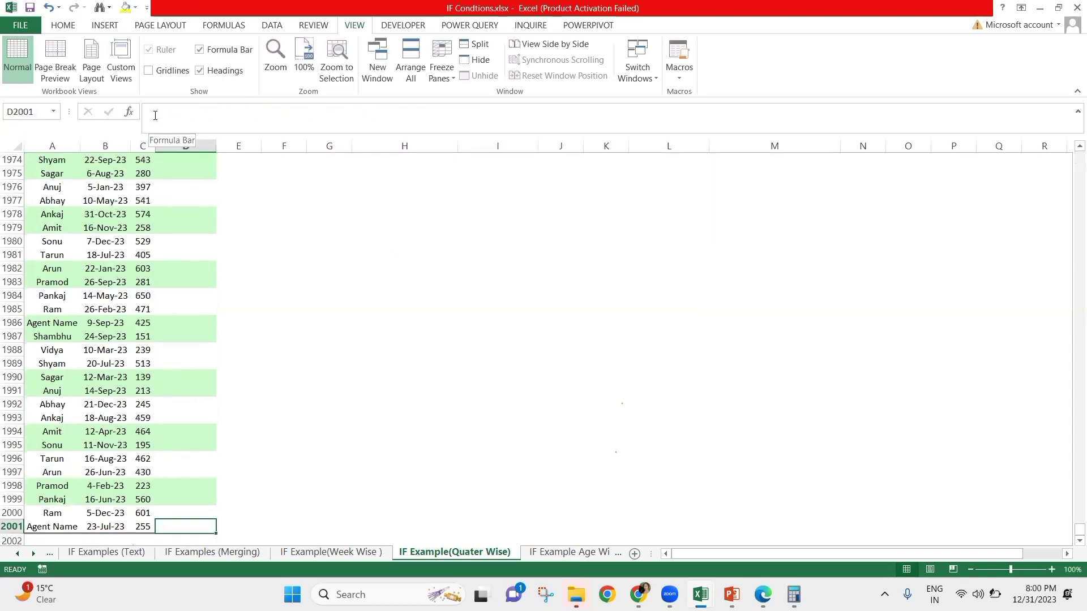
{"action": "key", "text": "ctrl+shift+Up"}
{"action": "key", "text": "ctrl+d"}
- Check cells B4, D4 and the Quarter Wise header, then show the Data tab commands
{"action": "key", "text": "ctrl+Up"}
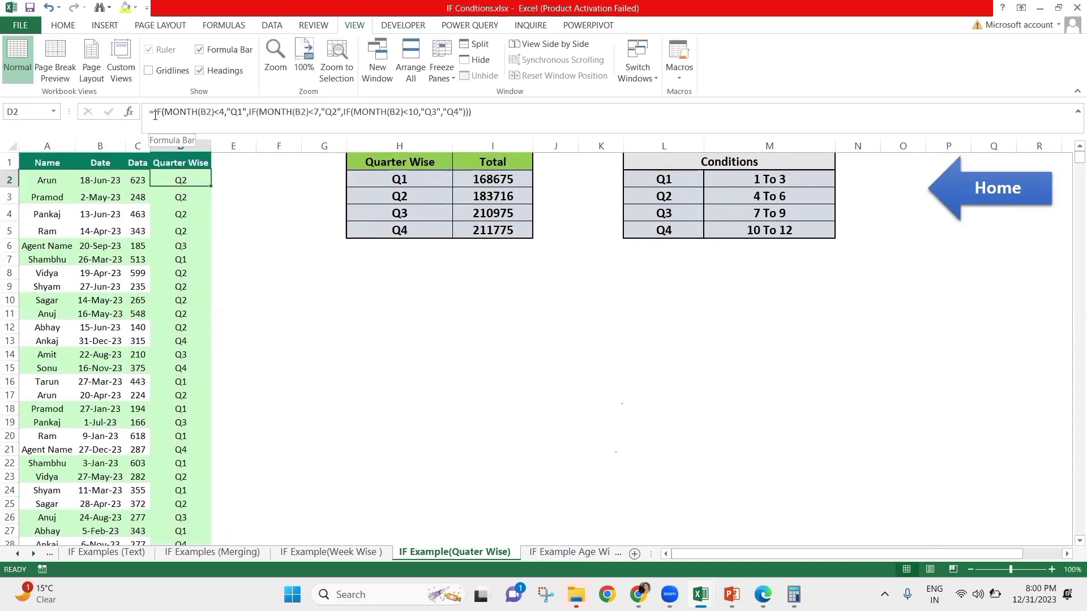
{"action": "key", "text": "Down"}
{"action": "key", "text": "Down"}
{"action": "key", "text": "Left"}
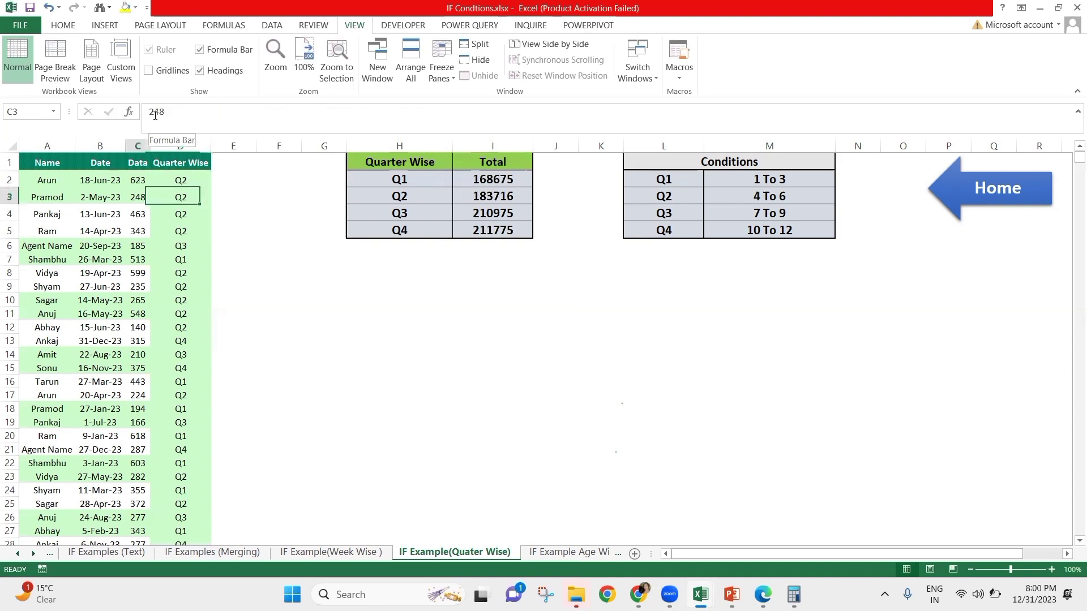
{"action": "key", "text": "Left"}
{"action": "key", "text": "Down"}
{"action": "key", "text": "Right"}
{"action": "key", "text": "Right"}
{"action": "key", "text": "Down"}
{"action": "key", "text": "Down"}
{"action": "key", "text": "Down"}
{"action": "key", "text": "Down"}
{"action": "key", "text": "Down"}
{"action": "key", "text": "Down"}
{"action": "key", "text": "Down"}
{"action": "key", "text": "Down"}
{"action": "key", "text": "Down"}
{"action": "key", "text": "Down"}
{"action": "key", "text": "Down"}
{"action": "key", "text": "Down"}
{"action": "key", "text": "Down"}
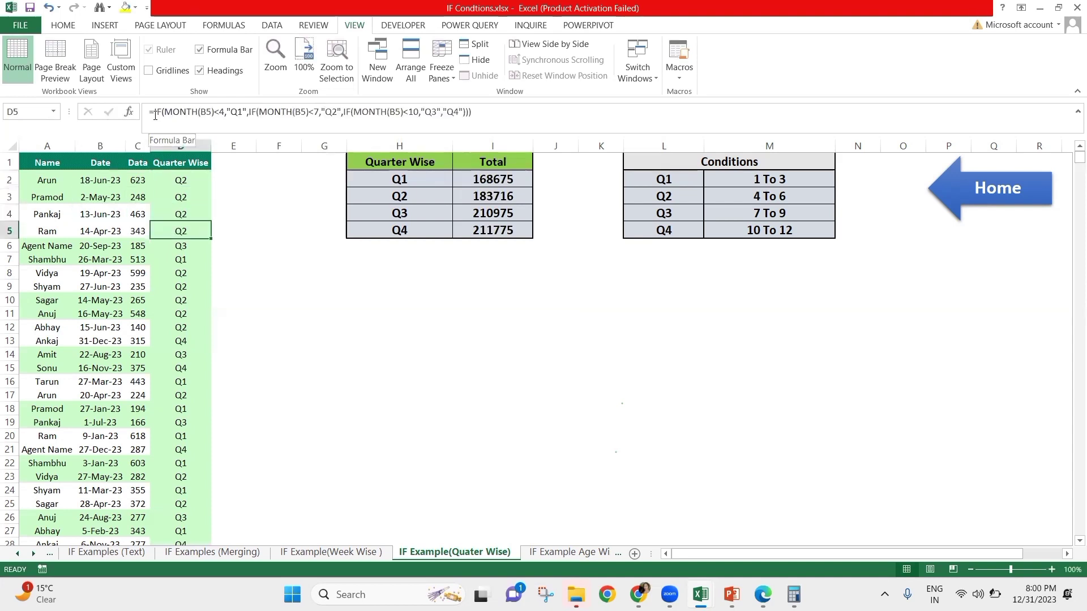
{"action": "key", "text": "ctrl+Up"}
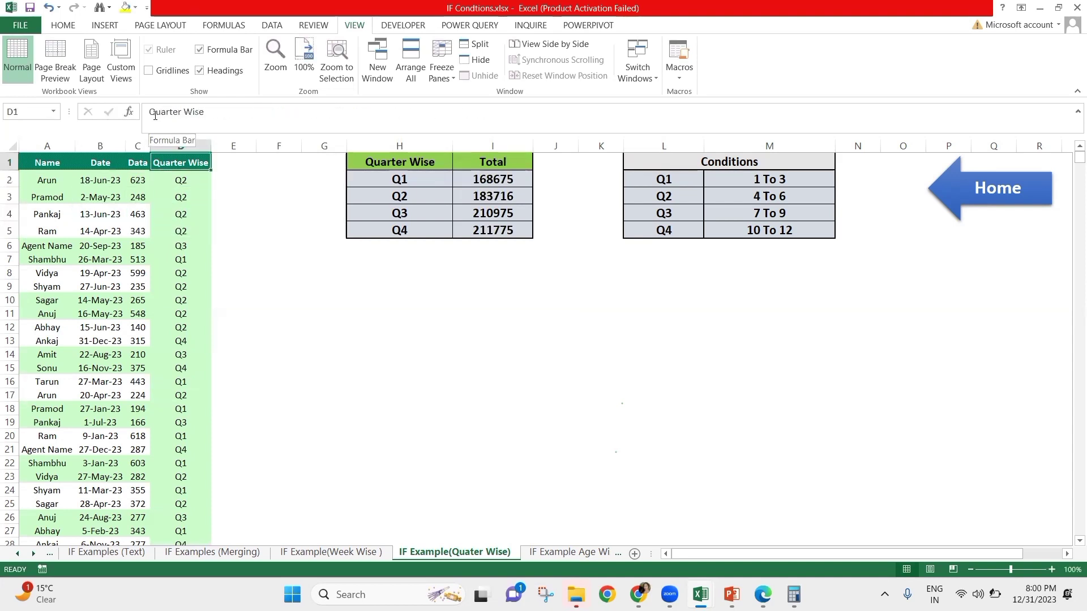
{"action": "key", "text": "alt"}
{"action": "key", "text": "a"}
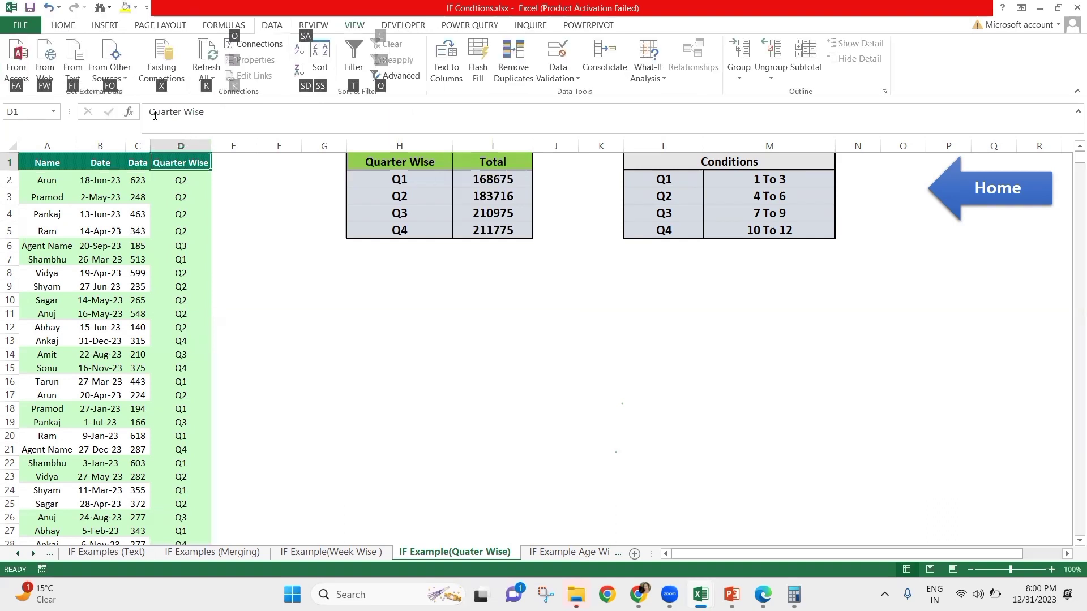
{"action": "key", "text": "t"}
{"action": "key", "text": "alt+Down"}
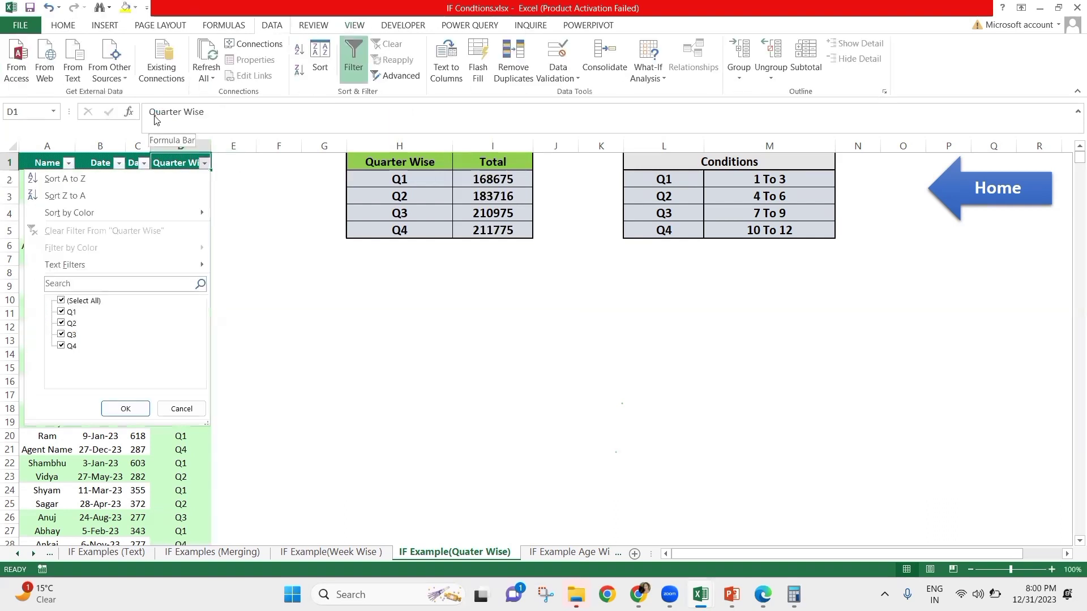
{"action": "key", "text": "space"}
{"action": "key", "text": "Down"}
{"action": "key", "text": "space"}
{"action": "key", "text": "Return"}
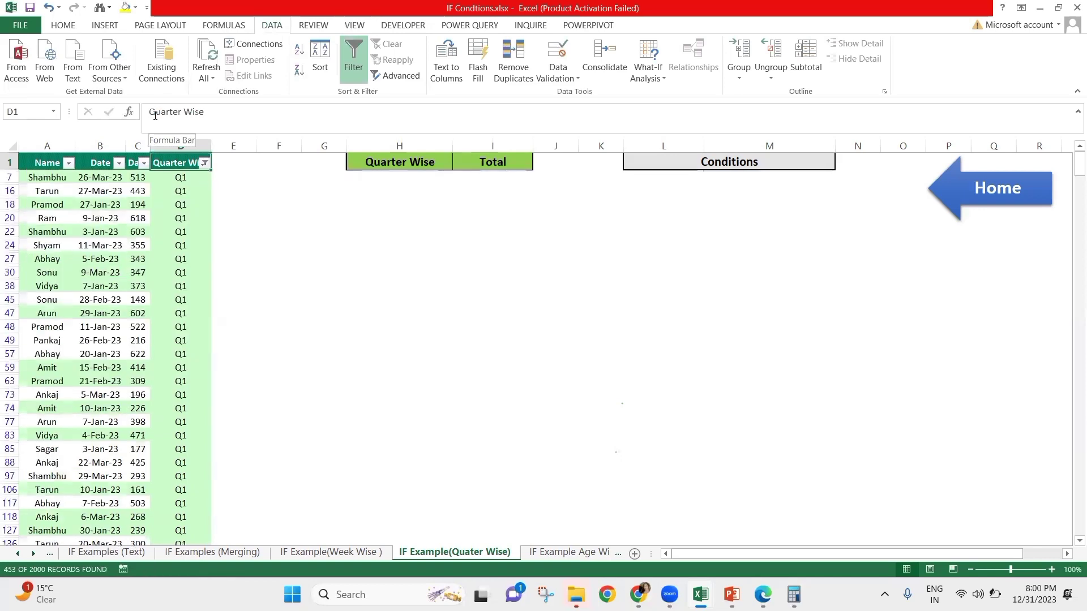
{"action": "key", "text": "Left"}
{"action": "key", "text": "Left"}
{"action": "key", "text": "alt+Down"}
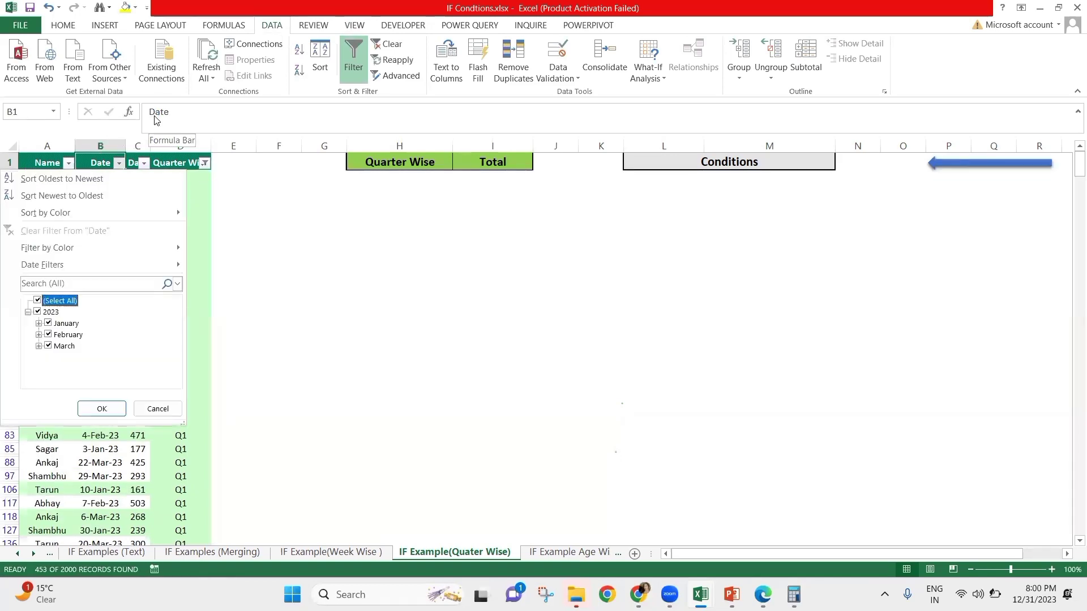
{"action": "key", "text": "Down"}
{"action": "key", "text": "Down"}
{"action": "key", "text": "Down"}
{"action": "key", "text": "Down"}
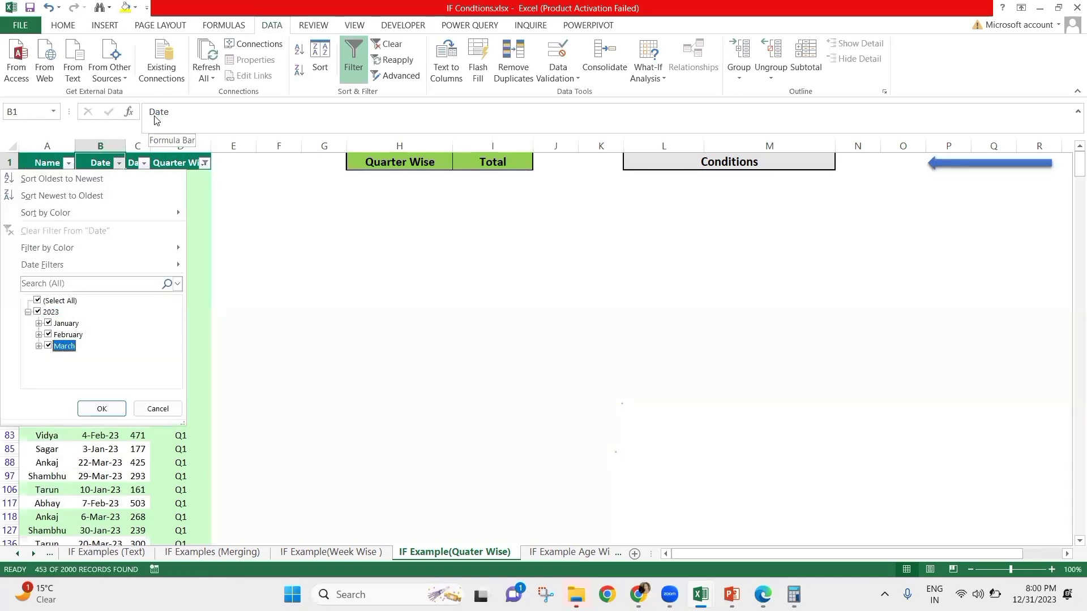
{"action": "key", "text": "Escape"}
{"action": "key", "text": "Right"}
{"action": "key", "text": "Right"}
{"action": "key", "text": "alt+Down"}
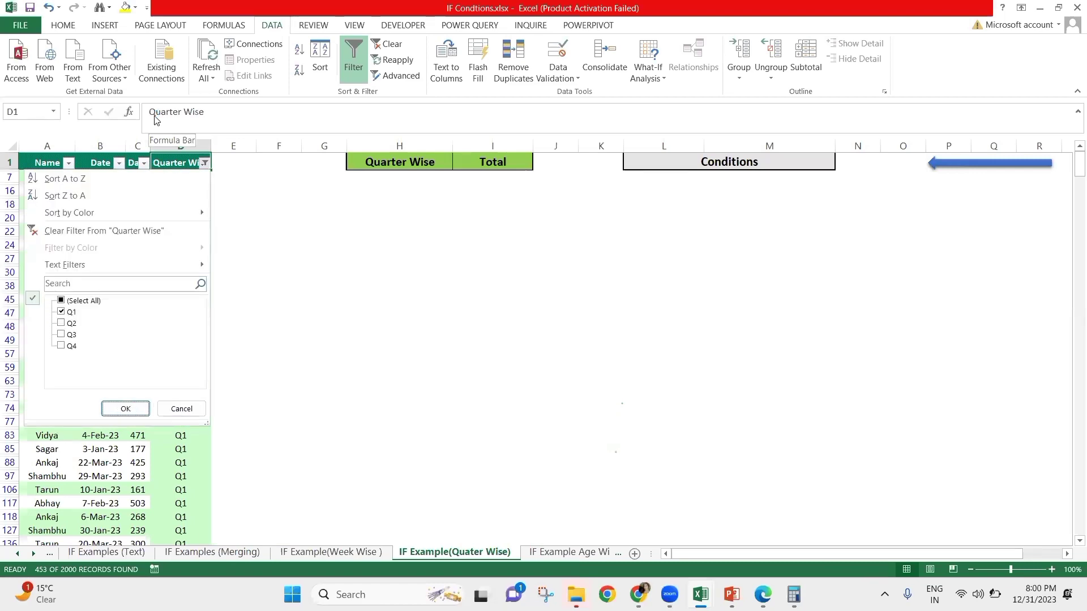
{"action": "key", "text": "Up"}
{"action": "key", "text": "space"}
{"action": "key", "text": "space"}
{"action": "key", "text": "Down"}
{"action": "key", "text": "Down"}
{"action": "key", "text": "space"}
{"action": "key", "text": "Return"}
{"action": "key", "text": "Left"}
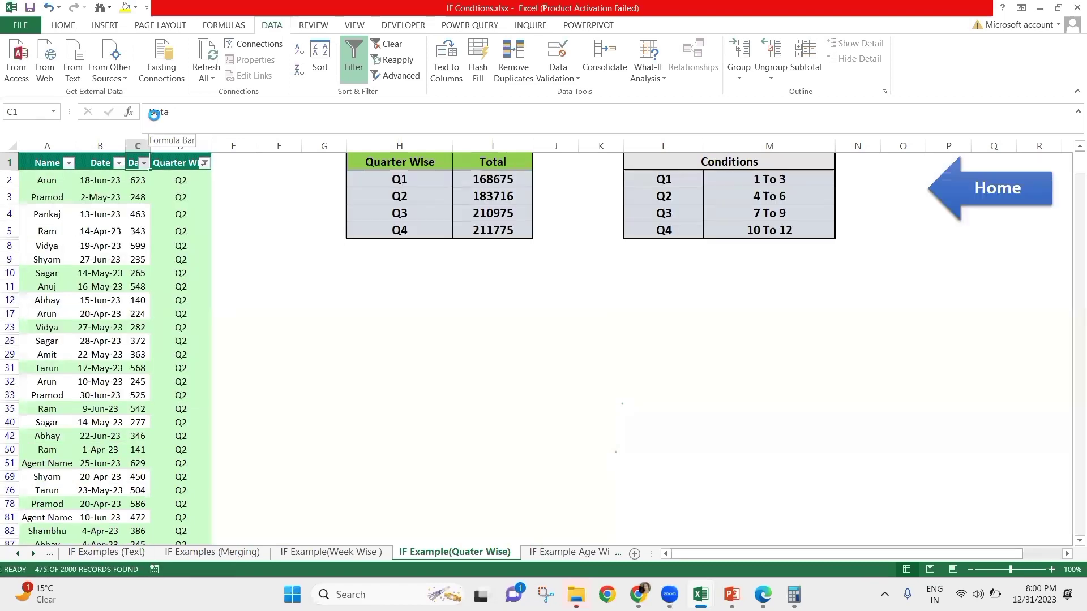
{"action": "key", "text": "alt+Down"}
{"action": "key", "text": "Escape"}
{"action": "key", "text": "Left"}
{"action": "key", "text": "alt+Down"}
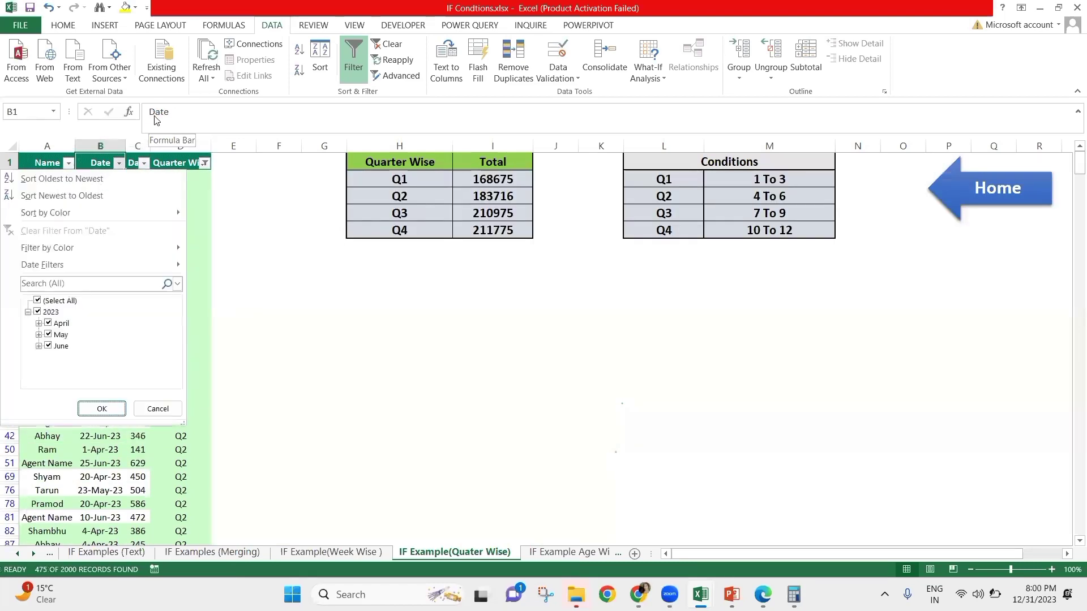
{"action": "key", "text": "Up"}
{"action": "key", "text": "Down"}
{"action": "key", "text": "Down"}
{"action": "key", "text": "Down"}
{"action": "key", "text": "Down"}
{"action": "key", "text": "Up"}
{"action": "key", "text": "Up"}
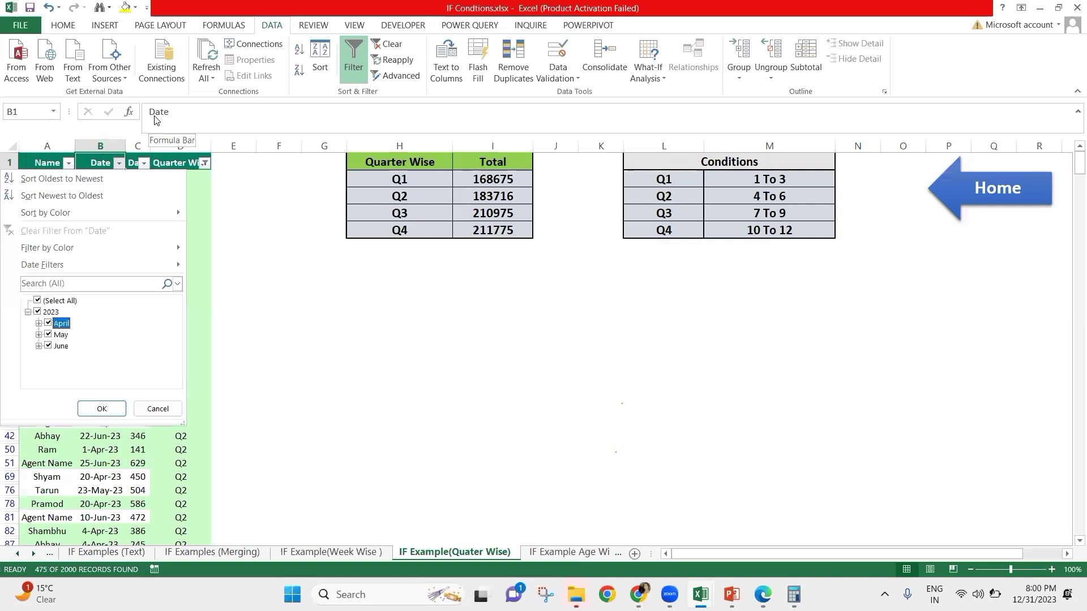
{"action": "key", "text": "Escape"}
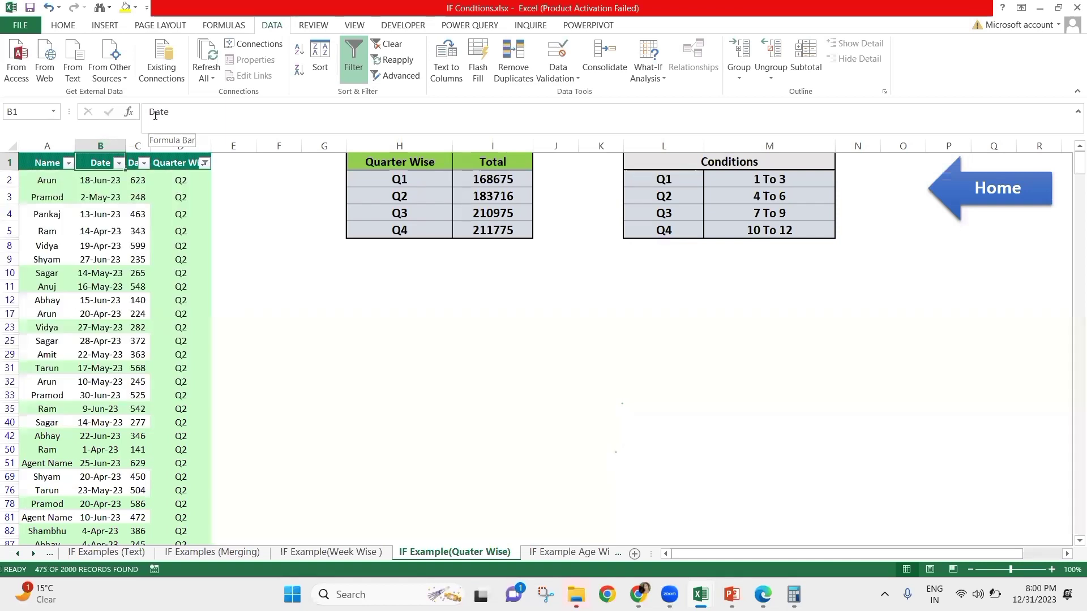
{"action": "key", "text": "Right"}
{"action": "key", "text": "Right"}
{"action": "key", "text": "Right"}
{"action": "key", "text": "Left"}
{"action": "key", "text": "alt+Down"}
{"action": "key", "text": "Up"}
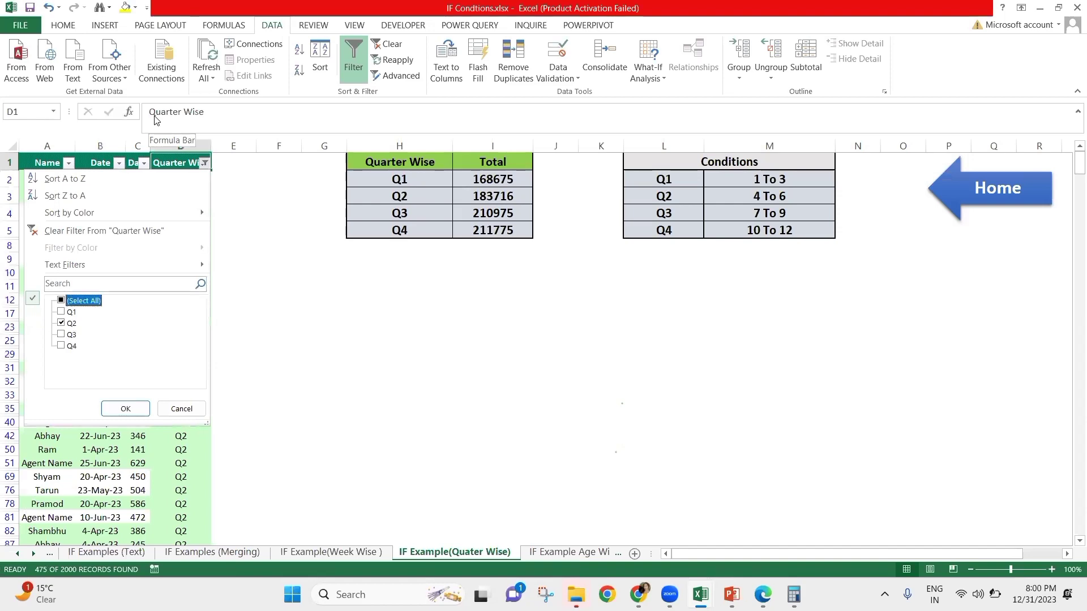
{"action": "key", "text": "Down"}
{"action": "key", "text": "Down"}
{"action": "key", "text": "Down"}
{"action": "key", "text": "space"}
{"action": "key", "text": "Return"}
{"action": "key", "text": "Left"}
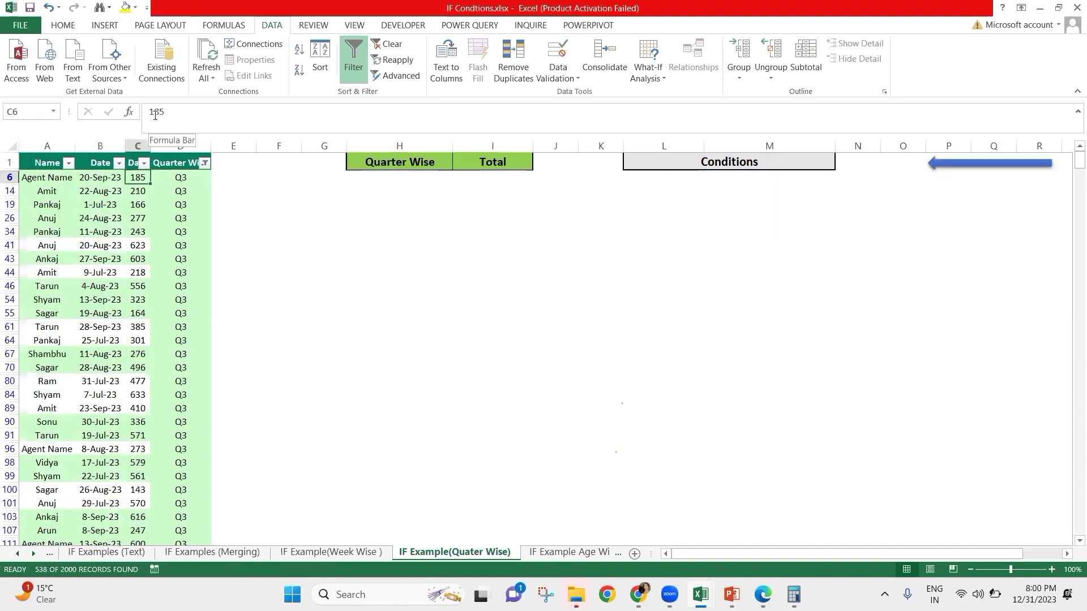
{"action": "key", "text": "Left"}
{"action": "key", "text": "alt+Down"}
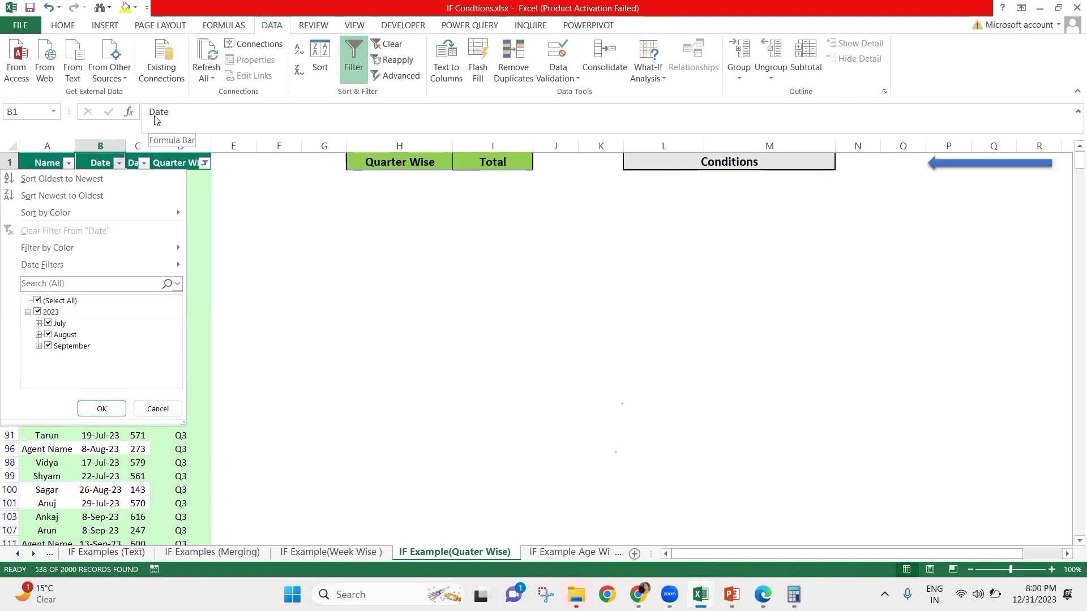
{"action": "key", "text": "Escape"}
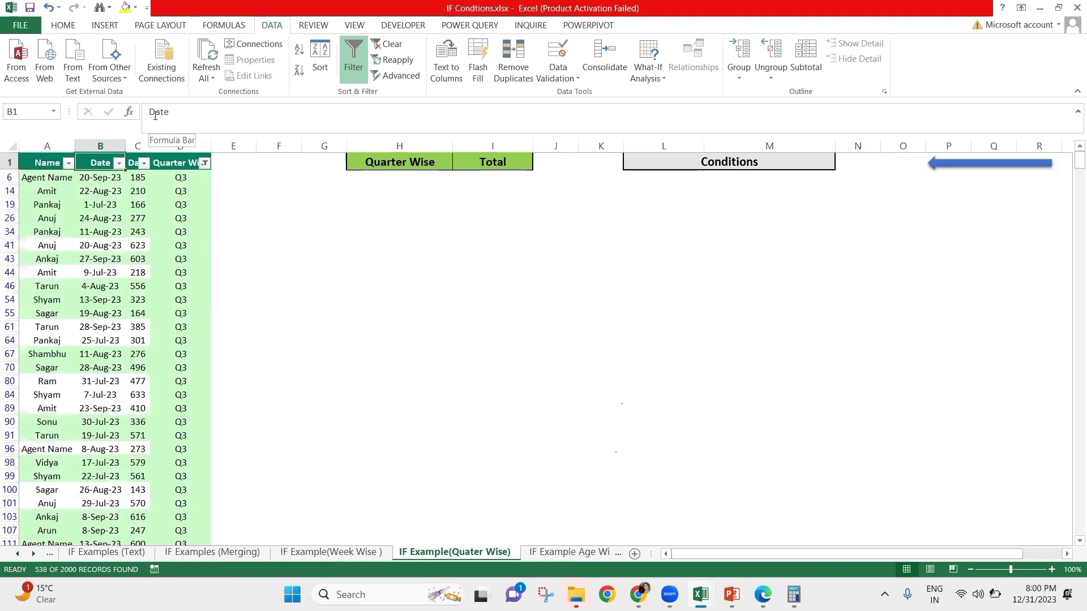
{"action": "key", "text": "alt"}
{"action": "key", "text": "a"}
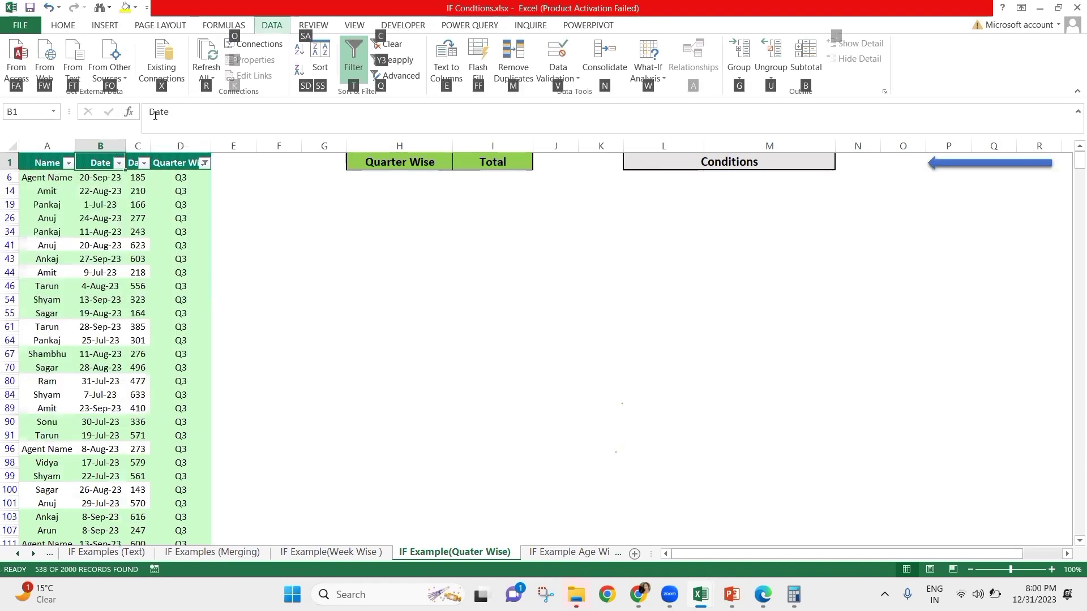
{"action": "key", "text": "t"}
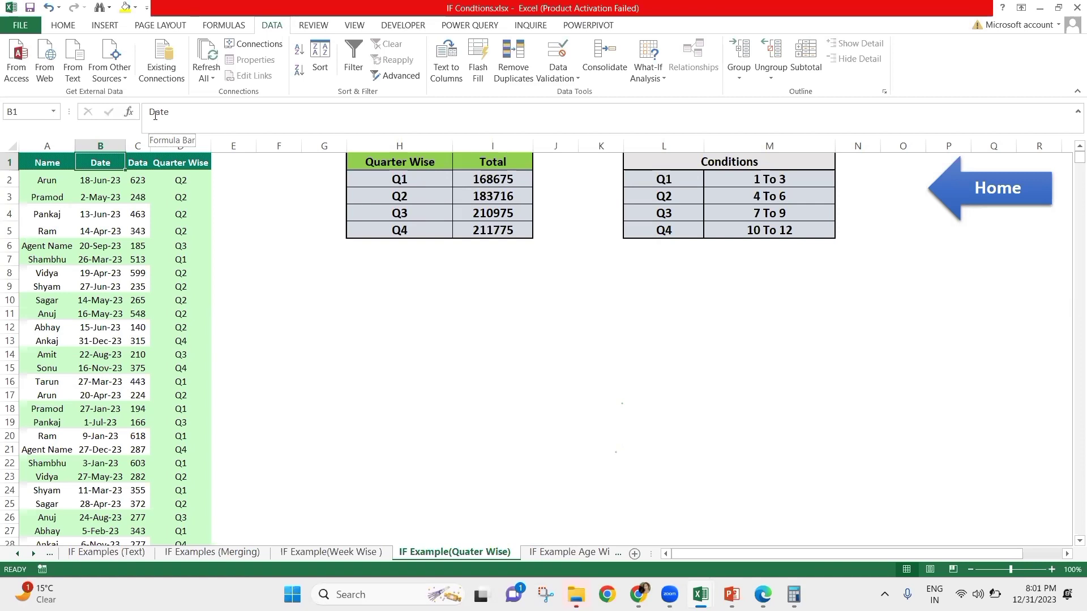
- Clear the Status results in C2:C16 on the IF Example Age Wise sheet
{"action": "key", "text": "ctrl+Page_Down"}
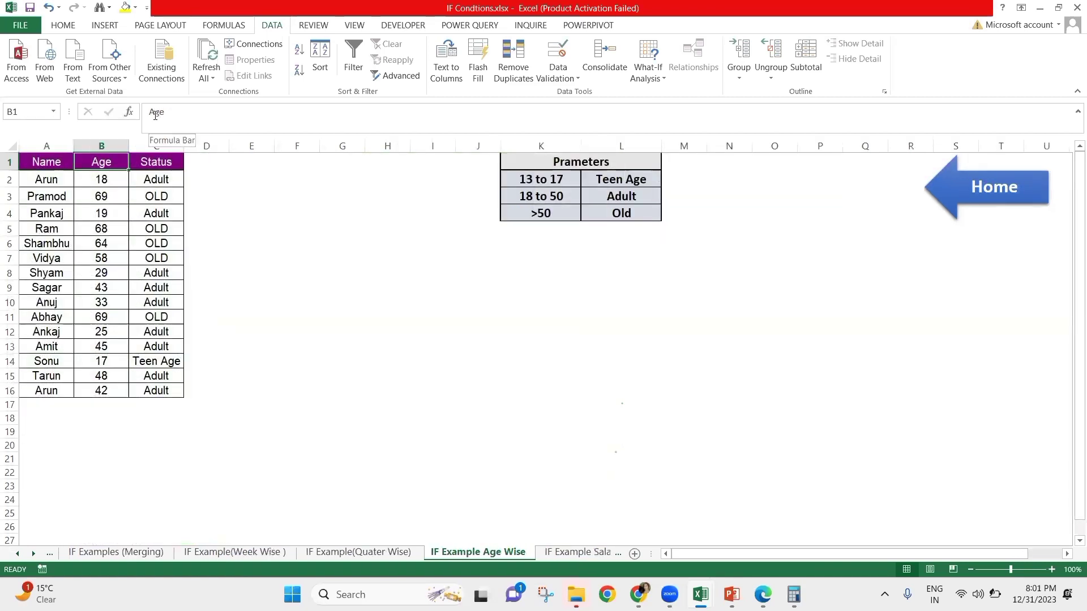
{"action": "key", "text": "Right"}
{"action": "key", "text": "Right"}
{"action": "key", "text": "Down"}
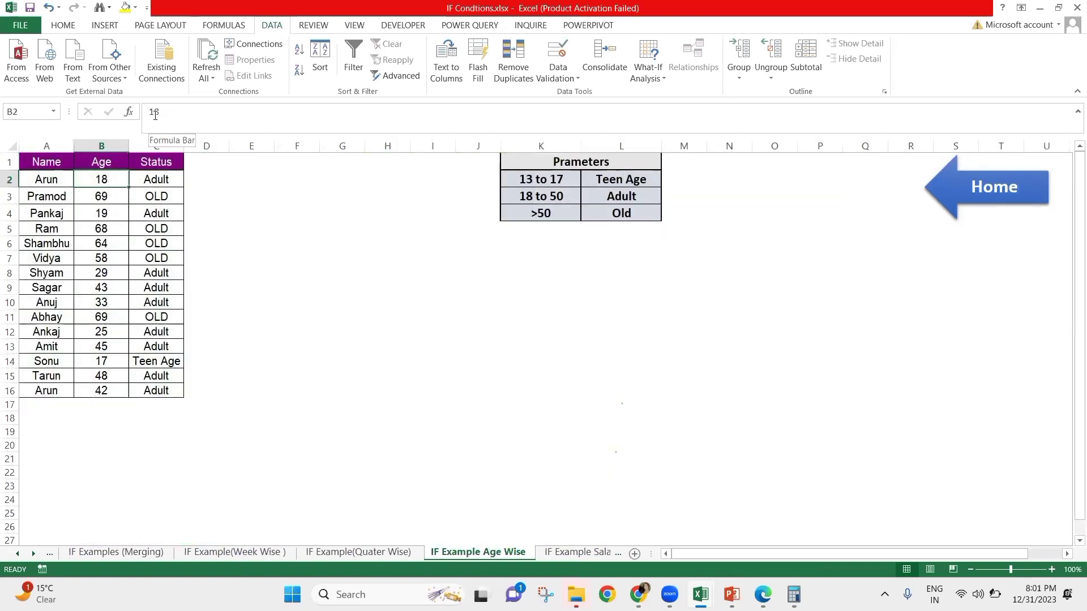
{"action": "key", "text": "ctrl+shift+Down"}
{"action": "key", "text": "Delete"}
- Review the Prameters age ranges, then switch to the IF Example Salary Wise sheet
{"action": "key", "text": "ctrl+Up"}
{"action": "key", "text": "Right"}
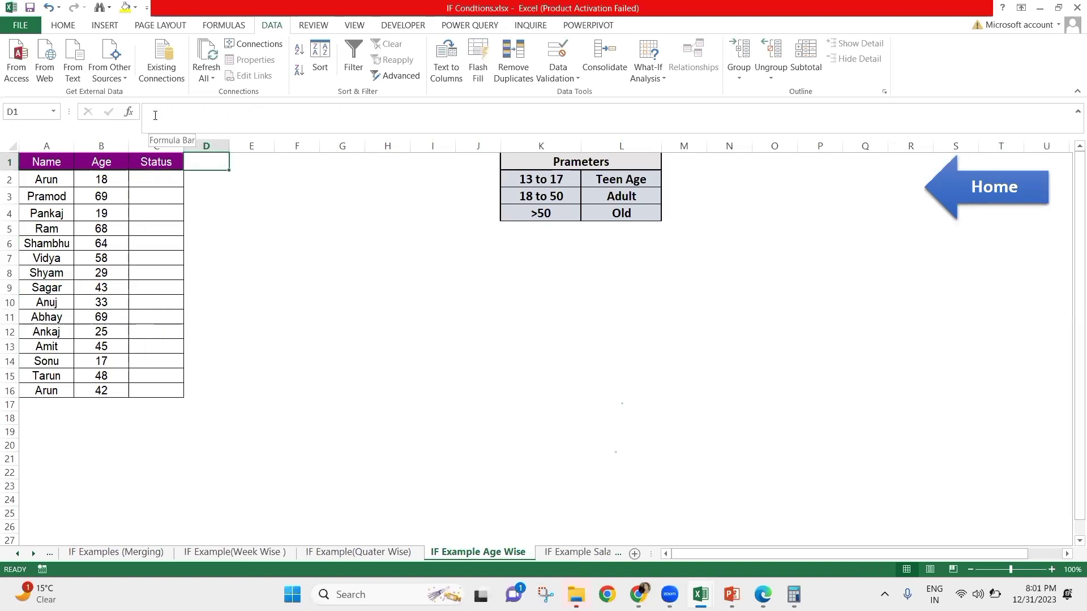
{"action": "key", "text": "Right"}
{"action": "key", "text": "Right"}
{"action": "key", "text": "Right"}
{"action": "key", "text": "Right"}
{"action": "key", "text": "Down"}
{"action": "key", "text": "Right"}
{"action": "key", "text": "Right"}
{"action": "key", "text": "Right"}
{"action": "key", "text": "Right"}
{"action": "key", "text": "Left"}
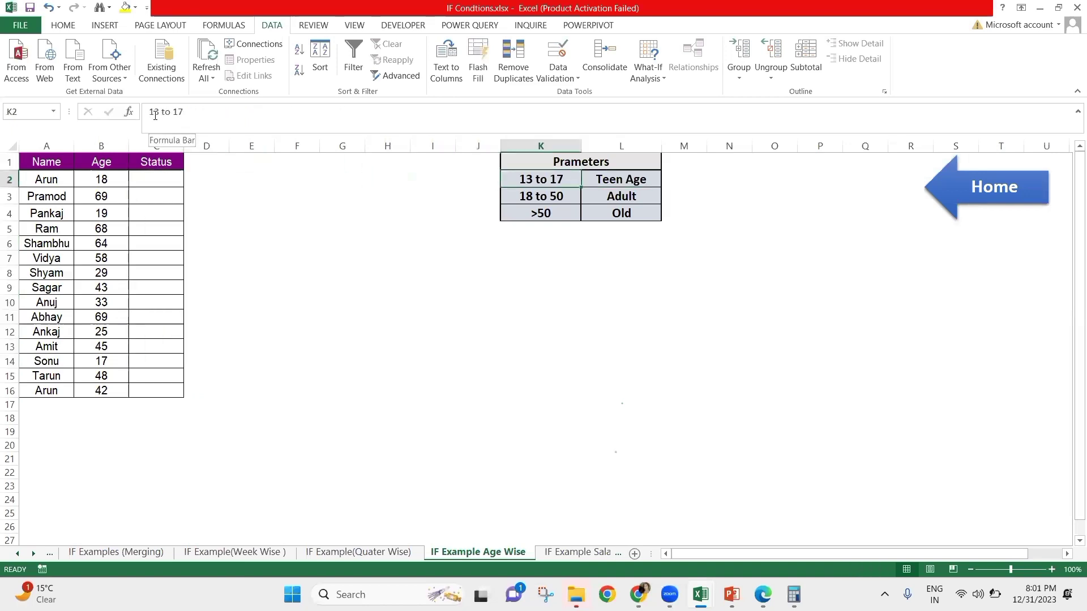
{"action": "key", "text": "Down"}
{"action": "key", "text": "Up"}
{"action": "key", "text": "Left"}
{"action": "key", "text": "Left"}
{"action": "key", "text": "Left"}
{"action": "key", "text": "Left"}
{"action": "key", "text": "Left"}
{"action": "key", "text": "Left"}
{"action": "key", "text": "Left"}
{"action": "key", "text": "Left"}
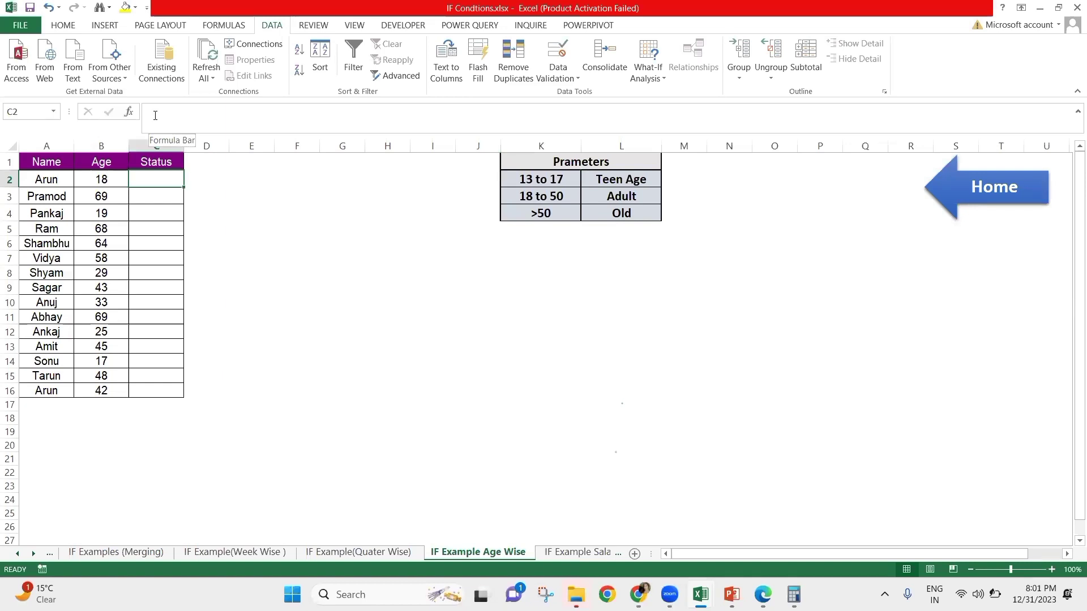
{"action": "key", "text": "ctrl+Page_Down"}
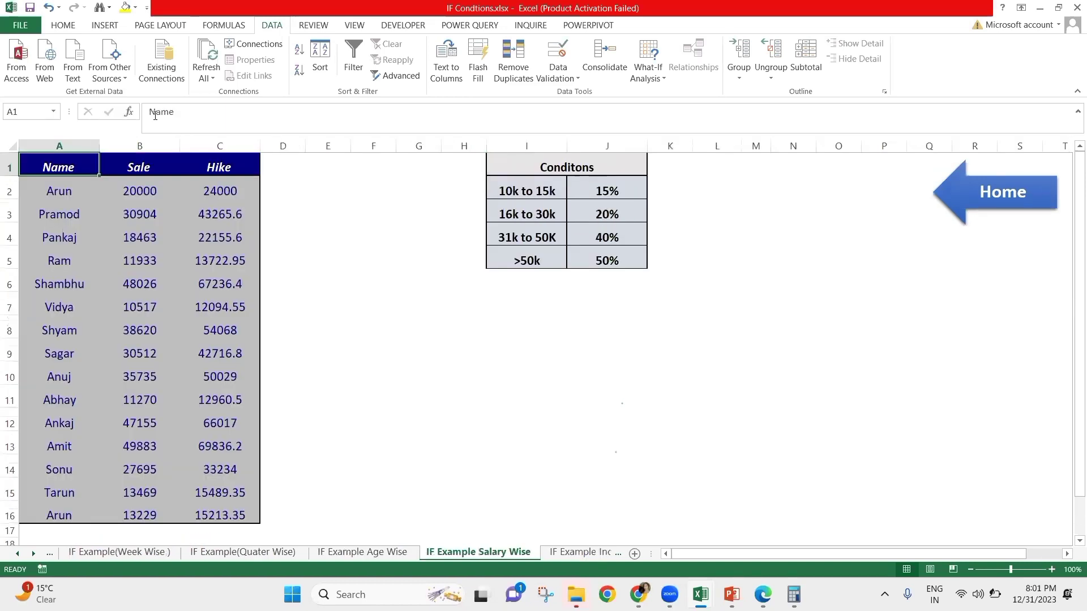
- Delete the existing Hike values in C2:C16
{"action": "key", "text": "Right"}
{"action": "key", "text": "Right"}
{"action": "key", "text": "Right"}
{"action": "key", "text": "Right"}
{"action": "key", "text": "Right"}
{"action": "key", "text": "Right"}
{"action": "key", "text": "Right"}
{"action": "key", "text": "Right"}
{"action": "key", "text": "Down"}
{"action": "key", "text": "Left"}
{"action": "key", "text": "Left"}
{"action": "key", "text": "Left"}
{"action": "key", "text": "Left"}
{"action": "key", "text": "Left"}
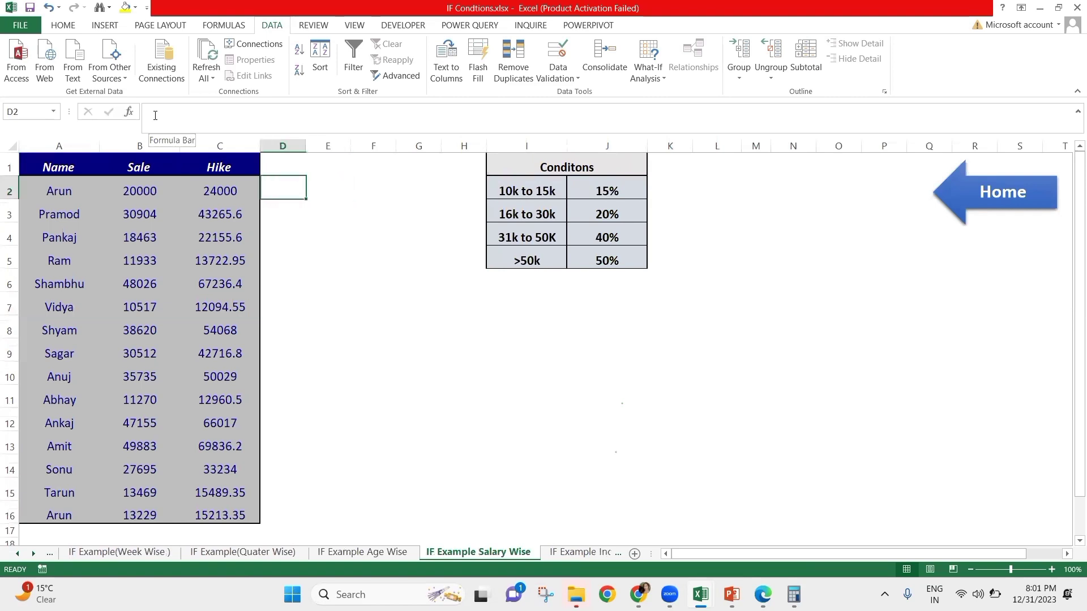
{"action": "key", "text": "Left"}
{"action": "key", "text": "ctrl+shift+Down"}
{"action": "key", "text": "Delete"}
{"action": "key", "text": "Up"}
{"action": "key", "text": "Down"}
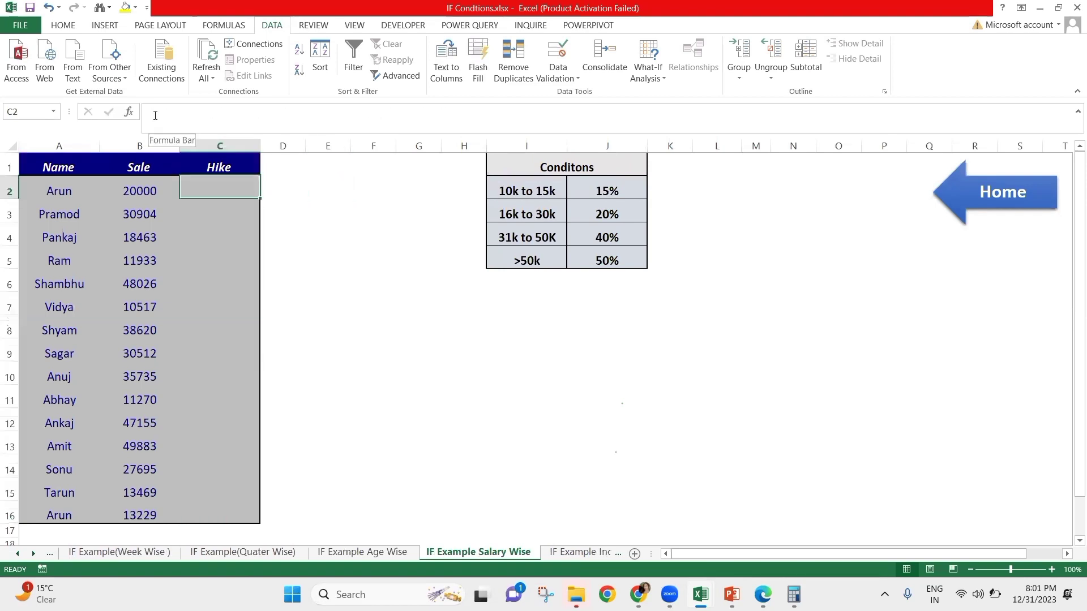
- Check the first Conditons rows: 10k to 15k at 15% and 16k to 30k at 20%
{"action": "key", "text": "Right"}
{"action": "key", "text": "Right"}
{"action": "key", "text": "Right"}
{"action": "key", "text": "Right"}
{"action": "key", "text": "Right"}
{"action": "key", "text": "Right"}
{"action": "key", "text": "Right"}
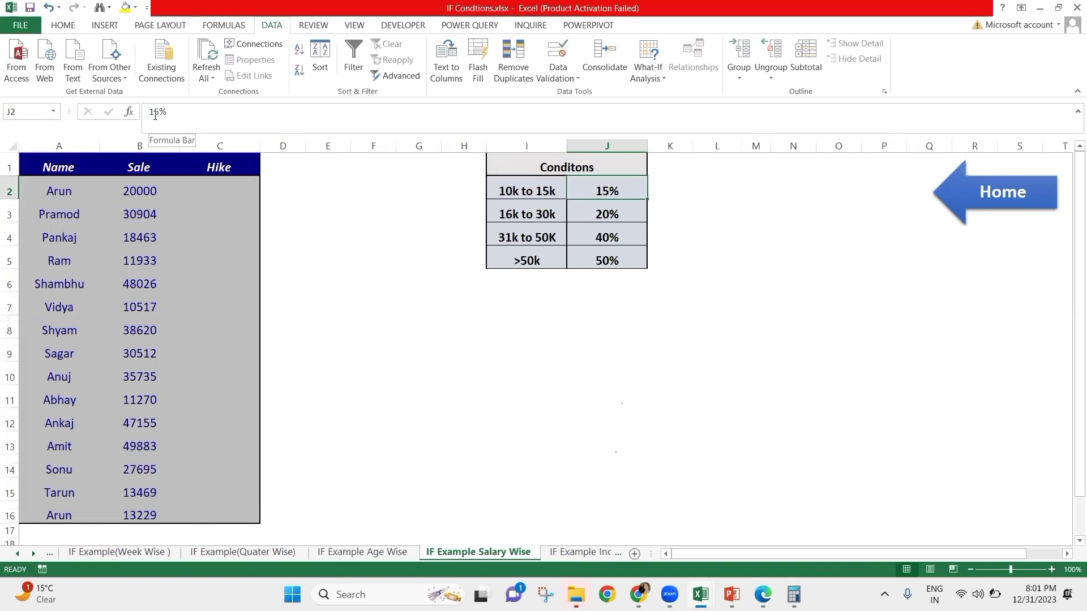
{"action": "key", "text": "Left"}
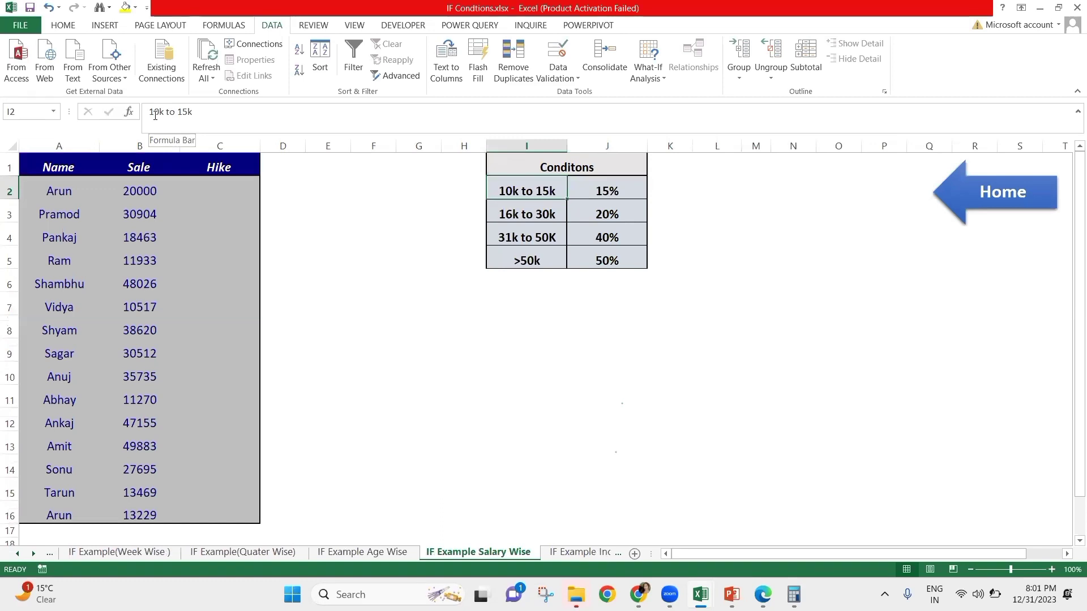
{"action": "key", "text": "Left"}
{"action": "key", "text": "Right"}
{"action": "key", "text": "Right"}
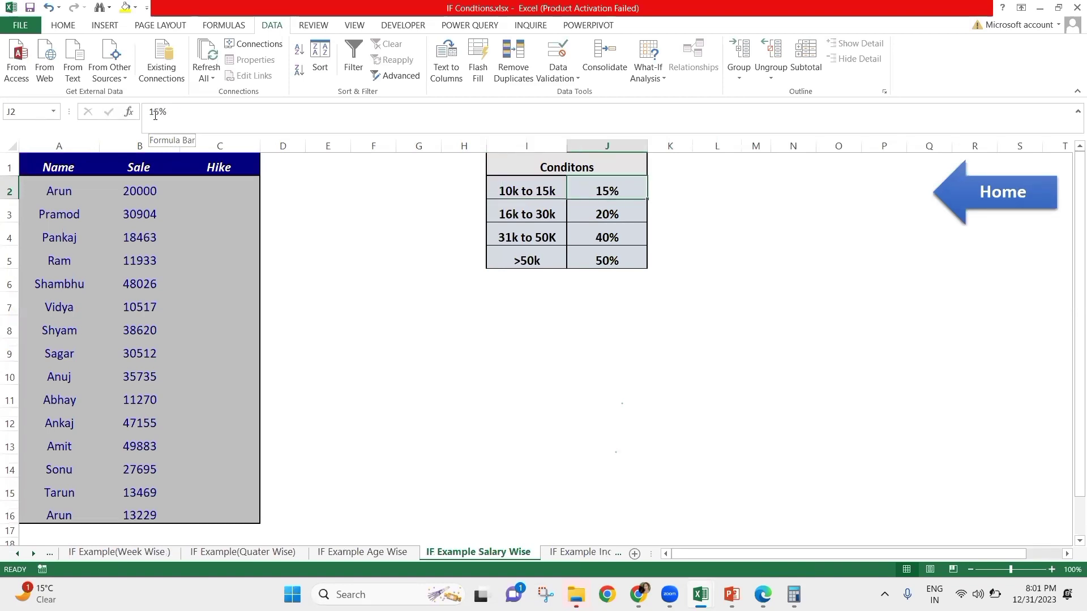
{"action": "key", "text": "Left"}
{"action": "key", "text": "Down"}
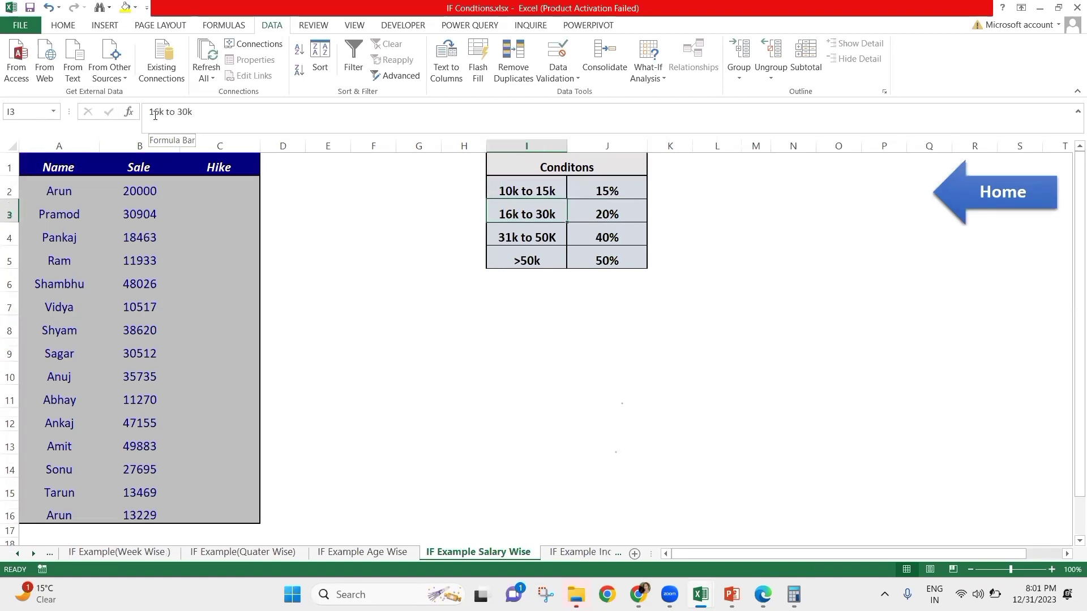
{"action": "key", "text": "Right"}
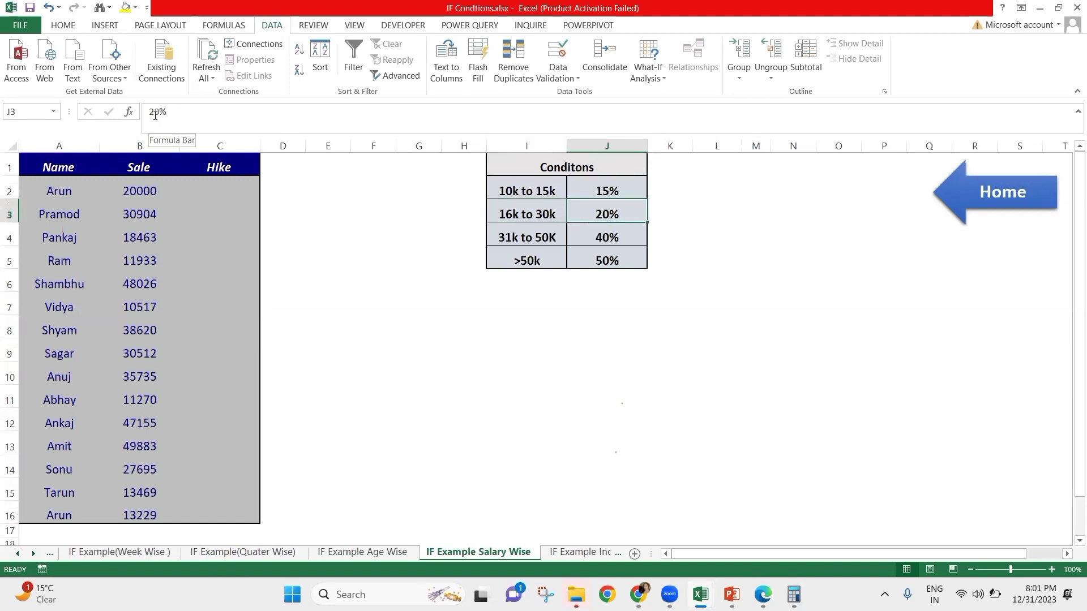
- Check the remaining Conditons rows: 31k to 50K at 40% and the >50k range
{"action": "key", "text": "Left"}
{"action": "key", "text": "Down"}
{"action": "key", "text": "Down"}
{"action": "key", "text": "Up"}
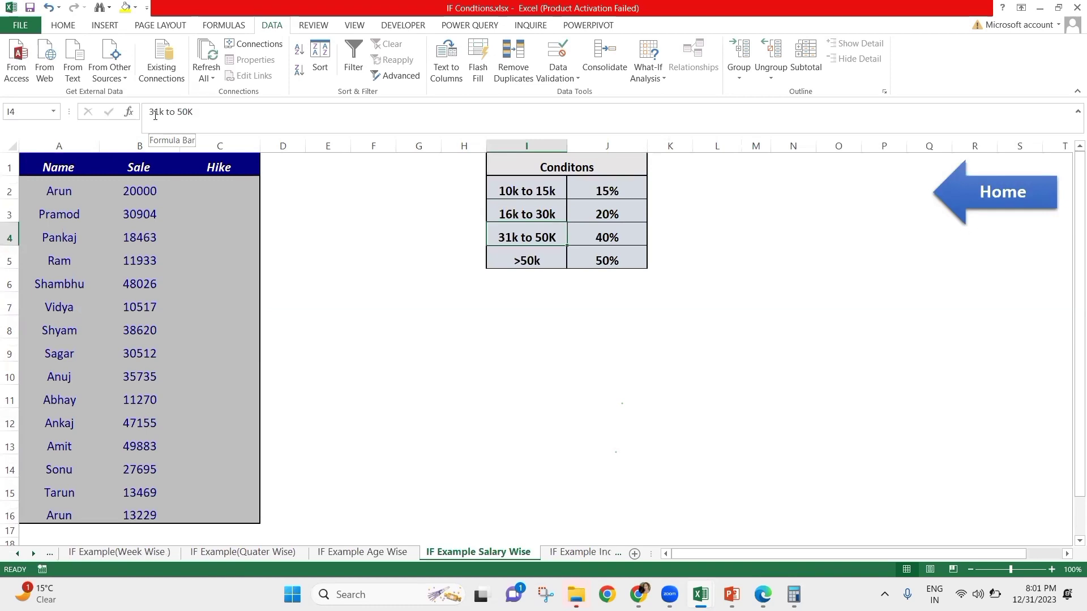
{"action": "key", "text": "Right"}
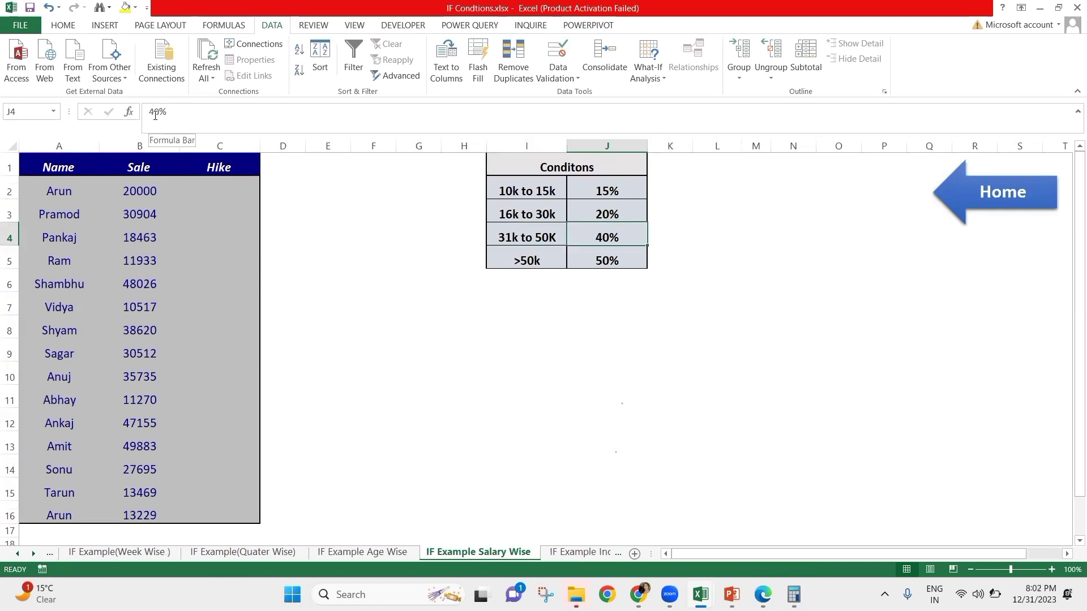
{"action": "key", "text": "Left"}
{"action": "key", "text": "Down"}
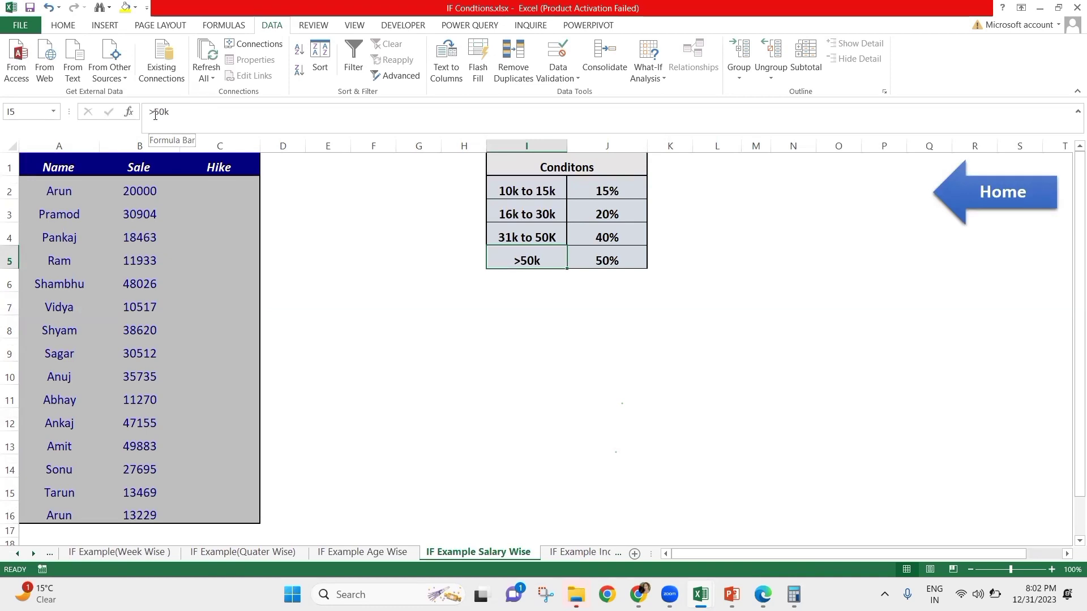
{"action": "key", "text": "Up"}
{"action": "key", "text": "Up"}
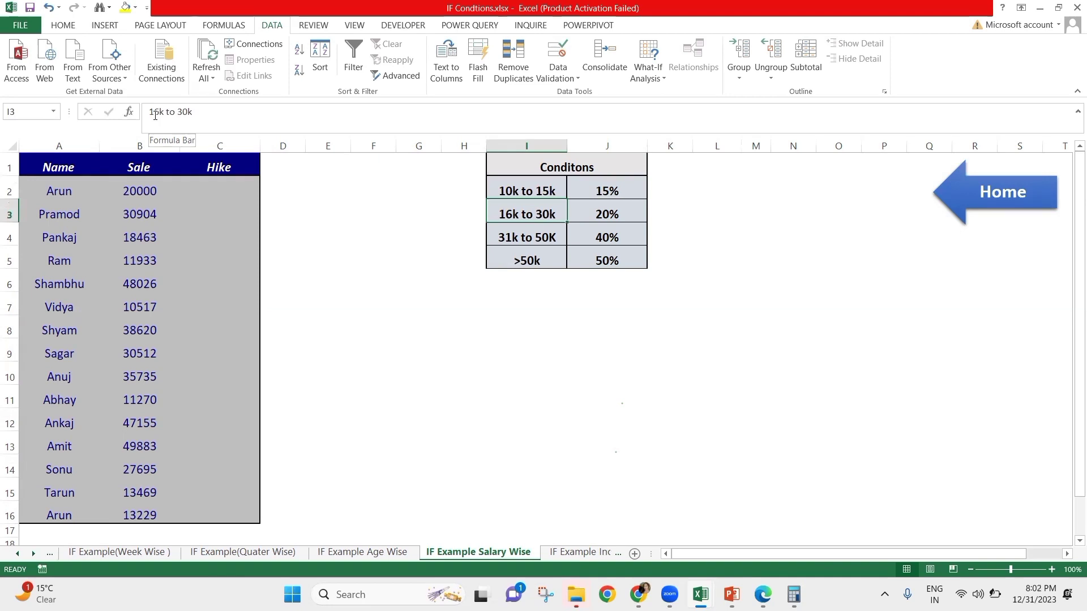
- Select the Name, Sale, Hike table and the Conditons table I1:J5, ending on C2
{"action": "key", "text": "Home"}
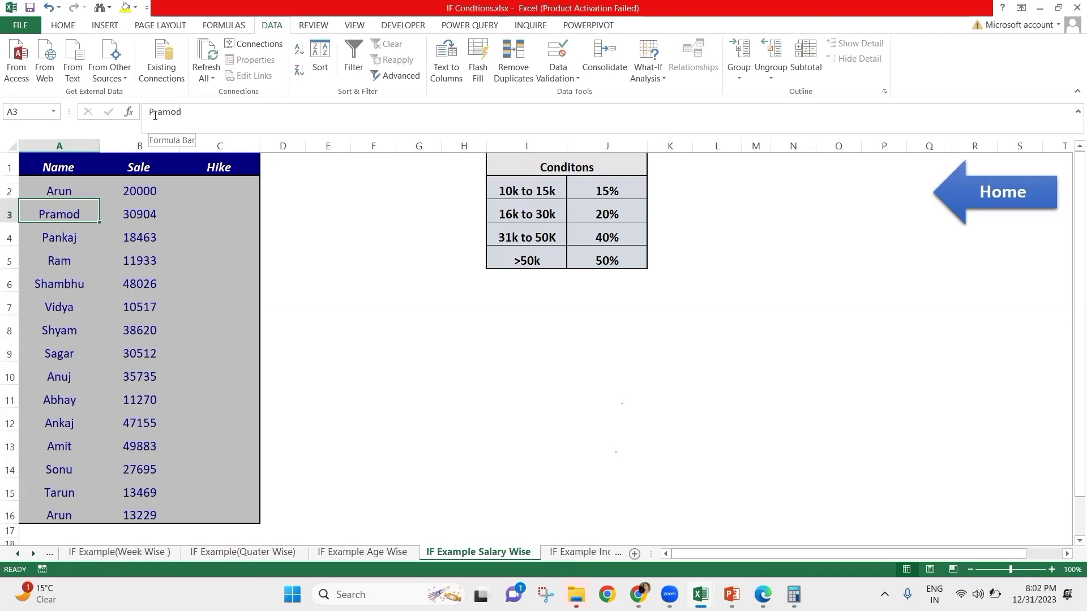
{"action": "key", "text": "Up"}
{"action": "key", "text": "Up"}
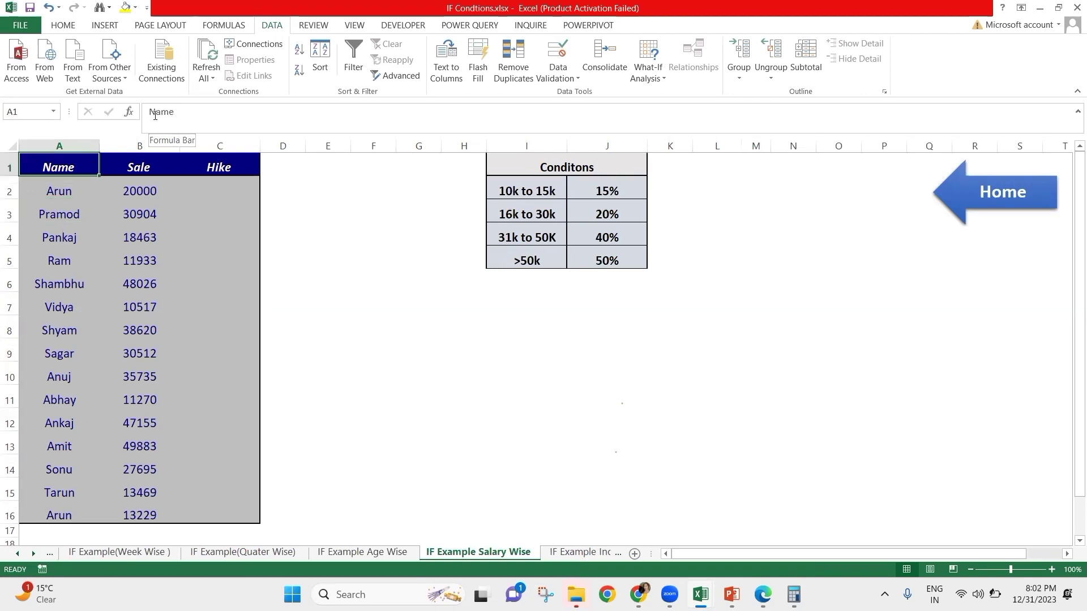
{"action": "key", "text": "ctrl+shift+Right"}
{"action": "key", "text": "ctrl+shift+Down"}
{"action": "key", "text": "Right"}
{"action": "key", "text": "Right"}
{"action": "key", "text": "Right"}
{"action": "key", "text": "Right"}
{"action": "key", "text": "Right"}
{"action": "key", "text": "Right"}
{"action": "key", "text": "Right"}
{"action": "key", "text": "Right"}
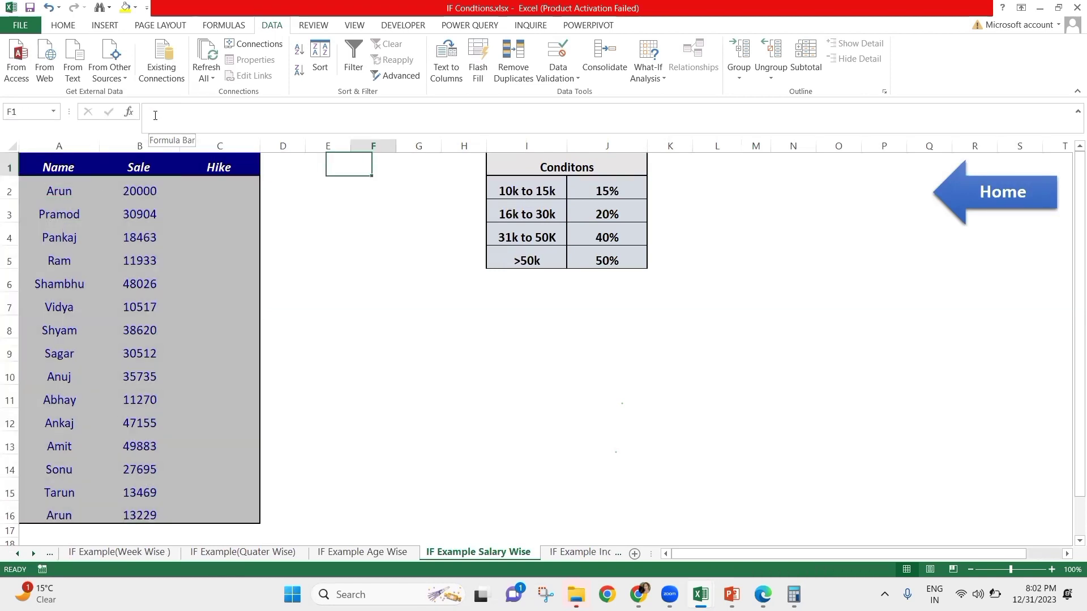
{"action": "key", "text": "ctrl+shift+Right"}
{"action": "key", "text": "ctrl+shift+Down"}
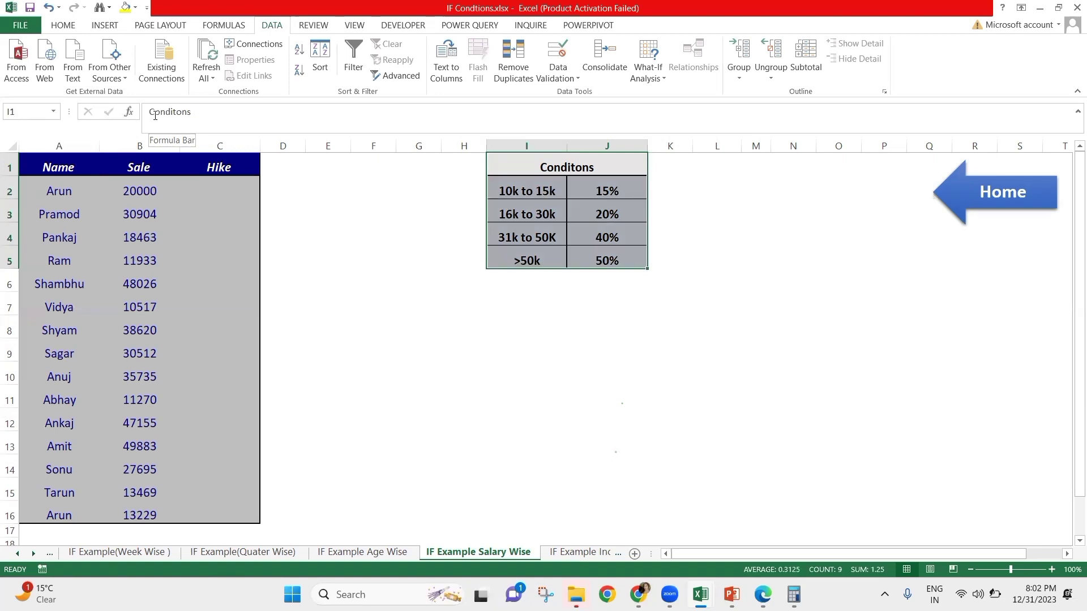
{"action": "key", "text": "Left"}
{"action": "key", "text": "Left"}
{"action": "key", "text": "Left"}
{"action": "key", "text": "Left"}
{"action": "key", "text": "Left"}
{"action": "key", "text": "Left"}
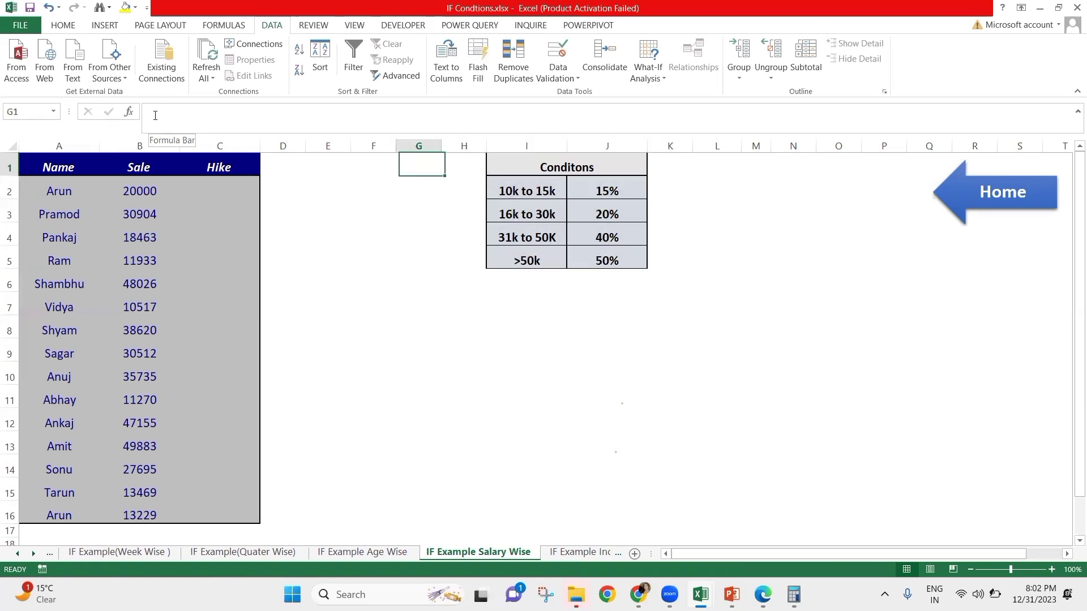
{"action": "key", "text": "Down"}
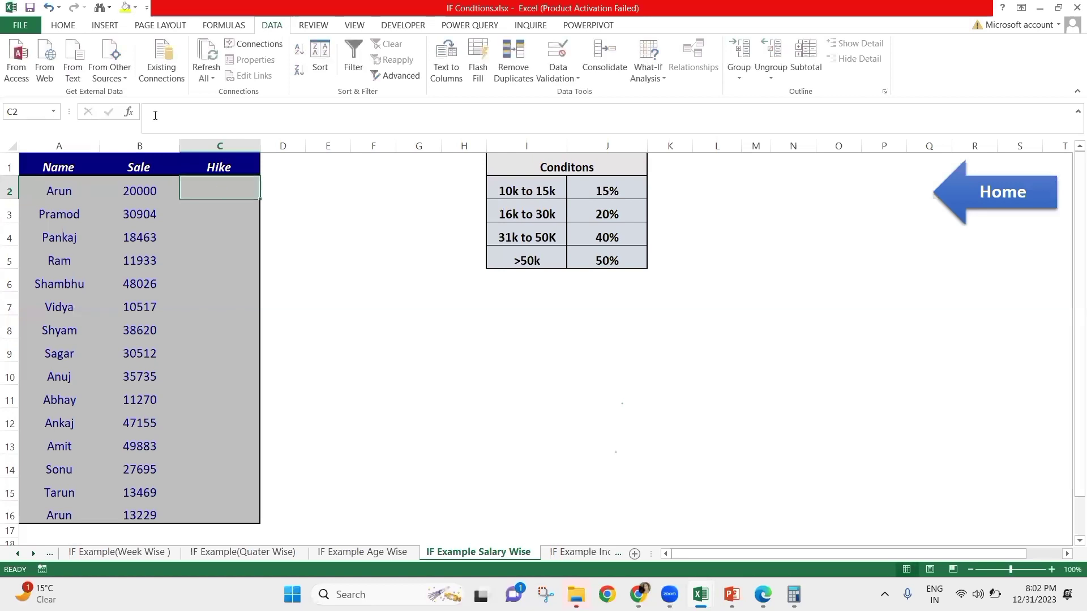
{"action": "type", "text": "="}
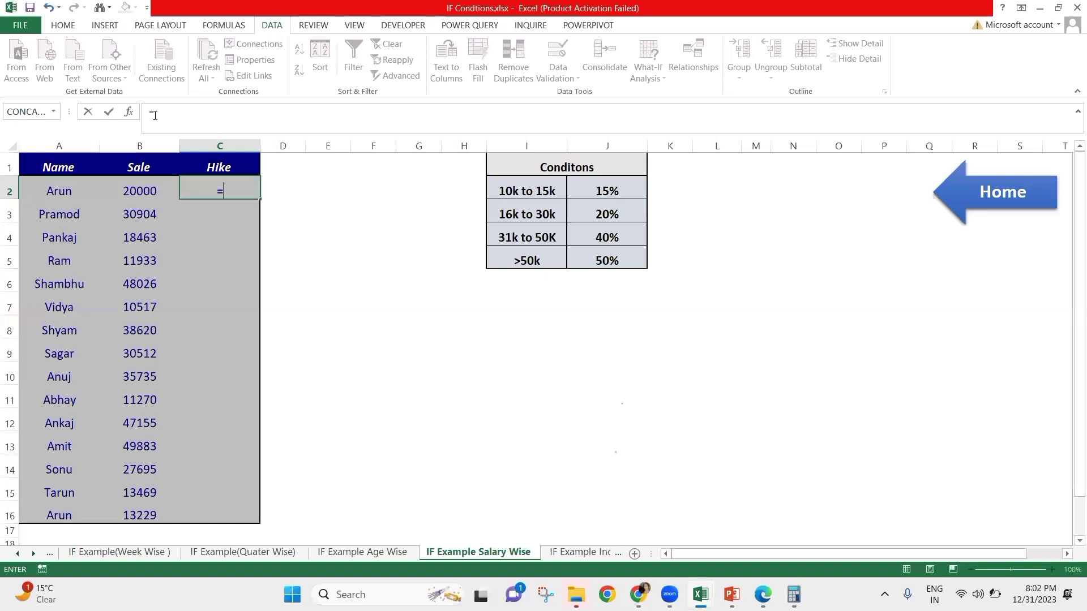
{"action": "type", "text": "if"}
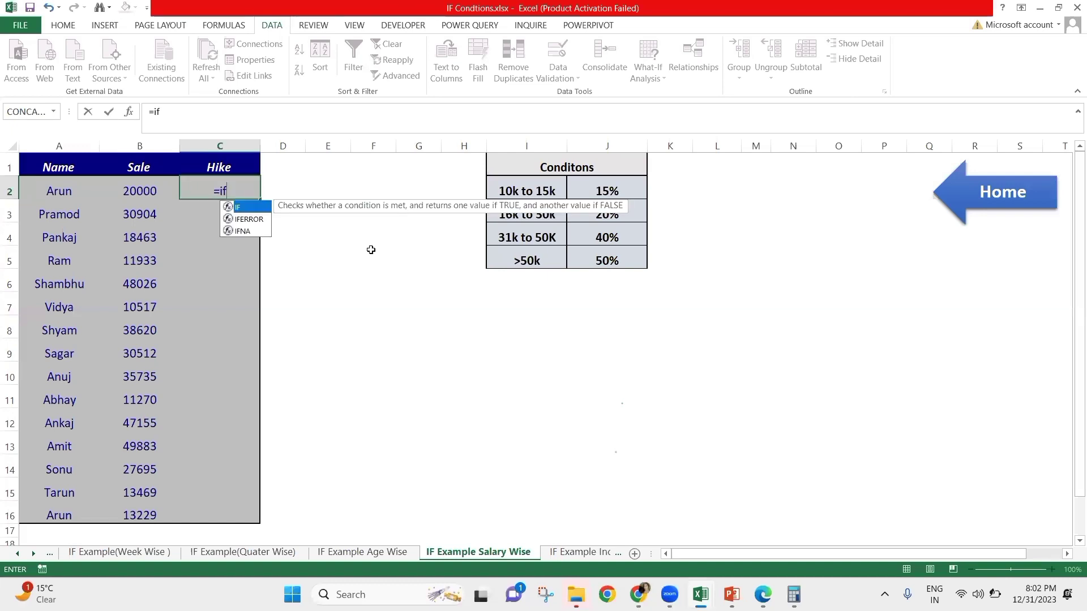
{"action": "key", "text": "Tab"}
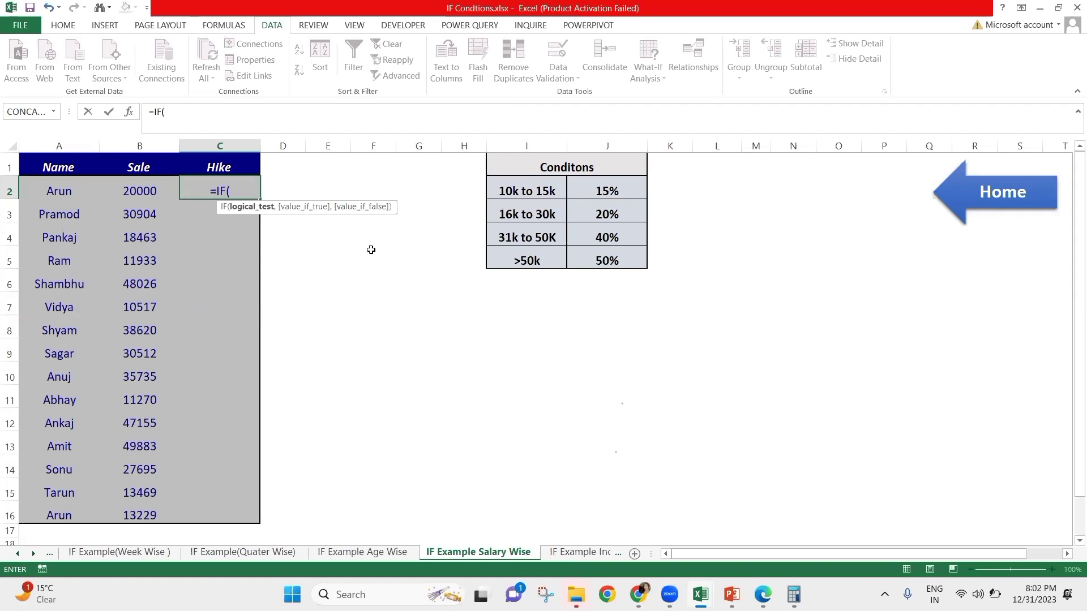
{"action": "key", "text": "Left"}
{"action": "type", "text": "<"}
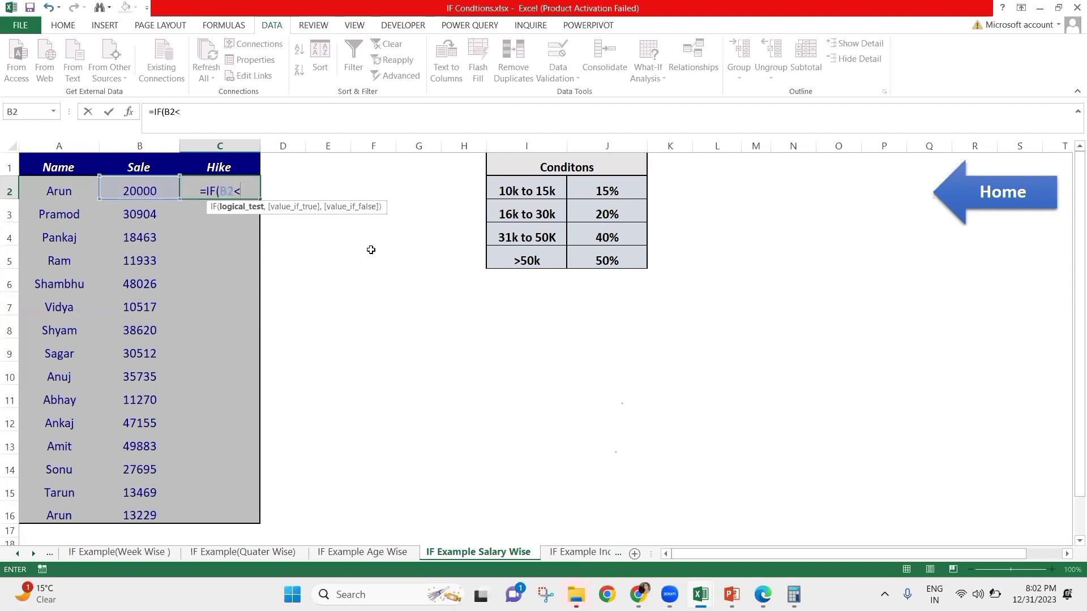
{"action": "type", "text": "15000"}
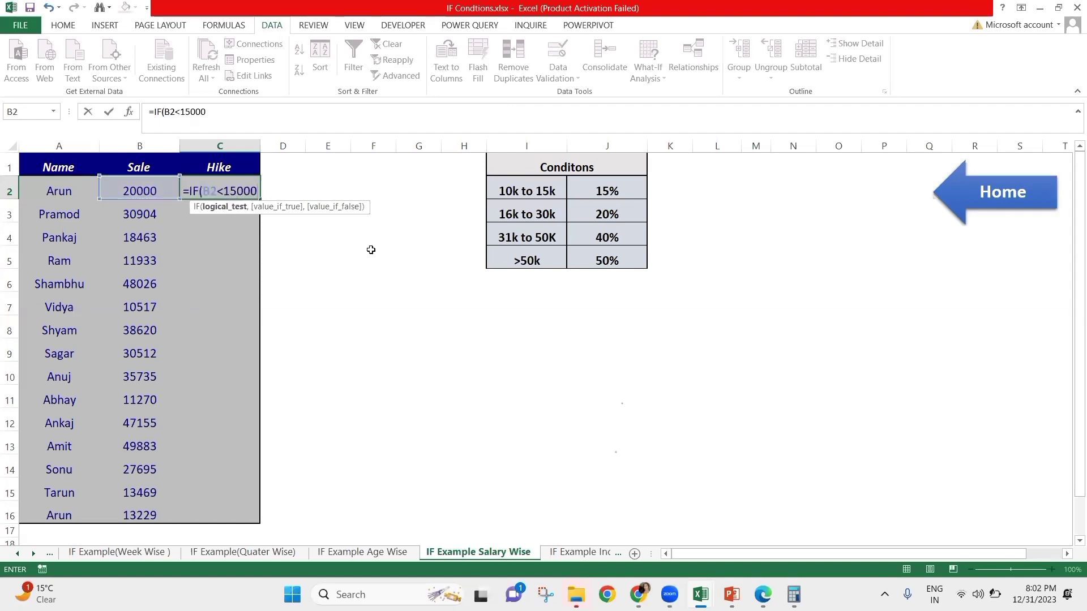
{"action": "type", "text": ","}
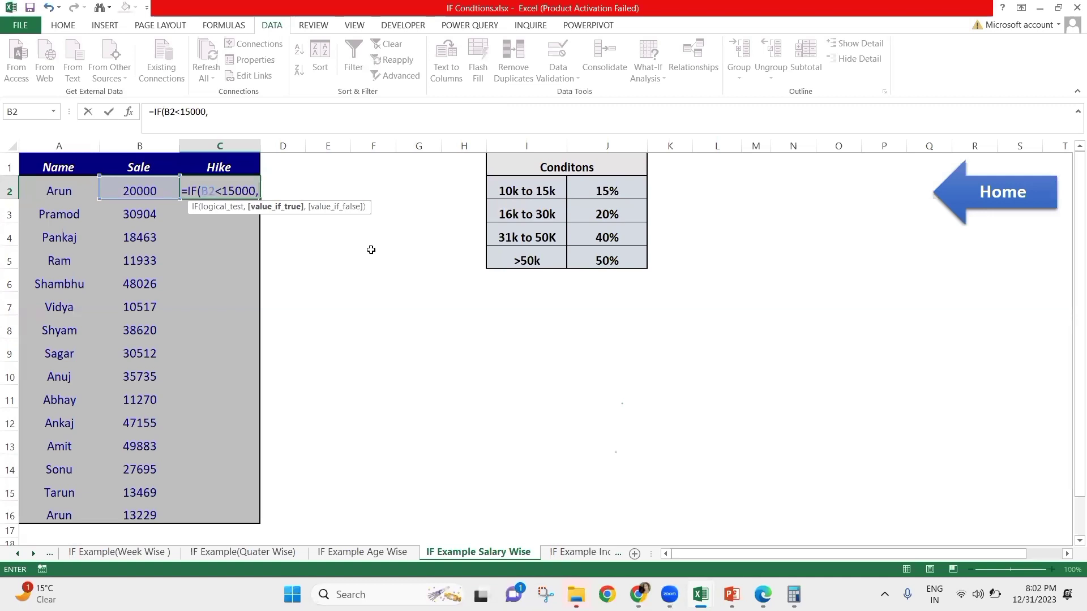
{"action": "key", "text": "Left"}
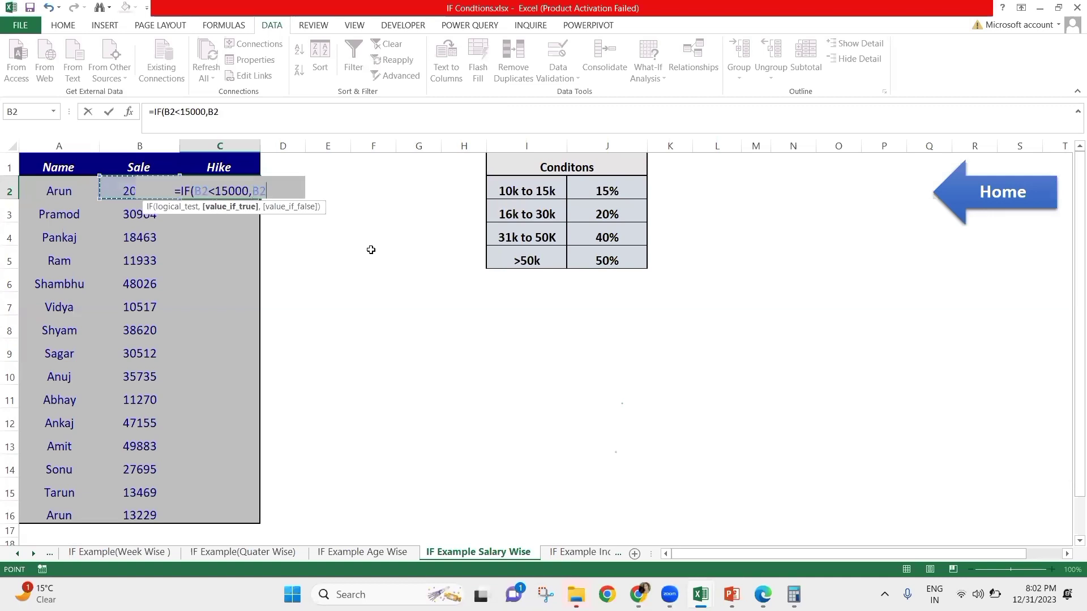
{"action": "type", "text": "*15"}
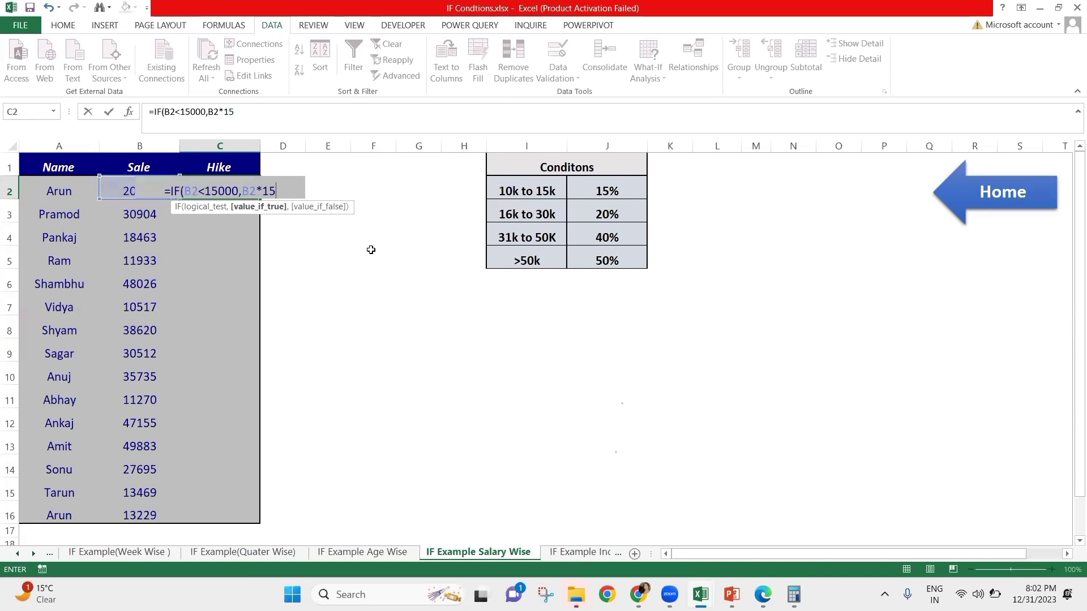
{"action": "type", "text": "/1000"}
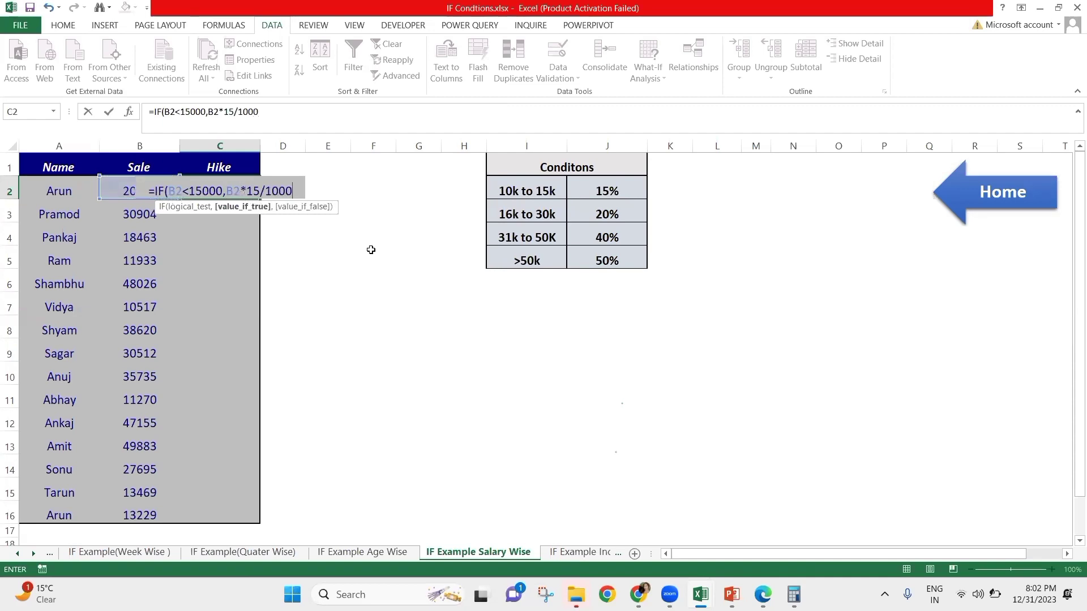
{"action": "key", "text": "BackSpace"}
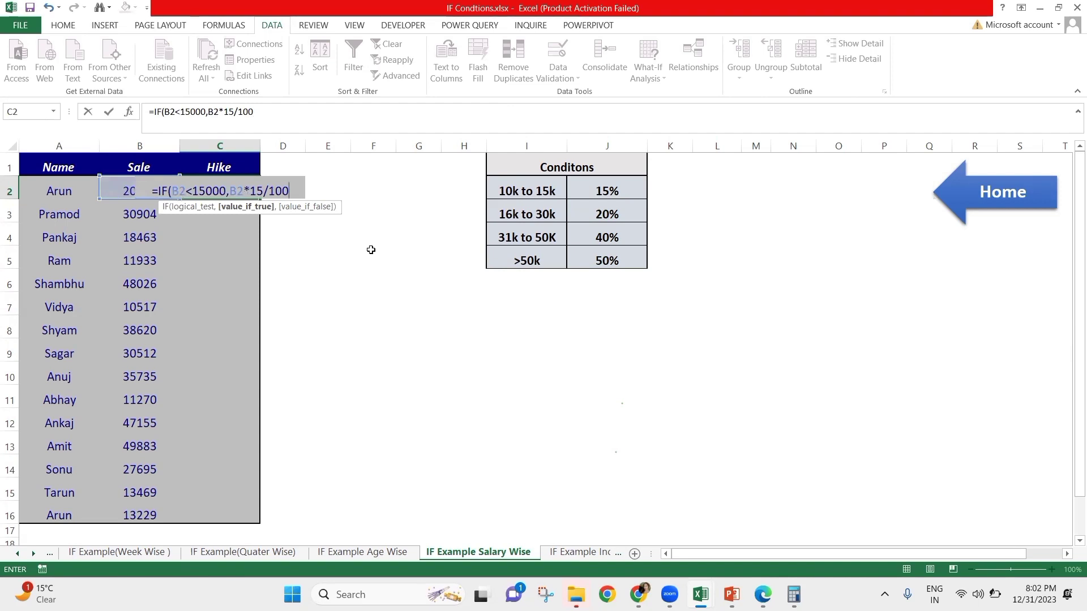
{"action": "key", "text": "Escape"}
{"action": "key", "text": "Up"}
{"action": "key", "text": "Down"}
{"action": "key", "text": "Left"}
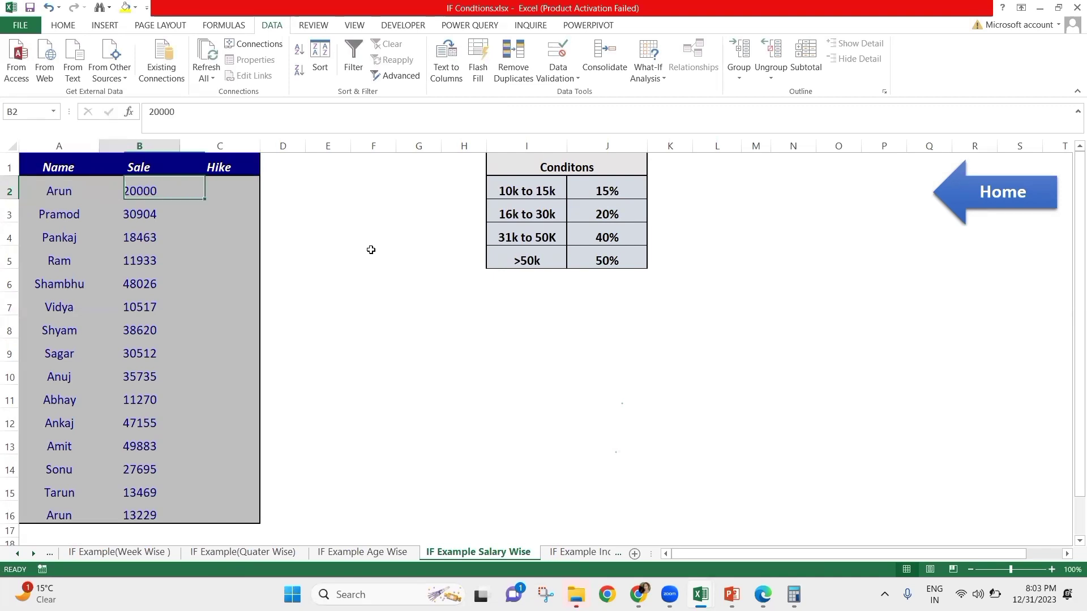
{"action": "key", "text": "Down"}
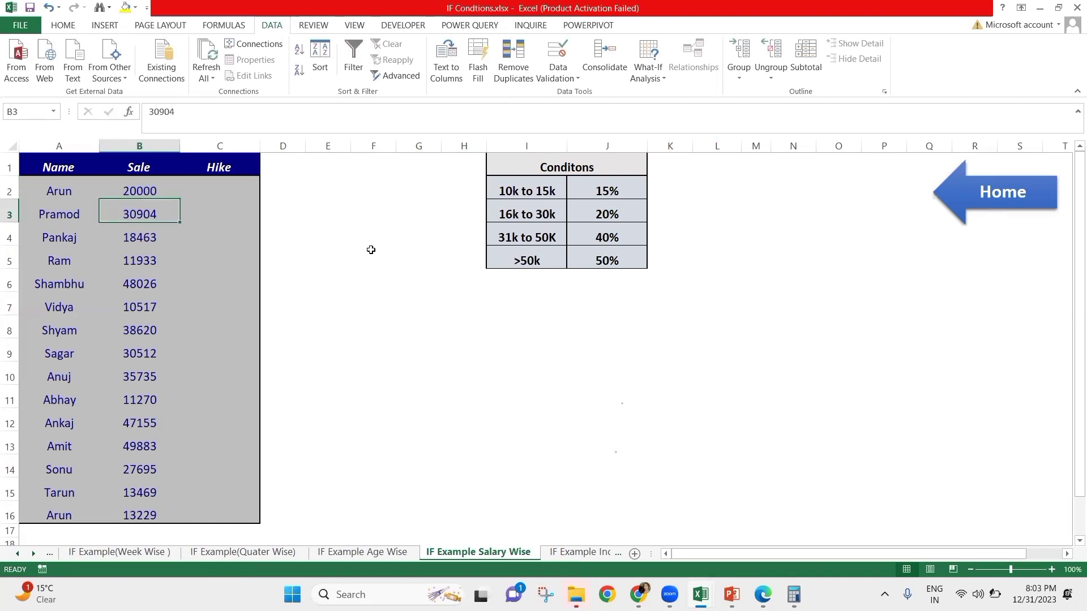
{"action": "key", "text": "Down"}
{"action": "key", "text": "Down"}
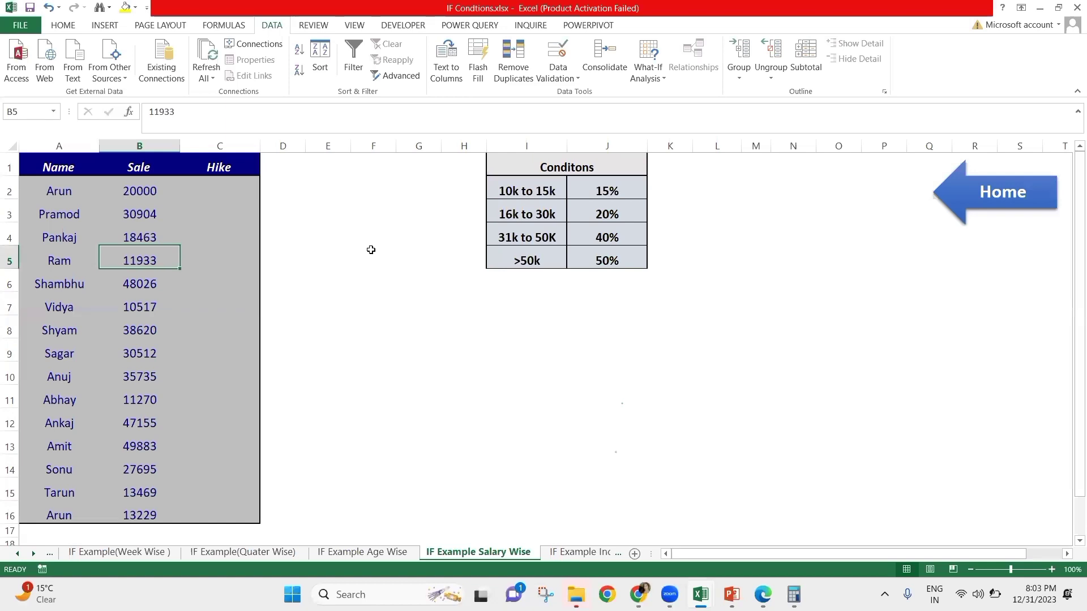
{"action": "key", "text": "Up"}
{"action": "key", "text": "Up"}
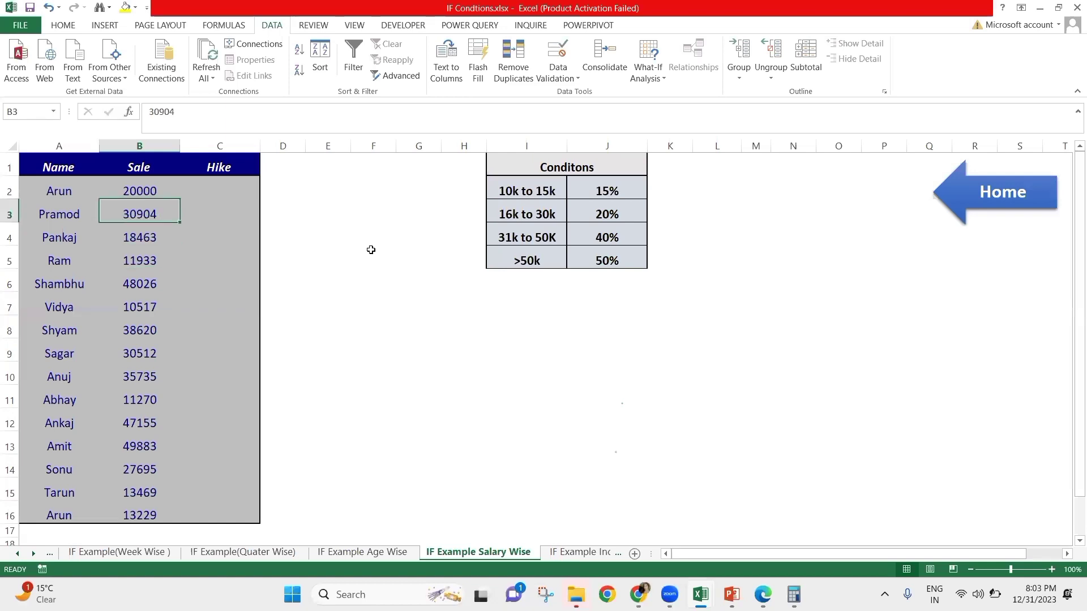
{"action": "key", "text": "Right"}
{"action": "key", "text": "Right"}
{"action": "key", "text": "Right"}
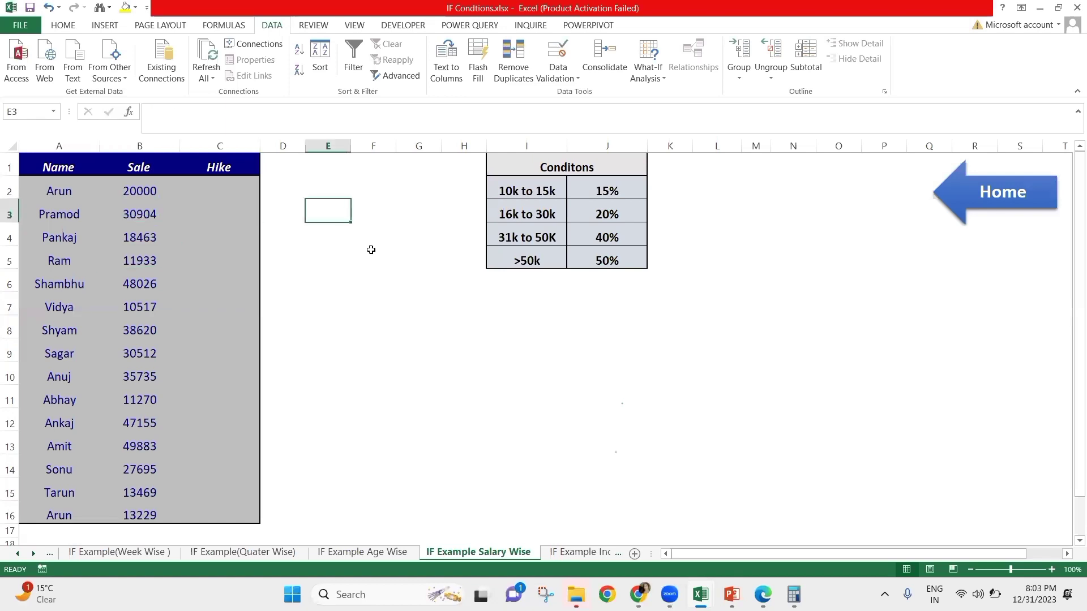
{"action": "key", "text": "Up"}
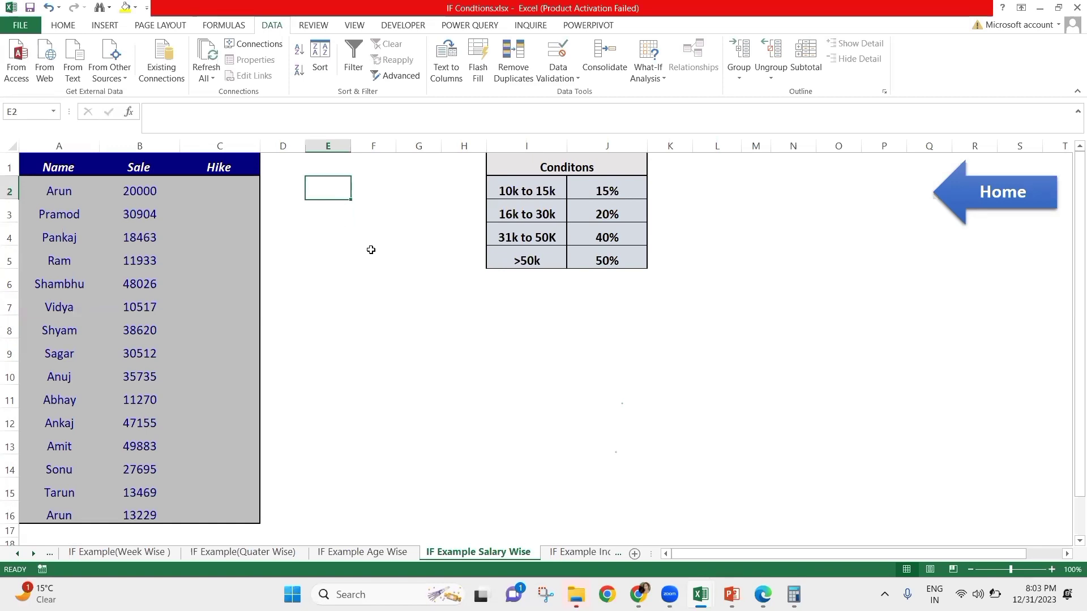
{"action": "key", "text": "Right"}
{"action": "key", "text": "Down"}
{"action": "key", "text": "Down"}
{"action": "key", "text": "Down"}
{"action": "key", "text": "Down"}
{"action": "key", "text": "Down"}
{"action": "key", "text": "Down"}
{"action": "key", "text": "Down"}
{"action": "key", "text": "Down"}
{"action": "key", "text": "Down"}
{"action": "key", "text": "Down"}
{"action": "key", "text": "Right"}
{"action": "key", "text": "Right"}
{"action": "key", "text": "Right"}
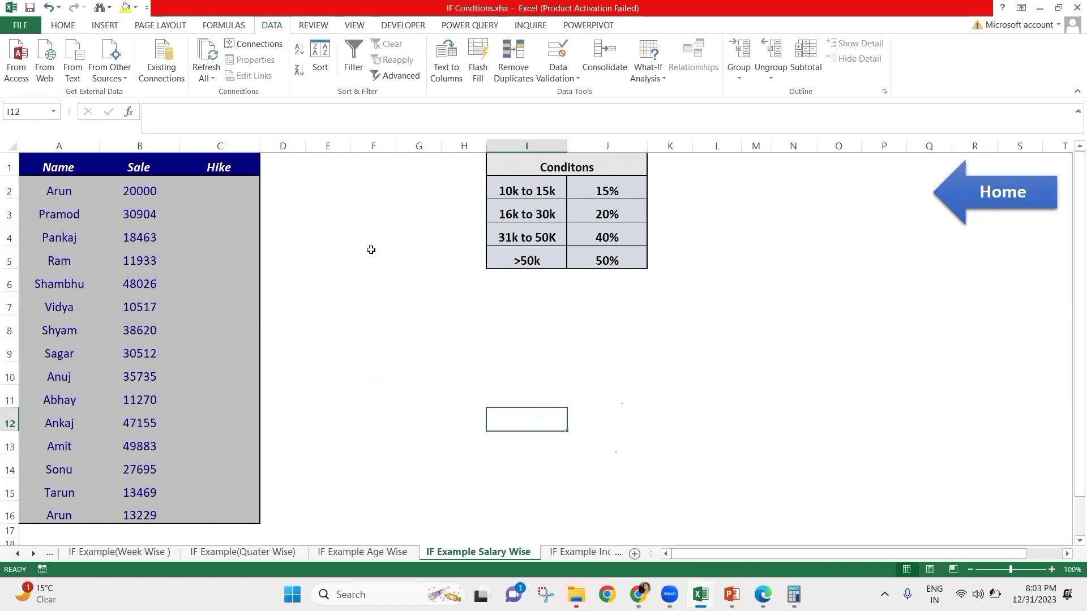
{"action": "key", "text": "Up"}
{"action": "key", "text": "Up"}
{"action": "key", "text": "Up"}
{"action": "key", "text": "Up"}
{"action": "key", "text": "Left"}
{"action": "key", "text": "Left"}
{"action": "key", "text": "Left"}
{"action": "key", "text": "Up"}
{"action": "key", "text": "Up"}
{"action": "key", "text": "Up"}
{"action": "key", "text": "Up"}
{"action": "key", "text": "Up"}
{"action": "key", "text": "Up"}
{"action": "key", "text": "Up"}
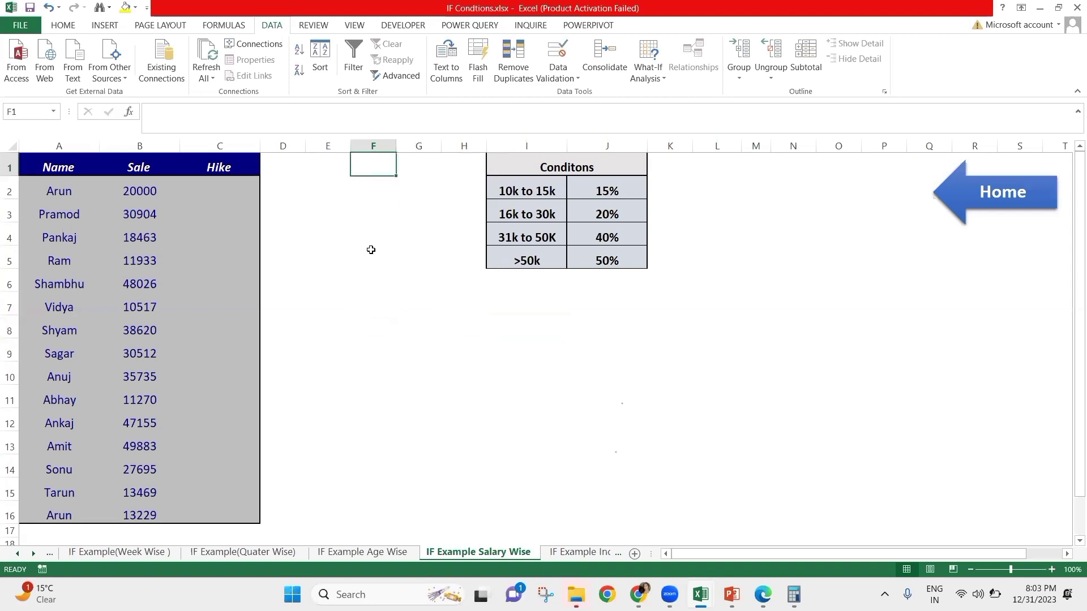
{"action": "key", "text": "Down"}
{"action": "key", "text": "Down"}
{"action": "type", "text": "="}
{"action": "key", "text": "Left"}
{"action": "key", "text": "Left"}
{"action": "key", "text": "Left"}
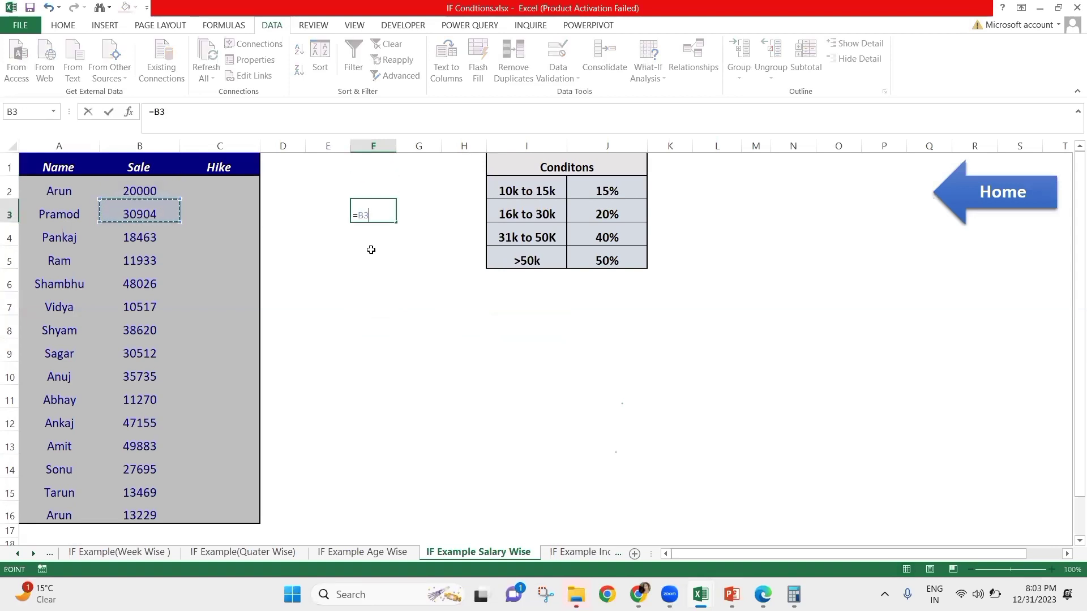
{"action": "type", "text": "*10%"}
{"action": "key", "text": "ctrl+Return"}
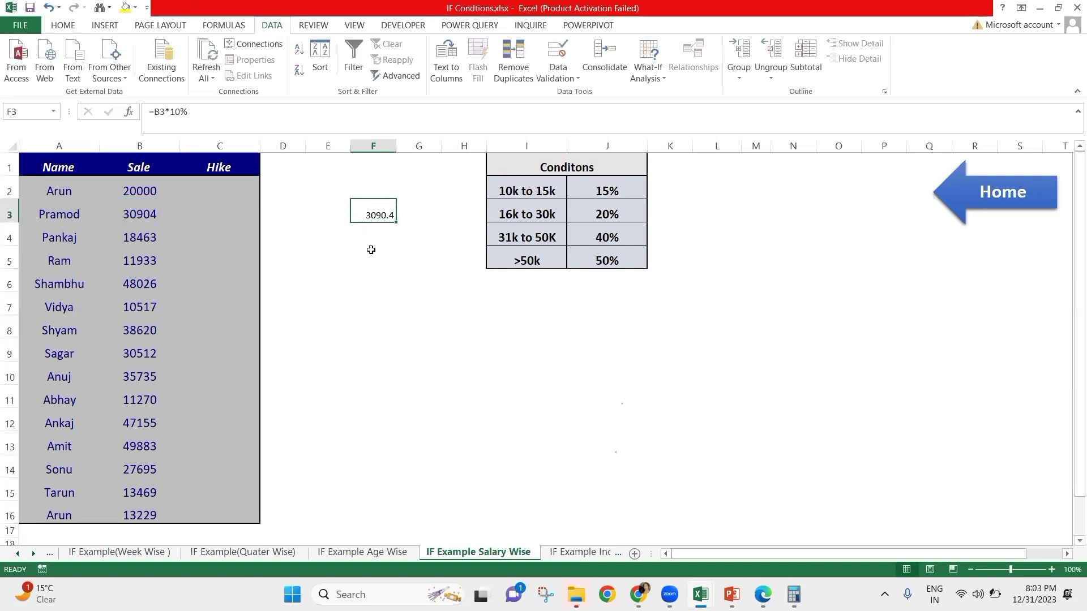
{"action": "key", "text": "F2"}
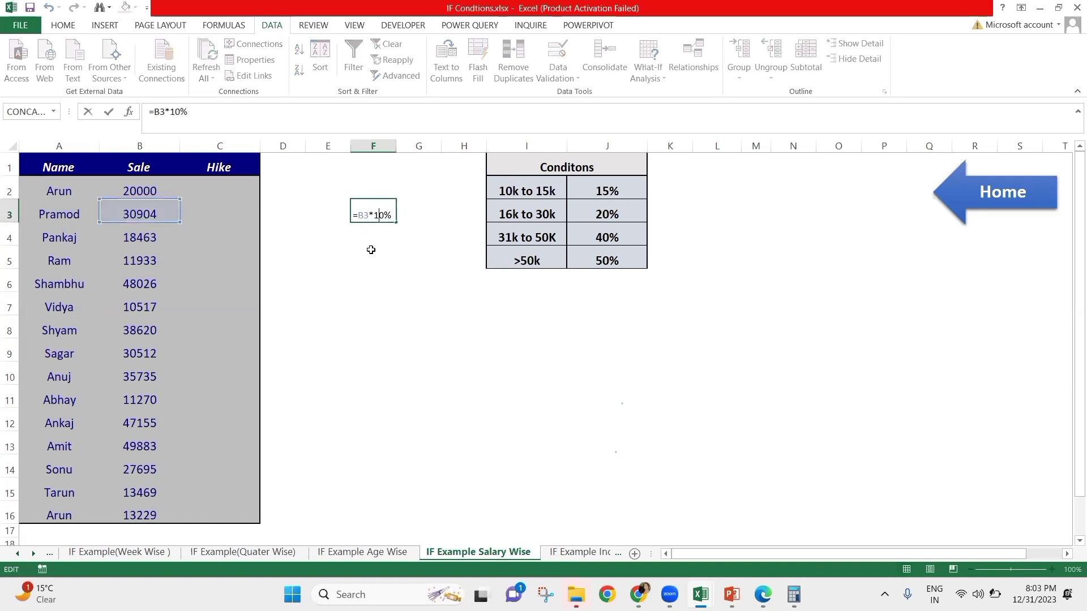
{"action": "key", "text": "BackSpace"}
{"action": "type", "text": "5"}
{"action": "key", "text": "Return"}
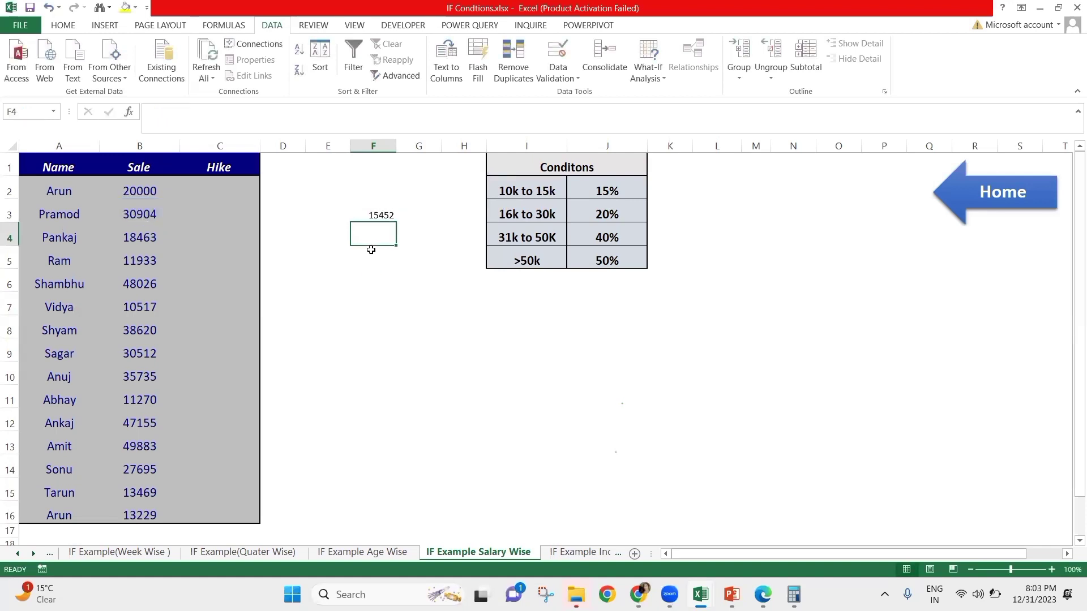
{"action": "key", "text": "Up"}
{"action": "key", "text": "Delete"}
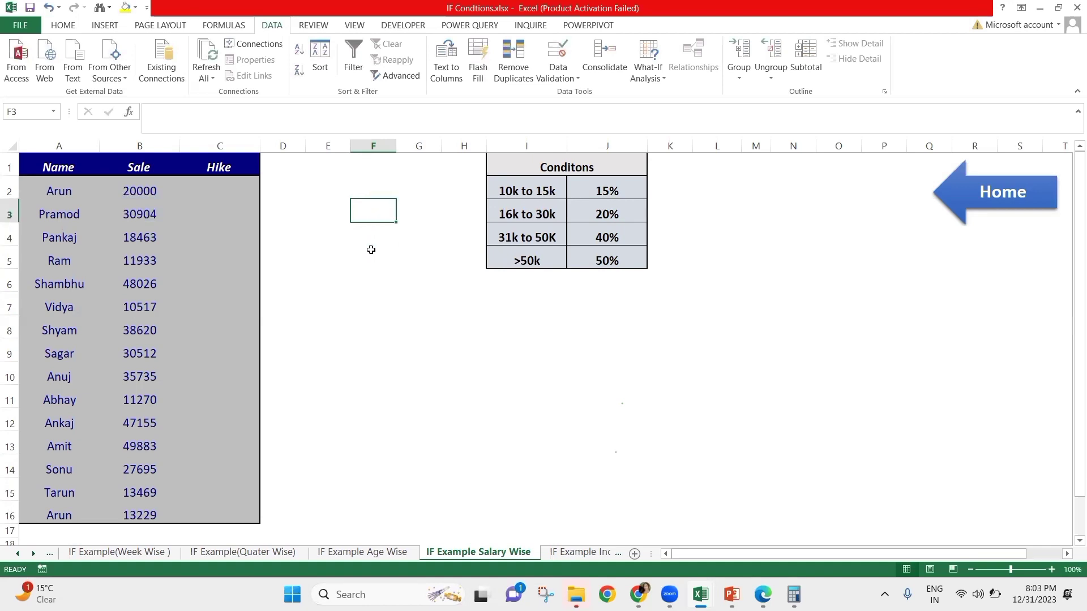
{"action": "key", "text": "ctrl+Left"}
{"action": "key", "text": "Right"}
{"action": "key", "text": "Up"}
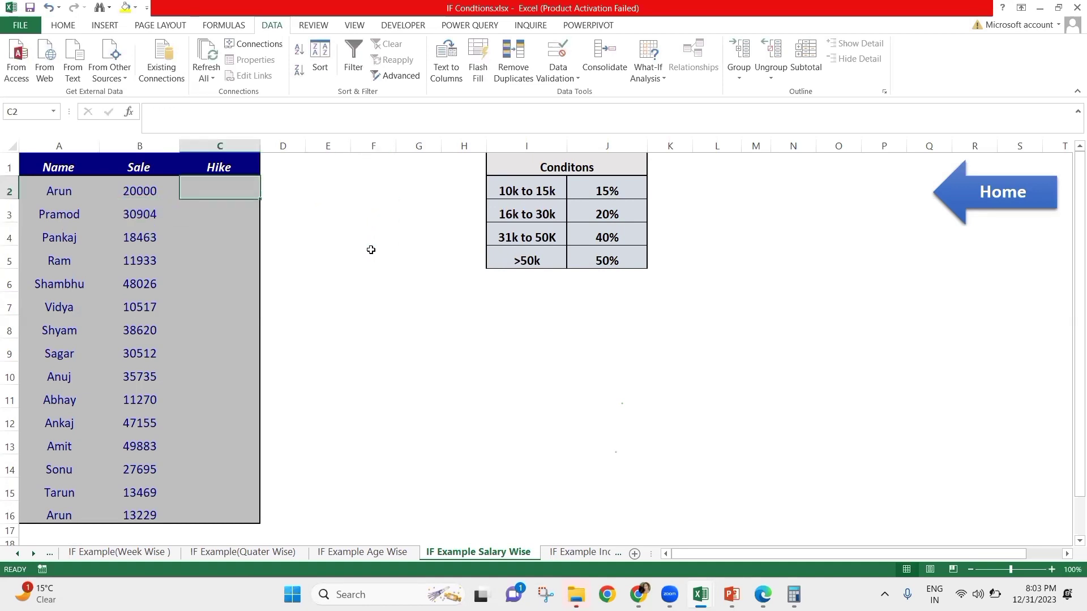
- Try =IF(B2*10/100 in C2, then cancel it after the formula error
{"action": "type", "text": "=IF("}
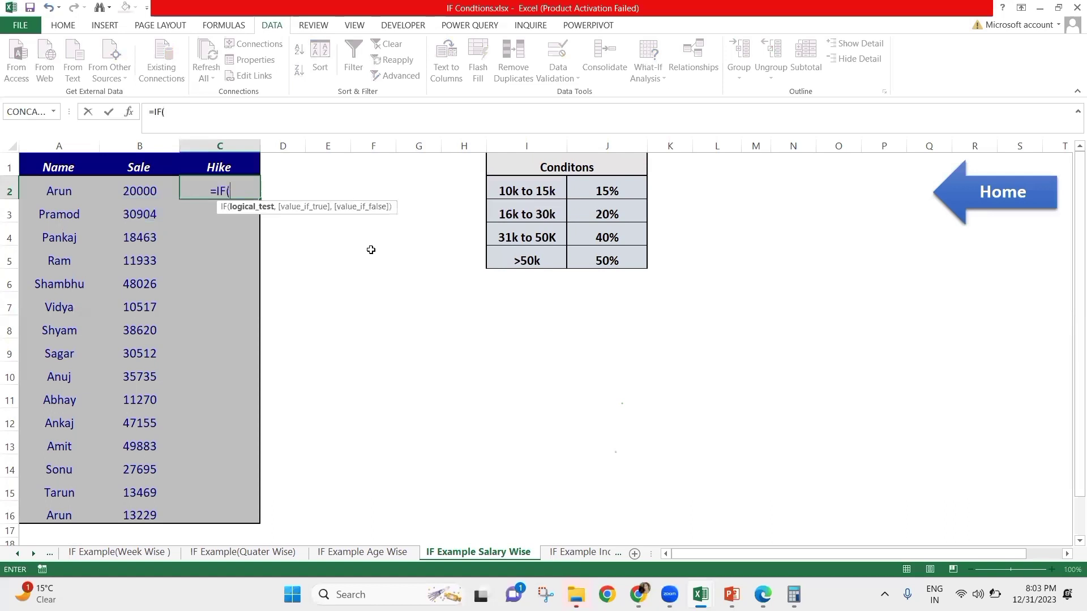
{"action": "key", "text": "Left"}
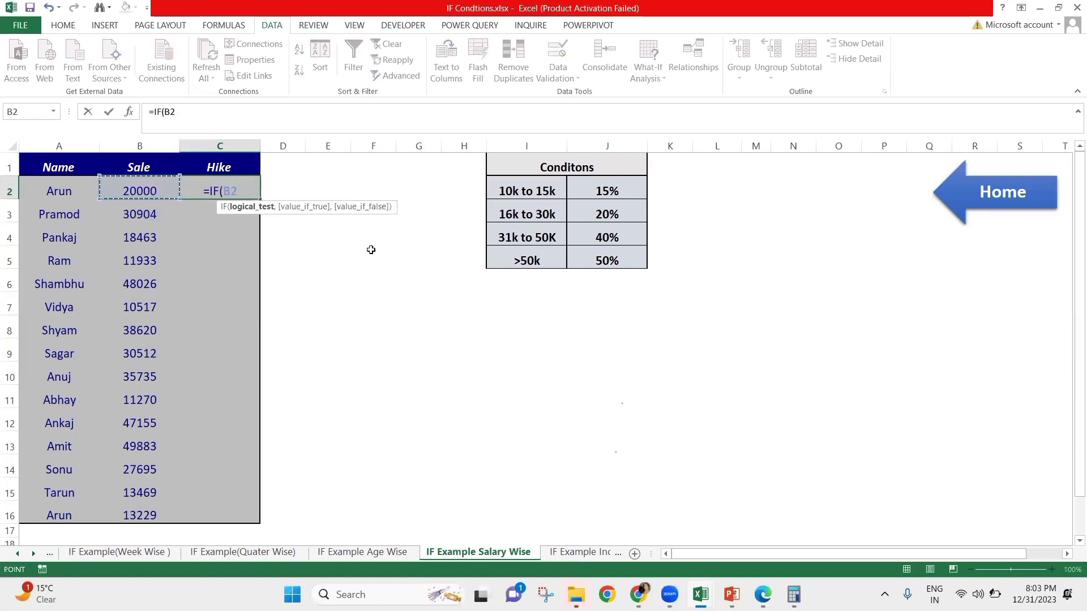
{"action": "type", "text": "*"}
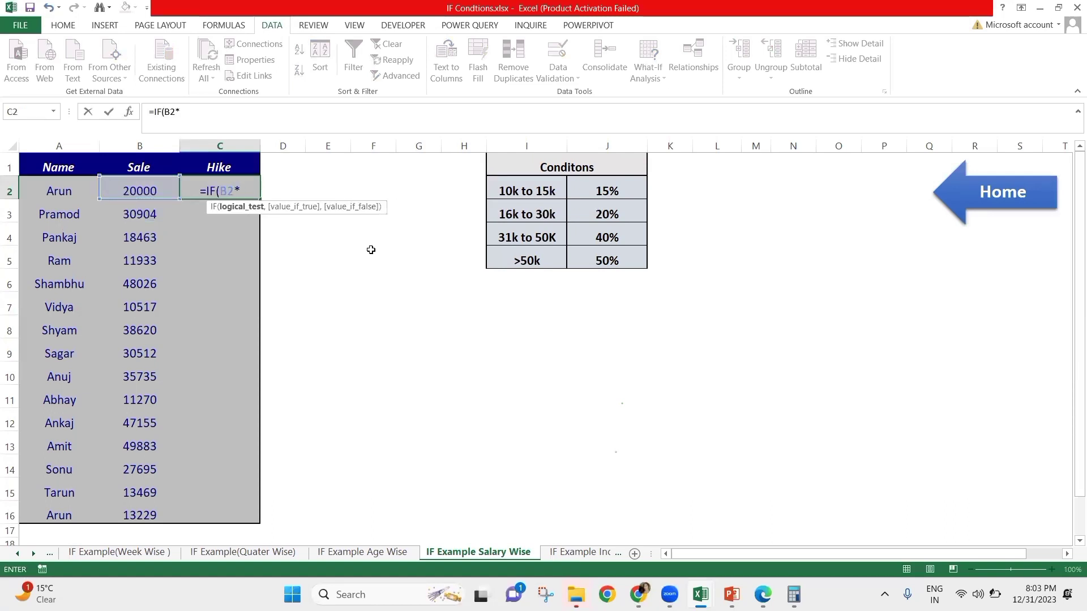
{"action": "type", "text": "10"}
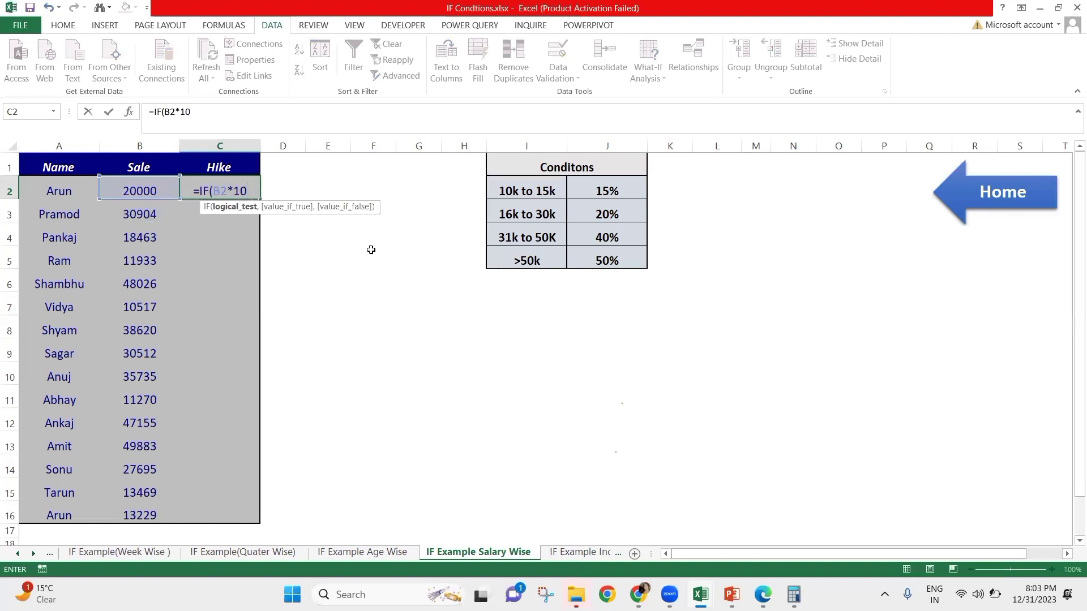
{"action": "type", "text": "/100"}
{"action": "key", "text": "Return"}
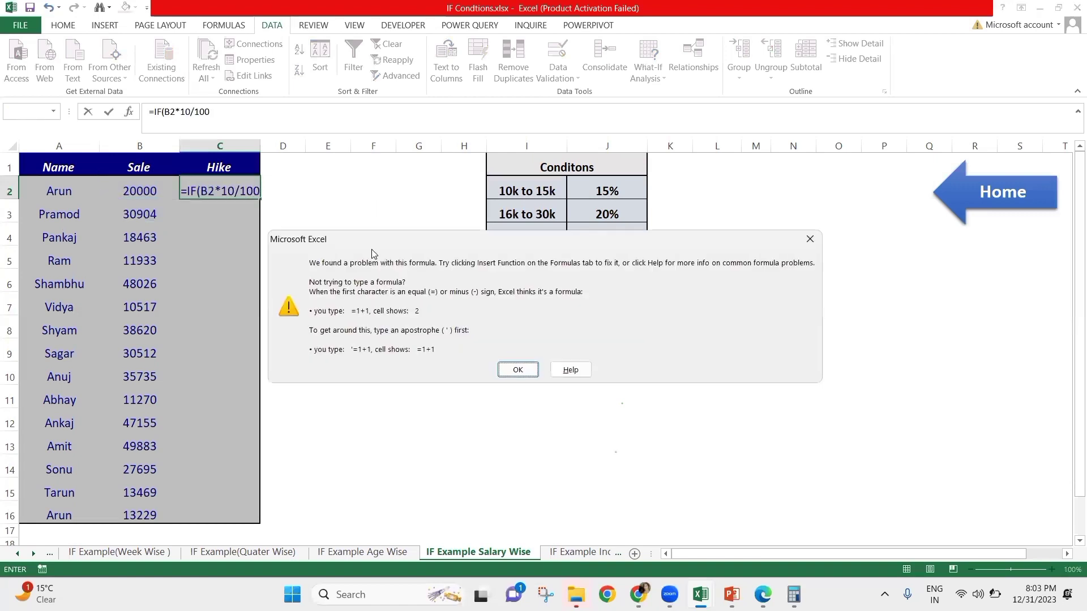
{"action": "key", "text": "Return"}
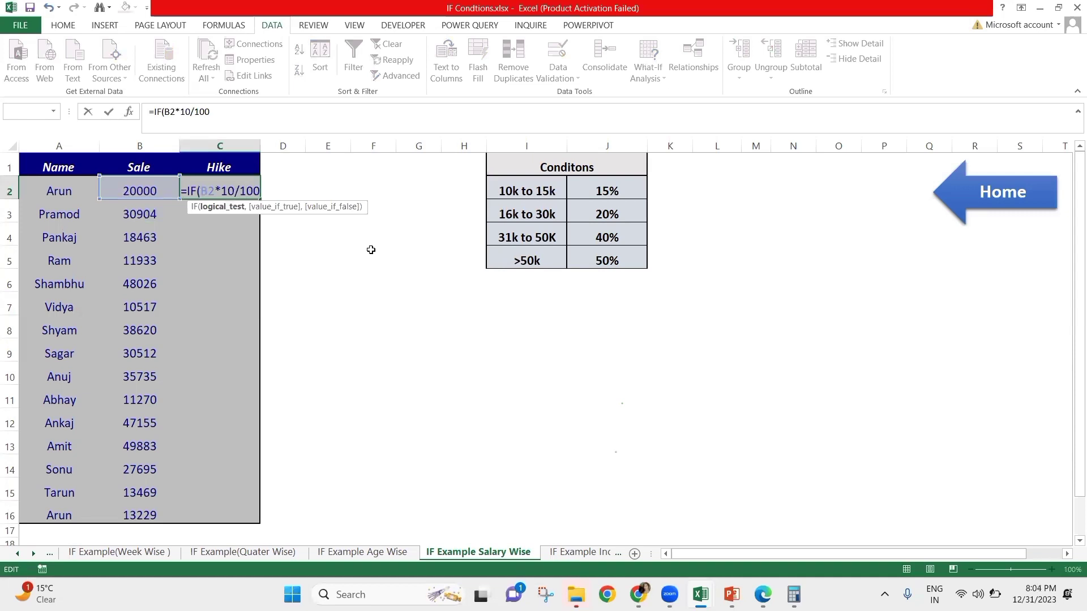
{"action": "key", "text": "Escape"}
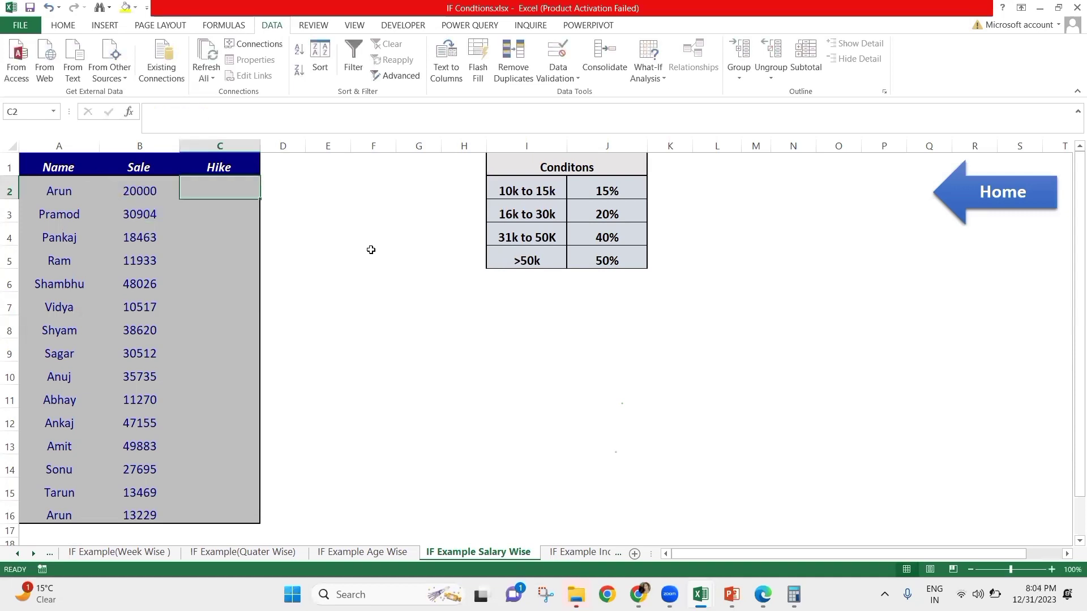
- Test =B2*10/100 in C2, which gives 2000, then clear it
{"action": "type", "text": "="}
{"action": "key", "text": "Left"}
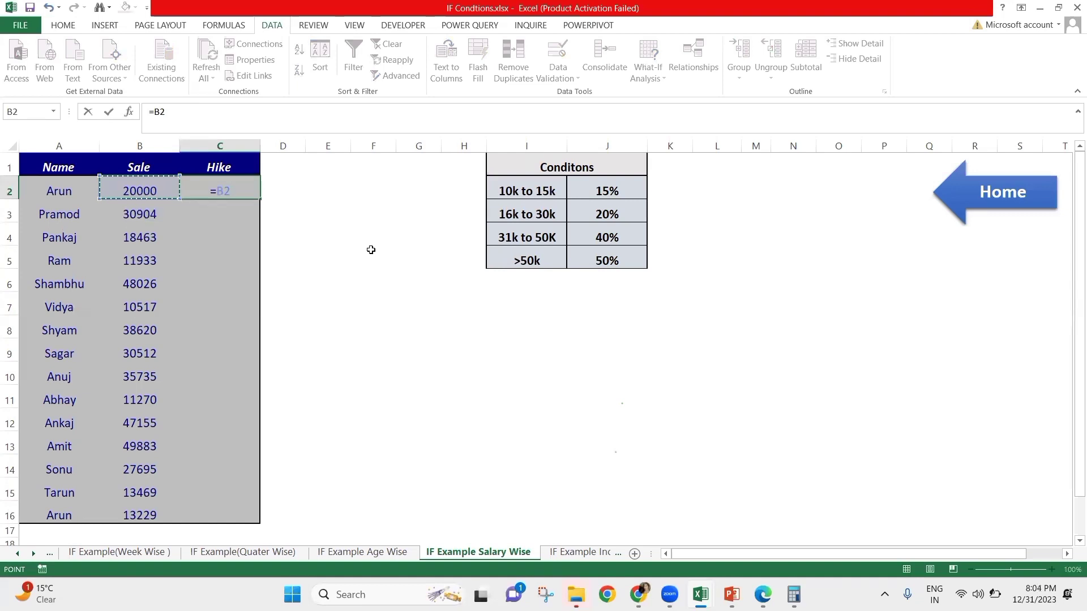
{"action": "type", "text": "*10/100"}
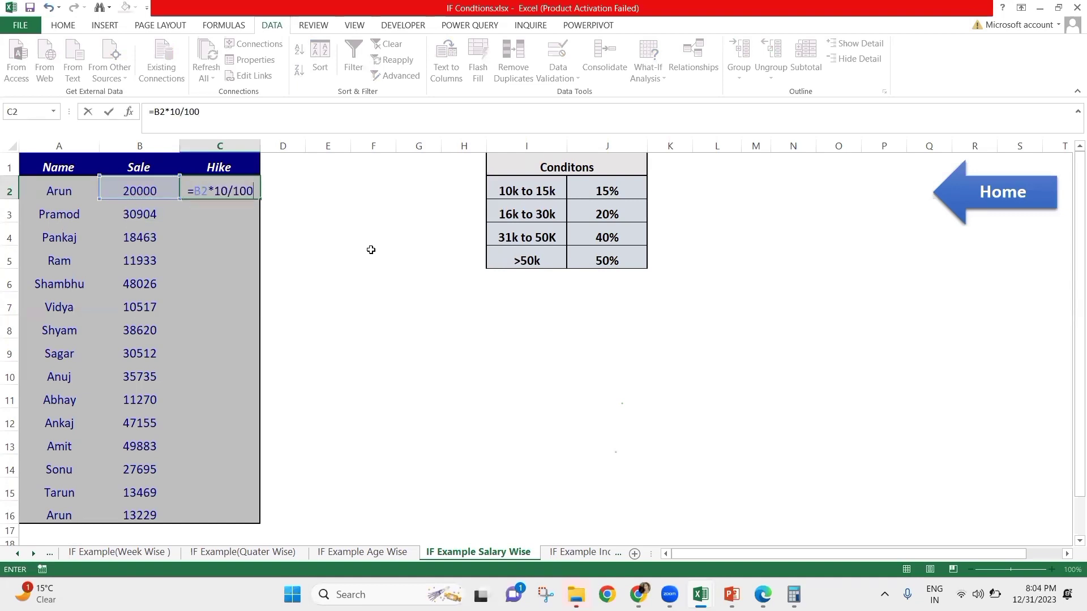
{"action": "key", "text": "Return"}
{"action": "key", "text": "Up"}
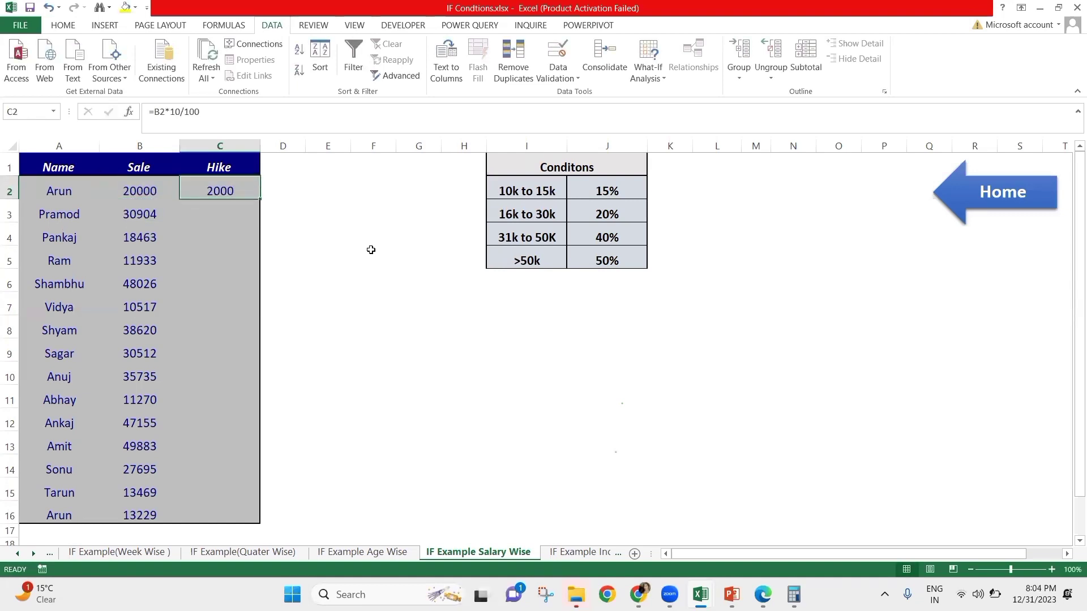
{"action": "key", "text": "BackSpace"}
{"action": "key", "text": "Return"}
{"action": "key", "text": "Up"}
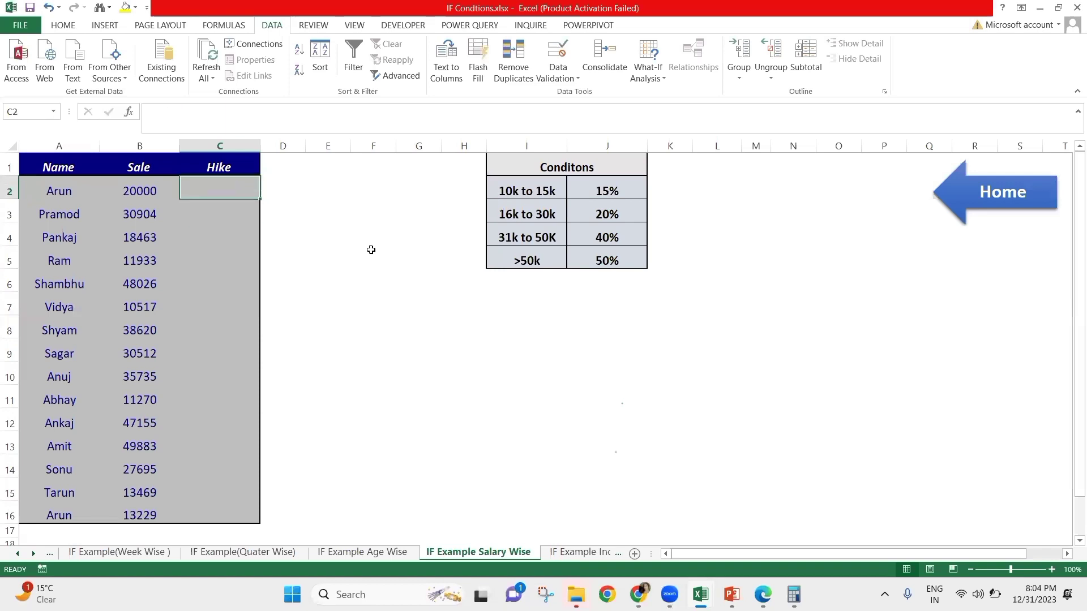
- Enter =IF(B2<15000,B2*15/100,) as the Hike formula in C2
{"action": "type", "text": "=IF("}
{"action": "key", "text": "Left"}
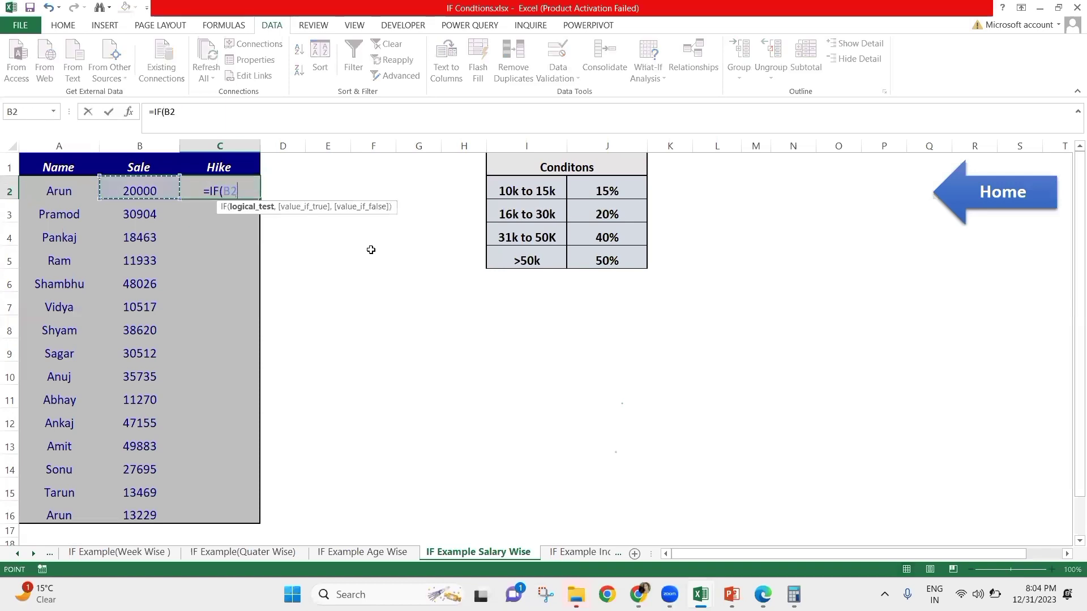
{"action": "type", "text": "<15000"}
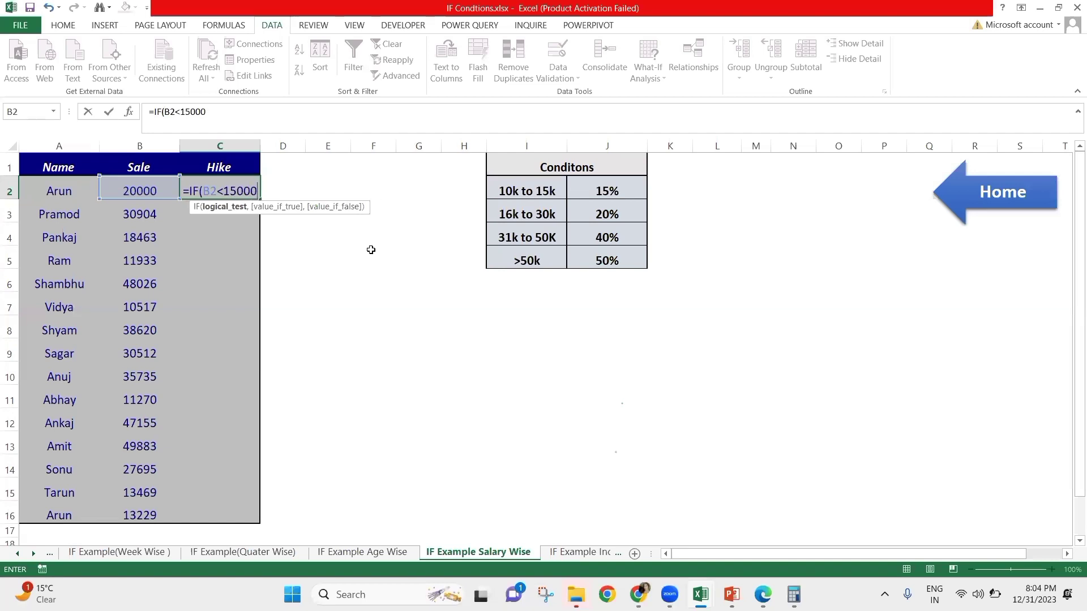
{"action": "type", "text": ","}
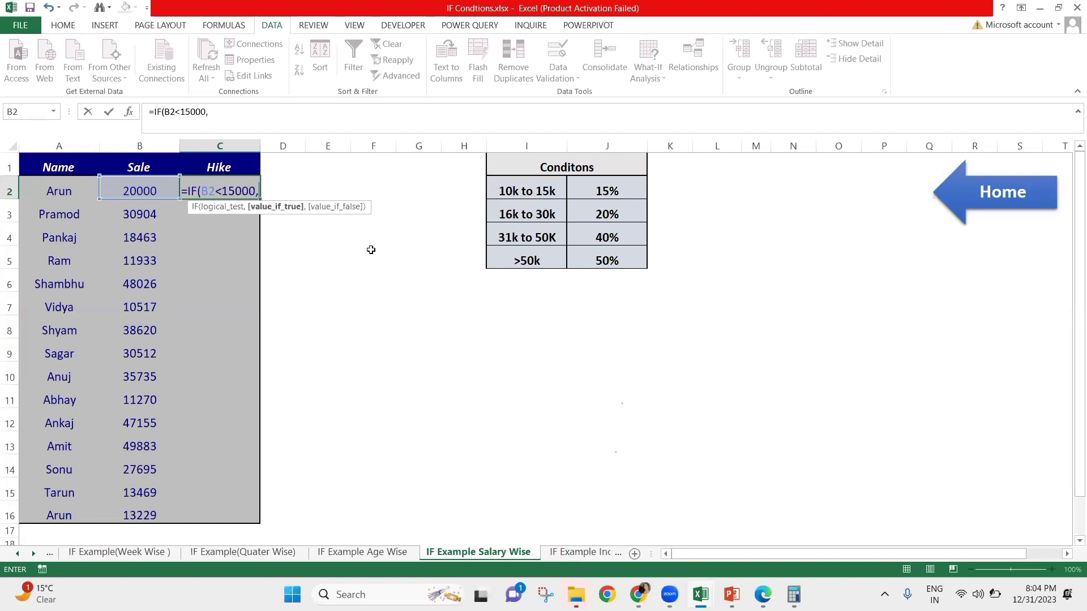
{"action": "key", "text": "Left"}
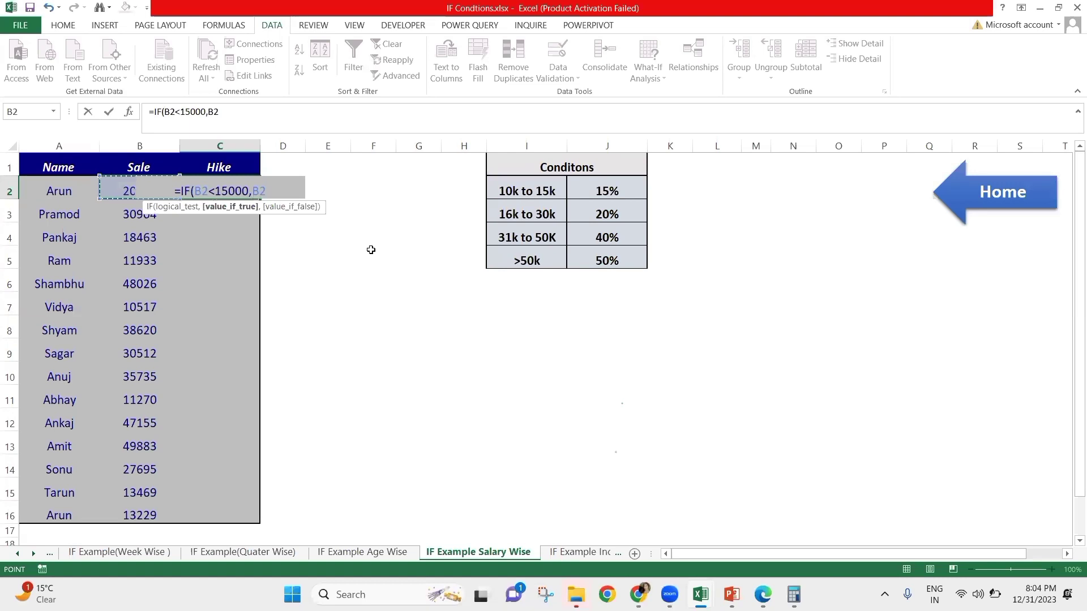
{"action": "key", "text": "Right"}
{"action": "key", "text": "Left"}
{"action": "type", "text": "*10"}
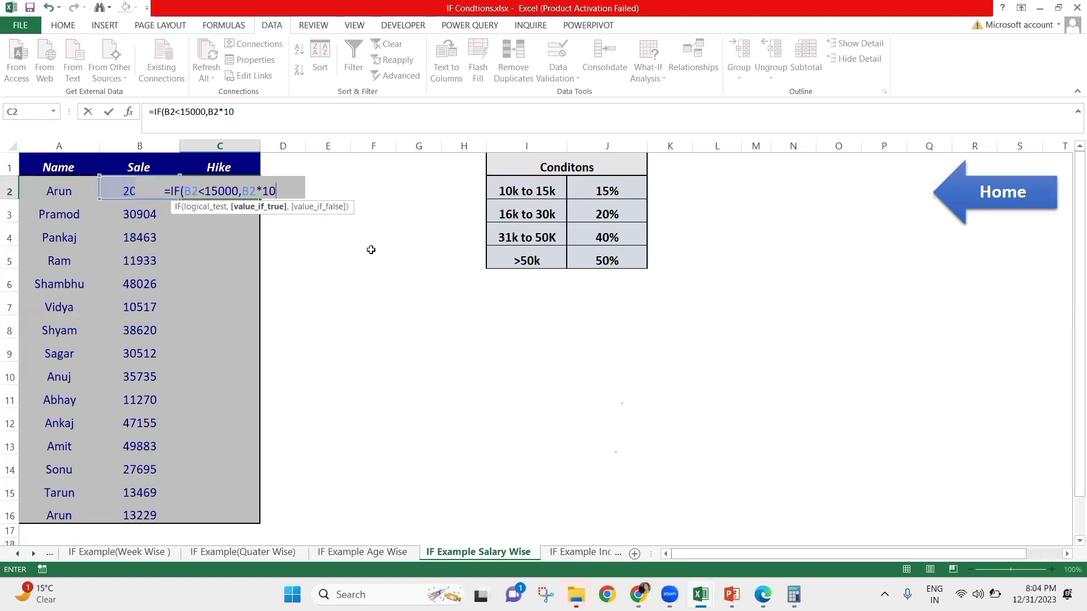
{"action": "key", "text": "BackSpace"}
{"action": "type", "text": "5/1"}
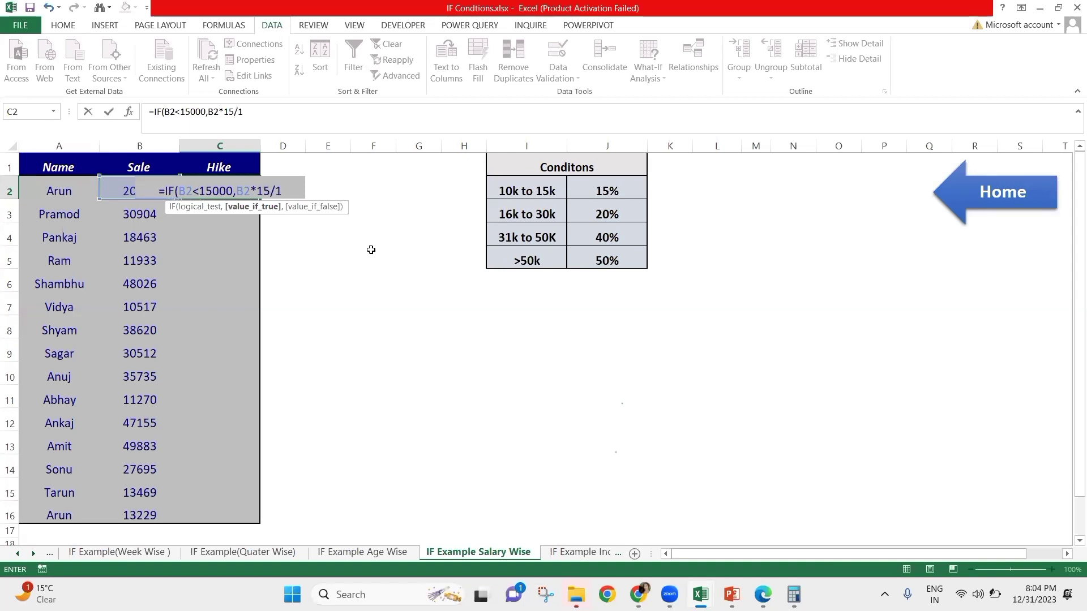
{"action": "type", "text": "00"}
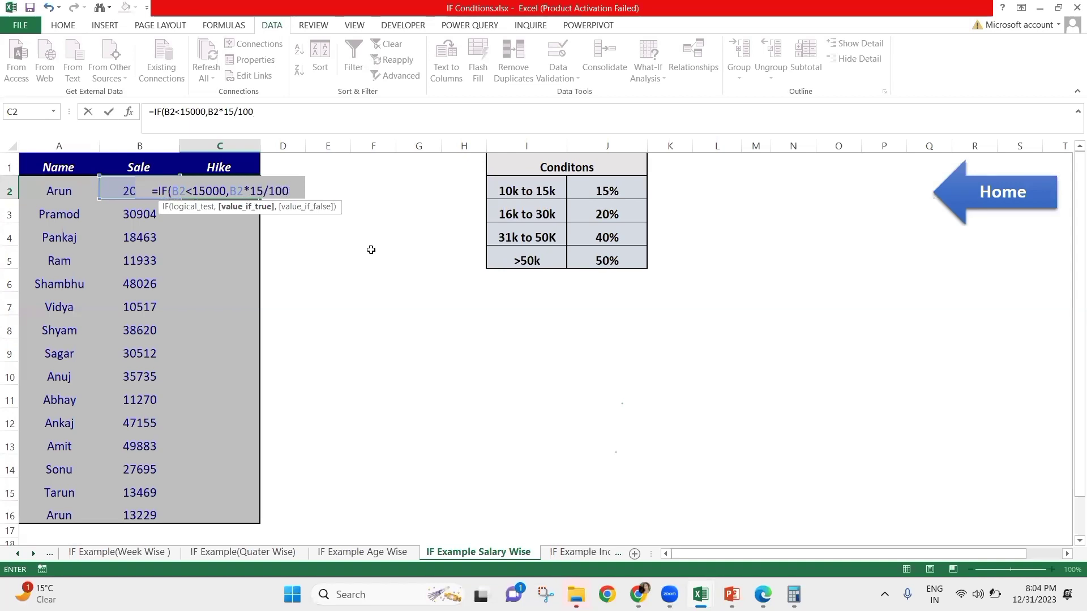
{"action": "type", "text": ","}
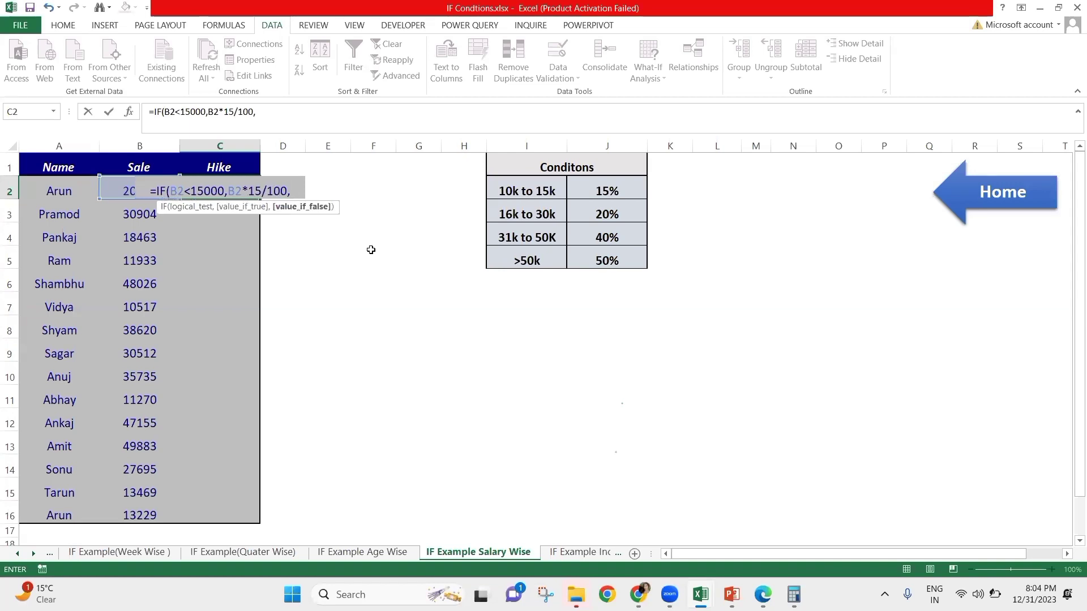
{"action": "key", "text": "Return"}
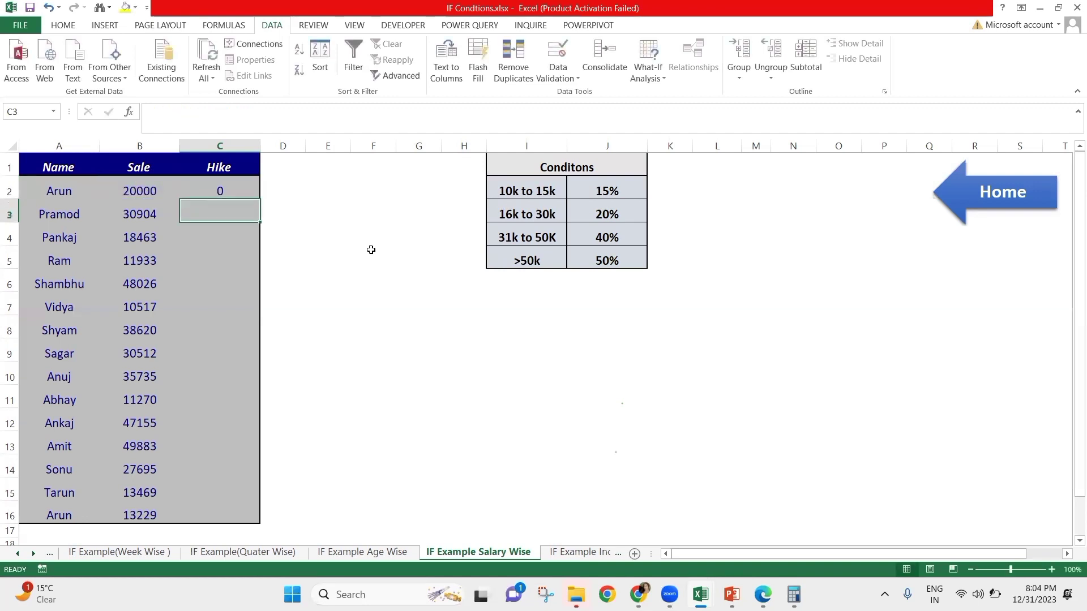
- Change the first sale in B2 to 14000 so the hike shows 2100
{"action": "key", "text": "Up"}
{"action": "key", "text": "Left"}
{"action": "type", "text": "1500"}
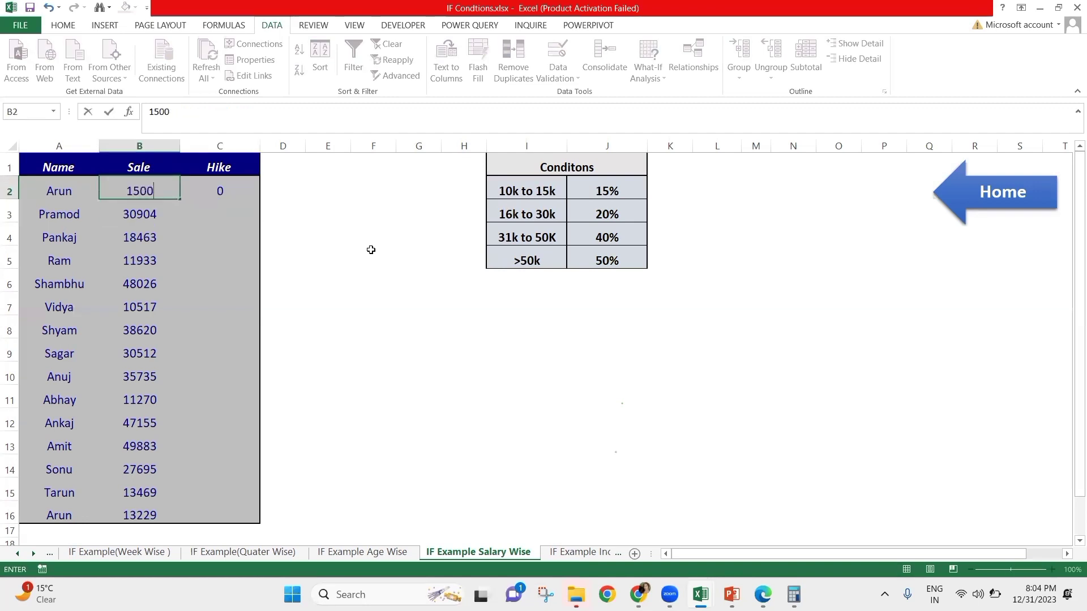
{"action": "key", "text": "BackSpace"}
{"action": "key", "text": "BackSpace"}
{"action": "key", "text": "BackSpace"}
{"action": "type", "text": "4"}
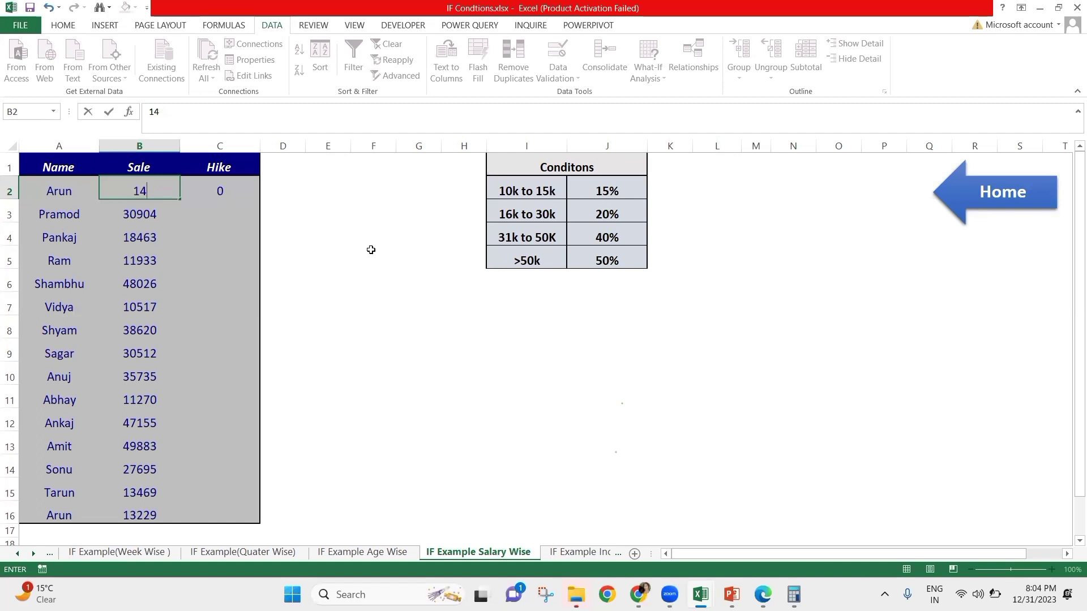
{"action": "type", "text": "000"}
{"action": "key", "text": "Return"}
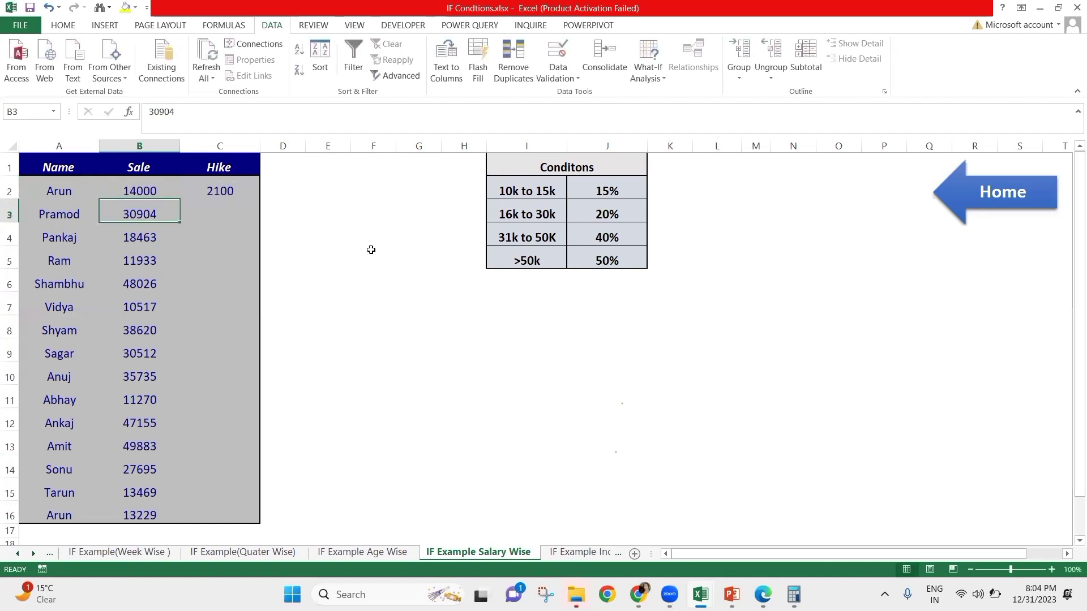
{"action": "key", "text": "Up"}
{"action": "key", "text": "Right"}
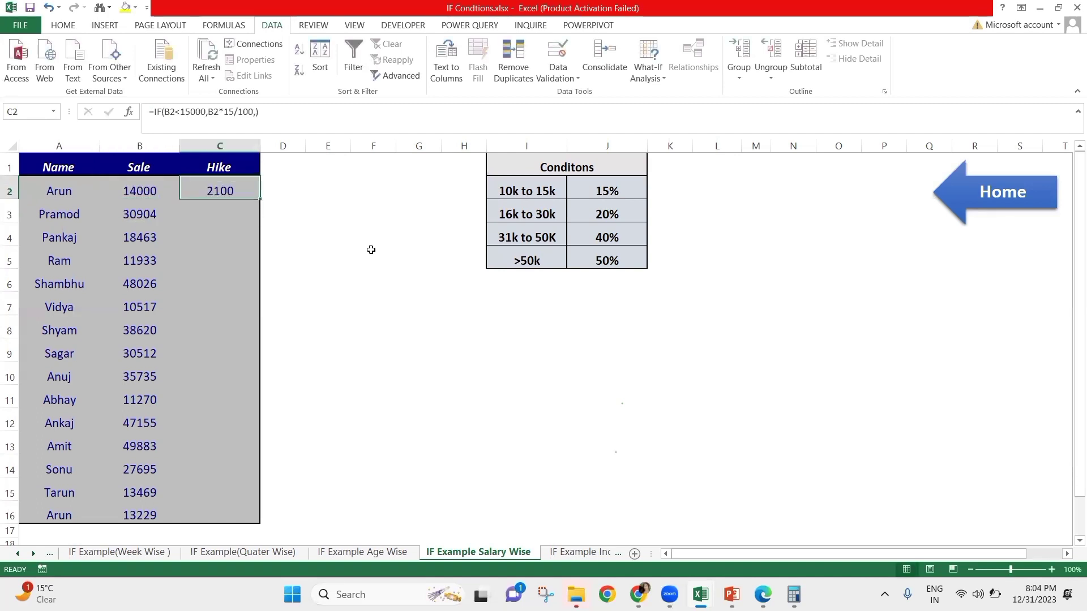
- Change the C2 condition to B2<=15000, accepting Excel's suggested correction
{"action": "key", "text": "F2"}
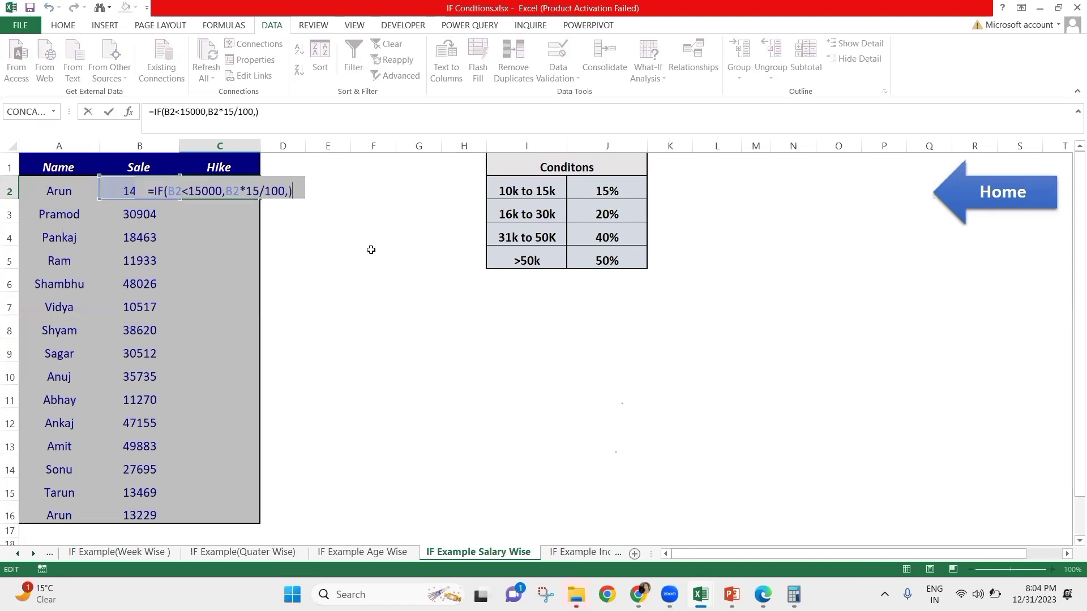
{"action": "key", "text": "Left"}
{"action": "key", "text": "Left"}
{"action": "key", "text": "Left"}
{"action": "key", "text": "Left"}
{"action": "key", "text": "Left"}
{"action": "key", "text": "Left"}
{"action": "key", "text": "Left"}
{"action": "key", "text": "Left"}
{"action": "key", "text": "Left"}
{"action": "key", "text": "Left"}
{"action": "key", "text": "Left"}
{"action": "key", "text": "Left"}
{"action": "key", "text": "Left"}
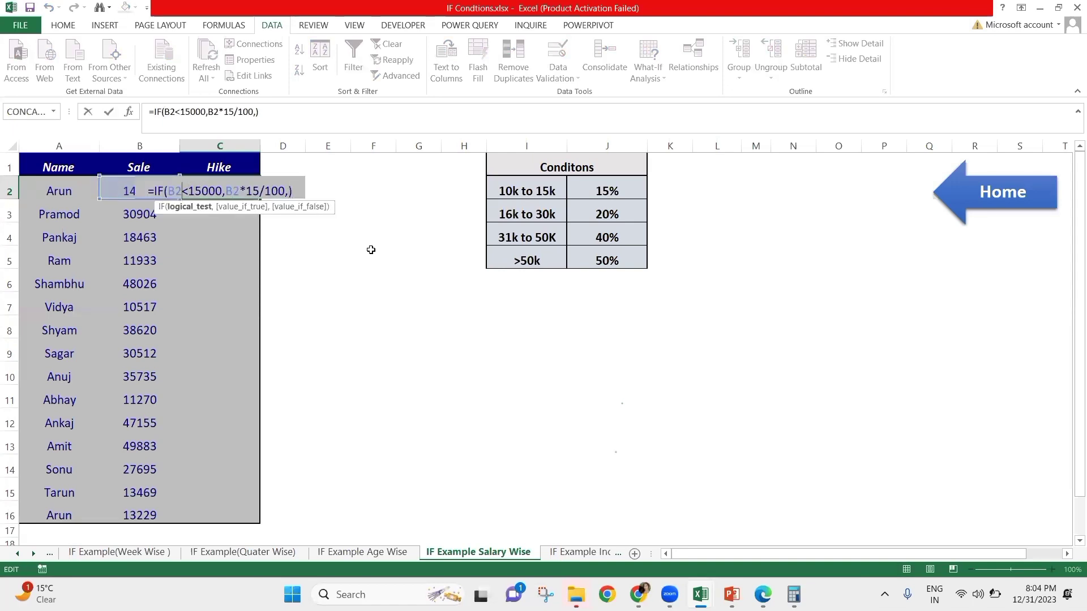
{"action": "type", "text": "="}
{"action": "key", "text": "Return"}
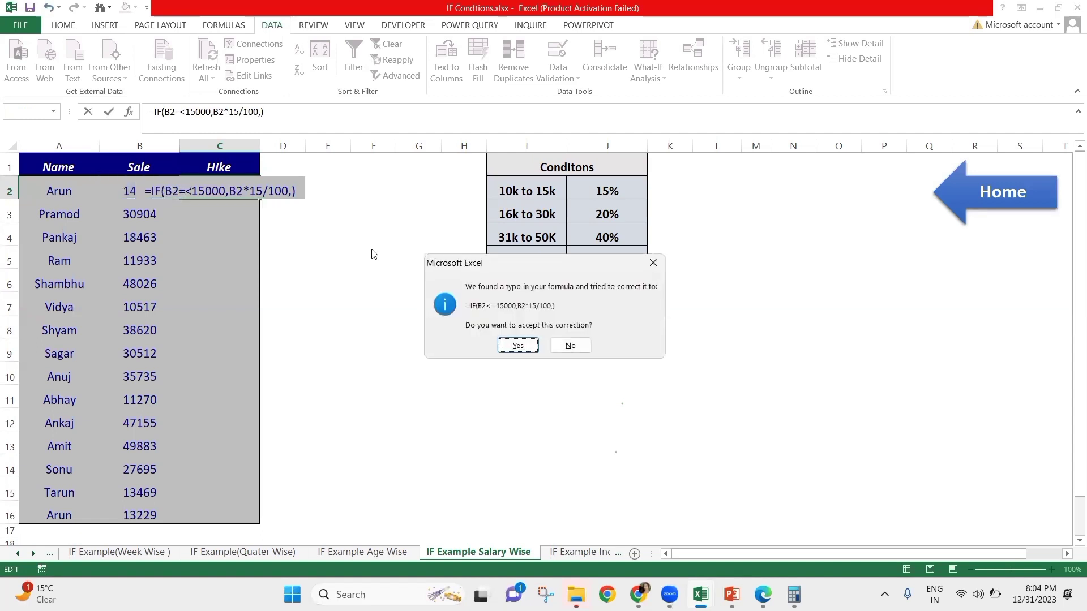
{"action": "key", "text": "Return"}
{"action": "key", "text": "Up"}
- Put the C2 formula back into edit mode with the cursor at its end
{"action": "key", "text": "F2"}
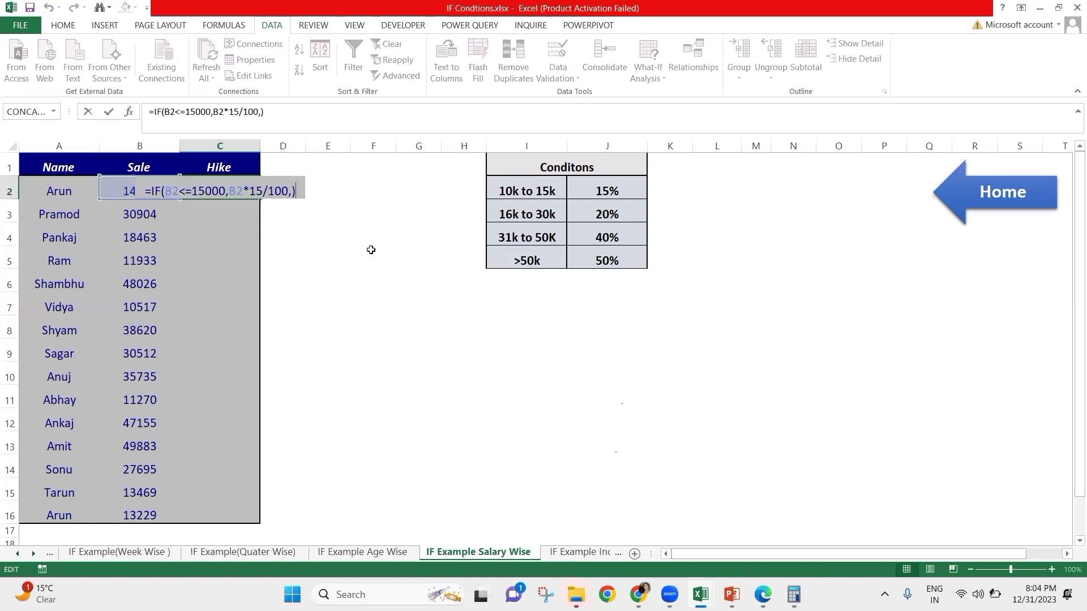
{"action": "key", "text": "Left"}
{"action": "key", "text": "Left"}
{"action": "key", "text": "Left"}
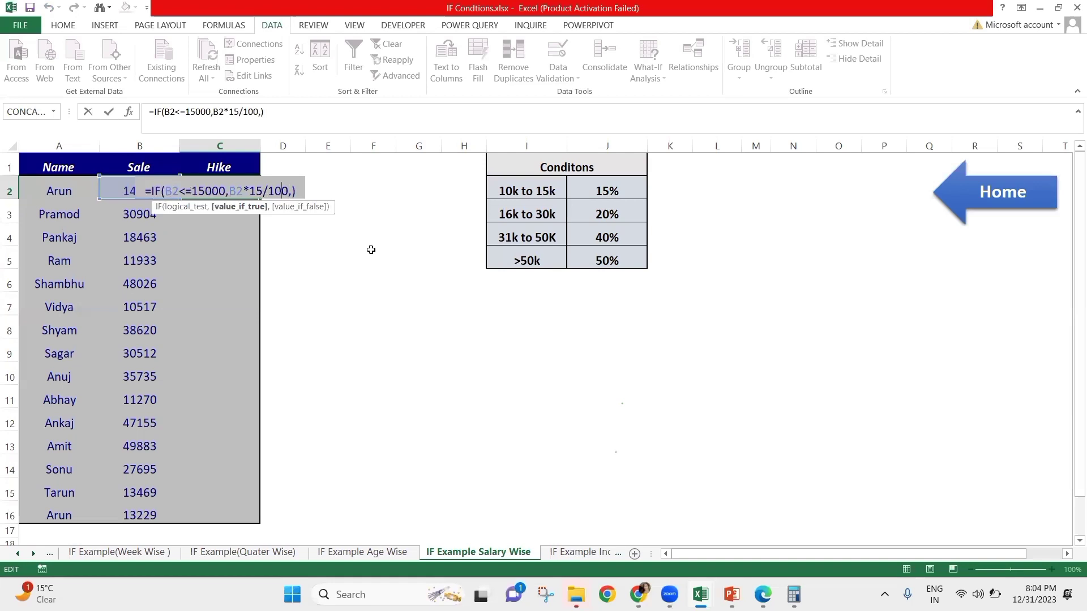
{"action": "key", "text": "Left"}
{"action": "key", "text": "Left"}
{"action": "key", "text": "Left"}
{"action": "key", "text": "Right"}
{"action": "key", "text": "Left"}
{"action": "key", "text": "Left"}
{"action": "key", "text": "Left"}
{"action": "key", "text": "Left"}
{"action": "key", "text": "Left"}
{"action": "key", "text": "Left"}
{"action": "key", "text": "Left"}
{"action": "key", "text": "Left"}
{"action": "key", "text": "Left"}
{"action": "key", "text": "Left"}
{"action": "key", "text": "Left"}
{"action": "key", "text": "Left"}
{"action": "key", "text": "Left"}
{"action": "key", "text": "Left"}
{"action": "key", "text": "Left"}
{"action": "key", "text": "Left"}
{"action": "key", "text": "Left"}
{"action": "key", "text": "Left"}
{"action": "key", "text": "Left"}
{"action": "key", "text": "Left"}
{"action": "key", "text": "Right"}
{"action": "key", "text": "Right"}
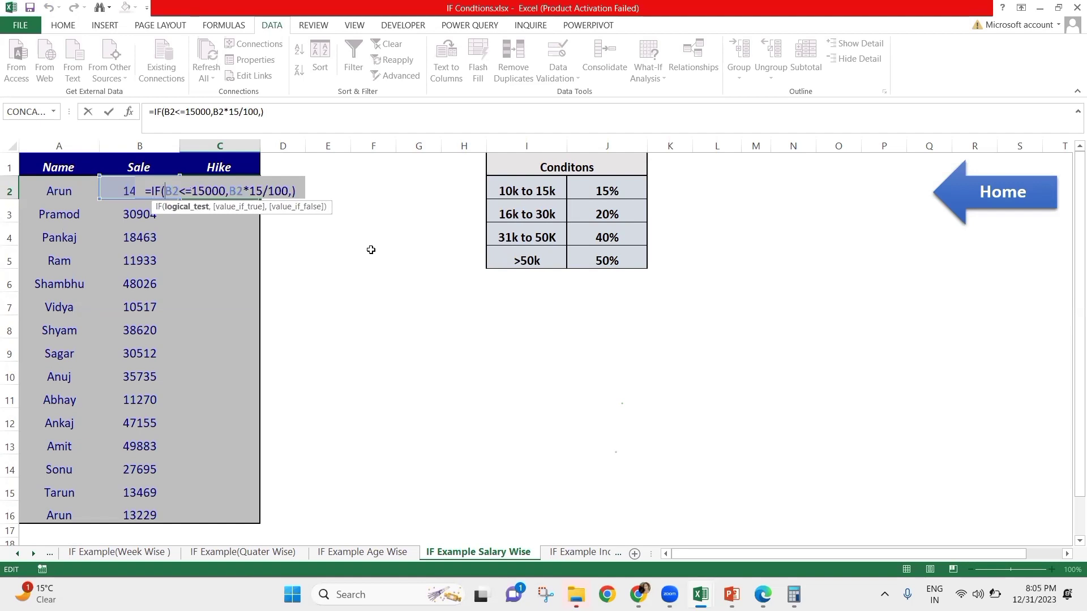
{"action": "key", "text": "Right"}
{"action": "key", "text": "Right"}
{"action": "key", "text": "Right"}
{"action": "key", "text": "Right"}
{"action": "key", "text": "Right"}
{"action": "key", "text": "Right"}
{"action": "key", "text": "Right"}
{"action": "key", "text": "Right"}
{"action": "key", "text": "Right"}
{"action": "key", "text": "Right"}
{"action": "key", "text": "Right"}
{"action": "key", "text": "Right"}
{"action": "key", "text": "Right"}
{"action": "key", "text": "Right"}
{"action": "key", "text": "Right"}
{"action": "key", "text": "Right"}
{"action": "key", "text": "Right"}
{"action": "key", "text": "Right"}
{"action": "key", "text": "Right"}
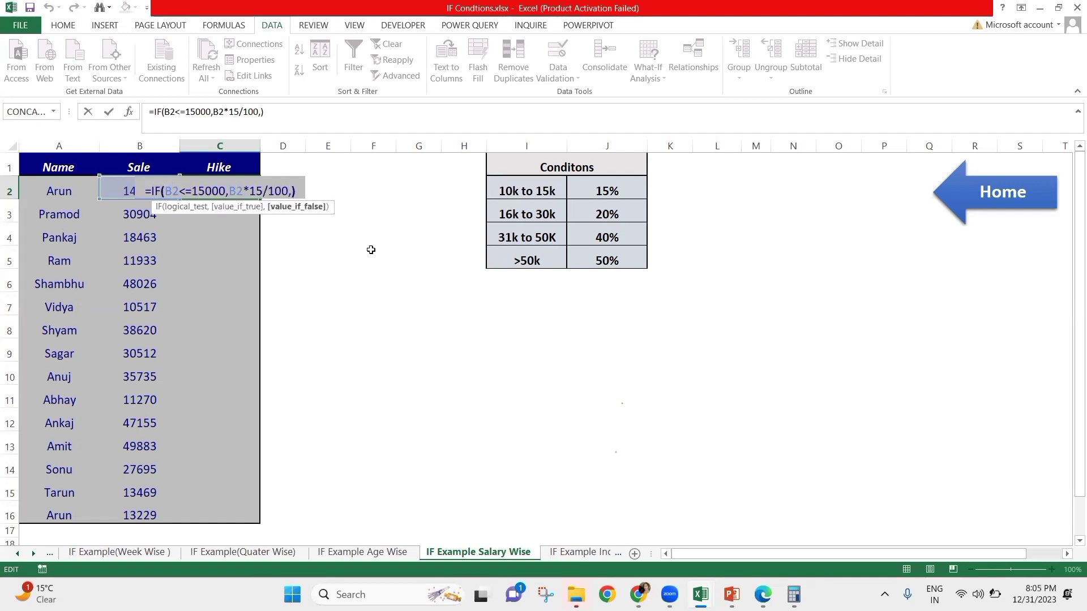
{"action": "key", "text": "Right"}
- Paste a copy of the condition and change it to a 30000 threshold with 20%
{"action": "key", "text": "BackSpace"}
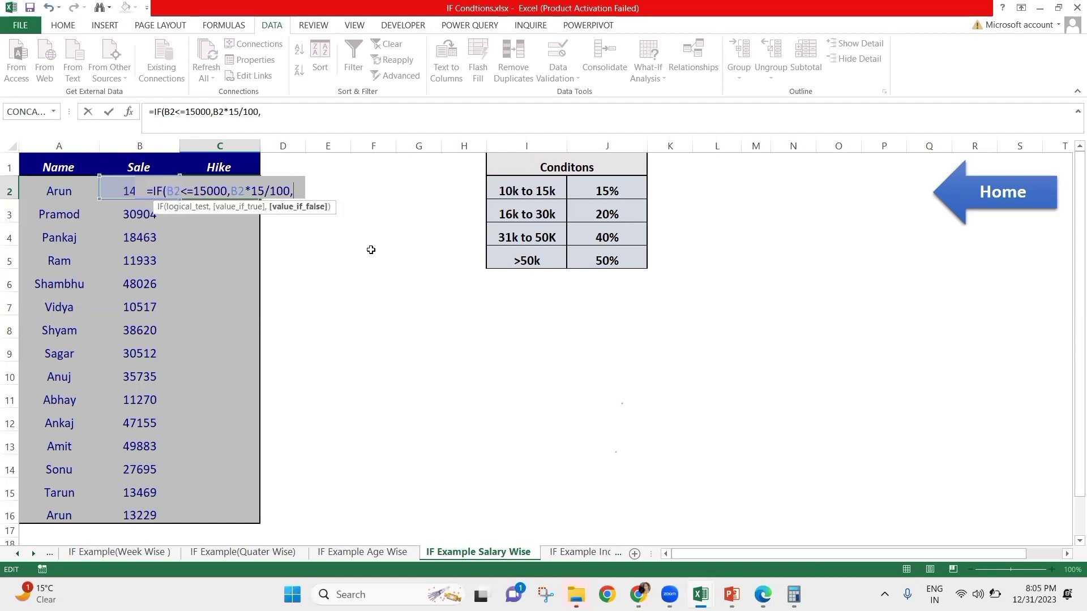
{"action": "type", "text": "B2<=15000,B2*15/100,"}
{"action": "key", "text": "Left"}
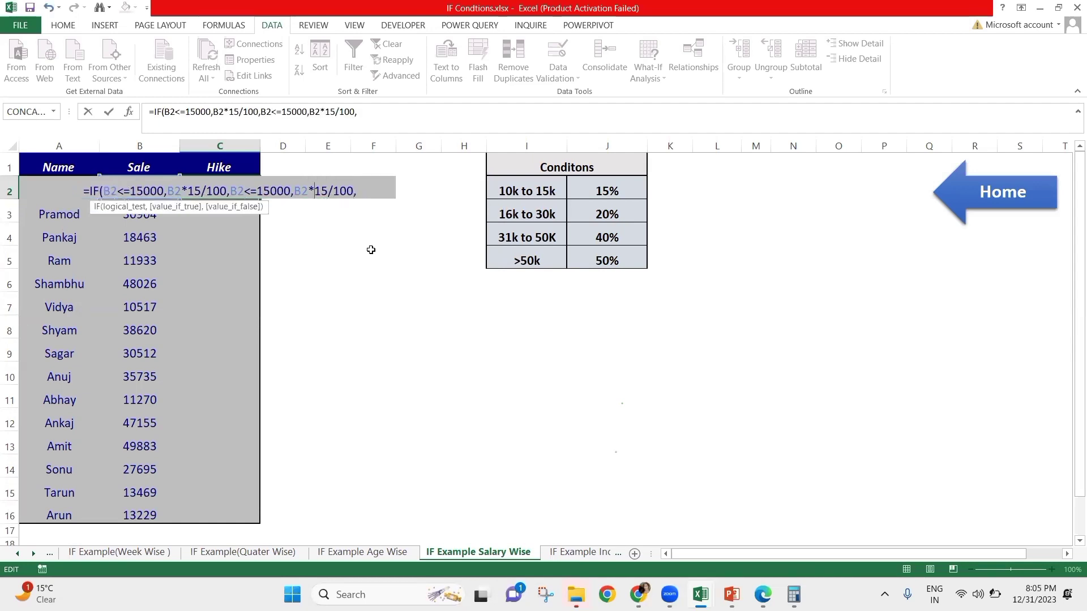
{"action": "key", "text": "Right"}
{"action": "key", "text": "Right"}
{"action": "key", "text": "Left"}
{"action": "key", "text": "Left"}
{"action": "key", "text": "Left"}
{"action": "key", "text": "Left"}
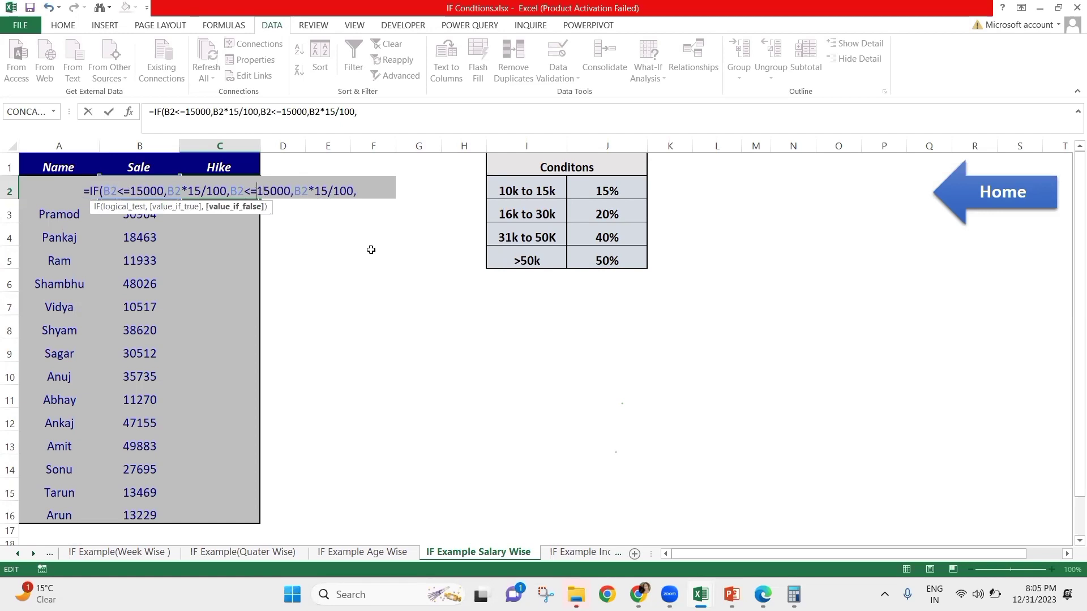
{"action": "key", "text": "Delete"}
{"action": "key", "text": "Delete"}
{"action": "type", "text": "30"}
{"action": "key", "text": "Right"}
{"action": "key", "text": "Right"}
{"action": "key", "text": "Right"}
{"action": "key", "text": "Right"}
{"action": "key", "text": "Right"}
{"action": "key", "text": "Right"}
{"action": "key", "text": "BackSpace"}
{"action": "key", "text": "BackSpace"}
{"action": "type", "text": "20"}
{"action": "key", "text": "Right"}
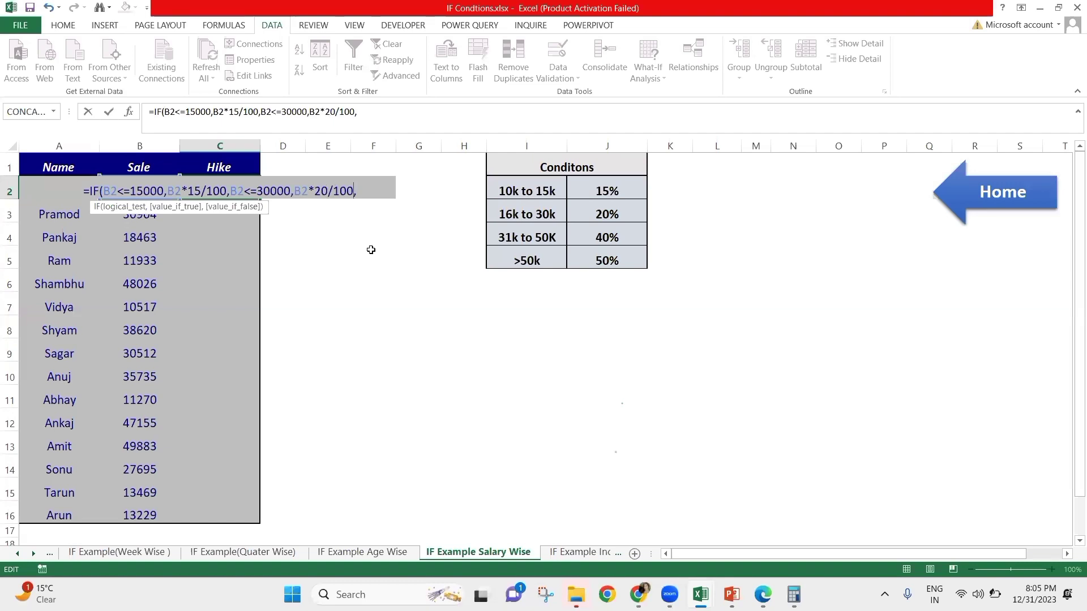
- Paste another condition copy, then discard the unfinished formula edits
{"action": "type", "text": "B2<=15000,B2*15/100,"}
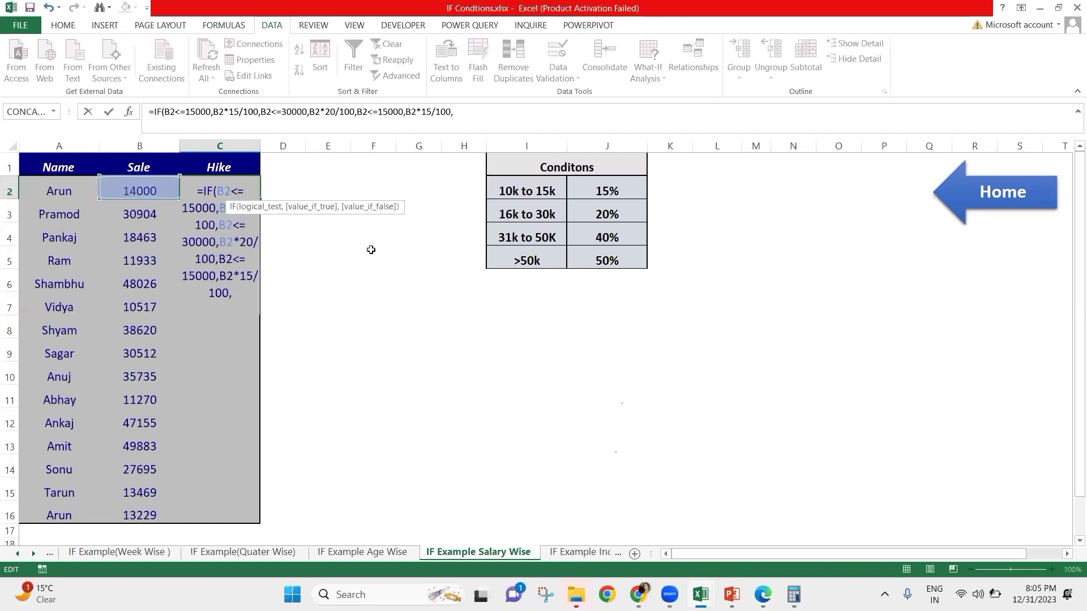
{"action": "key", "text": "Left"}
{"action": "key", "text": "Left"}
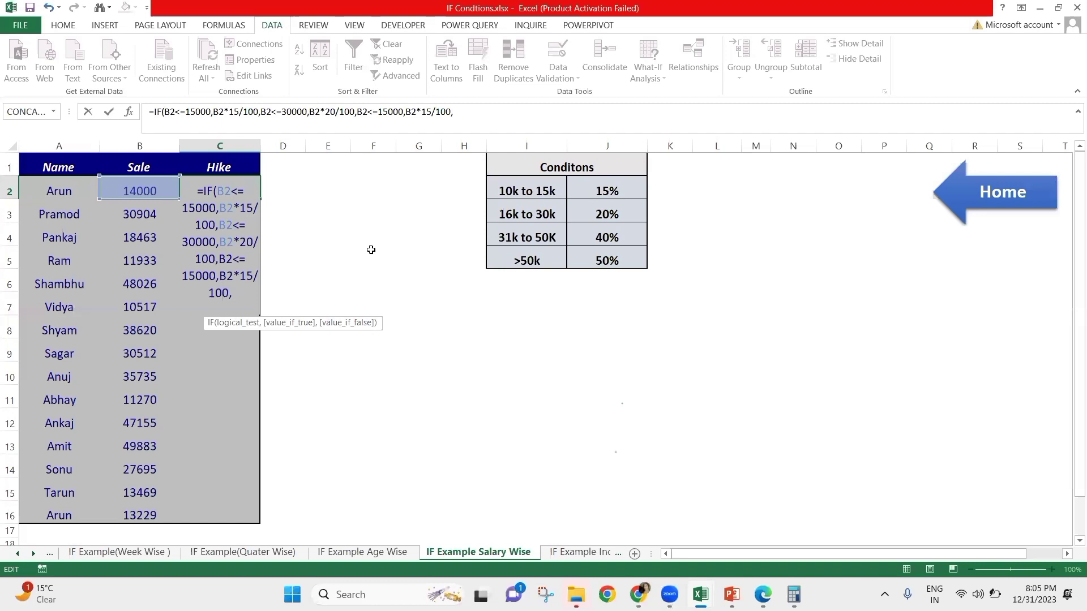
{"action": "key", "text": "Up"}
{"action": "key", "text": "Up"}
{"action": "key", "text": "Escape"}
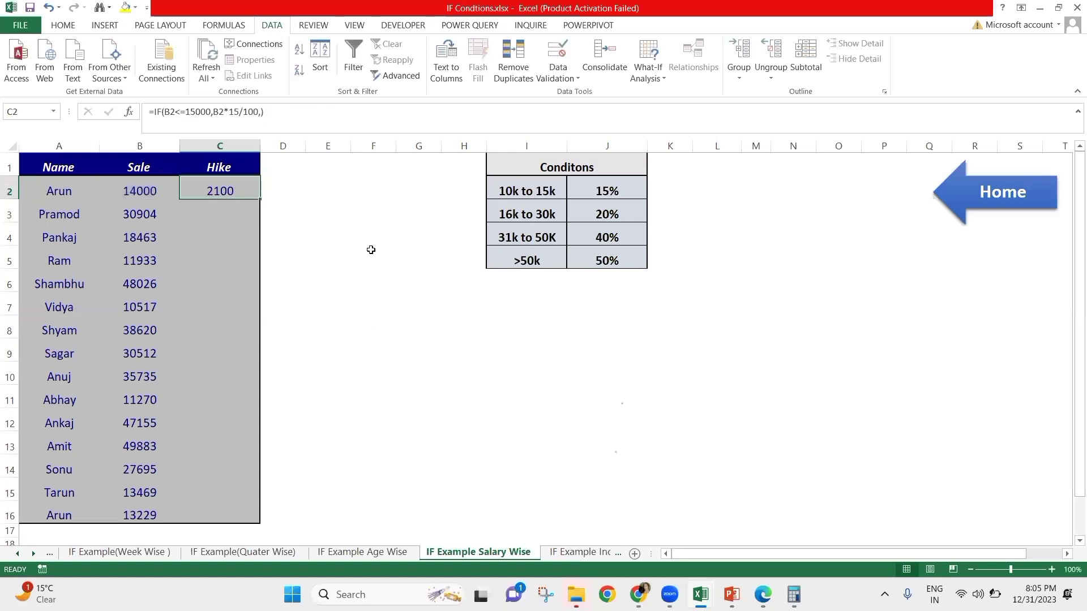
- Remove the closing bracket and paste a nested IF condition at the formula's end
{"action": "key", "text": "F2"}
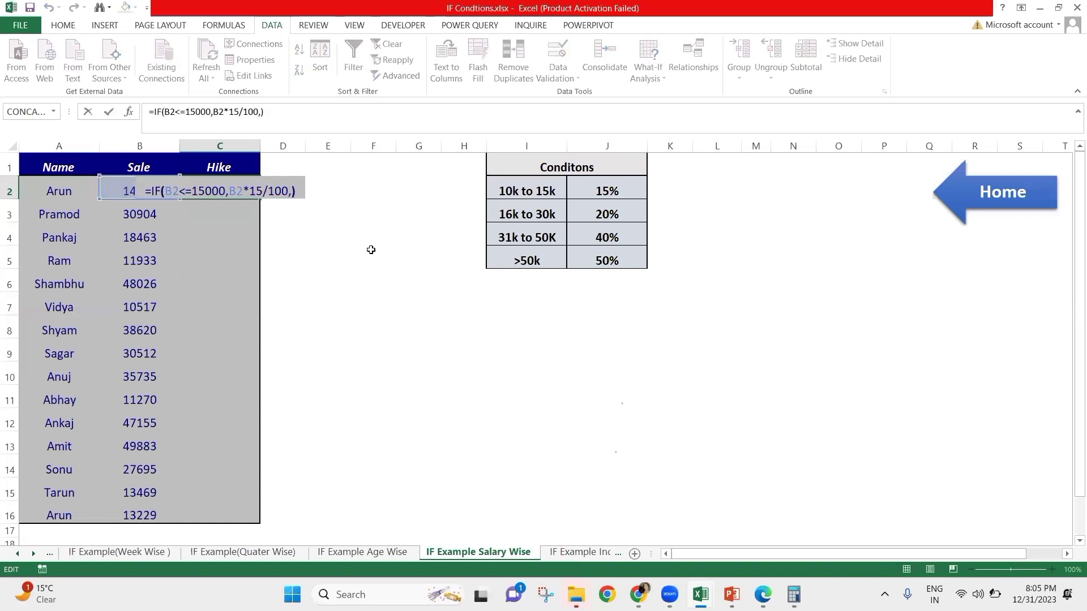
{"action": "key", "text": "BackSpace"}
{"action": "key", "text": "Left"}
{"action": "key", "text": "Left"}
{"action": "key", "text": "Left"}
{"action": "key", "text": "Left"}
{"action": "key", "text": "Left"}
{"action": "key", "text": "Left"}
{"action": "key", "text": "Left"}
{"action": "key", "text": "Left"}
{"action": "key", "text": "Left"}
{"action": "key", "text": "Left"}
{"action": "key", "text": "Left"}
{"action": "key", "text": "Left"}
{"action": "key", "text": "Left"}
{"action": "key", "text": "Left"}
{"action": "key", "text": "Left"}
{"action": "key", "text": "Left"}
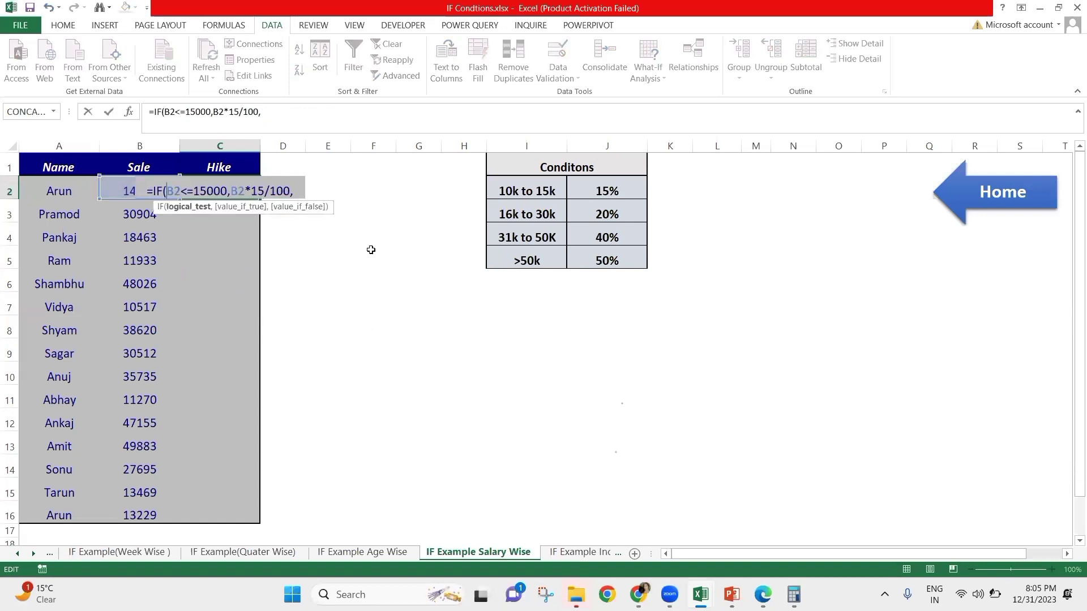
{"action": "key", "text": "Right"}
{"action": "key", "text": "End"}
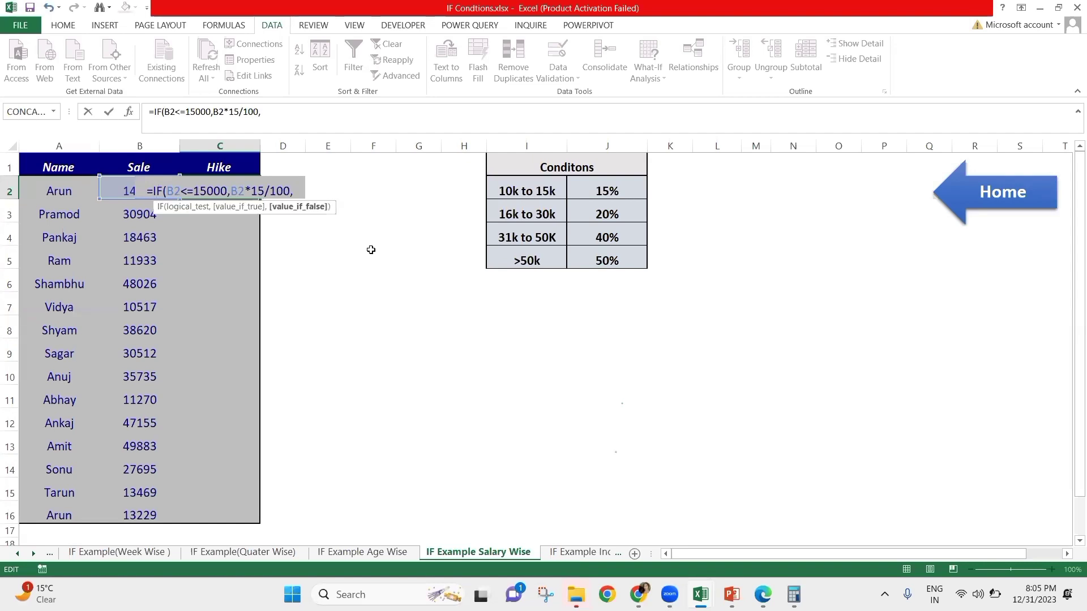
{"action": "type", "text": "IF(B2<=15000,B2*15/100,"}
- Make the nested IF give 20% for sales up to 30000, add another IF clause, and commit
{"action": "key", "text": "Left"}
{"action": "key", "text": "Left"}
{"action": "key", "text": "Left"}
{"action": "key", "text": "Left"}
{"action": "key", "text": "Left"}
{"action": "key", "text": "Left"}
{"action": "key", "text": "Left"}
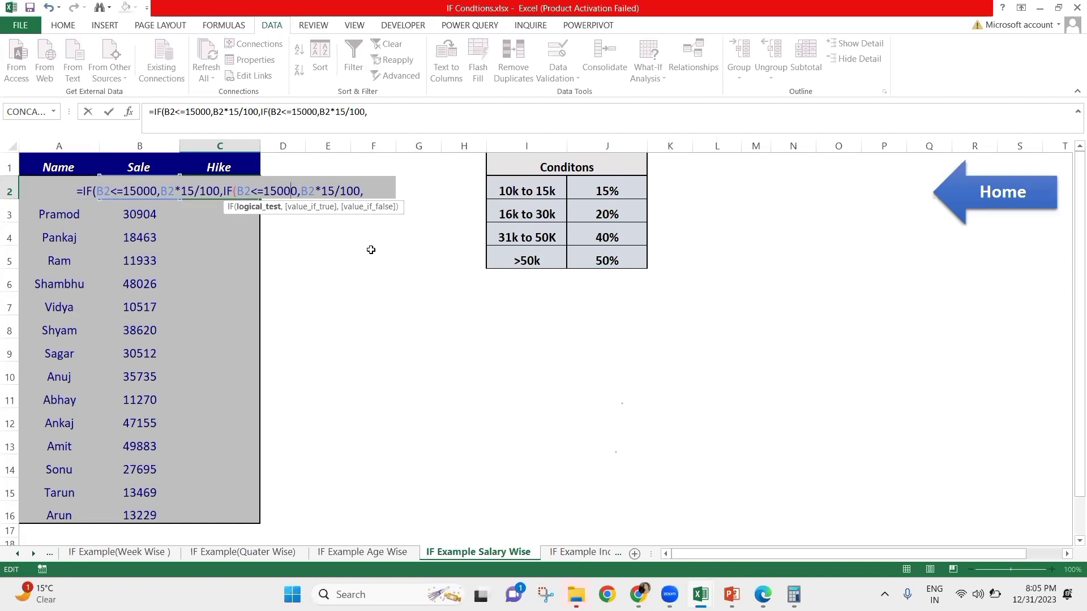
{"action": "key", "text": "Right"}
{"action": "key", "text": "BackSpace"}
{"action": "key", "text": "BackSpace"}
{"action": "type", "text": "30"}
{"action": "key", "text": "Right"}
{"action": "key", "text": "Right"}
{"action": "key", "text": "Right"}
{"action": "key", "text": "Right"}
{"action": "key", "text": "Right"}
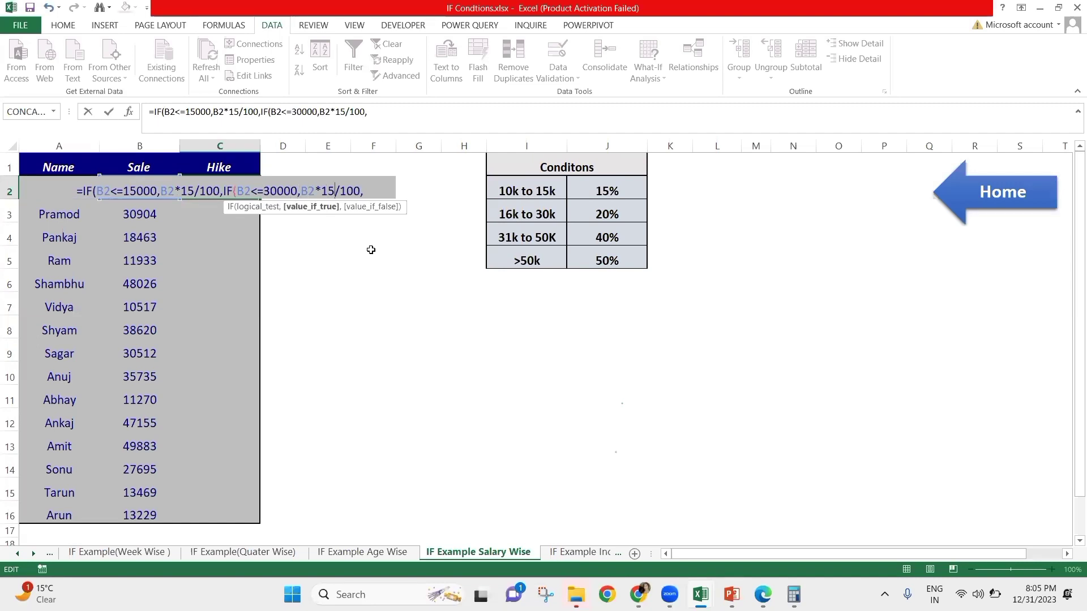
{"action": "key", "text": "Delete"}
{"action": "key", "text": "Delete"}
{"action": "type", "text": "20"}
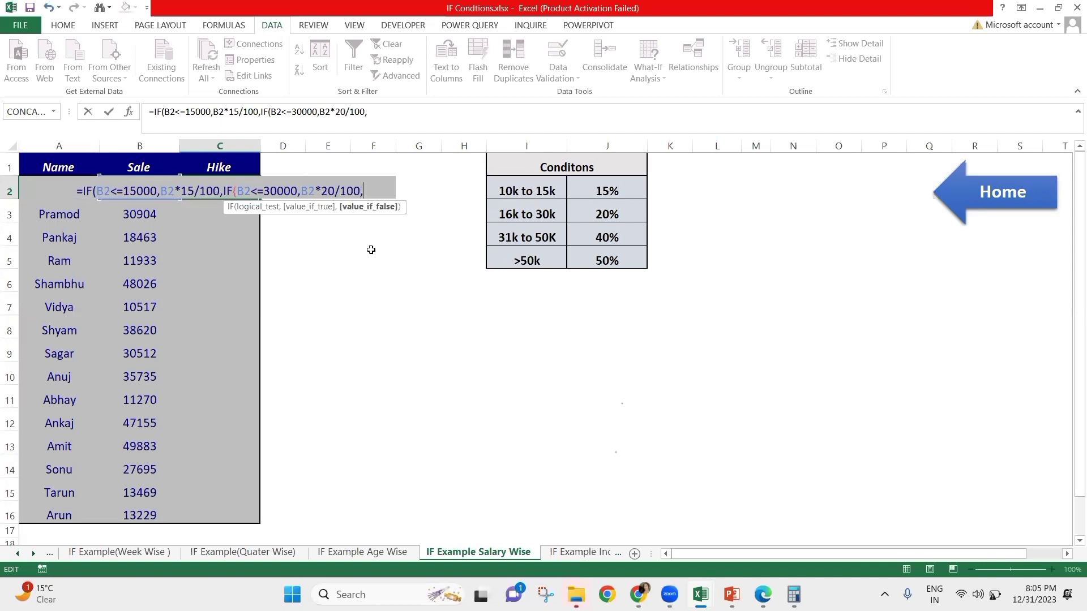
{"action": "type", "text": "IF(B2<=15000,B2*15/100,"}
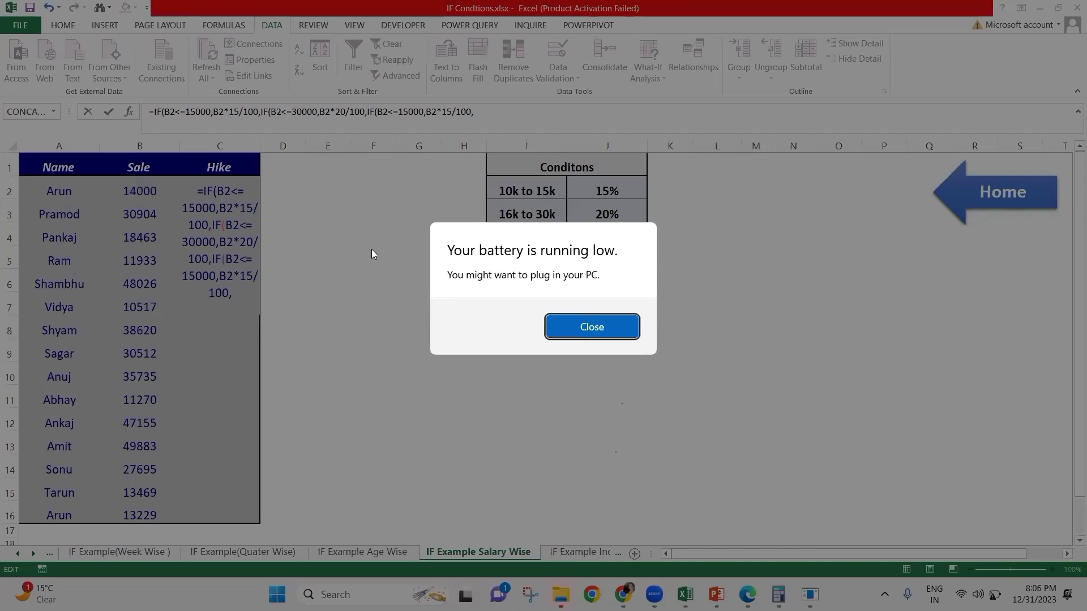
{"action": "key", "text": "Return"}
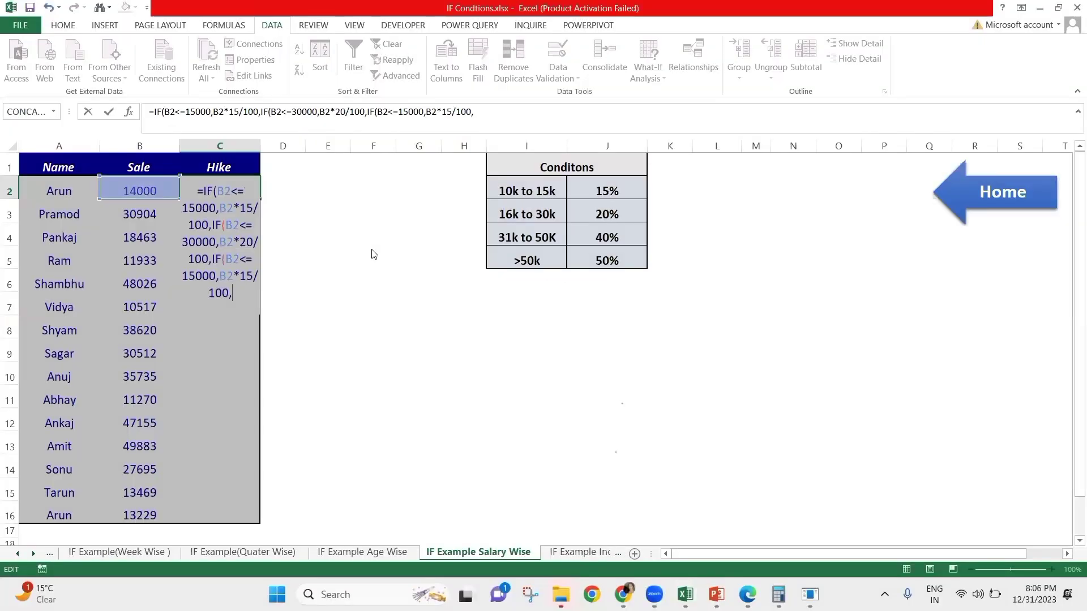
{"action": "key", "text": "Return"}
{"action": "key", "text": "Return"}
- Accept the correction and commit C2's nested IF hike formula, which shows 2100
{"action": "key", "text": "Down"}
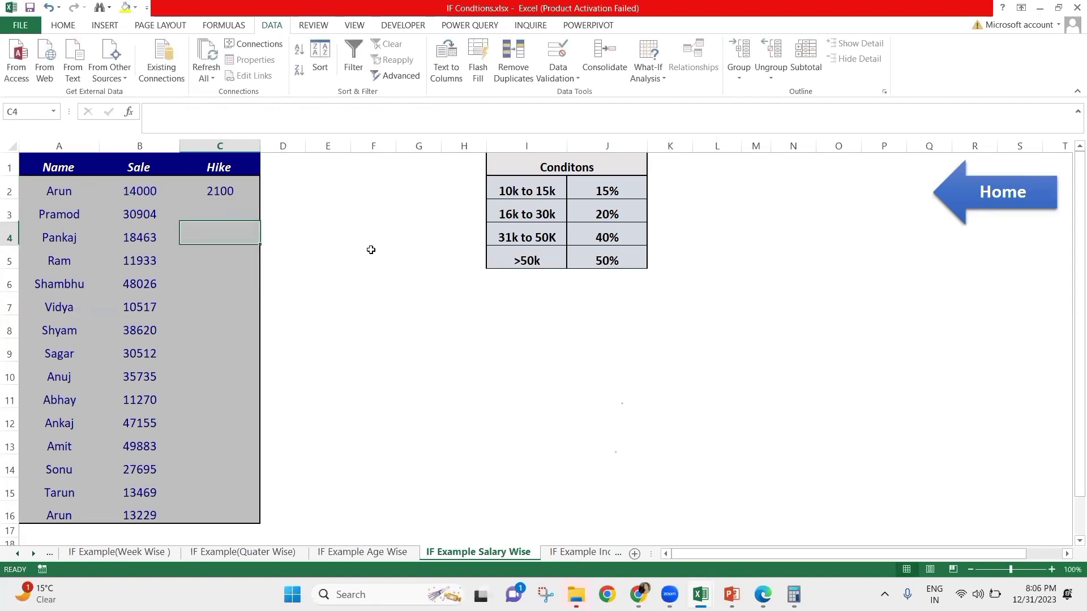
{"action": "key", "text": "Up"}
{"action": "key", "text": "Up"}
{"action": "key", "text": "F2"}
{"action": "key", "text": "Left"}
{"action": "key", "text": "Left"}
{"action": "key", "text": "Left"}
{"action": "key", "text": "Left"}
{"action": "key", "text": "Left"}
{"action": "key", "text": "Left"}
{"action": "key", "text": "Left"}
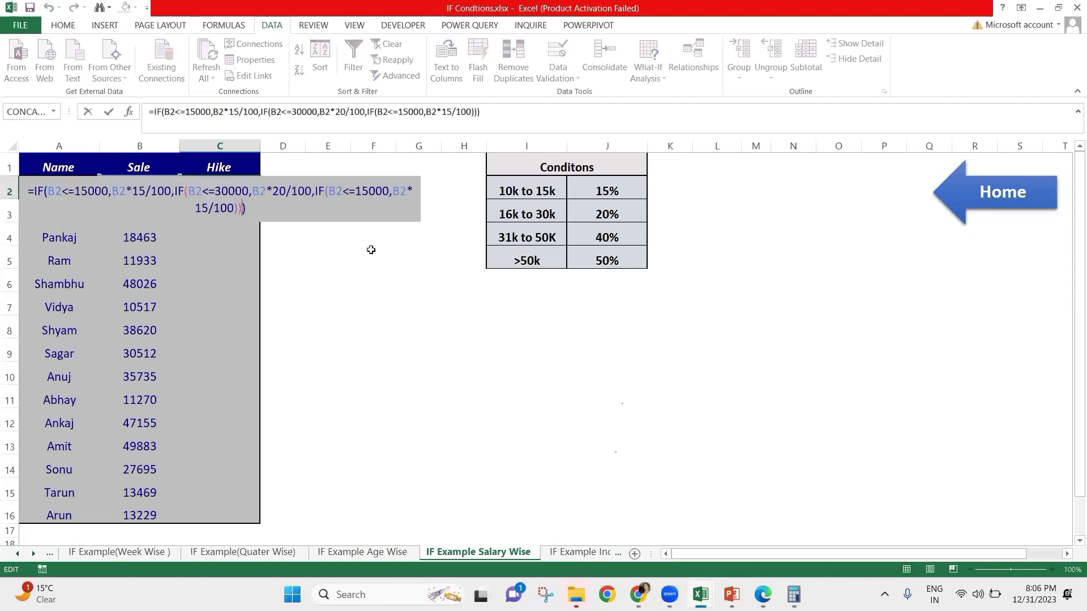
{"action": "key", "text": "Left"}
{"action": "key", "text": "Left"}
{"action": "key", "text": "Left"}
{"action": "key", "text": "Left"}
{"action": "key", "text": "Left"}
{"action": "key", "text": "Left"}
{"action": "key", "text": "Left"}
{"action": "key", "text": "Left"}
{"action": "key", "text": "Left"}
{"action": "key", "text": "Left"}
{"action": "key", "text": "Left"}
{"action": "key", "text": "Left"}
{"action": "key", "text": "Left"}
{"action": "key", "text": "Left"}
{"action": "key", "text": "Left"}
{"action": "key", "text": "Left"}
{"action": "key", "text": "Left"}
{"action": "key", "text": "Left"}
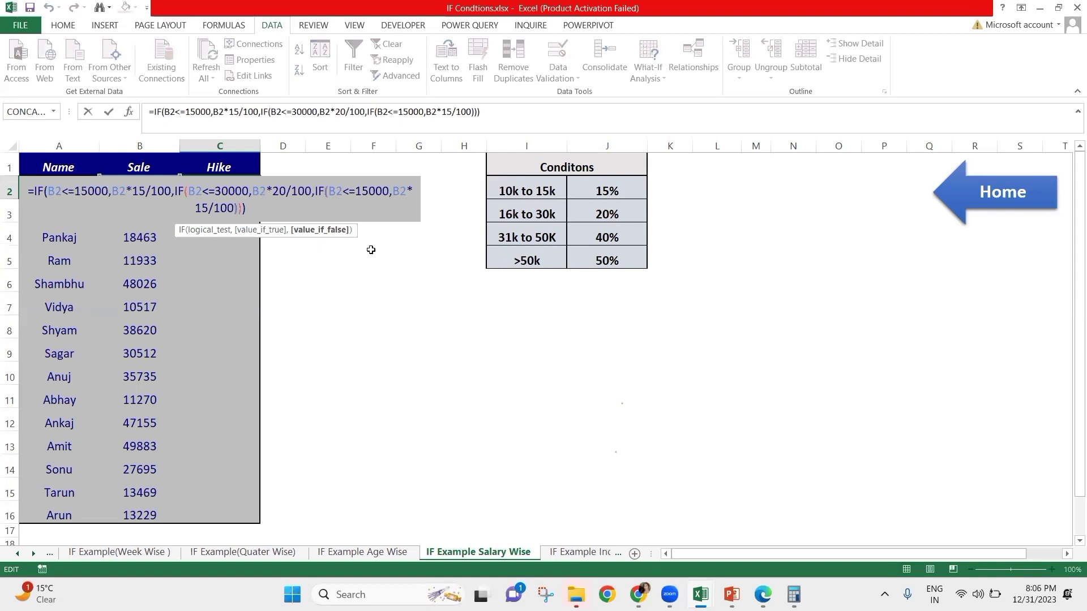
{"action": "key", "text": "Left"}
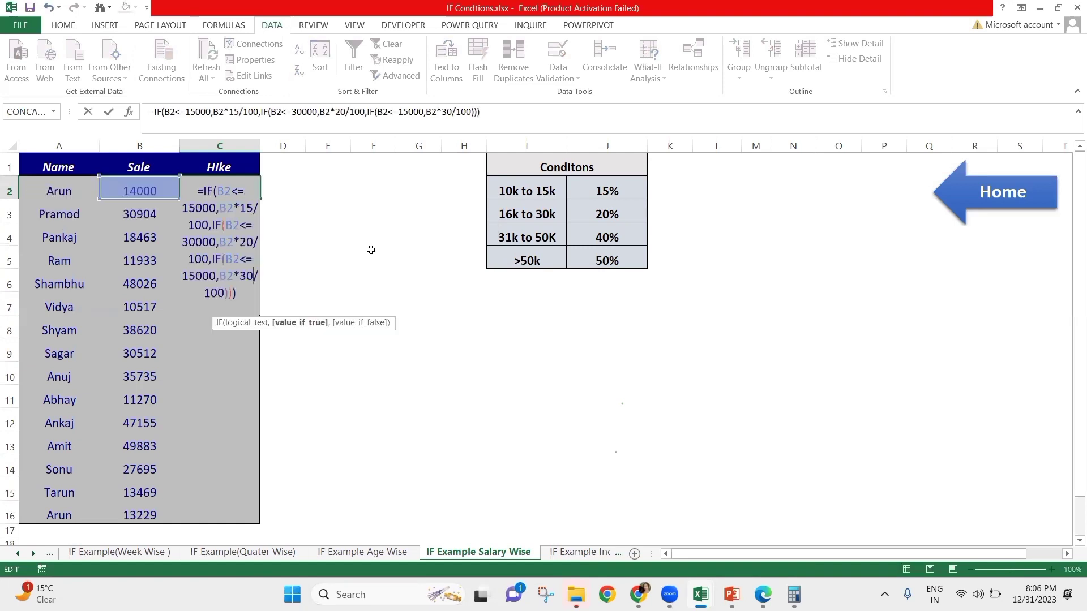
{"action": "key", "text": "Return"}
- Paste an extra IF clause into C2's formula and change its hike rate to 40%
{"action": "key", "text": "Up"}
{"action": "key", "text": "F2"}
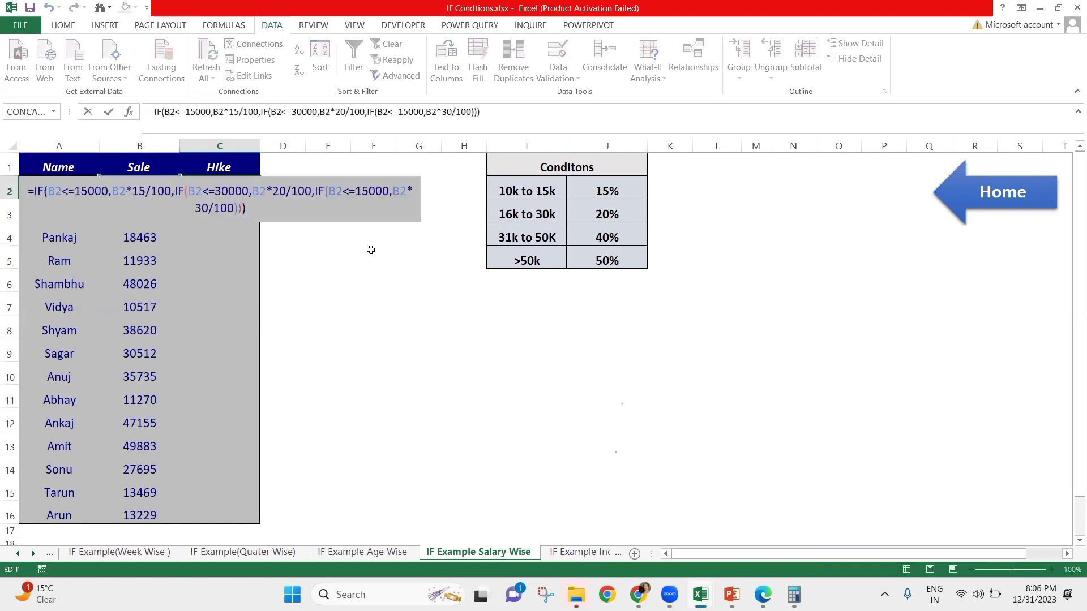
{"action": "key", "text": "Left"}
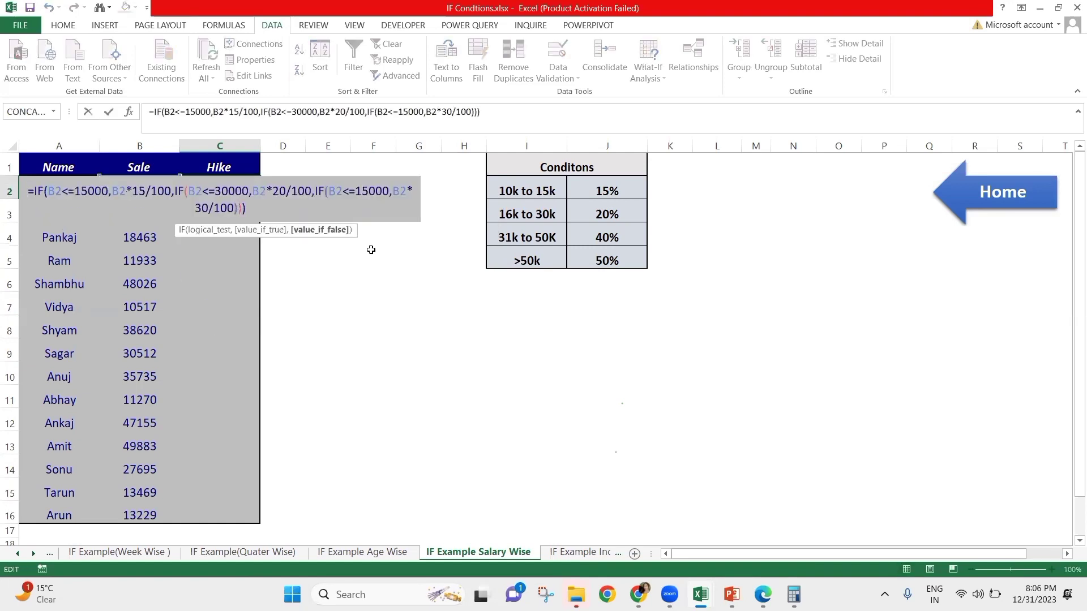
{"action": "type", "text": "IF(B2<=15000,B2*15/100,"}
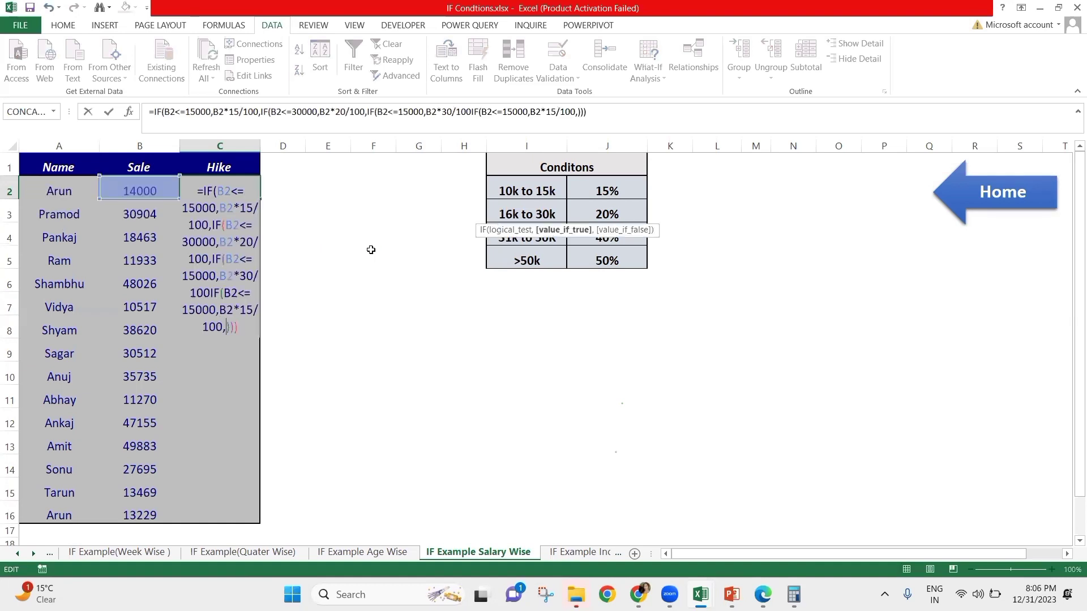
{"action": "key", "text": "Left"}
{"action": "key", "text": "Left"}
{"action": "key", "text": "Left"}
{"action": "key", "text": "Left"}
{"action": "key", "text": "Left"}
{"action": "key", "text": "Left"}
{"action": "key", "text": "Left"}
{"action": "key", "text": "Left"}
{"action": "key", "text": "Left"}
{"action": "key", "text": "Right"}
{"action": "key", "text": "Right"}
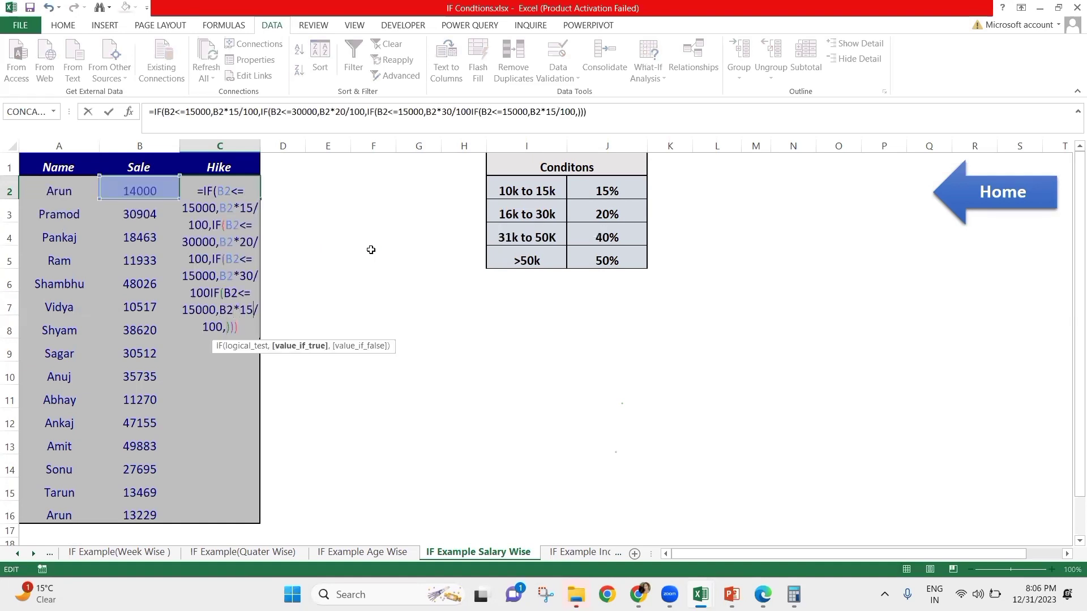
{"action": "key", "text": "BackSpace"}
{"action": "key", "text": "BackSpace"}
{"action": "type", "text": "50"}
{"action": "key", "text": "BackSpace"}
{"action": "key", "text": "BackSpace"}
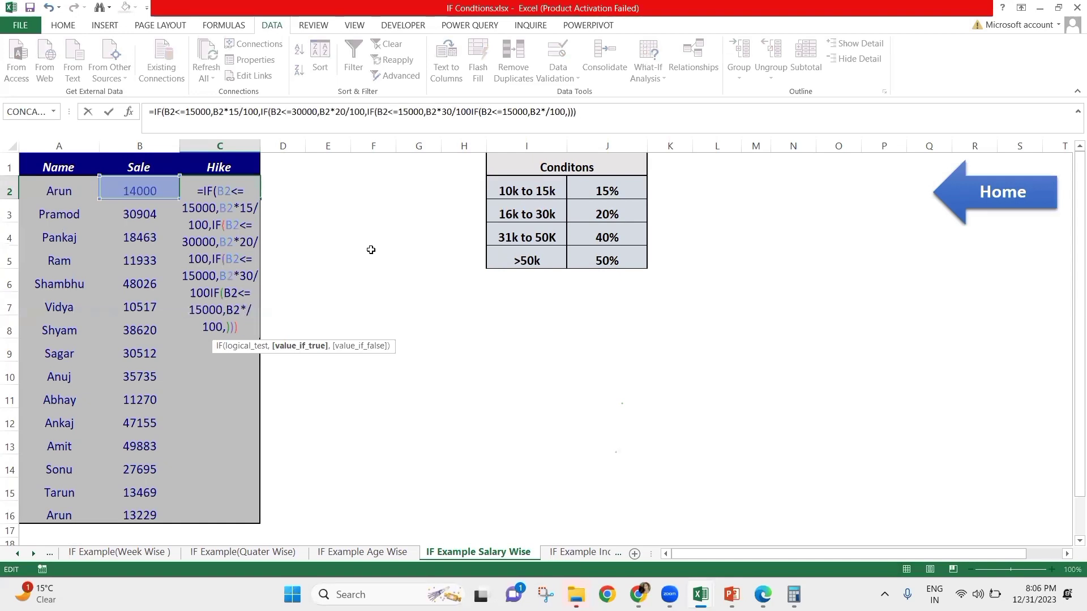
{"action": "type", "text": "40"}
- Set the new clause's threshold to 50000, then cancel the edit after the error
{"action": "key", "text": "Left"}
{"action": "key", "text": "Left"}
{"action": "key", "text": "Left"}
{"action": "key", "text": "Left"}
{"action": "key", "text": "Left"}
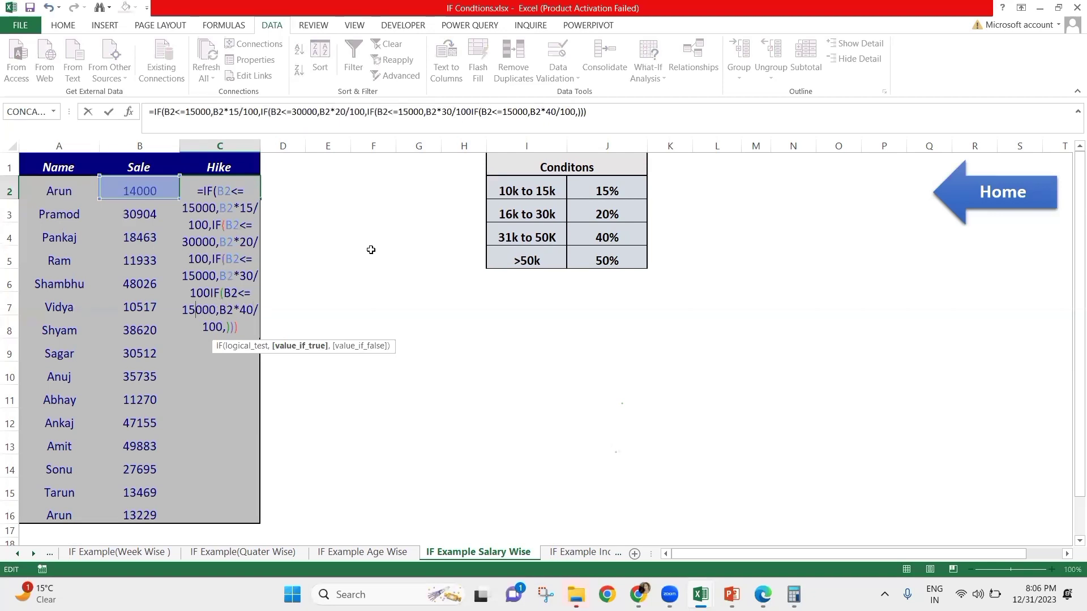
{"action": "key", "text": "BackSpace"}
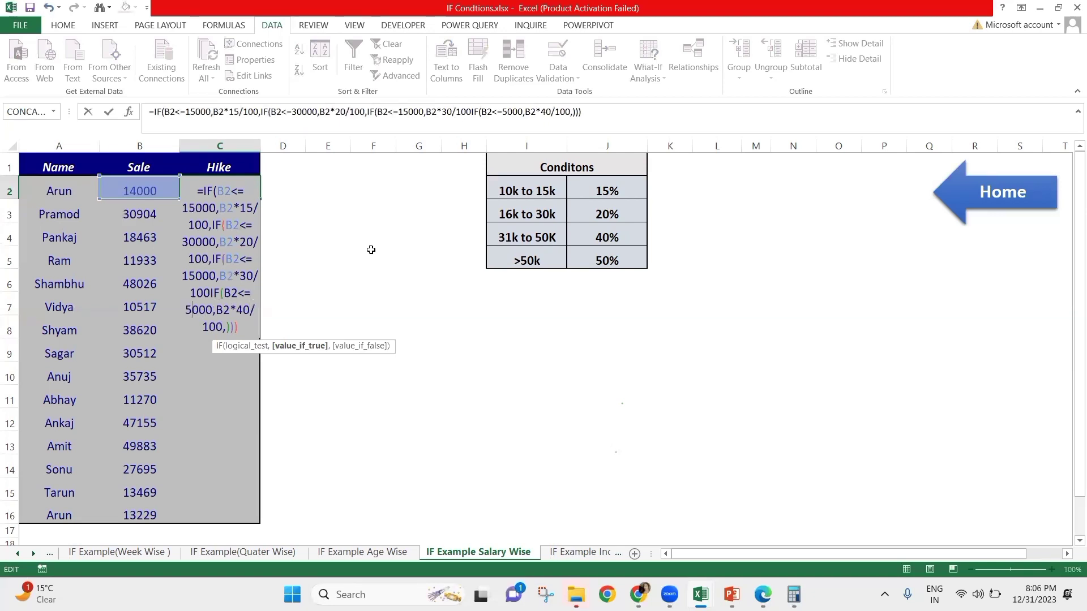
{"action": "type", "text": "0"}
{"action": "key", "text": "Return"}
{"action": "key", "text": "Return"}
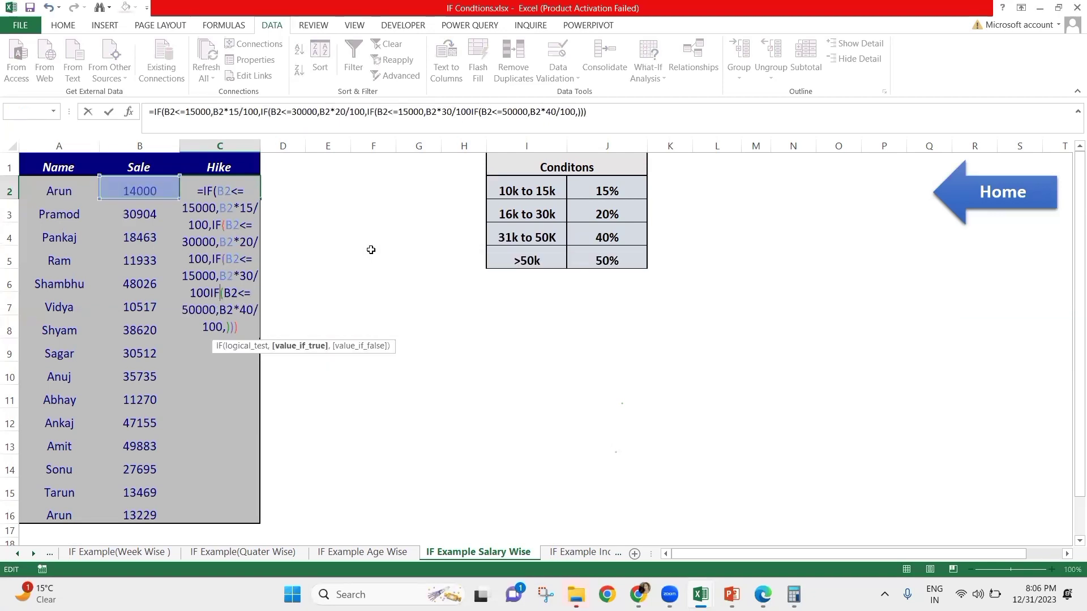
{"action": "key", "text": "Escape"}
{"action": "key", "text": "Left"}
{"action": "key", "text": "Right"}
- Select the table A2:C16 and set its fill colour to No Fill
{"action": "key", "text": "Left"}
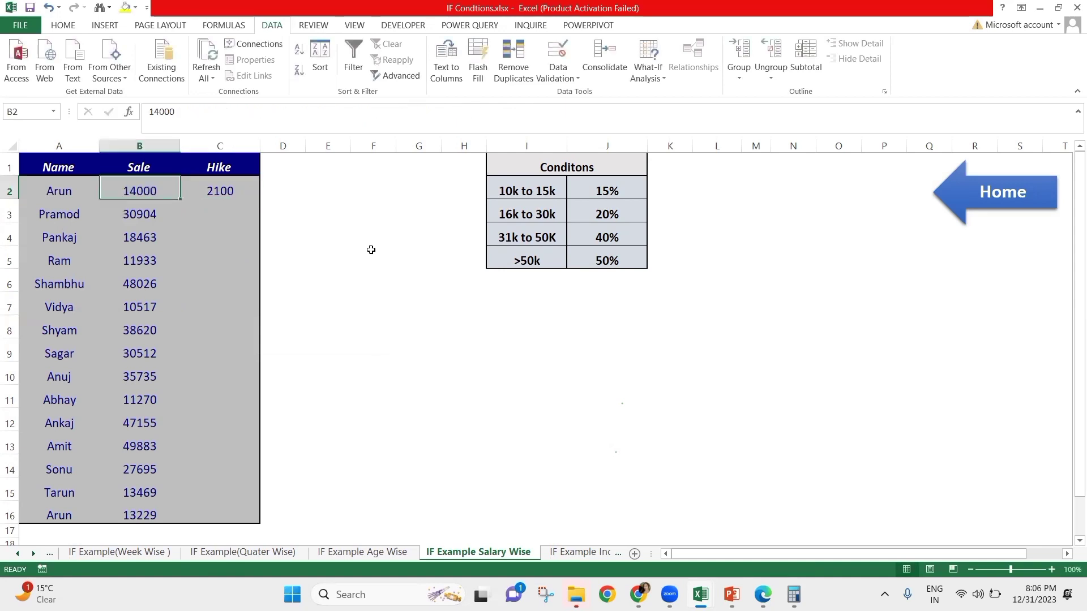
{"action": "key", "text": "Left"}
{"action": "key", "text": "ctrl+shift+Right"}
{"action": "key", "text": "ctrl+shift+Down"}
{"action": "key", "text": "alt"}
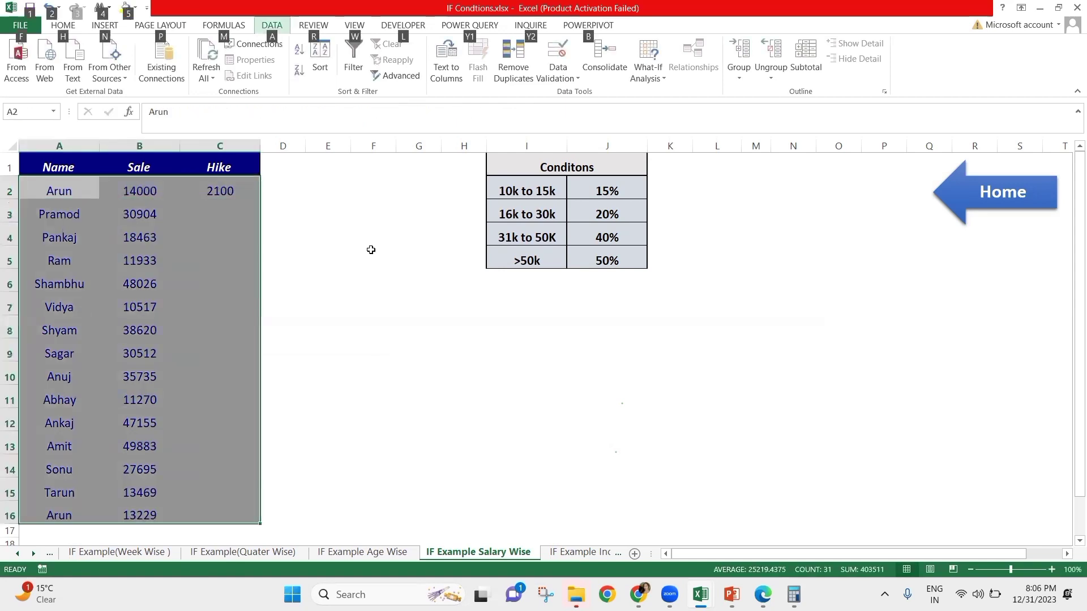
{"action": "key", "text": "h"}
{"action": "key", "text": "h"}
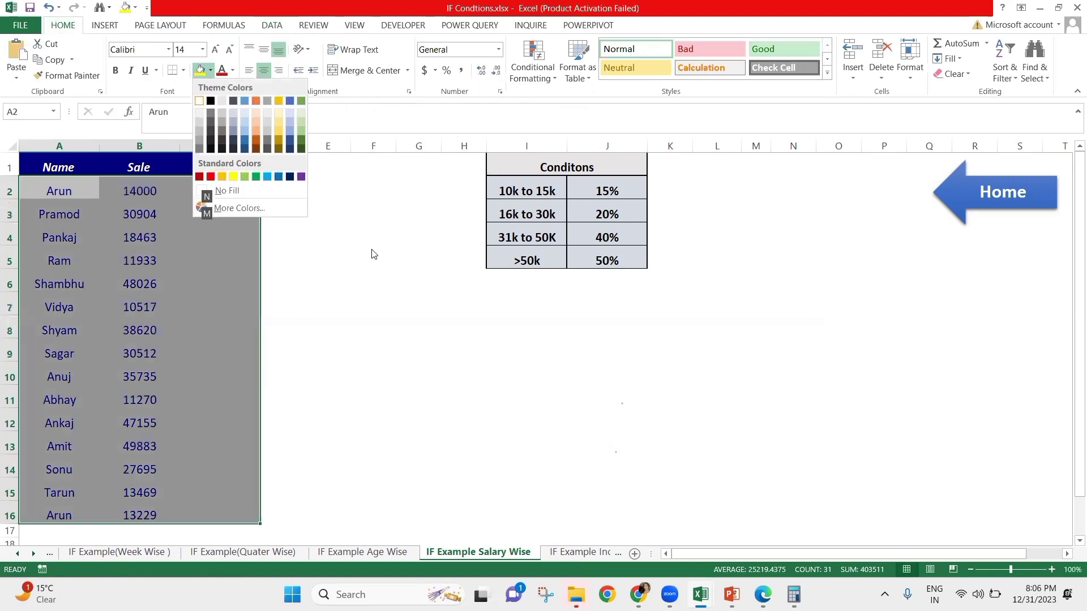
{"action": "key", "text": "Down"}
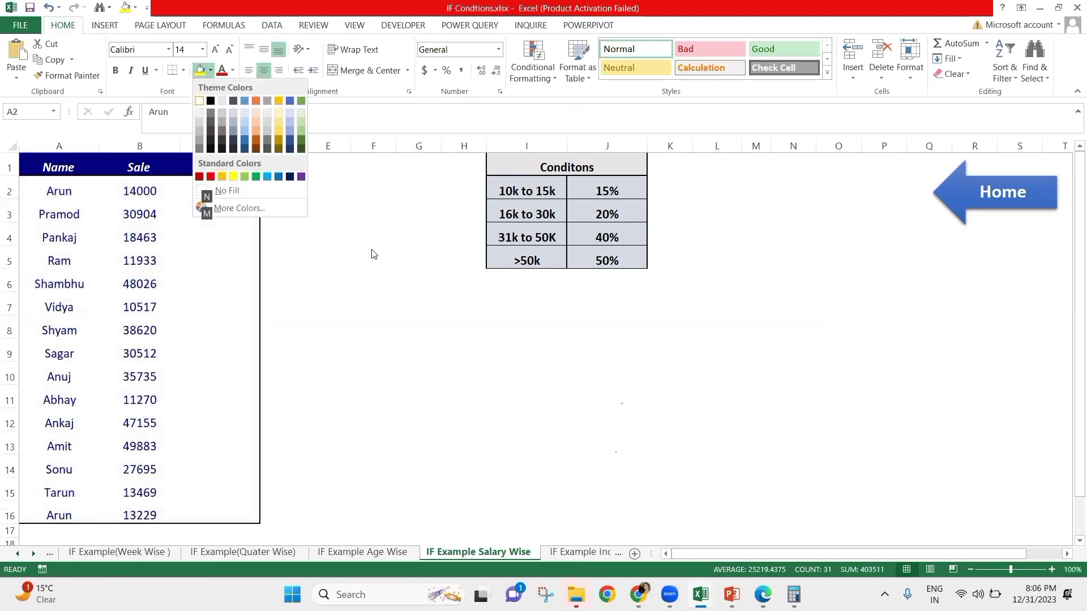
{"action": "key", "text": "n"}
- Return to the Hike cell C2 and review its formula without changing it
{"action": "key", "text": "Down"}
{"action": "key", "text": "Right"}
{"action": "key", "text": "Right"}
{"action": "key", "text": "Right"}
{"action": "key", "text": "Up"}
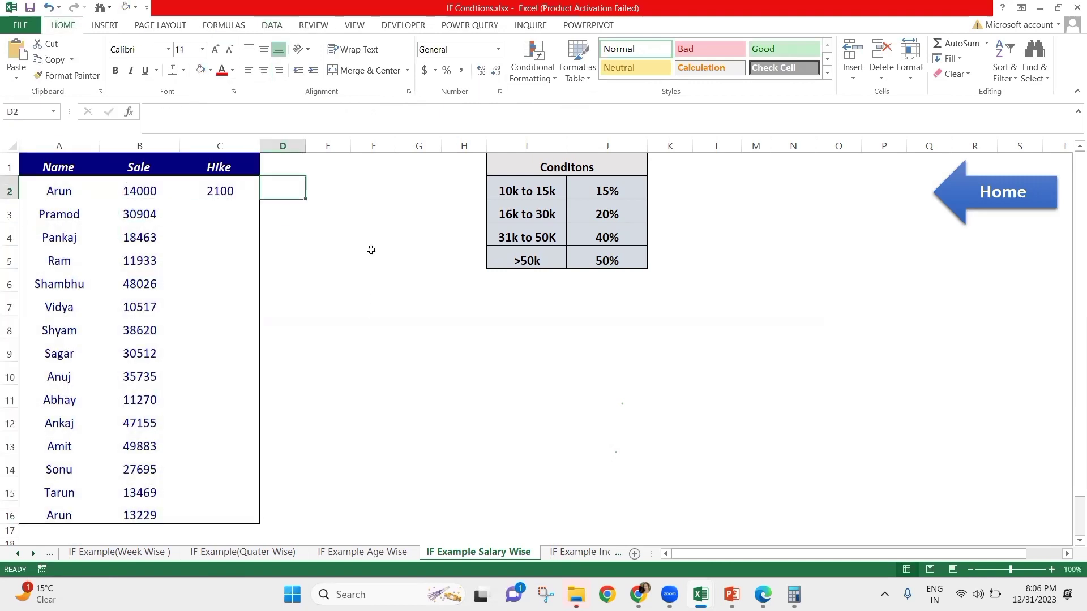
{"action": "key", "text": "Left"}
{"action": "key", "text": "F2"}
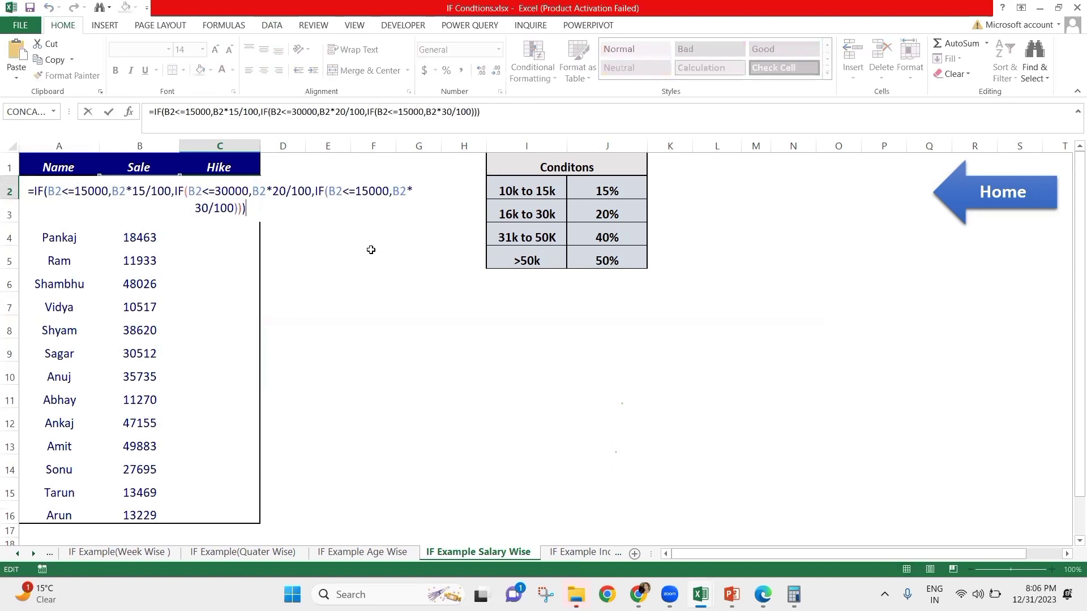
{"action": "key", "text": "Escape"}
- Clear C2 and start a new formula =IF(B2<15000,B2*15/100, …)
{"action": "key", "text": "Delete"}
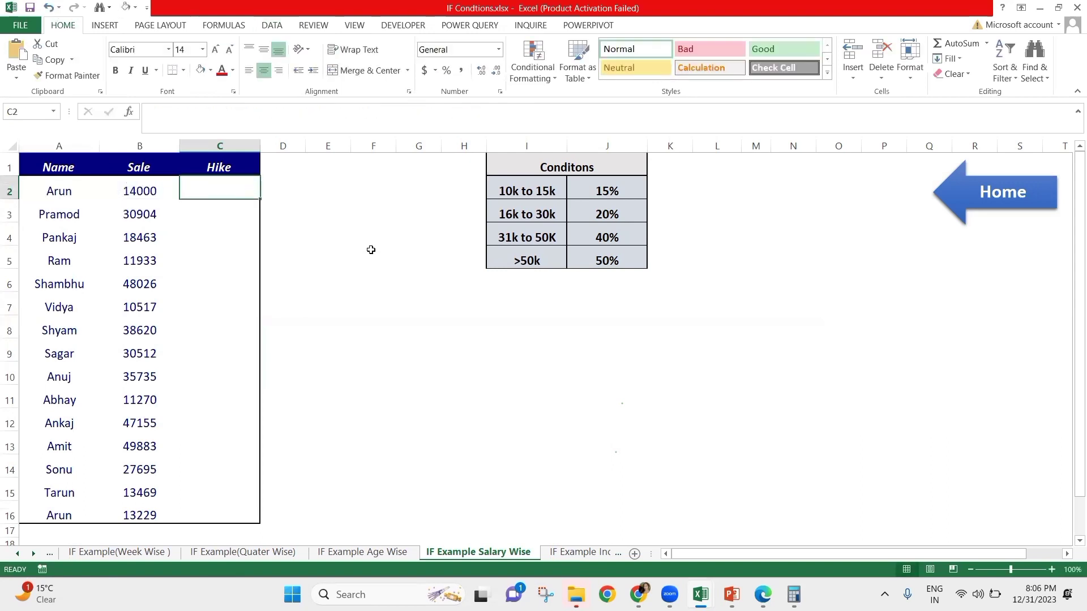
{"action": "type", "text": "="}
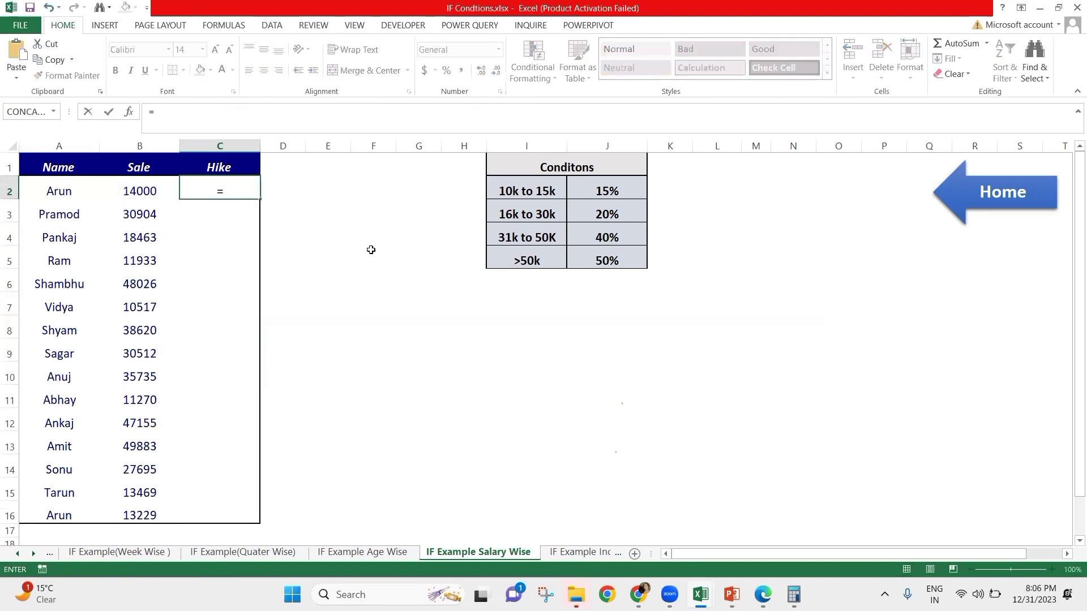
{"action": "type", "text": "IF("}
{"action": "key", "text": "Left"}
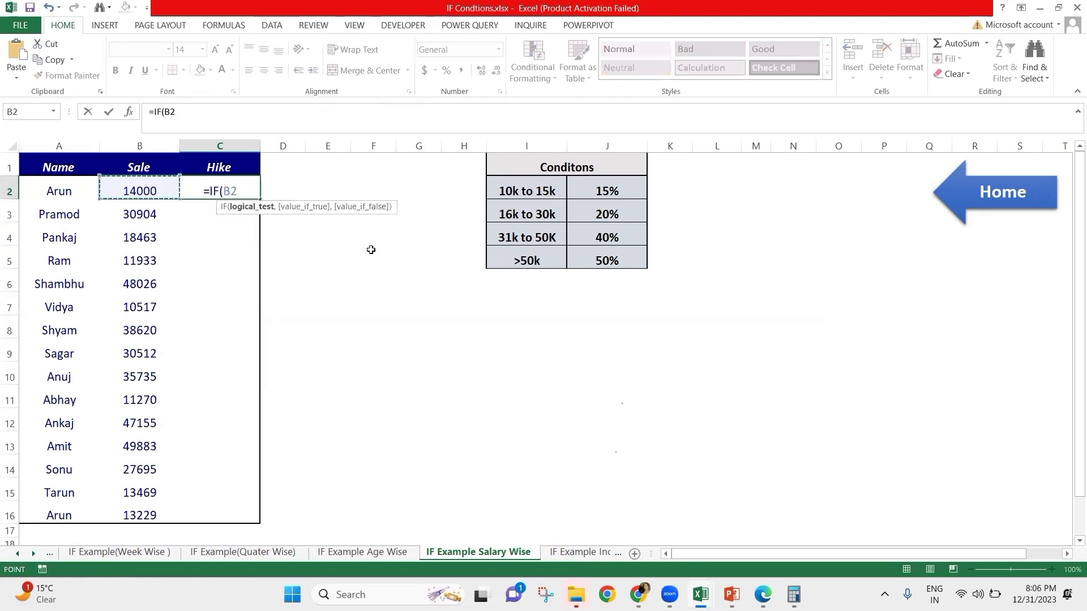
{"action": "type", "text": "<"}
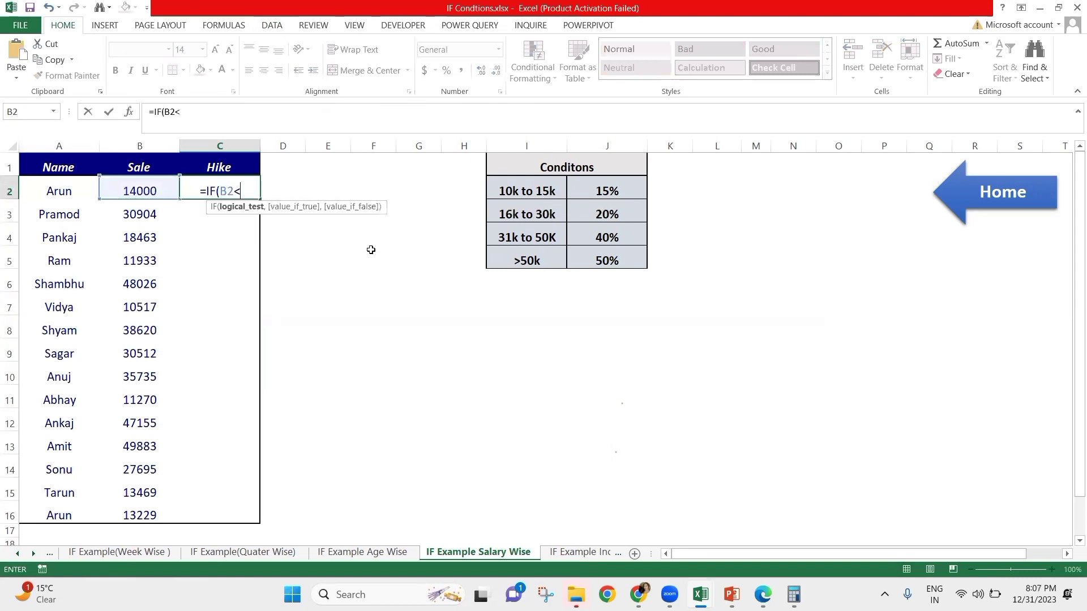
{"action": "type", "text": "15000"}
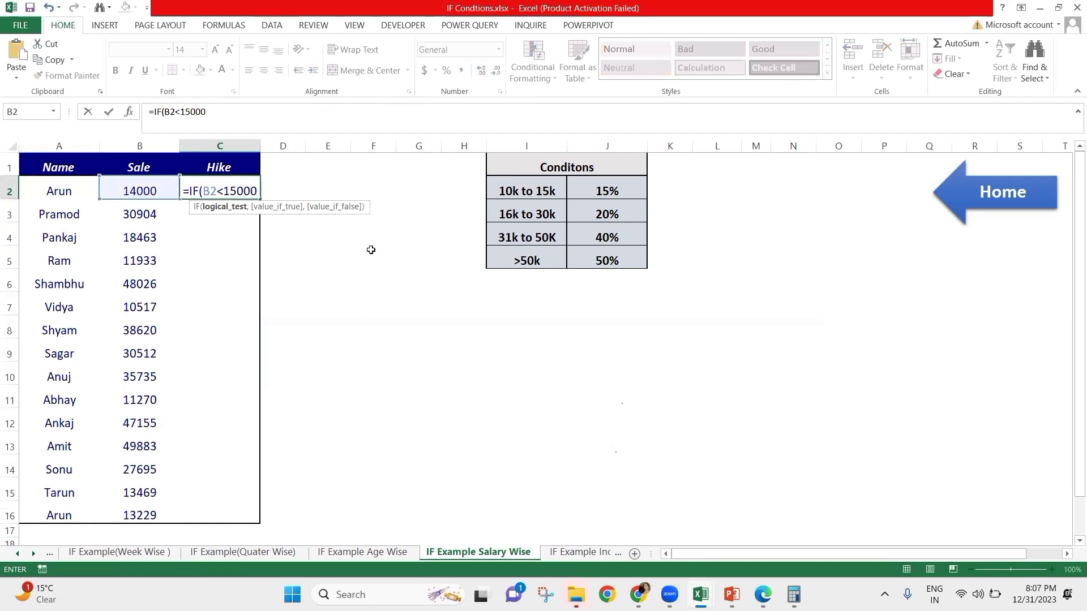
{"action": "type", "text": ","}
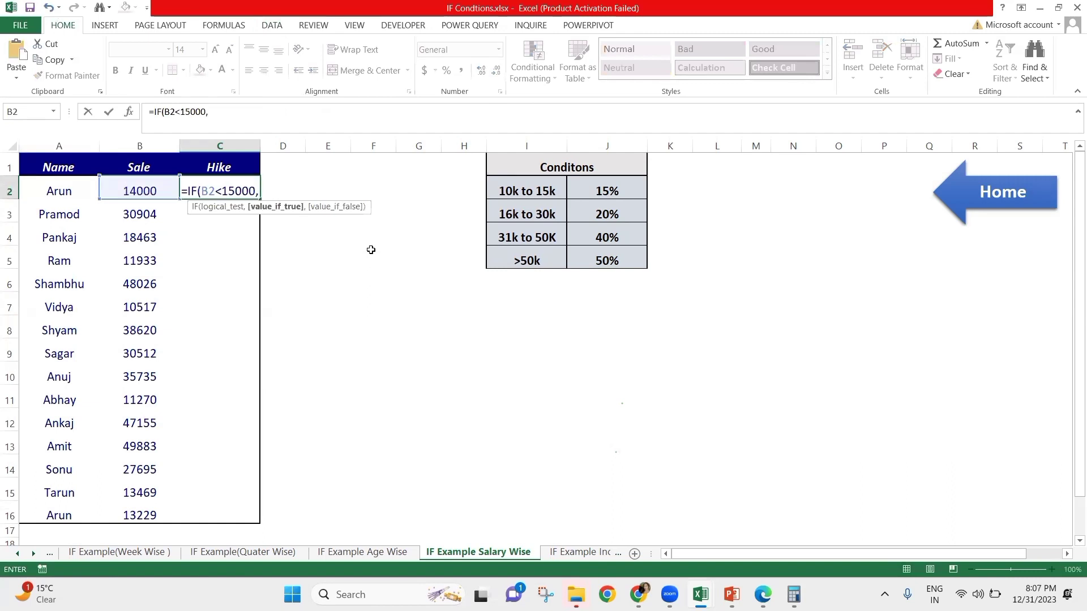
{"action": "type", "text": "B2*"}
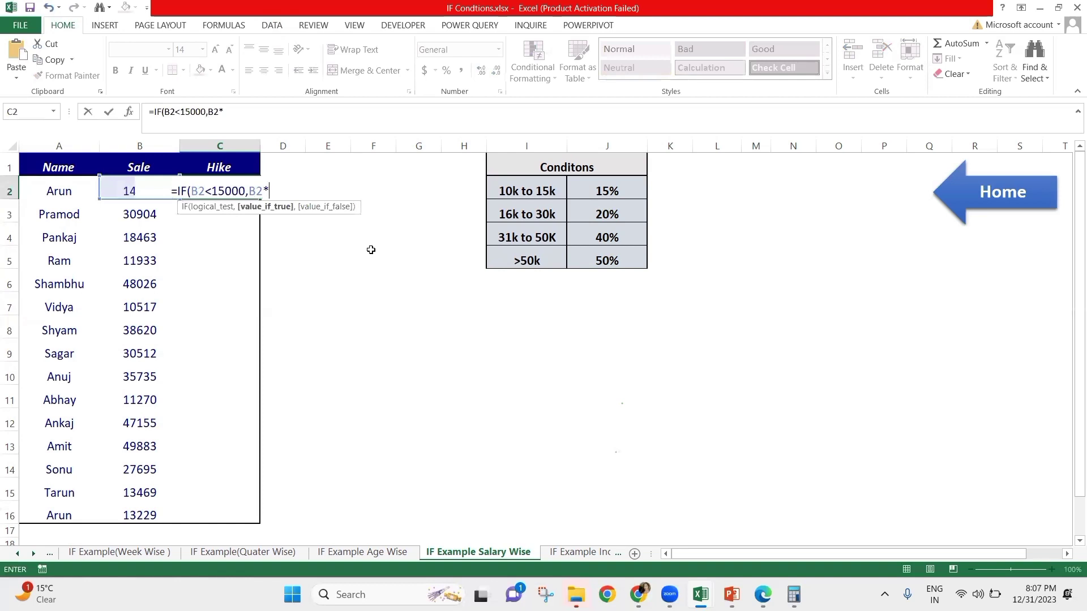
{"action": "type", "text": "15/1000"}
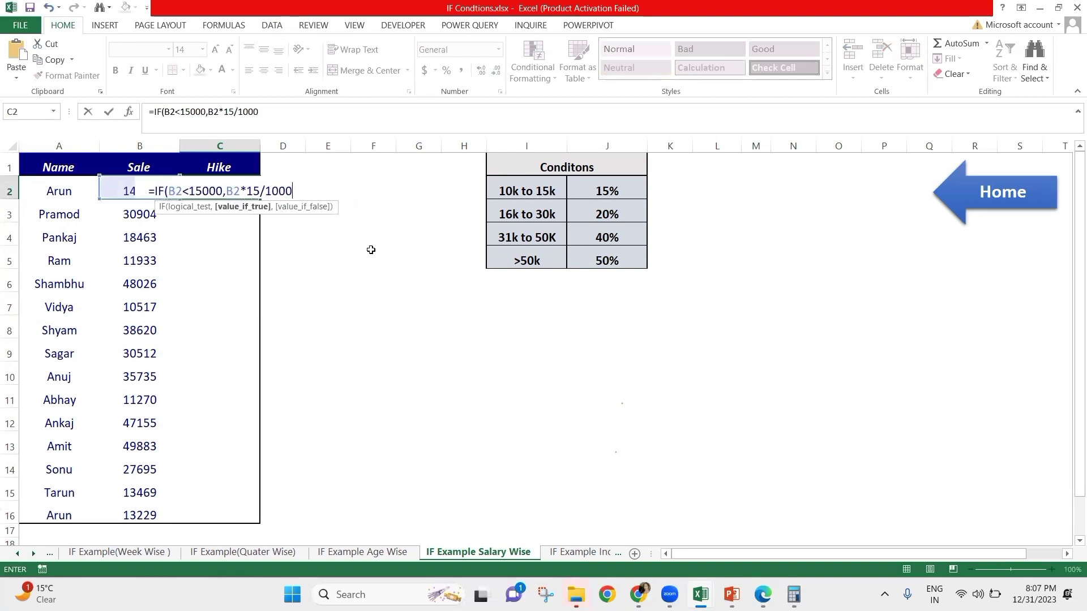
{"action": "key", "text": "BackSpace"}
{"action": "type", "text": ","}
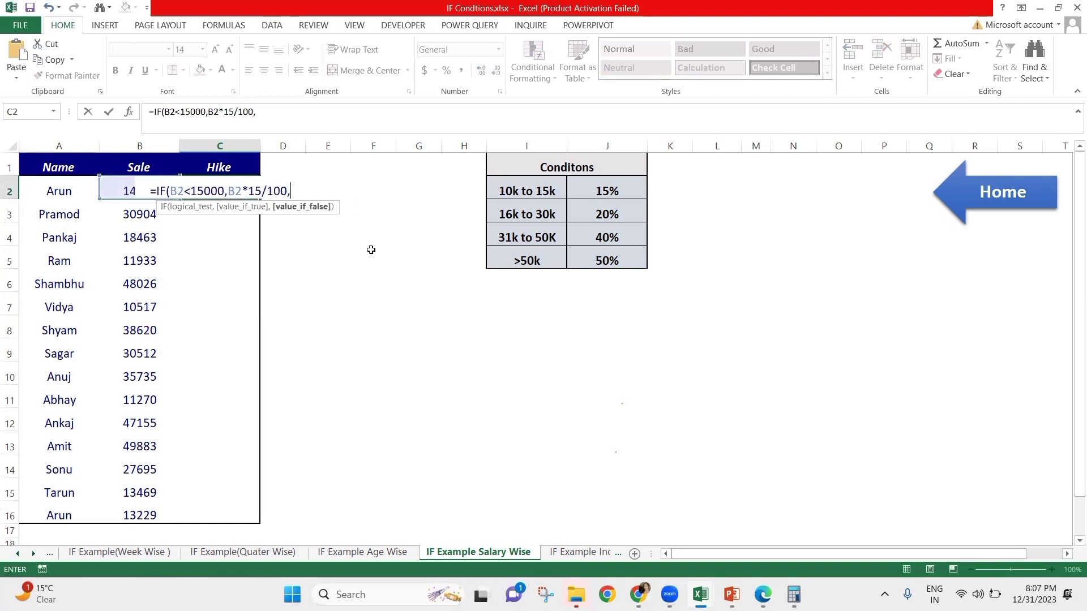
{"action": "key", "text": "Left"}
{"action": "key", "text": "shift+Right"}
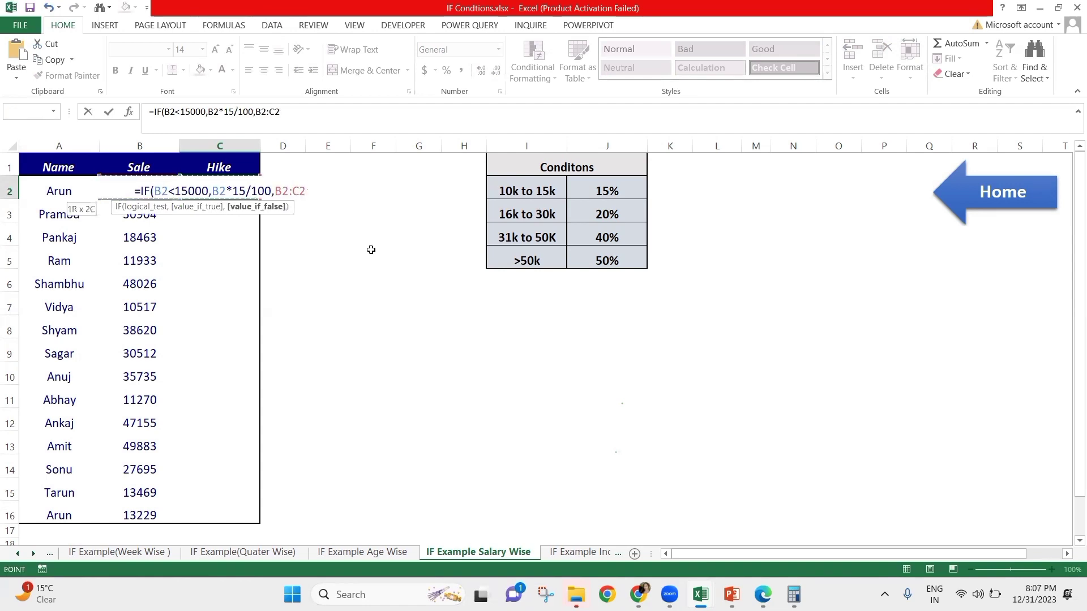
{"action": "key", "text": "BackSpace"}
{"action": "key", "text": "BackSpace"}
{"action": "key", "text": "BackSpace"}
{"action": "key", "text": "BackSpace"}
{"action": "key", "text": "BackSpace"}
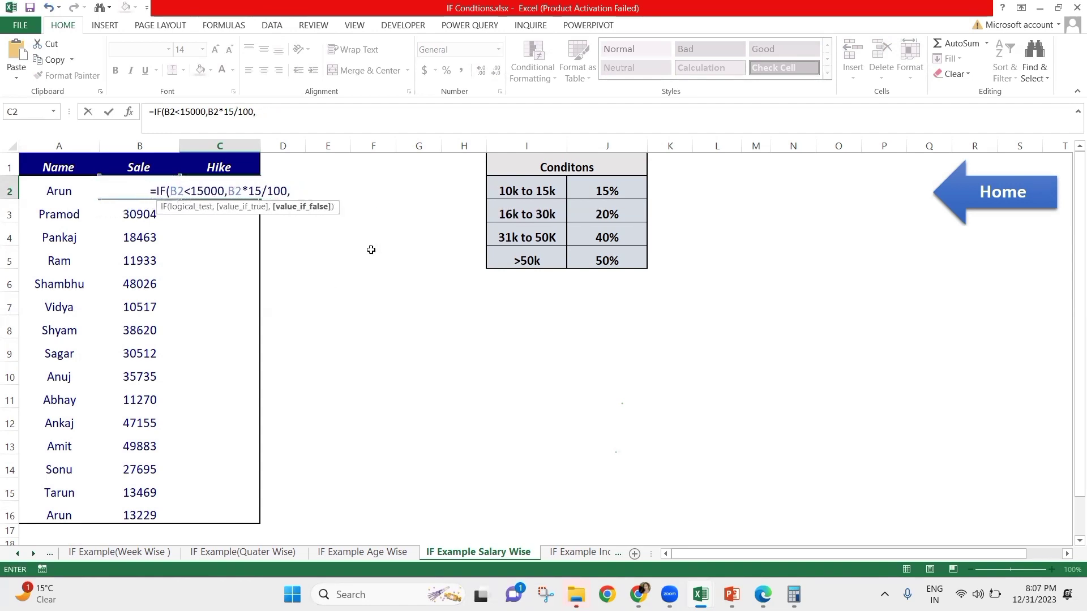
- Add a second IF clause giving a 20% hike for sales below 30000
{"action": "left_click", "coordinate": [301, 125]}
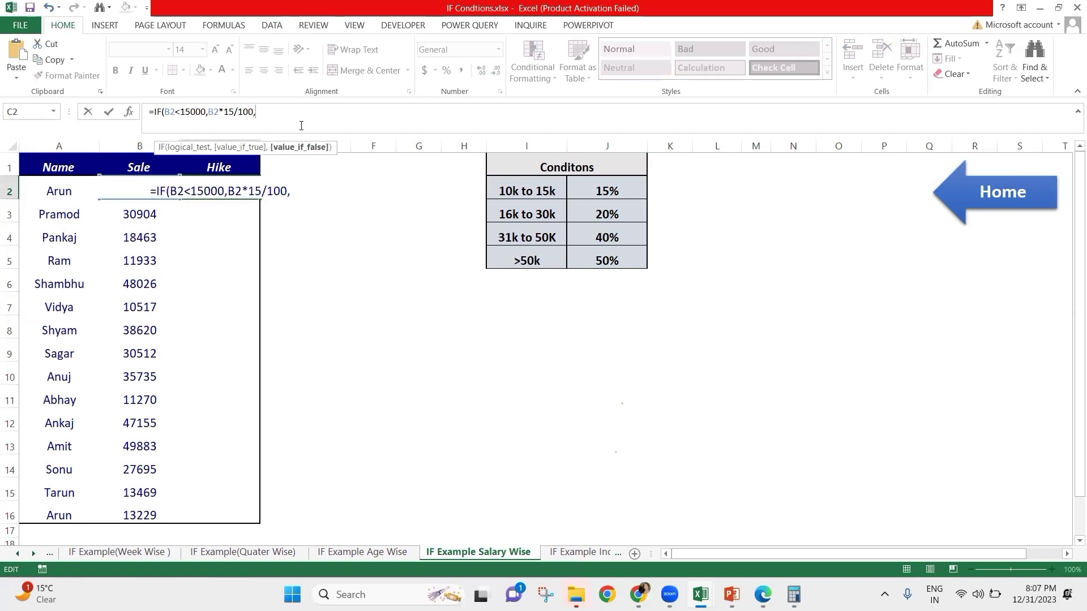
{"action": "key", "text": "shift+Left"}
{"action": "key", "text": "shift+Left"}
{"action": "key", "text": "shift+Left"}
{"action": "key", "text": "shift+Left"}
{"action": "key", "text": "shift+Left"}
{"action": "key", "text": "shift+Left"}
{"action": "key", "text": "shift+Left"}
{"action": "key", "text": "shift+Left"}
{"action": "key", "text": "shift+Left"}
{"action": "key", "text": "shift+Left"}
{"action": "key", "text": "shift+Left"}
{"action": "key", "text": "shift+Left"}
{"action": "key", "text": "shift+Left"}
{"action": "key", "text": "shift+Left"}
{"action": "key", "text": "shift+Left"}
{"action": "key", "text": "shift+Left"}
{"action": "key", "text": "shift+Left"}
{"action": "key", "text": "shift+Left"}
{"action": "key", "text": "shift+Left"}
{"action": "key", "text": "shift+Left"}
{"action": "key", "text": "ctrl+c"}
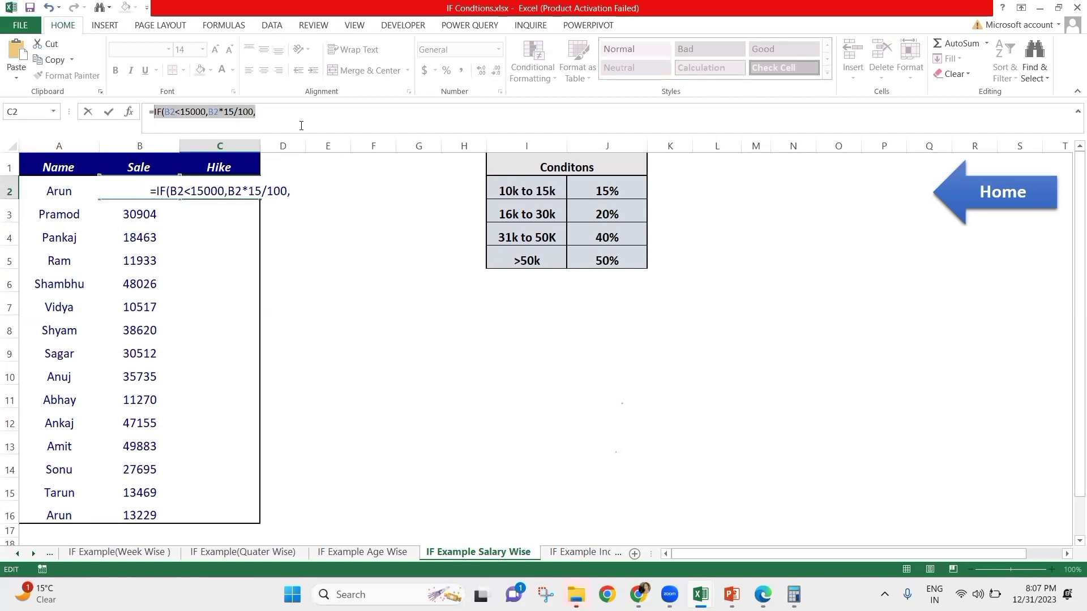
{"action": "key", "text": "Left"}
{"action": "key", "text": "End"}
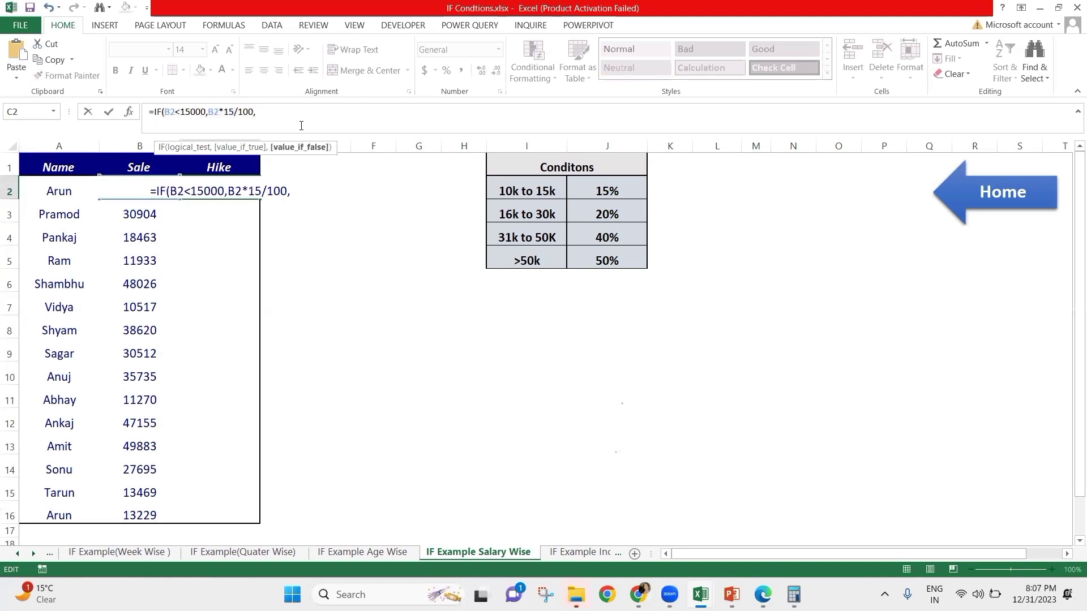
{"action": "key", "text": "ctrl+v"}
{"action": "left_click", "coordinate": [302, 126]}
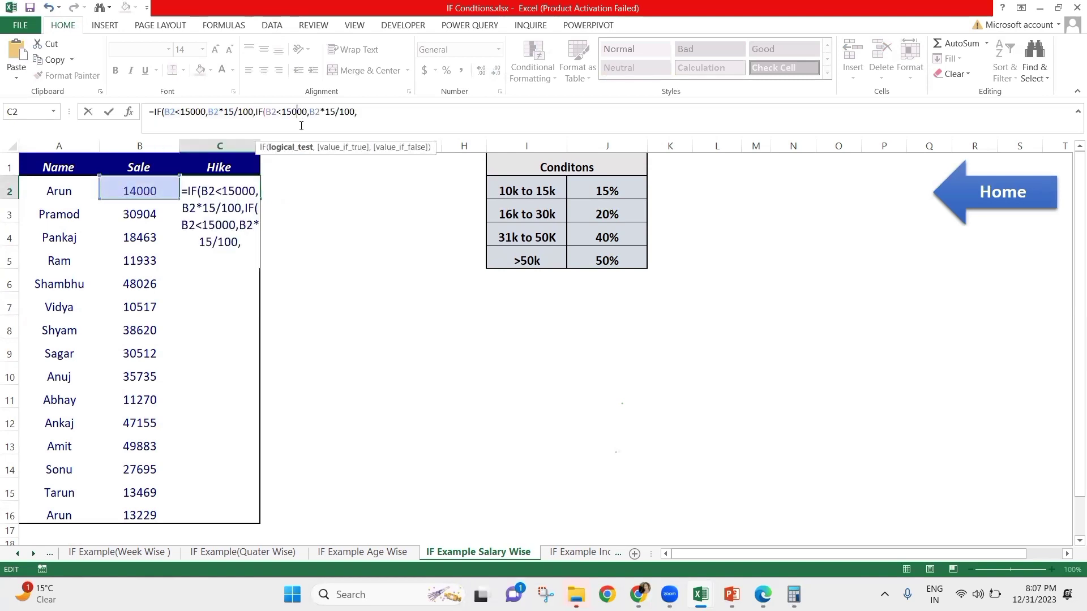
{"action": "key", "text": "shift+Left"}
{"action": "key", "text": "shift+Left"}
{"action": "key", "text": "shift+Left"}
{"action": "type", "text": "30"}
{"action": "key", "text": "Right"}
{"action": "key", "text": "Right"}
{"action": "key", "text": "Right"}
{"action": "key", "text": "Right"}
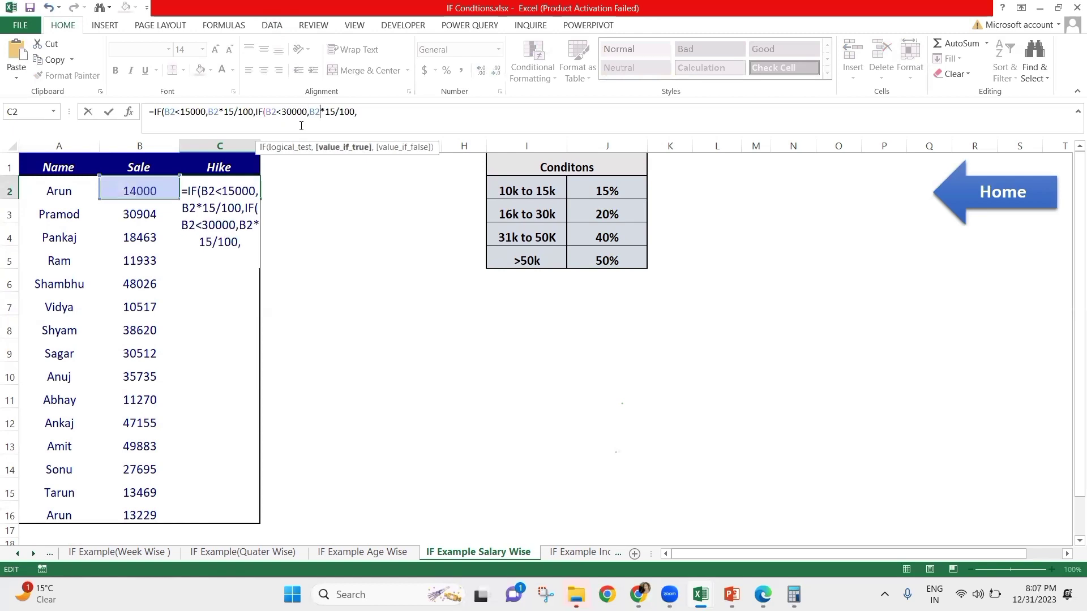
{"action": "key", "text": "shift+Left"}
{"action": "key", "text": "shift+Left"}
{"action": "type", "text": "20"}
- Append a third IF clause giving a 40% hike for sales below 50000
{"action": "key", "text": "End"}
{"action": "key", "text": "ctrl+v"}
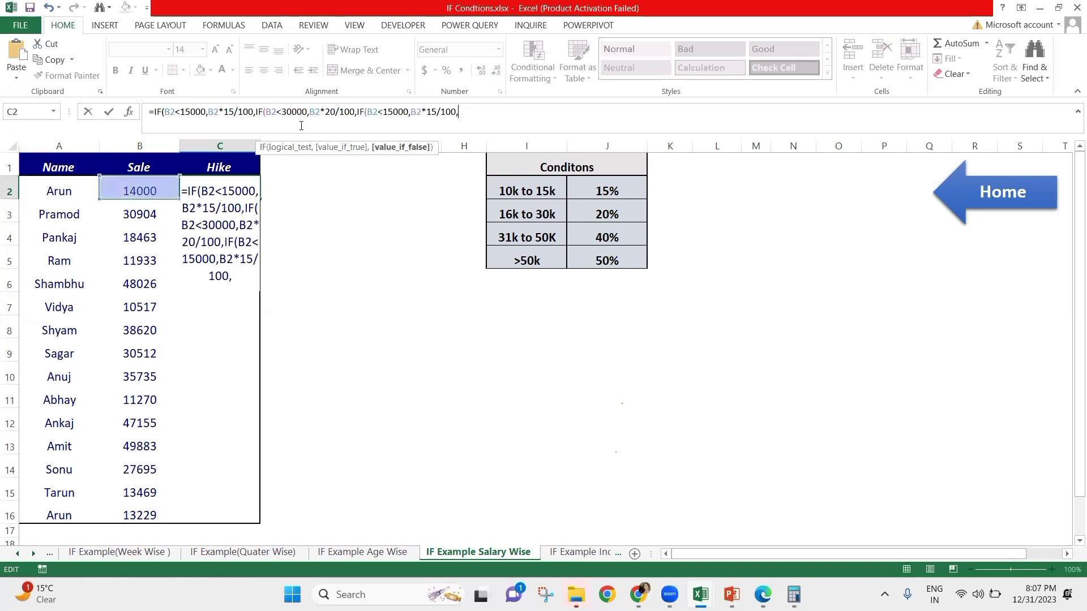
{"action": "key", "text": "Left"}
{"action": "key", "text": "Left"}
{"action": "key", "text": "Left"}
{"action": "key", "text": "Left"}
{"action": "key", "text": "Left"}
{"action": "key", "text": "Left"}
{"action": "key", "text": "Left"}
{"action": "key", "text": "Left"}
{"action": "key", "text": "Left"}
{"action": "key", "text": "Left"}
{"action": "key", "text": "Left"}
{"action": "key", "text": "Left"}
{"action": "key", "text": "Left"}
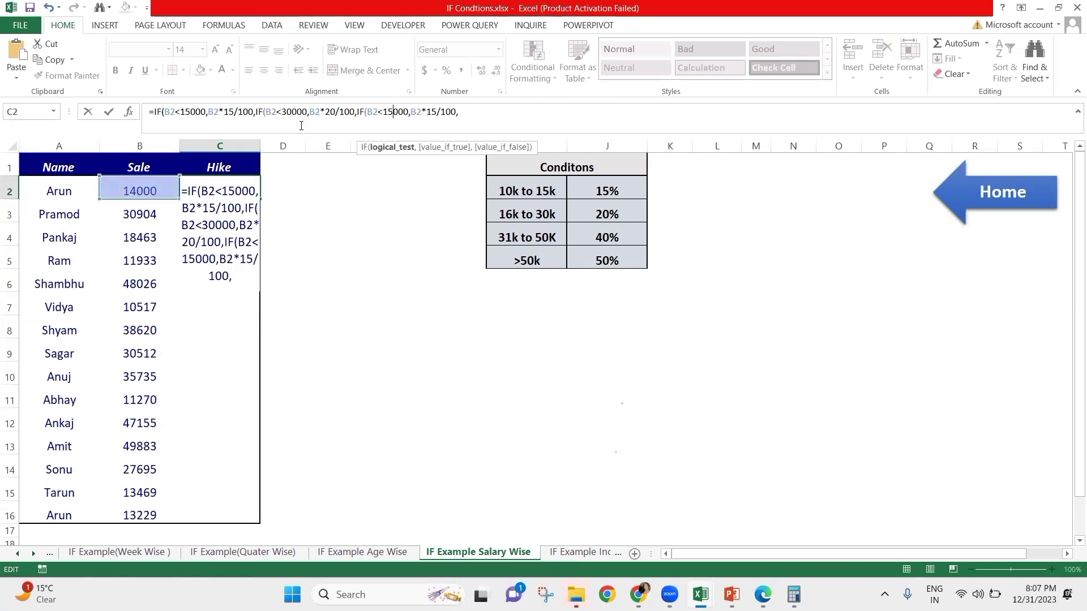
{"action": "key", "text": "shift+Left"}
{"action": "key", "text": "shift+Left"}
{"action": "type", "text": "50"}
{"action": "key", "text": "Right"}
{"action": "key", "text": "Right"}
{"action": "key", "text": "Right"}
{"action": "key", "text": "Right"}
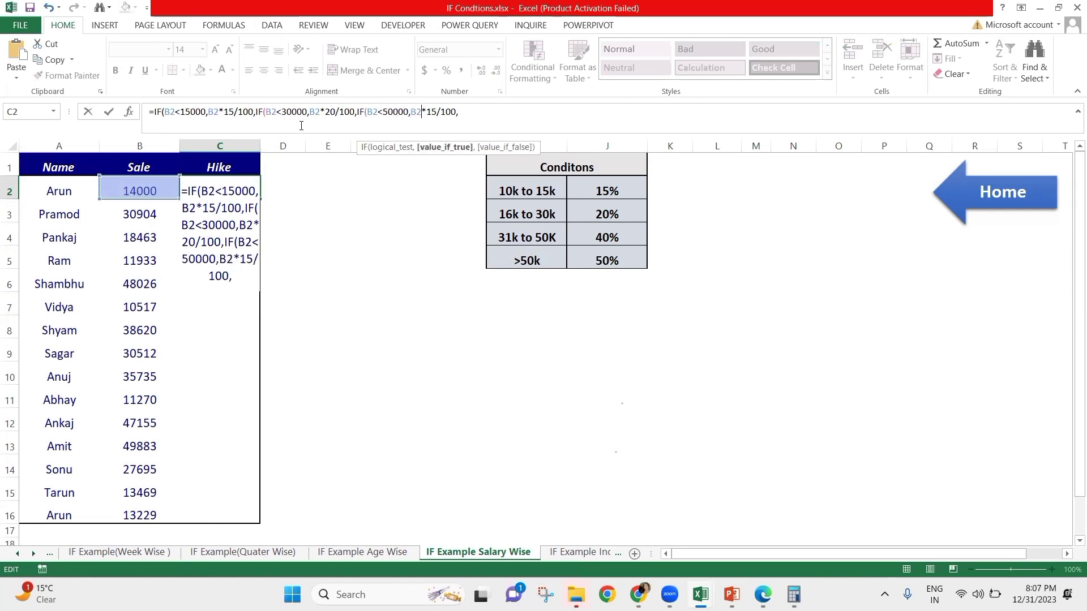
{"action": "key", "text": "shift+Left"}
{"action": "key", "text": "shift+Left"}
{"action": "type", "text": "40"}
- Finish with a B2*50/100 else part and commit the formula, accepting the correction
{"action": "key", "text": "Right"}
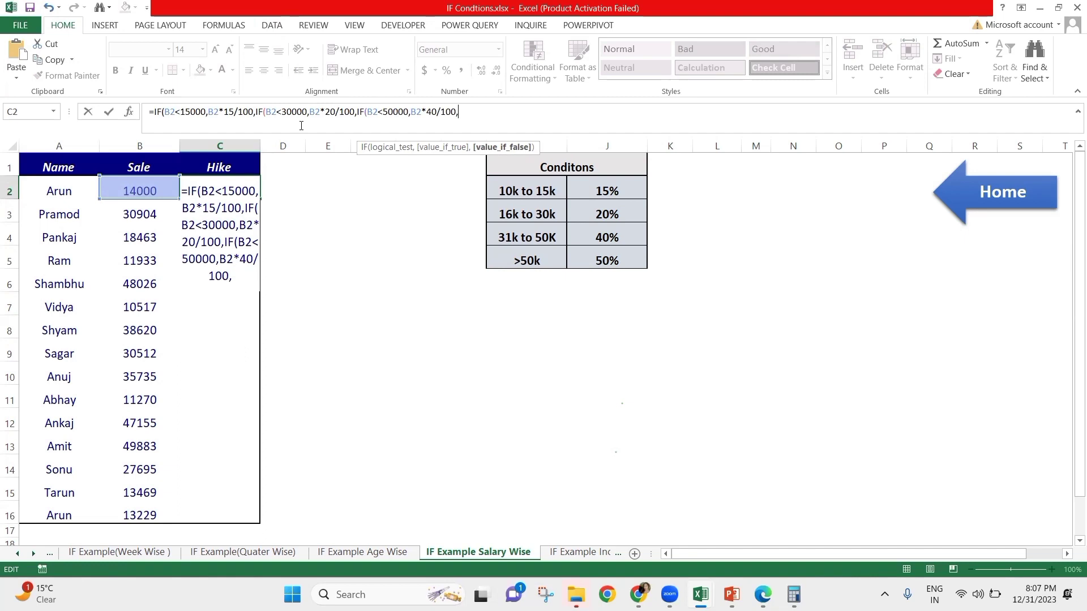
{"action": "key", "text": "F2"}
{"action": "key", "text": "Left"}
{"action": "type", "text": "*5"}
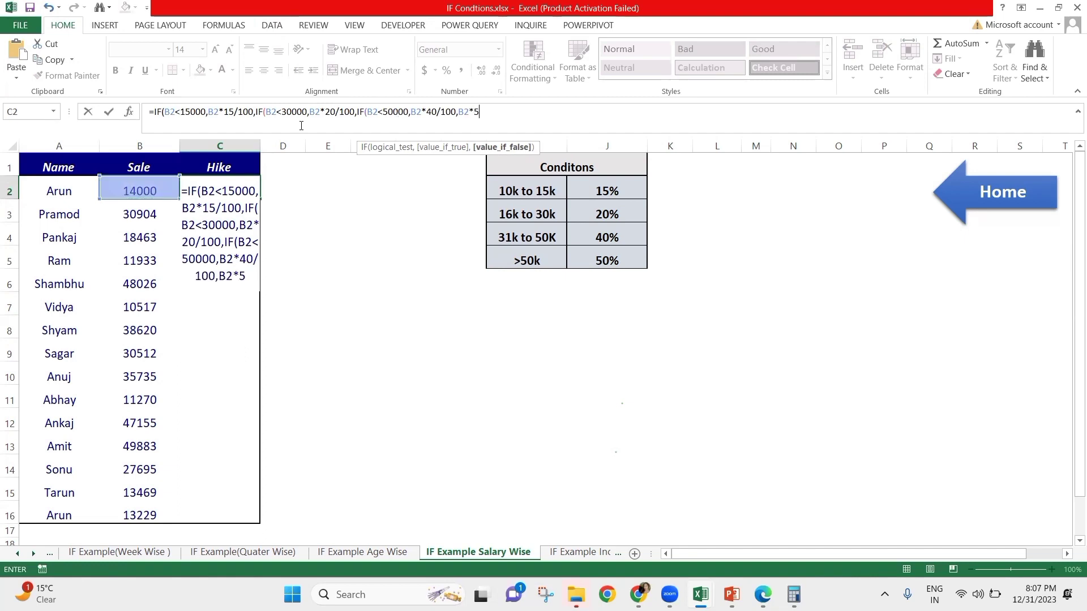
{"action": "type", "text": "0/100"}
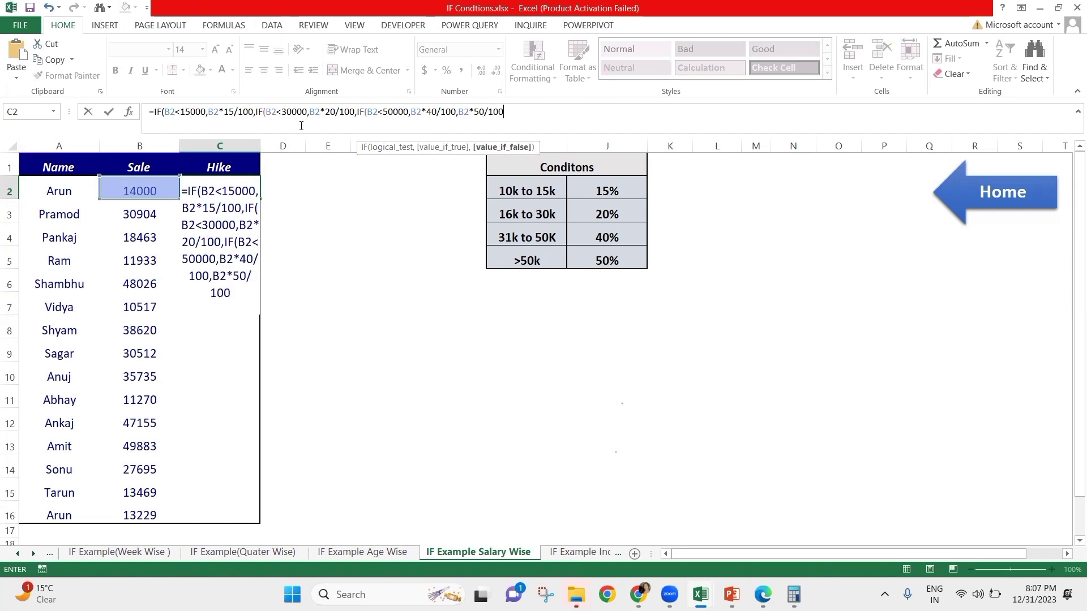
{"action": "key", "text": "Return"}
{"action": "key", "text": "Return"}
{"action": "key", "text": "Left"}
- Fill C2's hike formula down the Hike column to C16
{"action": "key", "text": "ctrl+Down"}
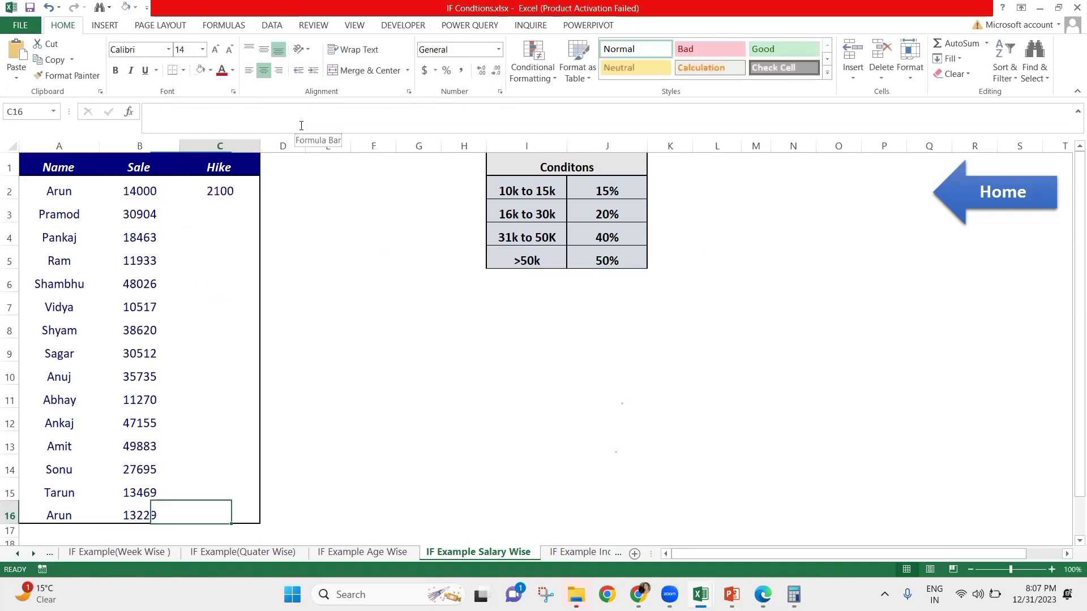
{"action": "key", "text": "Right"}
{"action": "key", "text": "ctrl+shift+Up"}
{"action": "key", "text": "ctrl+d"}
- Append +B2 to C2's formula and fill it down C2:C16 again
{"action": "key", "text": "ctrl+Up"}
{"action": "key", "text": "Down"}
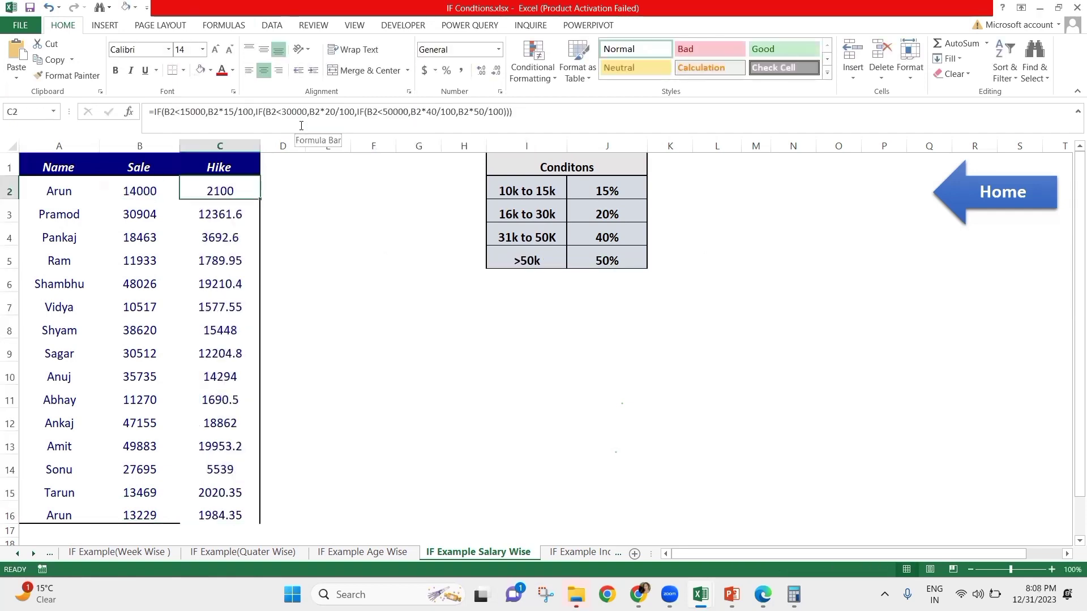
{"action": "key", "text": "F2"}
{"action": "type", "text": "+"}
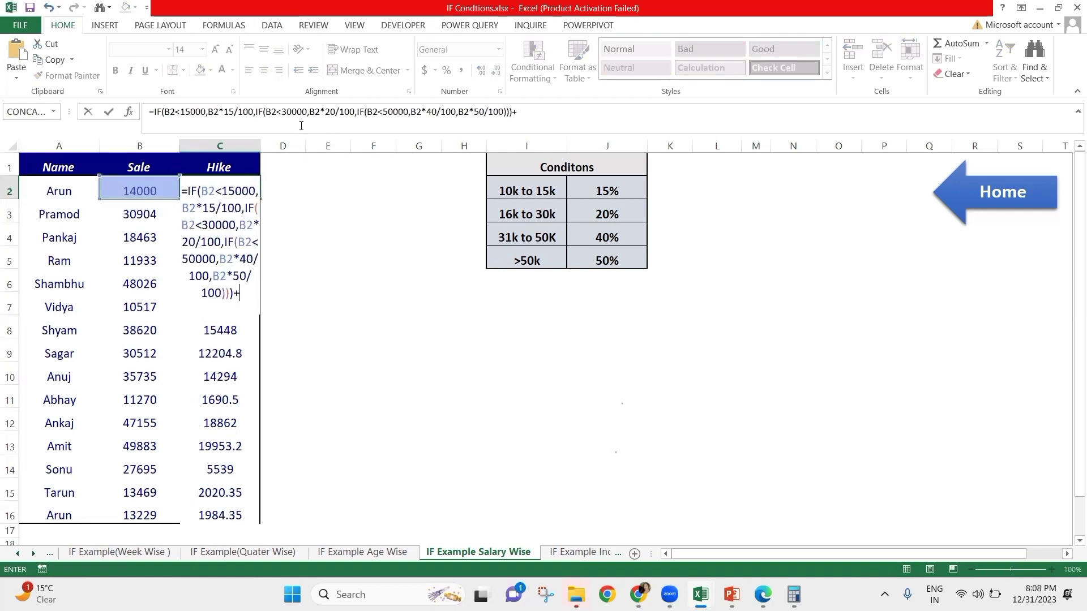
{"action": "type", "text": "B2"}
{"action": "key", "text": "Return"}
{"action": "key", "text": "Up"}
{"action": "key", "text": "ctrl+shift+Down"}
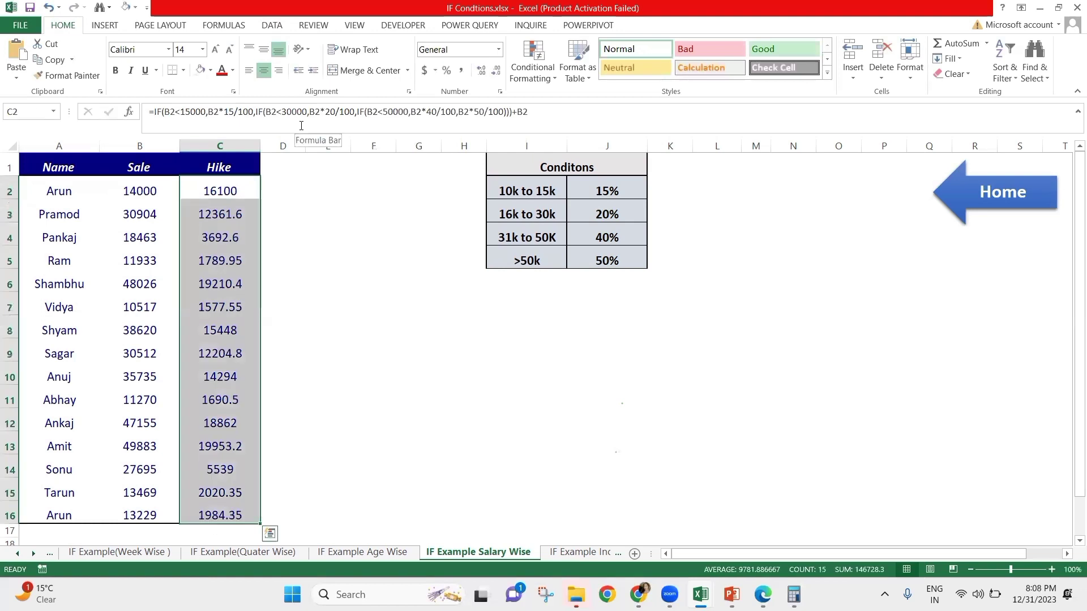
{"action": "key", "text": "ctrl+d"}
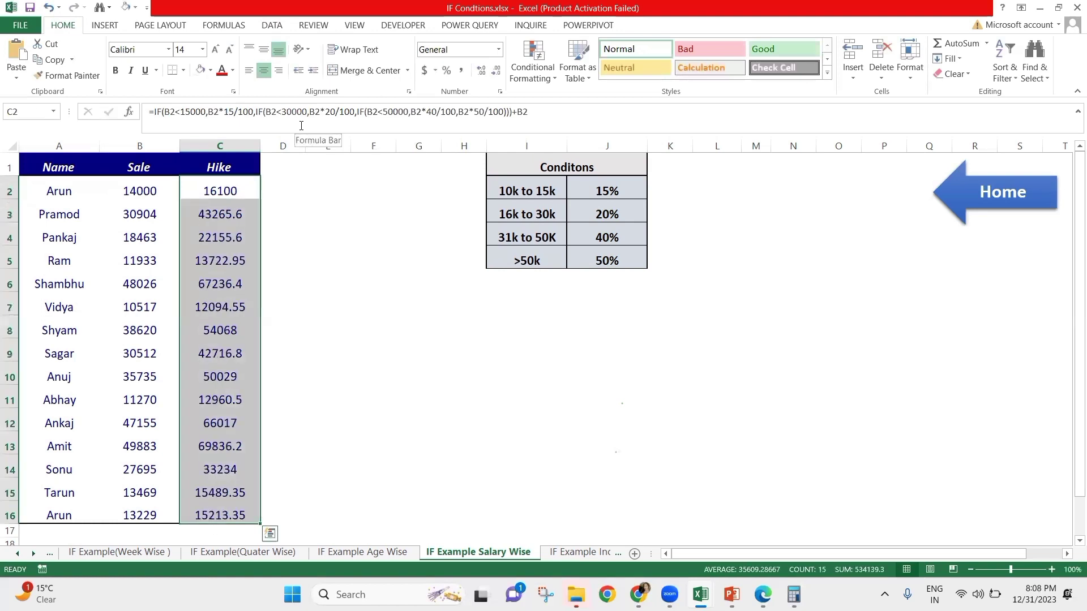
- Check C2's formula, then switch to the IF Example Incentive Wise sheet
{"action": "key", "text": "Down"}
{"action": "key", "text": "Up"}
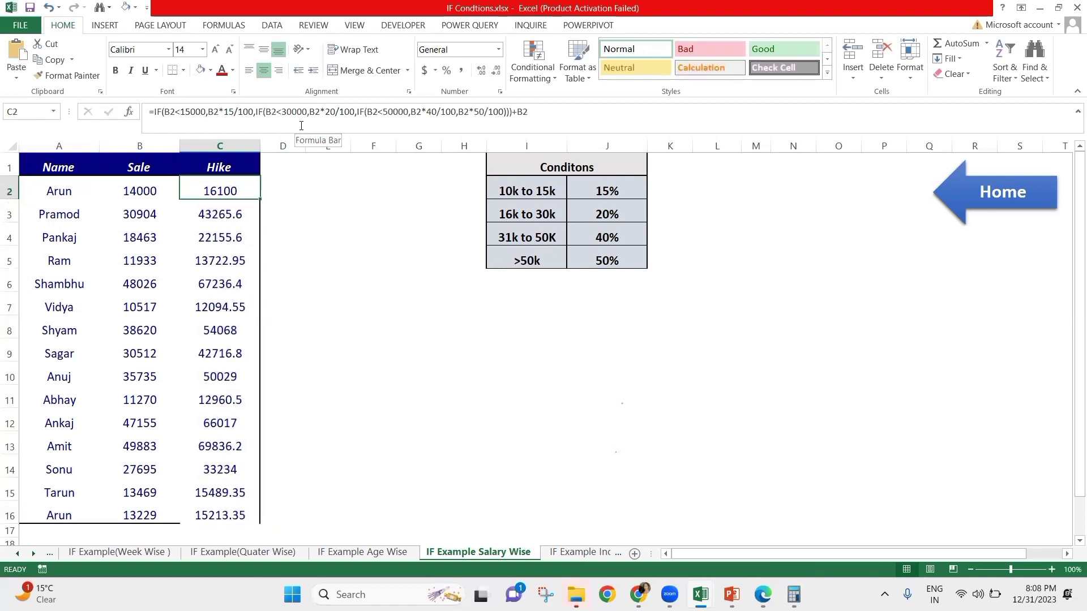
{"action": "key", "text": "F2"}
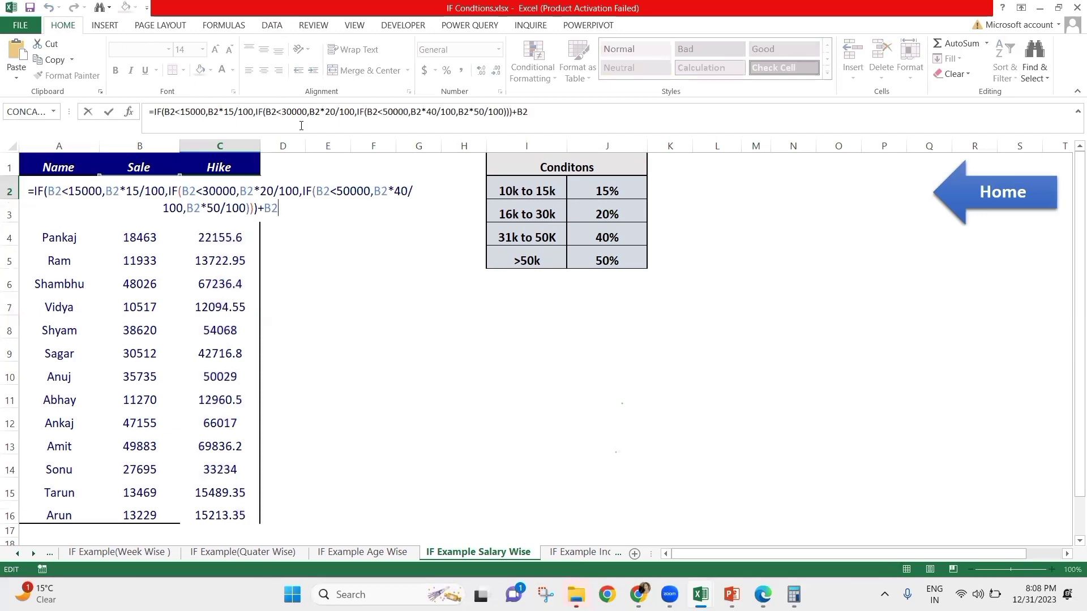
{"action": "key", "text": "Escape"}
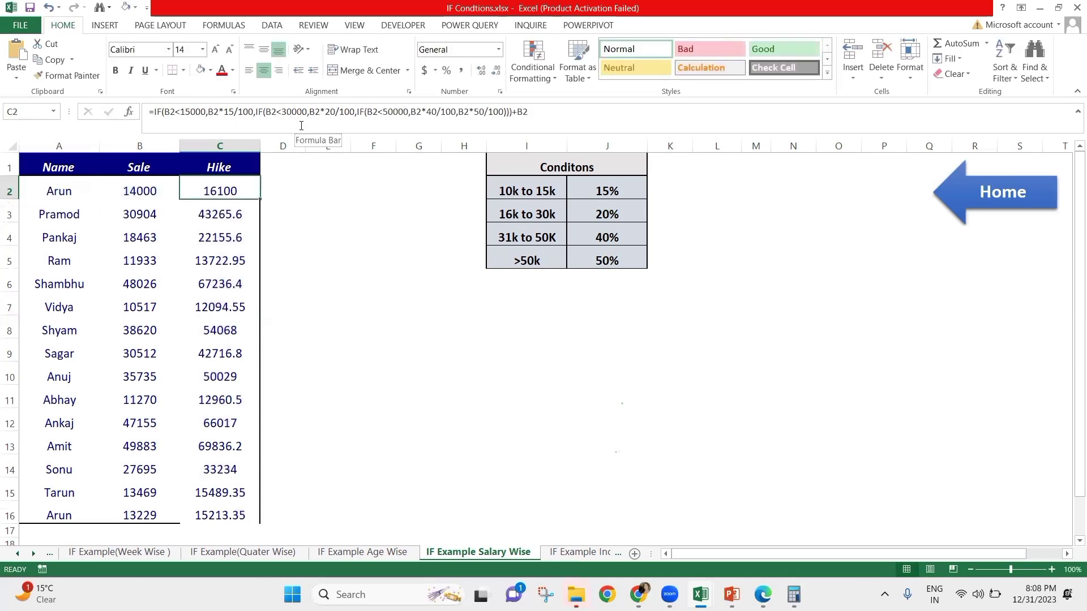
{"action": "key", "text": "ctrl+Page_Down"}
{"action": "key", "text": "Right"}
{"action": "key", "text": "Right"}
{"action": "key", "text": "Right"}
{"action": "key", "text": "Right"}
{"action": "key", "text": "Right"}
{"action": "key", "text": "Right"}
- Look over the Remarks, ACH% and Incentive columns of the Incentive Wise data
{"action": "key", "text": "Left"}
{"action": "key", "text": "Left"}
{"action": "key", "text": "Left"}
{"action": "key", "text": "Left"}
{"action": "key", "text": "Left"}
{"action": "key", "text": "Left"}
{"action": "key", "text": "Left"}
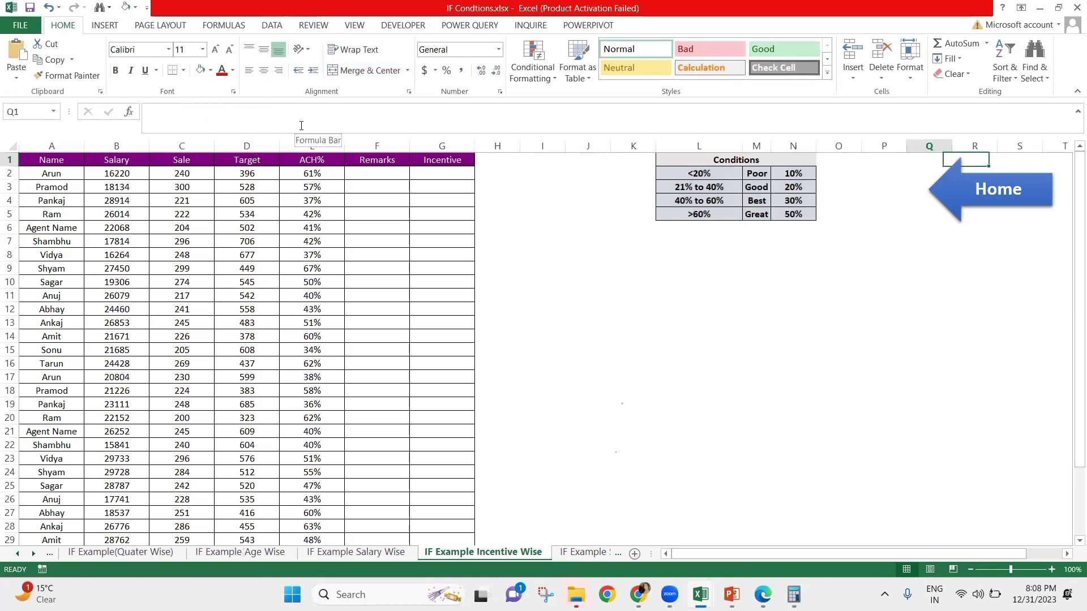
{"action": "key", "text": "Left"}
{"action": "key", "text": "Left"}
{"action": "key", "text": "Left"}
{"action": "key", "text": "Left"}
{"action": "key", "text": "Left"}
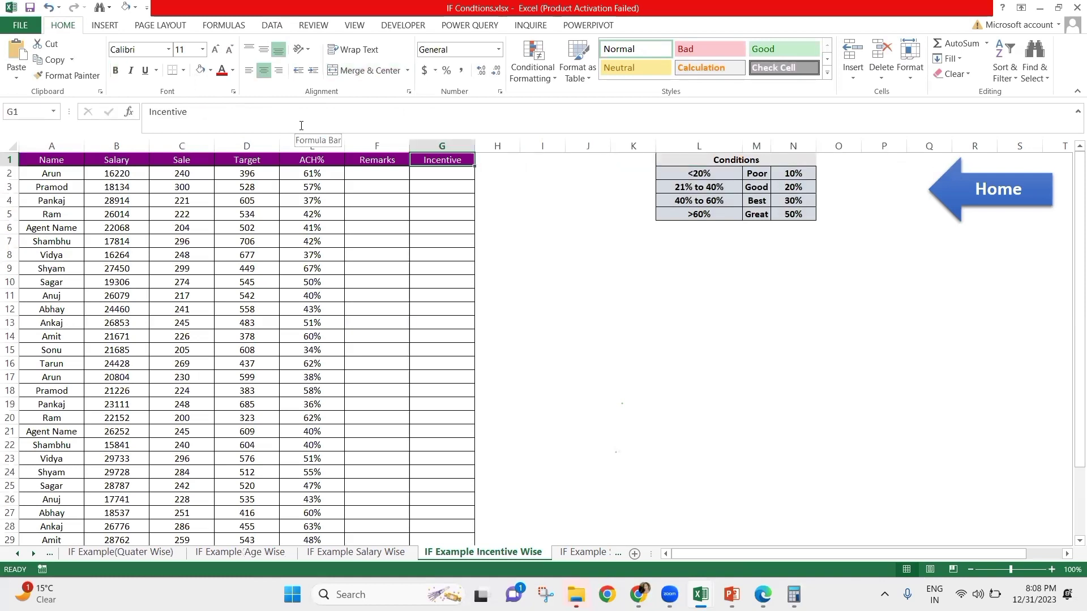
{"action": "key", "text": "Down"}
{"action": "key", "text": "Left"}
{"action": "key", "text": "Right"}
{"action": "key", "text": "Right"}
{"action": "key", "text": "Left"}
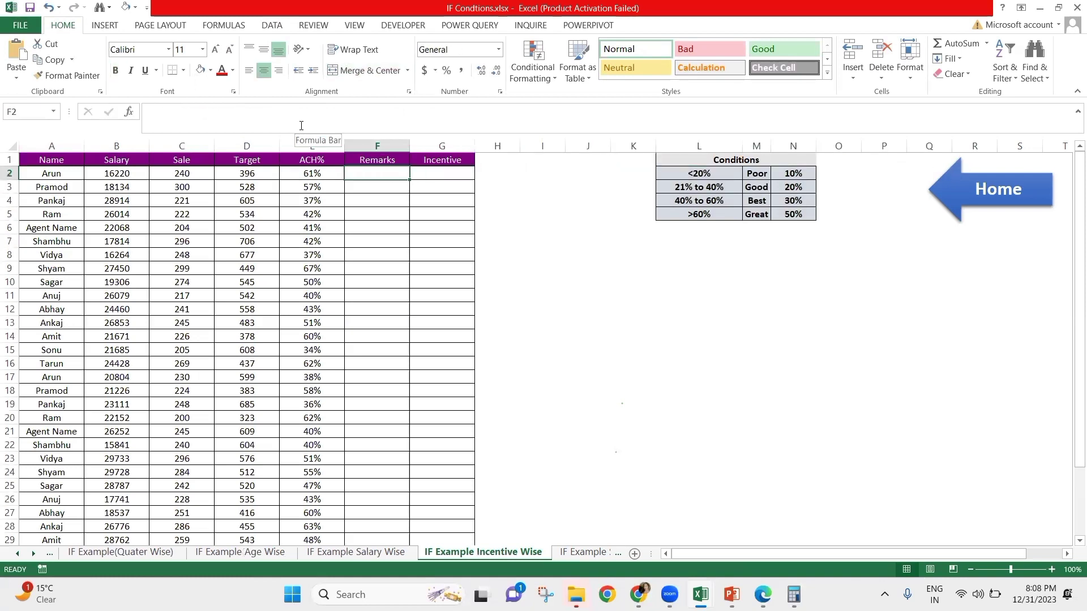
{"action": "key", "text": "Up"}
{"action": "key", "text": "Left"}
{"action": "key", "text": "Right"}
{"action": "key", "text": "Right"}
{"action": "key", "text": "Right"}
{"action": "key", "text": "Right"}
{"action": "key", "text": "Right"}
{"action": "key", "text": "Right"}
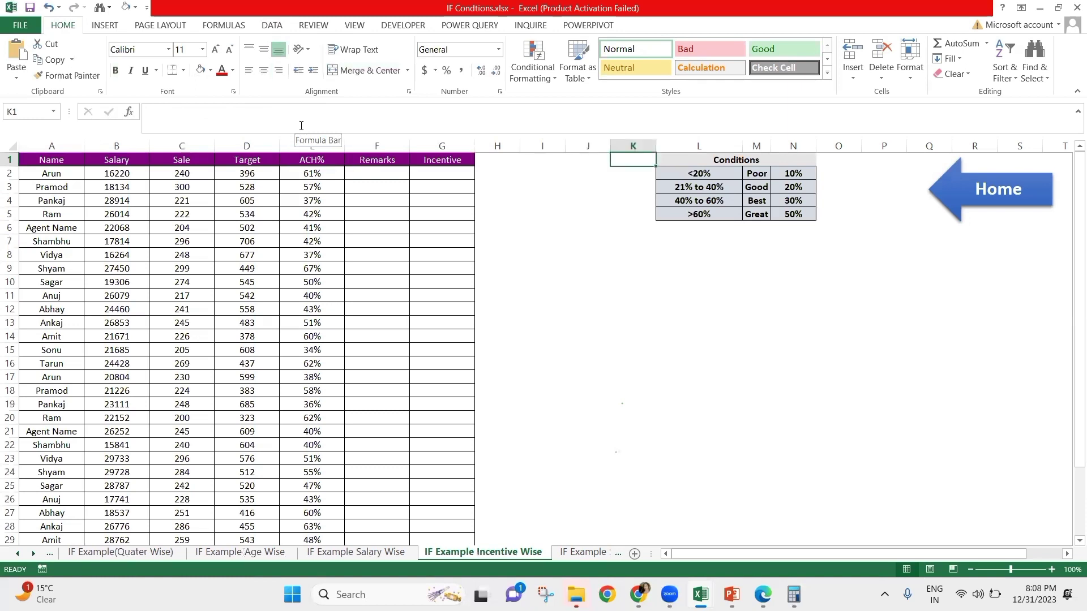
{"action": "key", "text": "Right"}
{"action": "key", "text": "Down"}
- Select the Conditions table's ranges L2:L5, ratings M2:M5 and incentives N2:N5
{"action": "key", "text": "Right"}
{"action": "key", "text": "Left"}
{"action": "key", "text": "ctrl+shift+Down"}
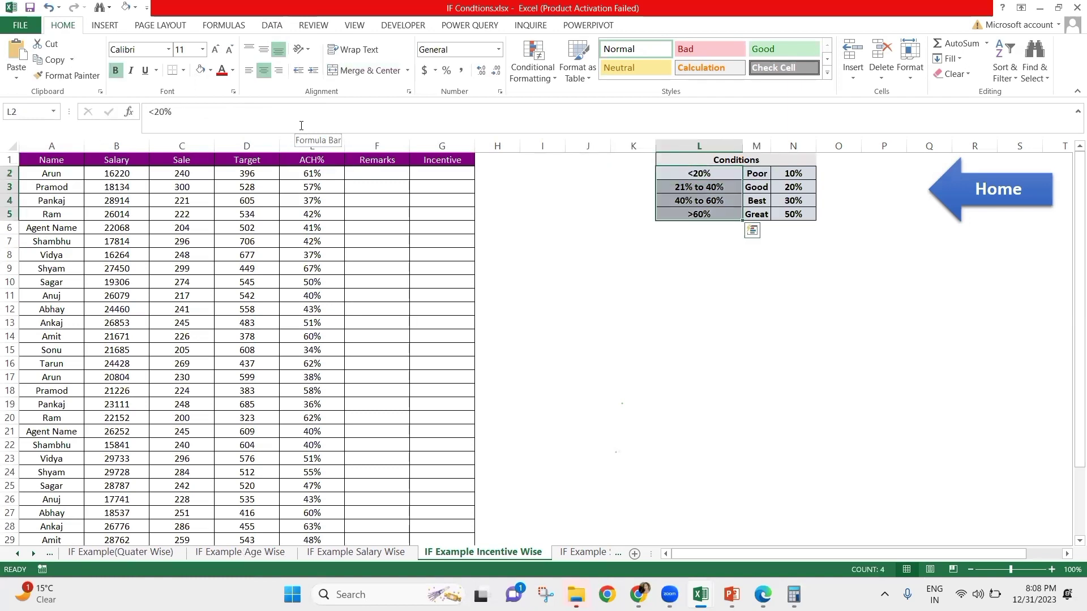
{"action": "key", "text": "Up"}
{"action": "key", "text": "Down"}
{"action": "key", "text": "Right"}
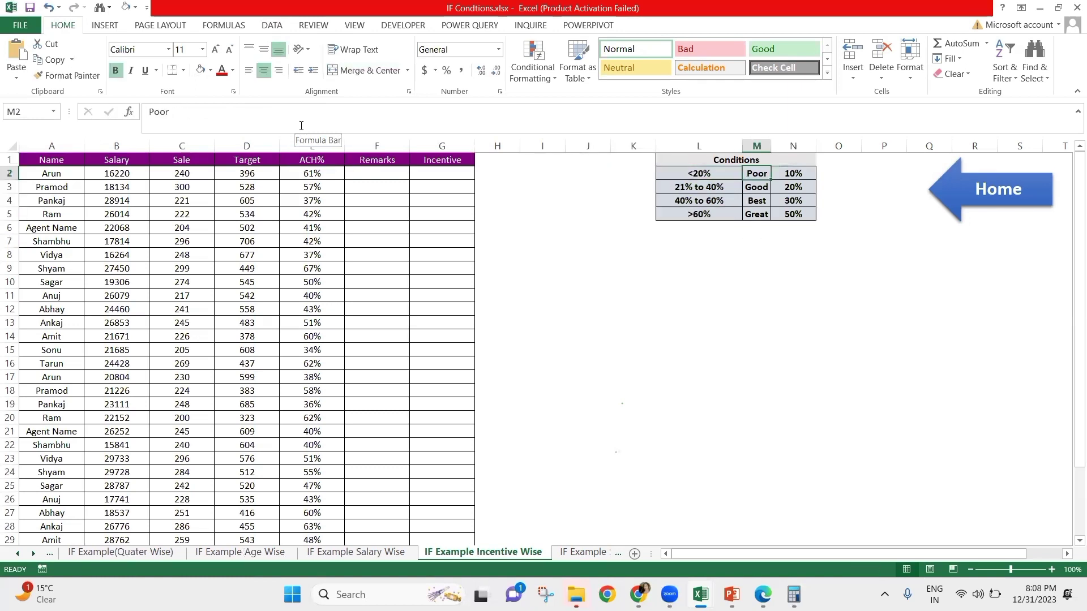
{"action": "key", "text": "ctrl+shift+Down"}
{"action": "key", "text": "Left"}
{"action": "key", "text": "Left"}
{"action": "key", "text": "Left"}
{"action": "key", "text": "Left"}
{"action": "key", "text": "Left"}
{"action": "key", "text": "Left"}
{"action": "key", "text": "Left"}
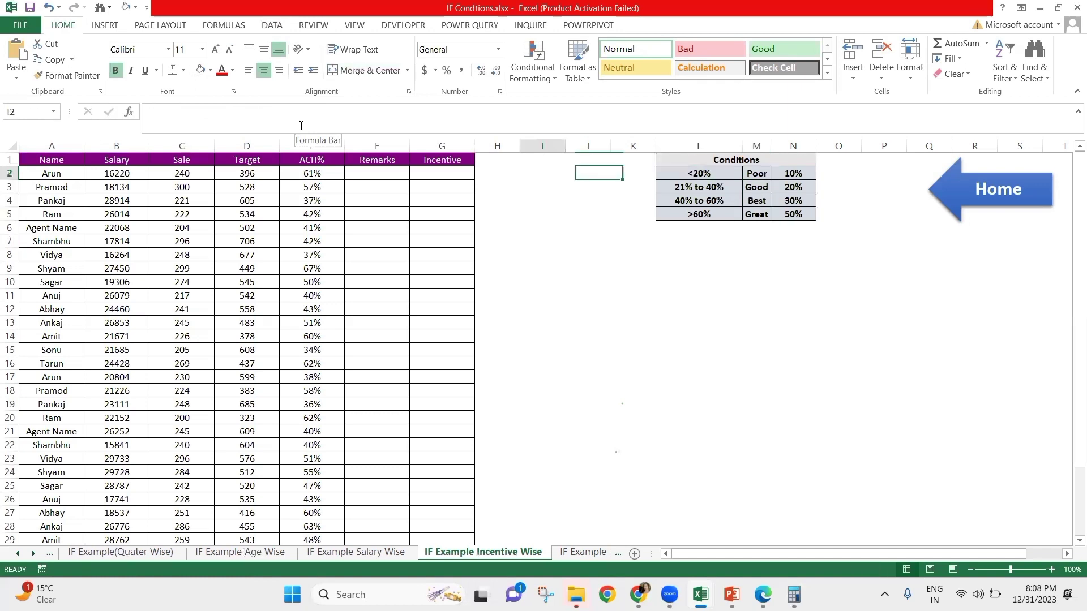
{"action": "key", "text": "Right"}
{"action": "key", "text": "Right"}
{"action": "key", "text": "Right"}
{"action": "key", "text": "Right"}
{"action": "key", "text": "Right"}
{"action": "key", "text": "Right"}
{"action": "key", "text": "Right"}
{"action": "key", "text": "Right"}
{"action": "key", "text": "Right"}
{"action": "key", "text": "Right"}
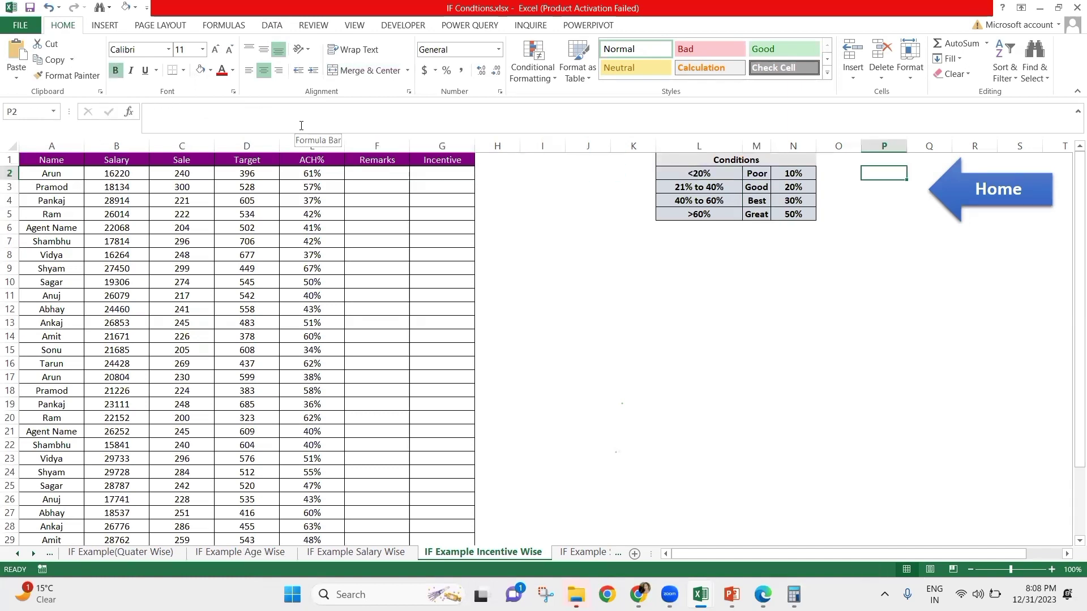
{"action": "key", "text": "Left"}
{"action": "key", "text": "Left"}
{"action": "key", "text": "ctrl+shift+Down"}
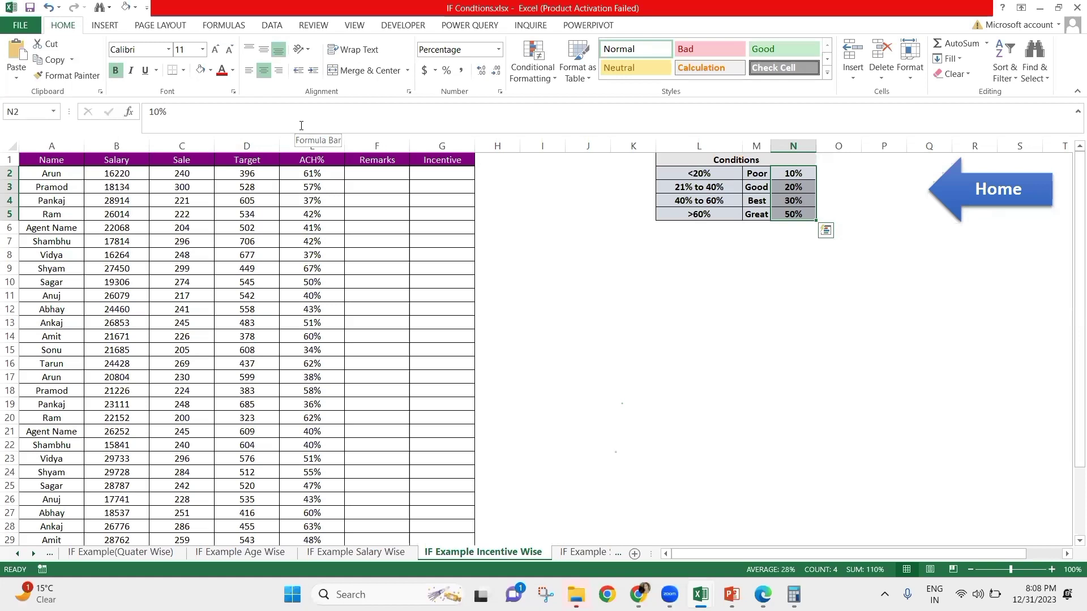
- Reselect the achievement ranges L2:L5, then move to the IF Example S.No sheet
{"action": "key", "text": "Left"}
{"action": "key", "text": "Left"}
{"action": "key", "text": "Left"}
{"action": "key", "text": "Left"}
{"action": "key", "text": "Left"}
{"action": "key", "text": "Left"}
{"action": "key", "text": "Left"}
{"action": "key", "text": "Left"}
{"action": "key", "text": "Left"}
{"action": "key", "text": "Left"}
{"action": "key", "text": "Left"}
{"action": "key", "text": "Left"}
{"action": "key", "text": "Right"}
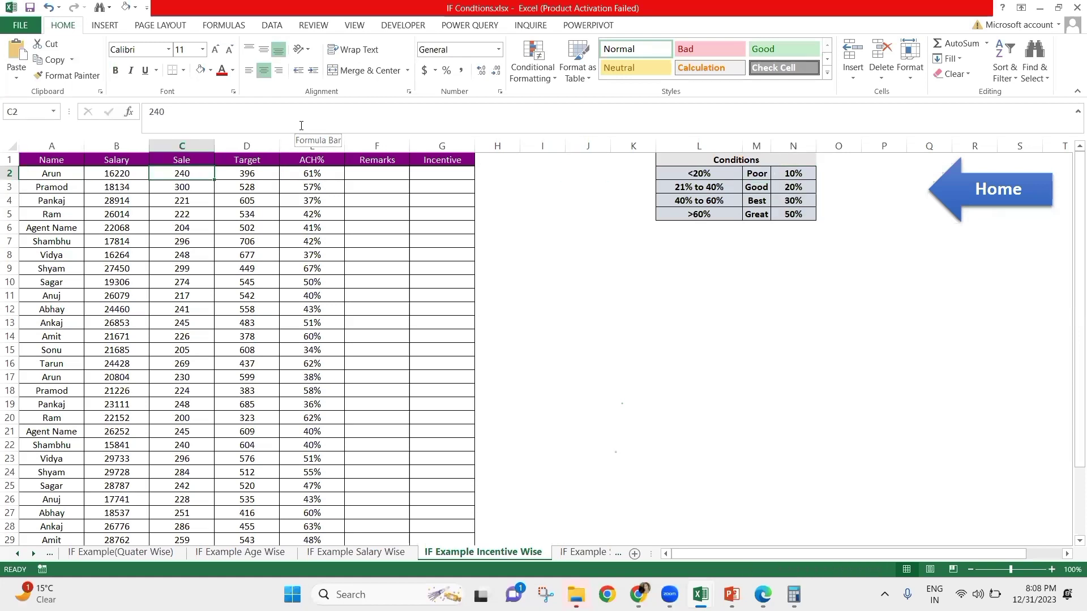
{"action": "key", "text": "Right"}
{"action": "key", "text": "Right"}
{"action": "key", "text": "Right"}
{"action": "key", "text": "Right"}
{"action": "key", "text": "Right"}
{"action": "key", "text": "Right"}
{"action": "key", "text": "Right"}
{"action": "key", "text": "Right"}
{"action": "key", "text": "Right"}
{"action": "key", "text": "ctrl+shift+Down"}
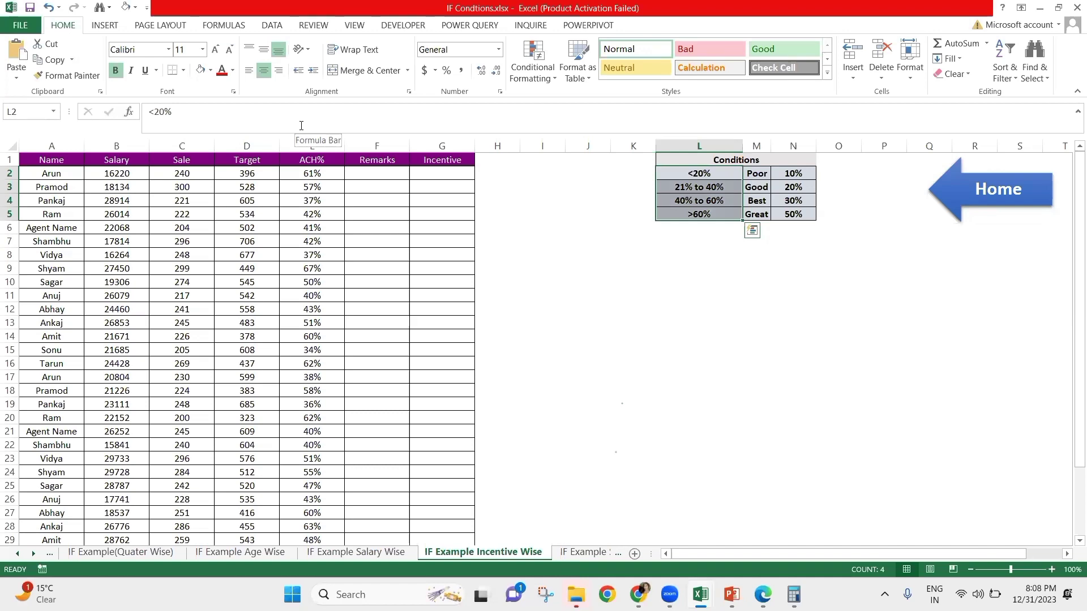
{"action": "key", "text": "ctrl+Page_Down"}
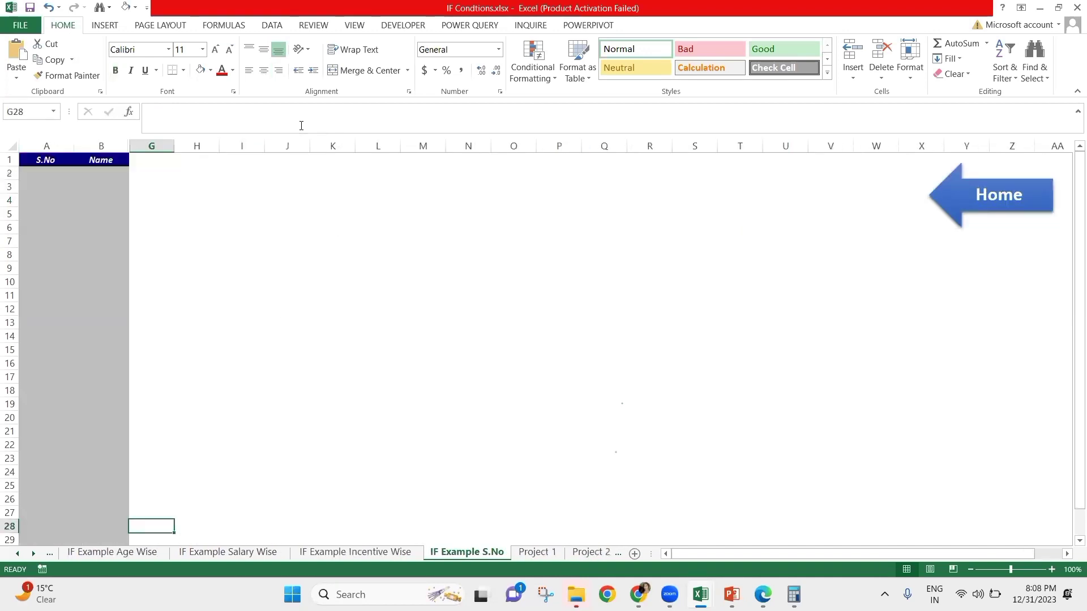
- Browse the Incentive Wise and IF Example S.No sheets, then move on to Project 1
{"action": "key", "text": "ctrl+Page_Up"}
{"action": "key", "text": "ctrl+Page_Down"}
{"action": "key", "text": "ctrl+Up"}
{"action": "key", "text": "Home"}
{"action": "key", "text": "Right"}
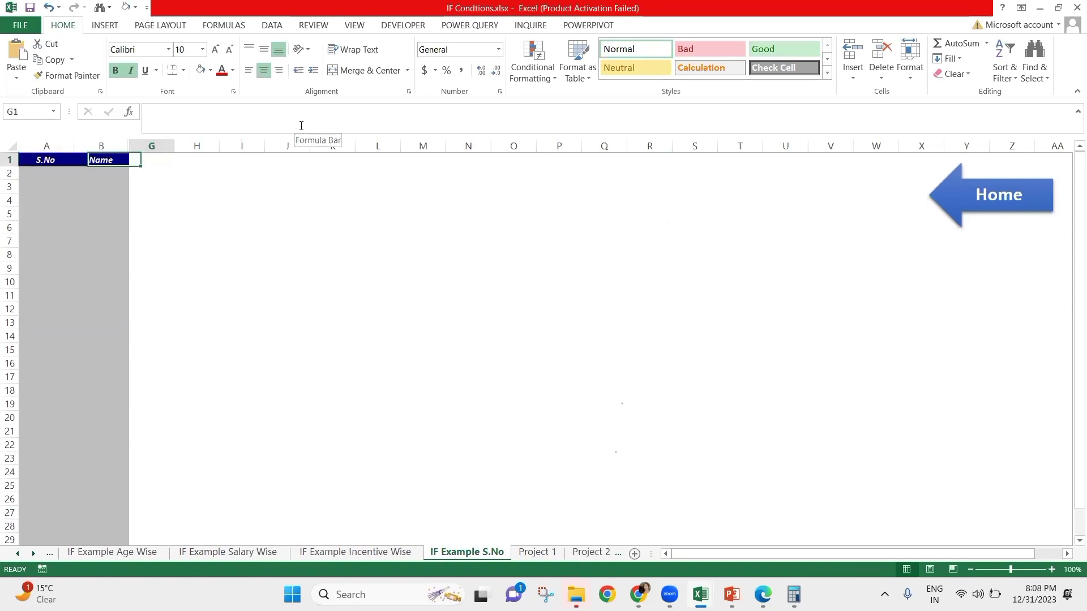
{"action": "key", "text": "Left"}
{"action": "key", "text": "Down"}
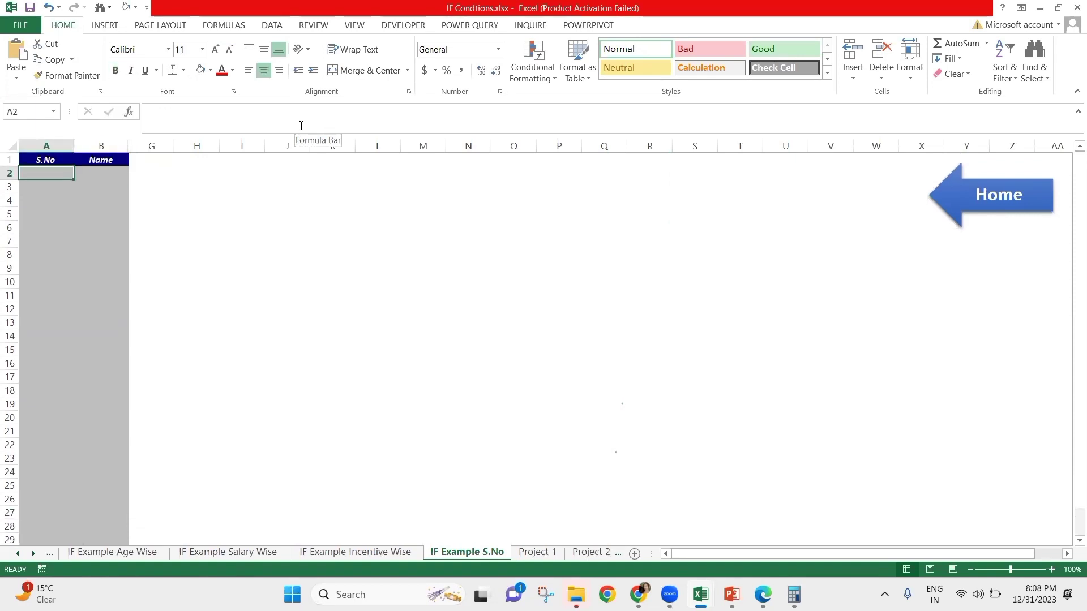
{"action": "key", "text": "Up"}
{"action": "key", "text": "Right"}
{"action": "key", "text": "ctrl+Page_Down"}
- On Project 1, select the Total Hours and Bucket Wise cells from D2 to row 16
{"action": "key", "text": "Down"}
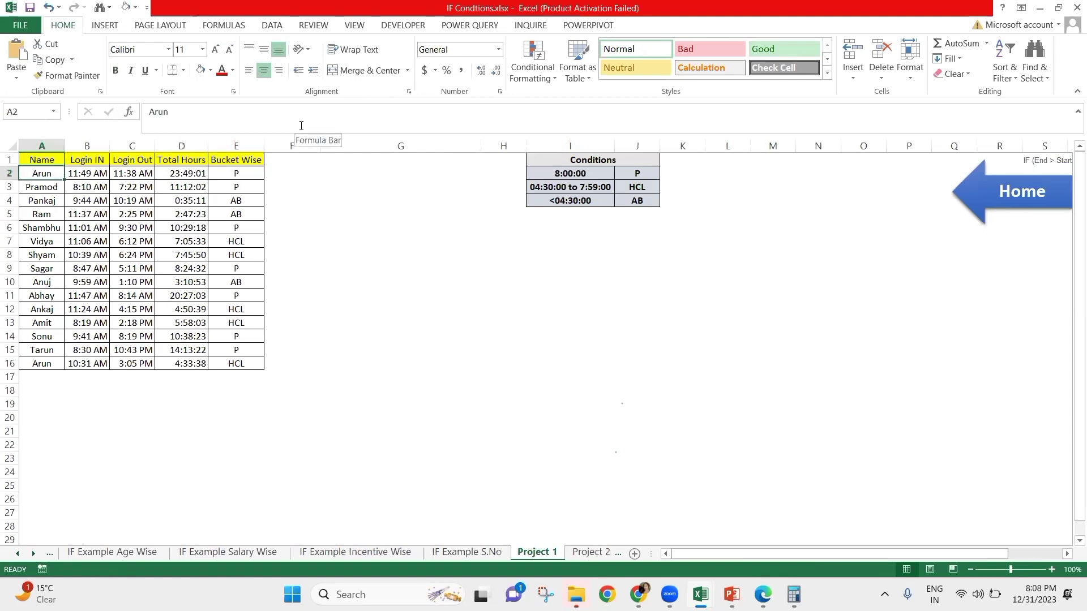
{"action": "key", "text": "Up"}
{"action": "key", "text": "Right"}
{"action": "key", "text": "Right"}
{"action": "key", "text": "Right"}
{"action": "key", "text": "Down"}
{"action": "key", "text": "Right"}
{"action": "key", "text": "Right"}
{"action": "key", "text": "Left"}
{"action": "key", "text": "Left"}
{"action": "key", "text": "shift+Right"}
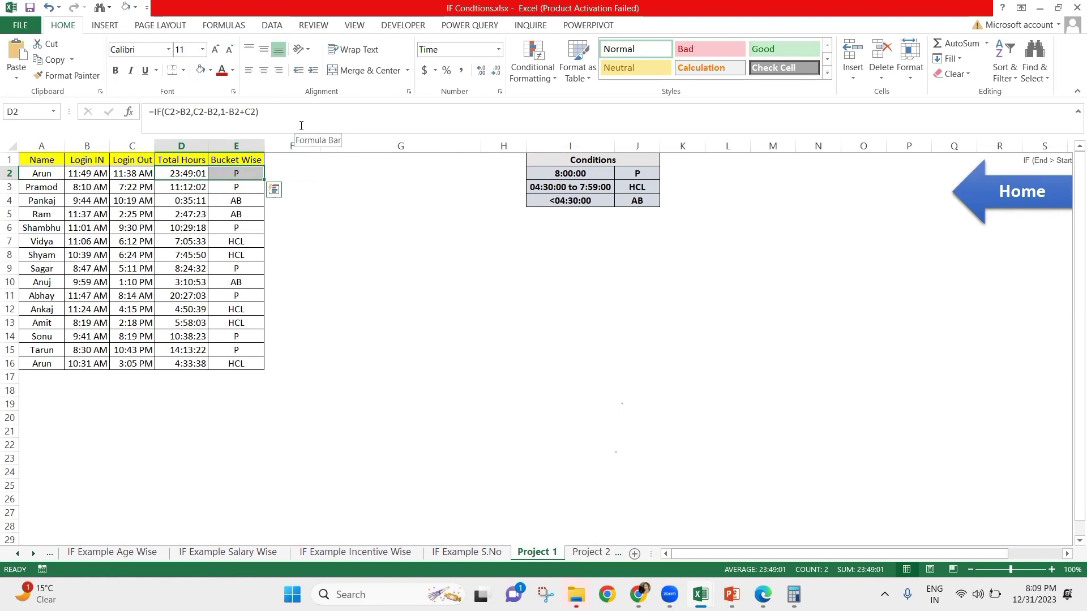
{"action": "key", "text": "shift+Left"}
{"action": "key", "text": "shift+Right"}
{"action": "key", "text": "ctrl+shift+Down"}
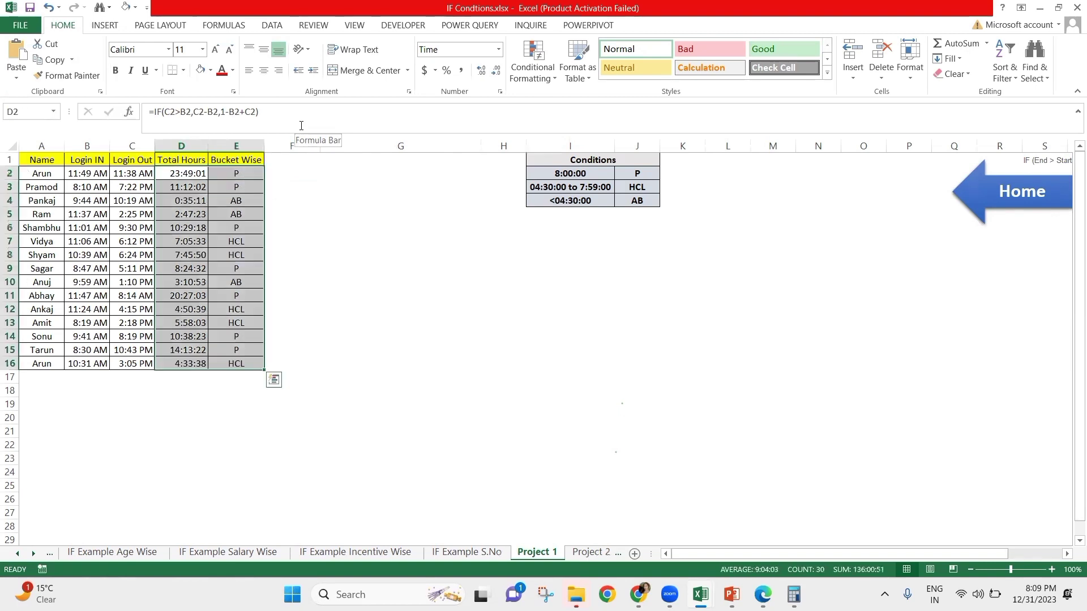
{"action": "key", "text": "shift+BackSpace"}
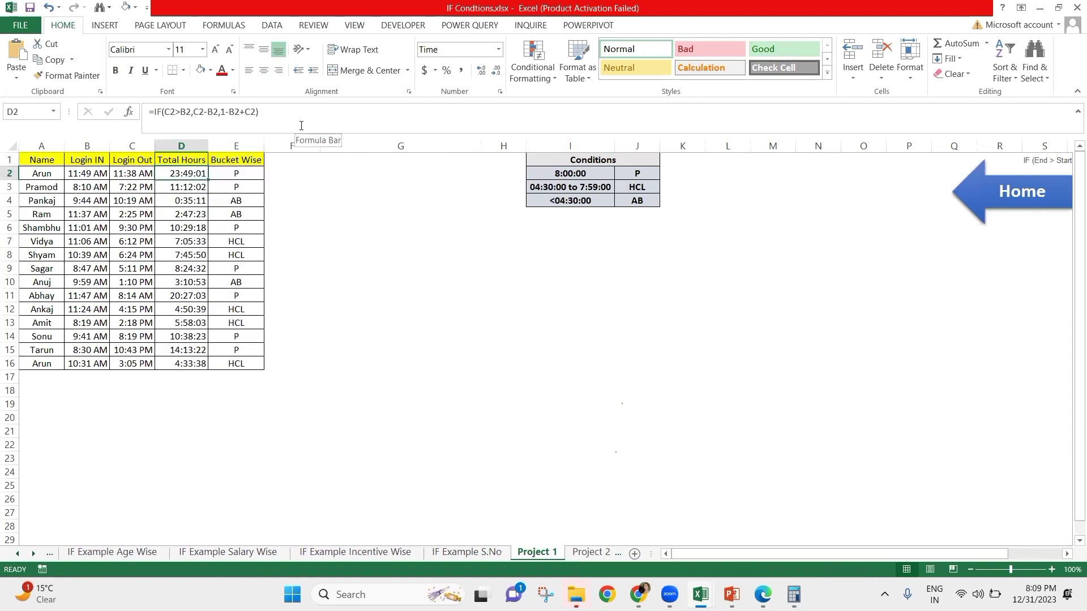
- Check D2's formula, then delete the Total Hours and Bucket Wise results
{"action": "key", "text": "F2"}
{"action": "key", "text": "ctrl+Return"}
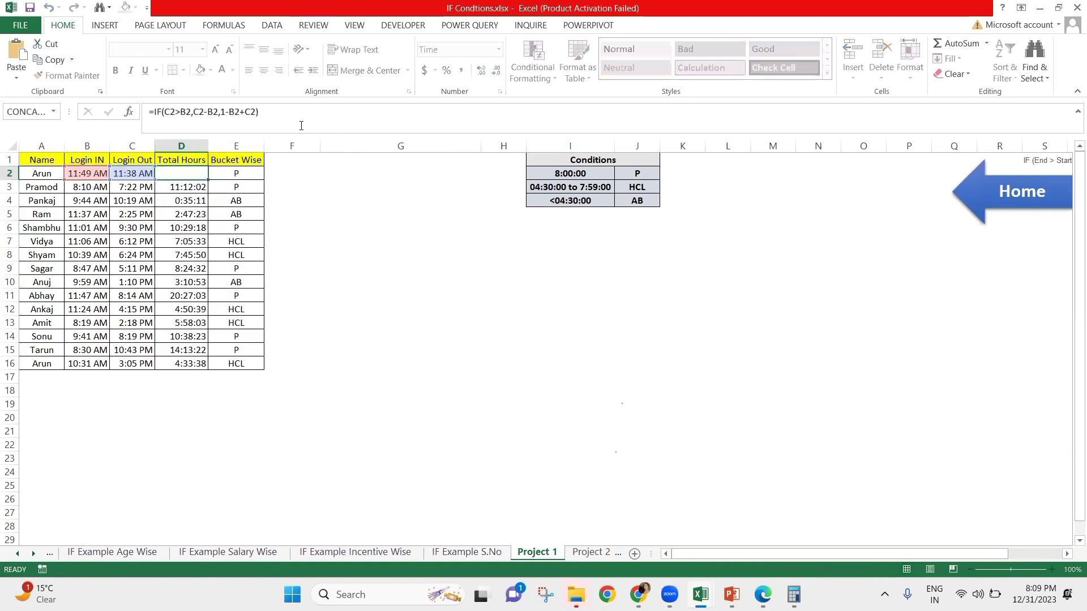
{"action": "key", "text": "shift+Right"}
{"action": "key", "text": "shift+Down"}
{"action": "key", "text": "shift+Down"}
{"action": "key", "text": "shift+Down"}
{"action": "key", "text": "shift+Down"}
{"action": "key", "text": "shift+Down"}
{"action": "key", "text": "shift+Down"}
{"action": "key", "text": "shift+Down"}
{"action": "key", "text": "shift+Down"}
{"action": "key", "text": "shift+Down"}
{"action": "key", "text": "shift+Down"}
{"action": "key", "text": "shift+Down"}
{"action": "key", "text": "shift+Down"}
{"action": "key", "text": "shift+Down"}
{"action": "key", "text": "Left"}
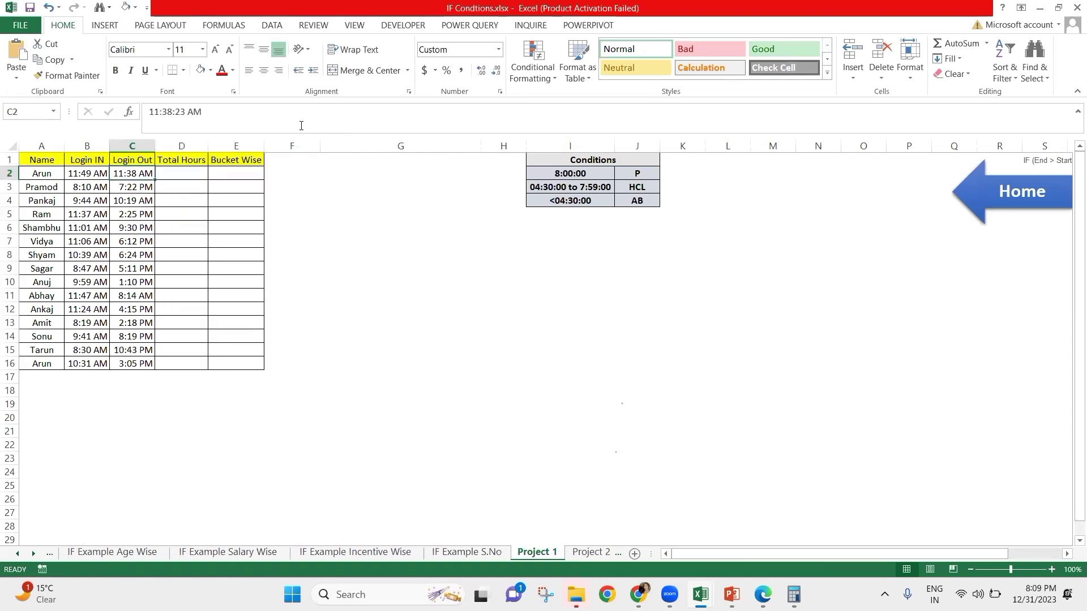
{"action": "key", "text": "Left"}
{"action": "key", "text": "Up"}
{"action": "key", "text": "Right"}
{"action": "key", "text": "Right"}
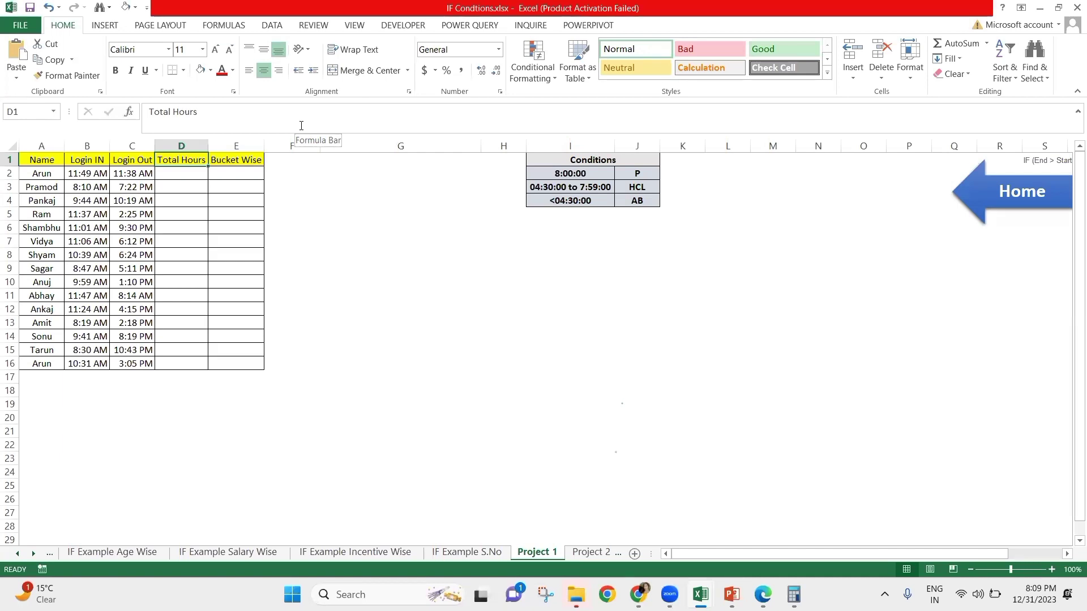
{"action": "key", "text": "ctrl+Home"}
{"action": "key", "text": "Down"}
{"action": "key", "text": "Right"}
{"action": "key", "text": "Right"}
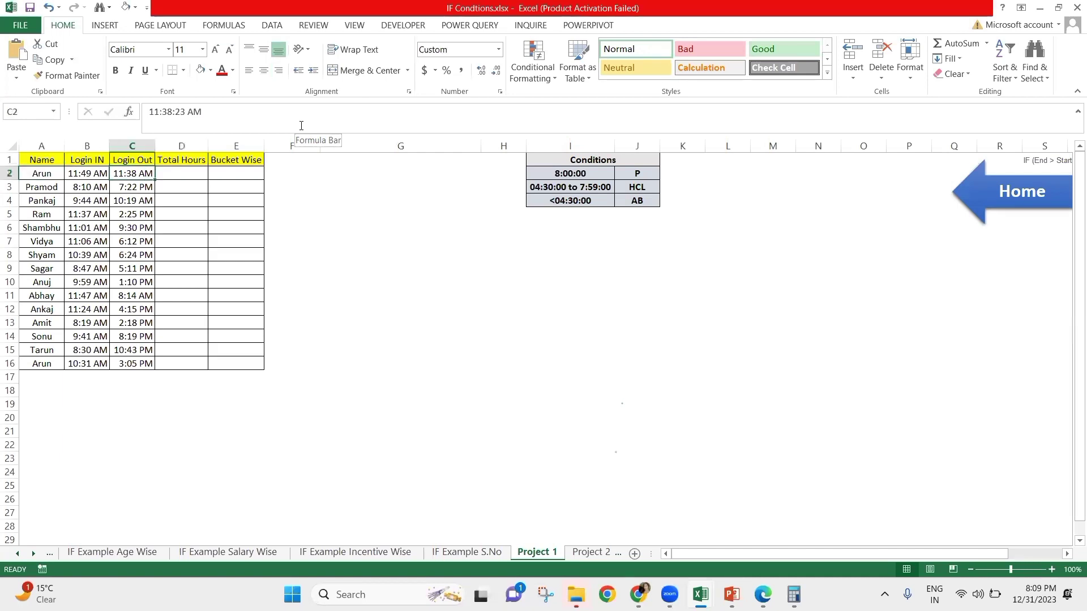
{"action": "key", "text": "Right"}
{"action": "key", "text": "Right"}
{"action": "key", "text": "Left"}
{"action": "key", "text": "Left"}
{"action": "key", "text": "Right"}
{"action": "key", "text": "Right"}
{"action": "key", "text": "Right"}
{"action": "key", "text": "Right"}
{"action": "key", "text": "Right"}
{"action": "key", "text": "Right"}
{"action": "key", "text": "Right"}
{"action": "key", "text": "Right"}
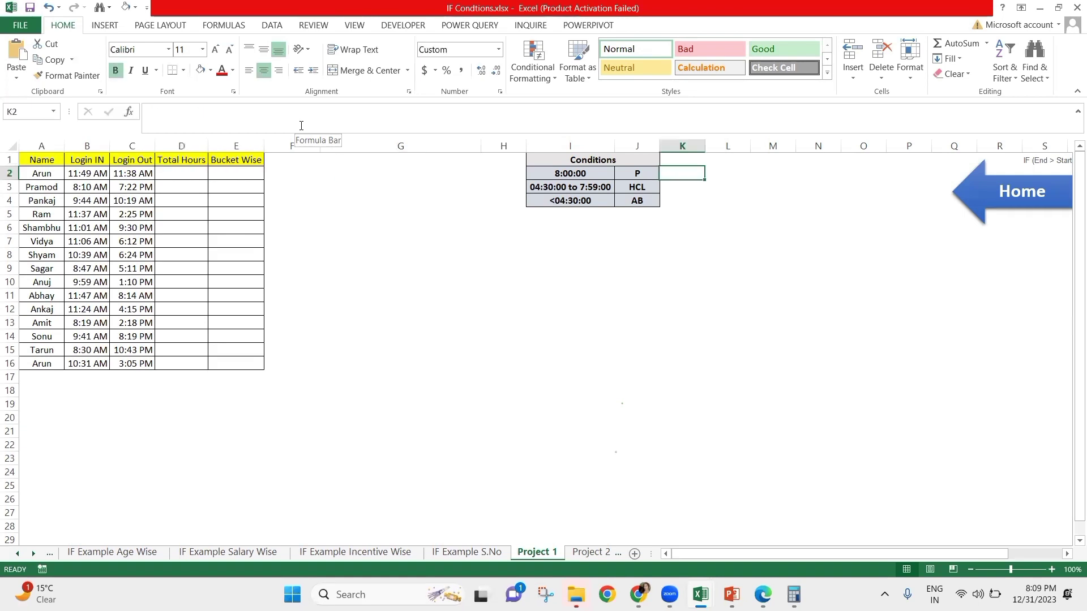
{"action": "key", "text": "Left"}
{"action": "key", "text": "Home"}
{"action": "key", "text": "Right"}
{"action": "key", "text": "Right"}
{"action": "key", "text": "Right"}
{"action": "key", "text": "Right"}
{"action": "key", "text": "Right"}
{"action": "key", "text": "Right"}
{"action": "key", "text": "Right"}
{"action": "key", "text": "Right"}
{"action": "key", "text": "Right"}
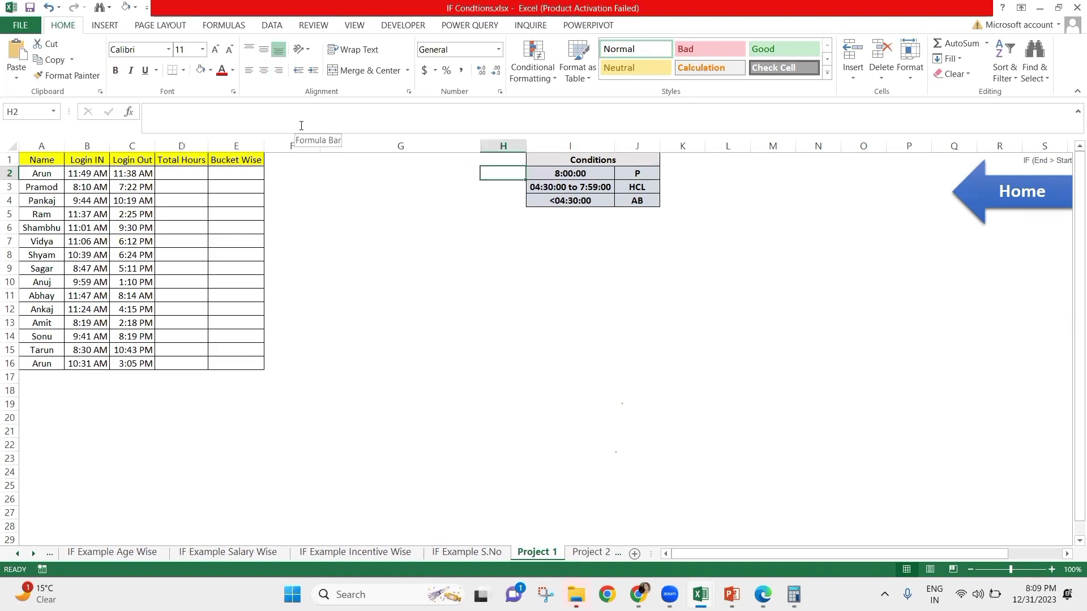
{"action": "key", "text": "Left"}
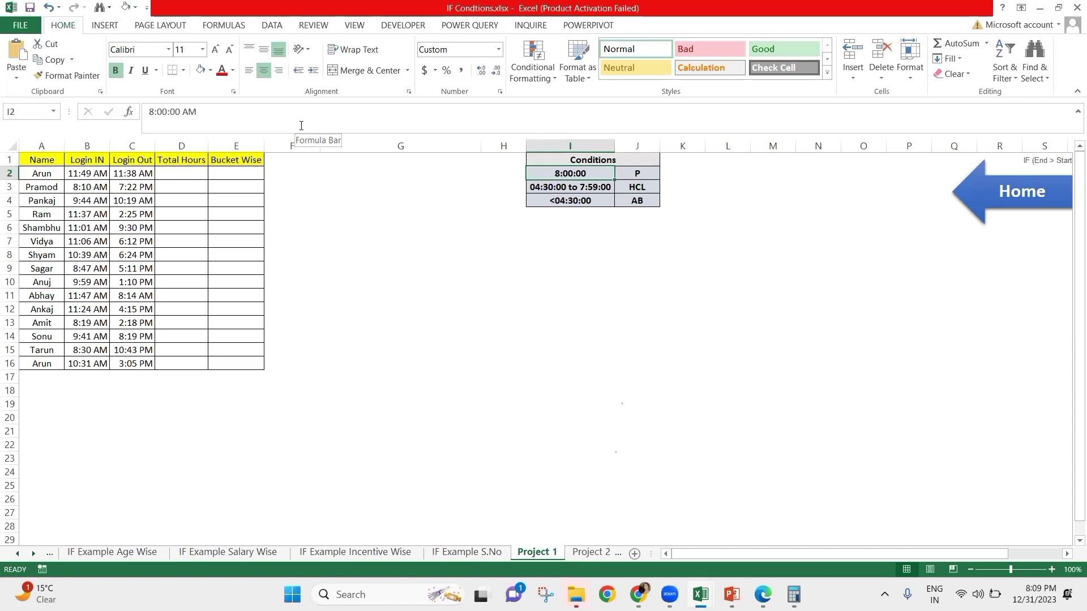
{"action": "key", "text": "Right"}
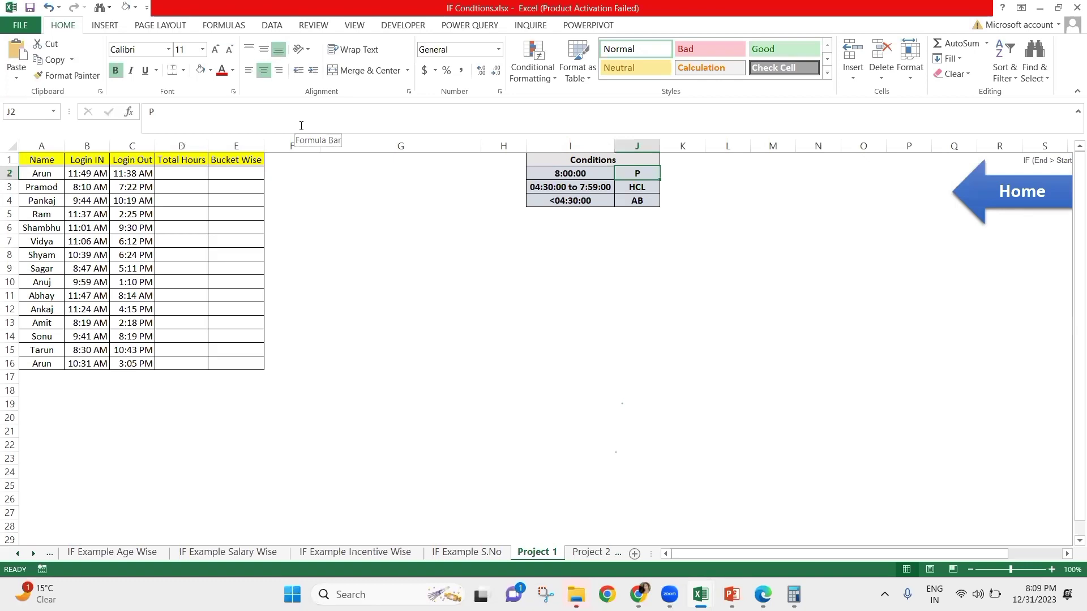
{"action": "key", "text": "Left"}
{"action": "key", "text": "Down"}
{"action": "key", "text": "Left"}
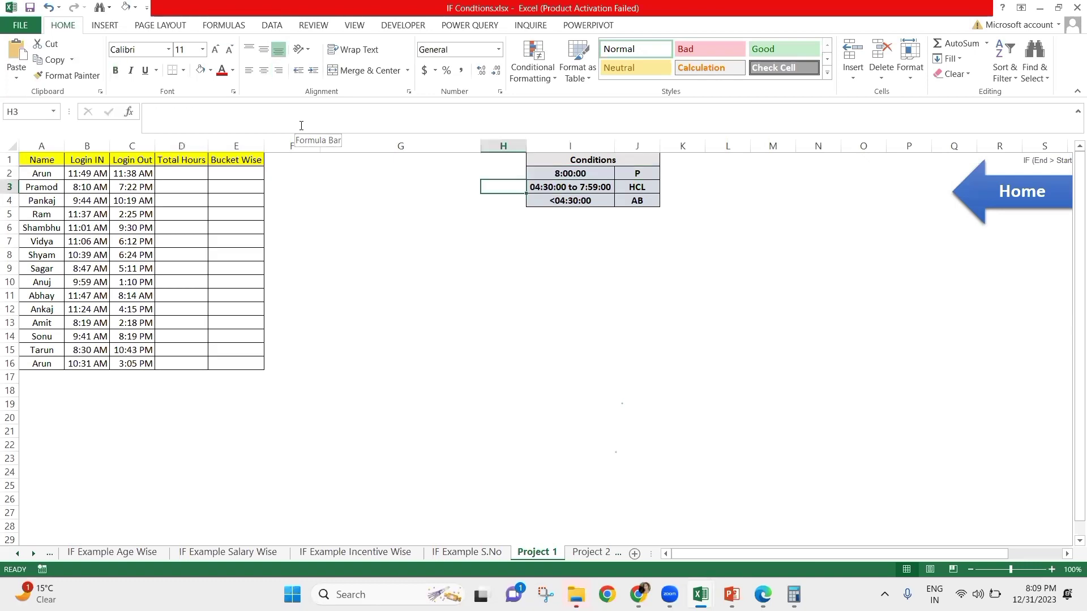
{"action": "key", "text": "Right"}
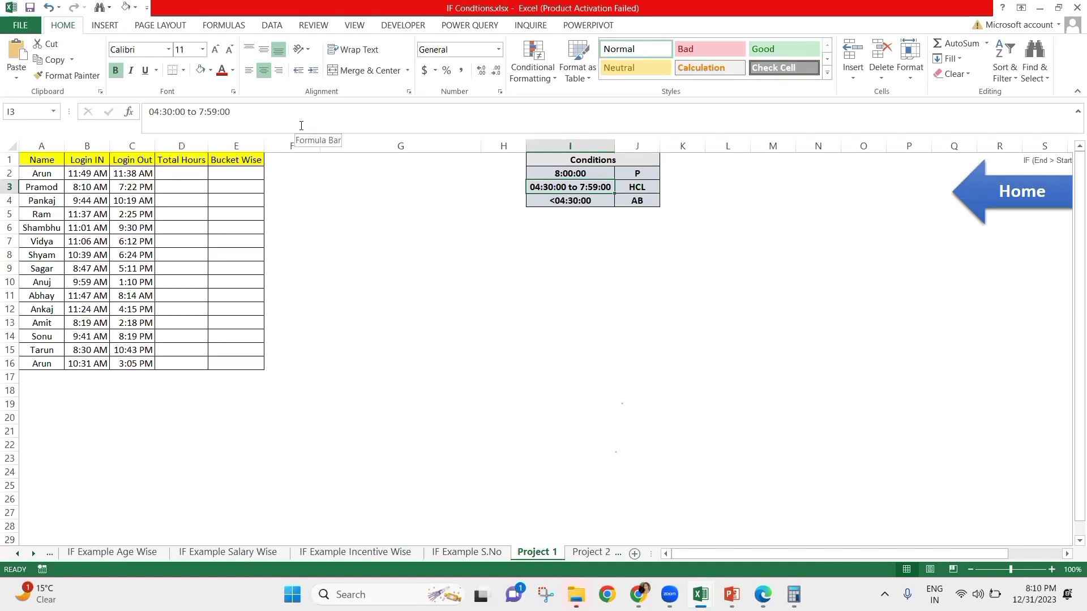
{"action": "key", "text": "Right"}
{"action": "key", "text": "Left"}
{"action": "key", "text": "Down"}
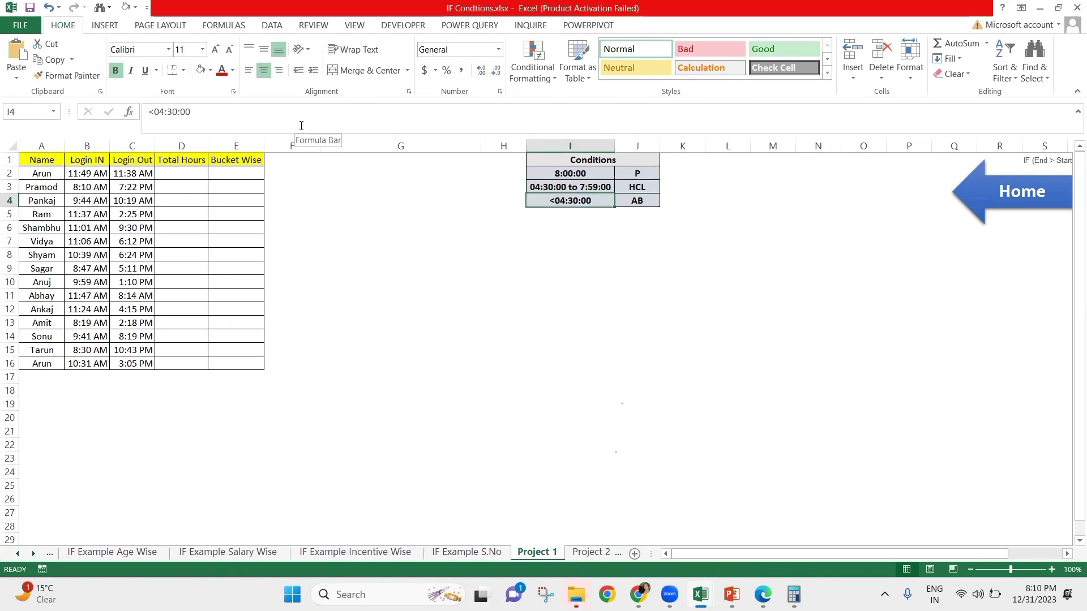
{"action": "key", "text": "Right"}
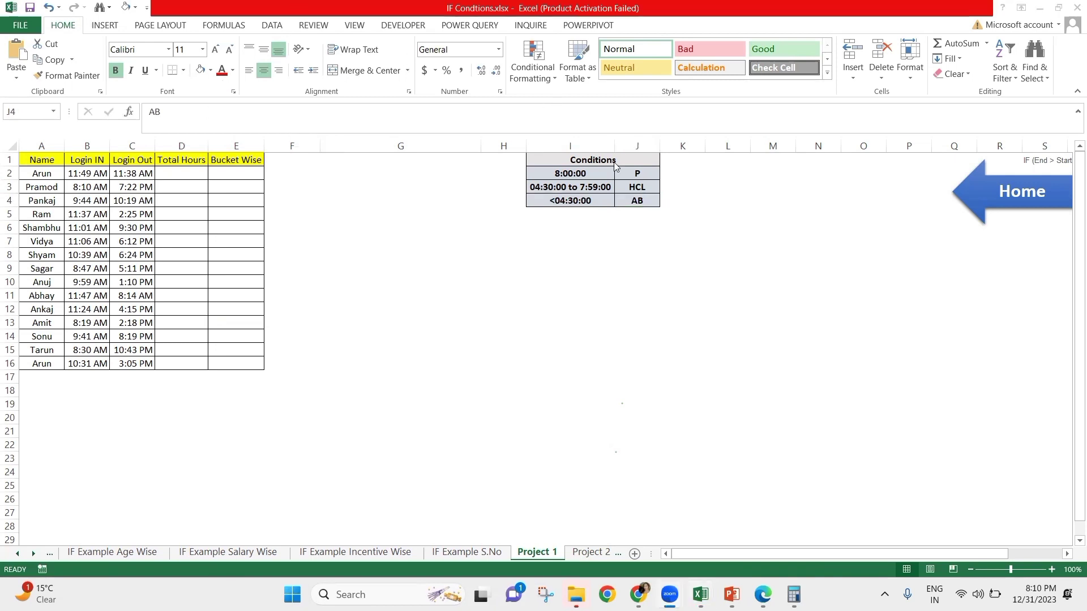
{"action": "left_click", "coordinate": [313, 252]}
{"action": "key", "text": "ctrl+Up"}
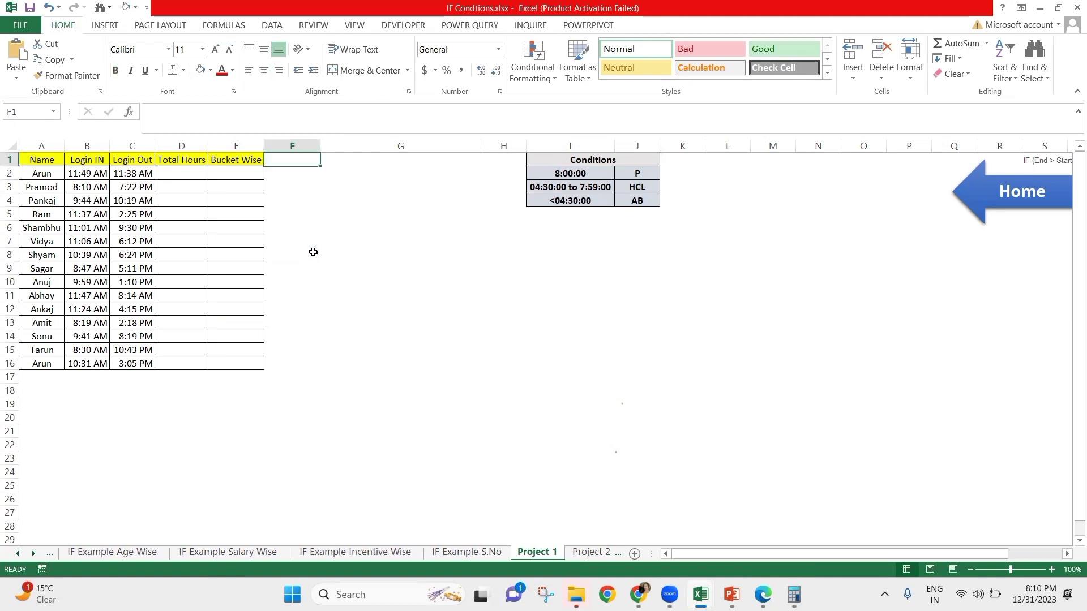
{"action": "key", "text": "Right"}
{"action": "key", "text": "Right"}
{"action": "key", "text": "Right"}
{"action": "key", "text": "Right"}
{"action": "key", "text": "Right"}
{"action": "key", "text": "Right"}
{"action": "key", "text": "Down"}
{"action": "key", "text": "Left"}
{"action": "key", "text": "Left"}
{"action": "key", "text": "Left"}
{"action": "key", "text": "ctrl+shift+Right"}
{"action": "key", "text": "ctrl+shift+Down"}
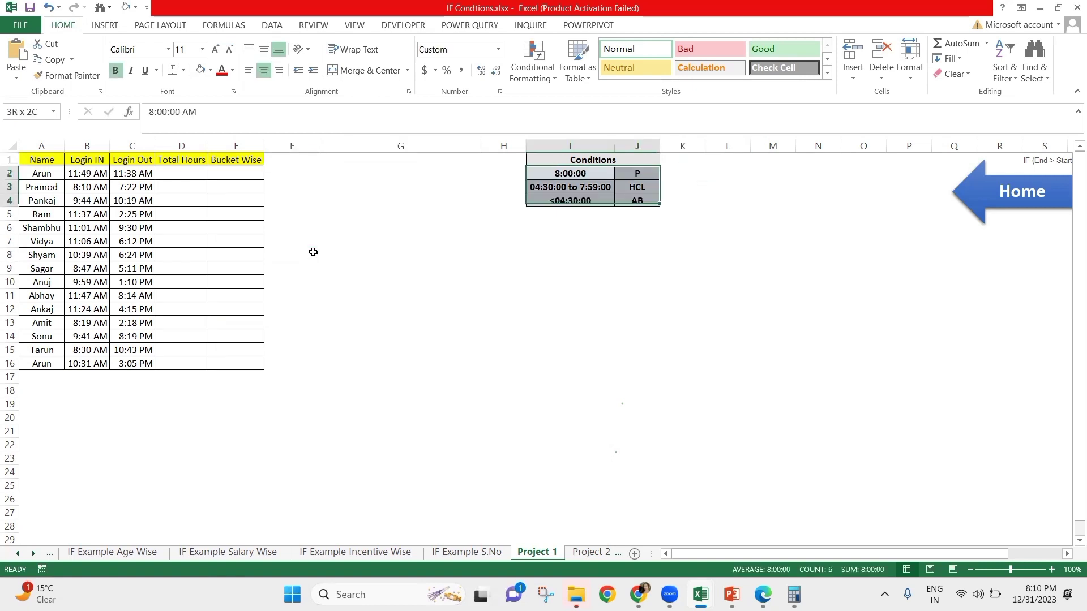
{"action": "key", "text": "ctrl+Up"}
{"action": "key", "text": "ctrl+Left"}
{"action": "key", "text": "ctrl+Left"}
{"action": "key", "text": "Right"}
{"action": "key", "text": "Right"}
{"action": "key", "text": "Down"}
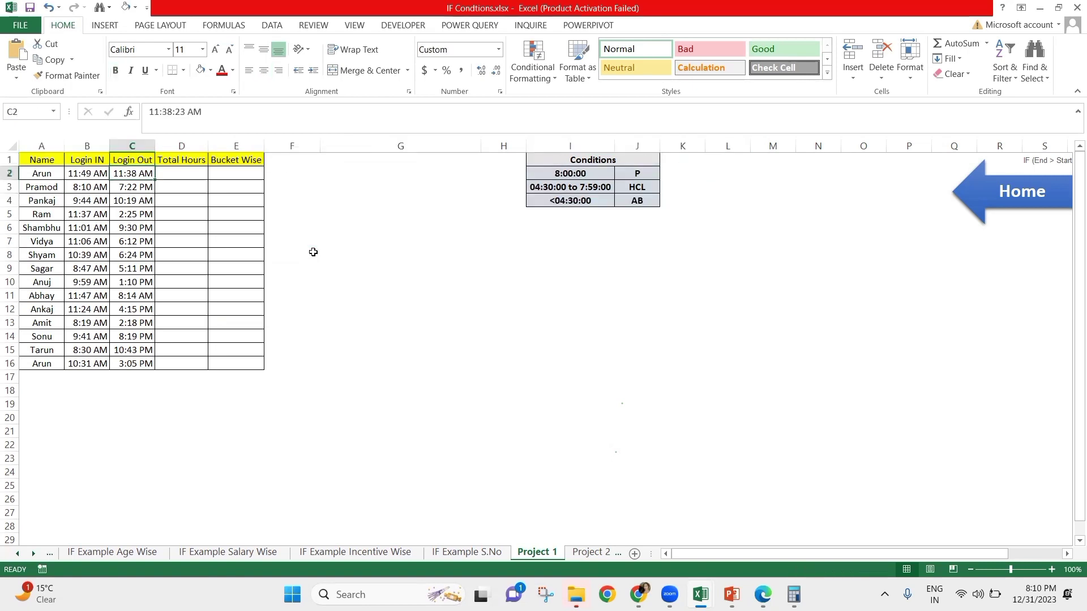
{"action": "key", "text": "Right"}
{"action": "key", "text": "Left"}
{"action": "key", "text": "Right"}
{"action": "key", "text": "Right"}
{"action": "key", "text": "Left"}
{"action": "key", "text": "Left"}
{"action": "key", "text": "Right"}
{"action": "key", "text": "Right"}
{"action": "key", "text": "Right"}
{"action": "key", "text": "Right"}
{"action": "key", "text": "Right"}
{"action": "key", "text": "Right"}
{"action": "key", "text": "Home"}
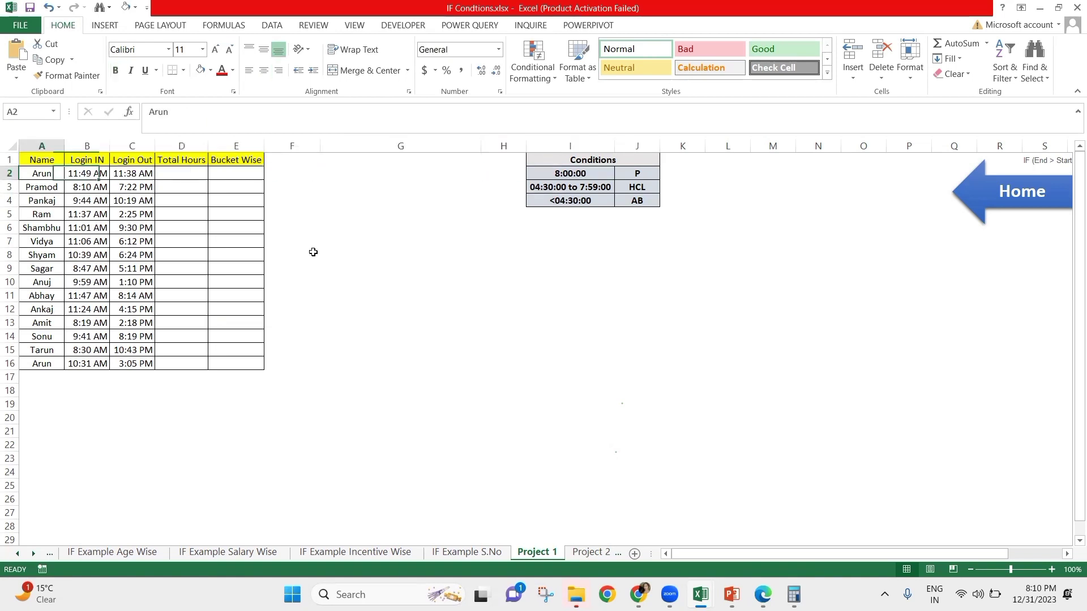
{"action": "key", "text": "Right"}
{"action": "key", "text": "Right"}
{"action": "key", "text": "Right"}
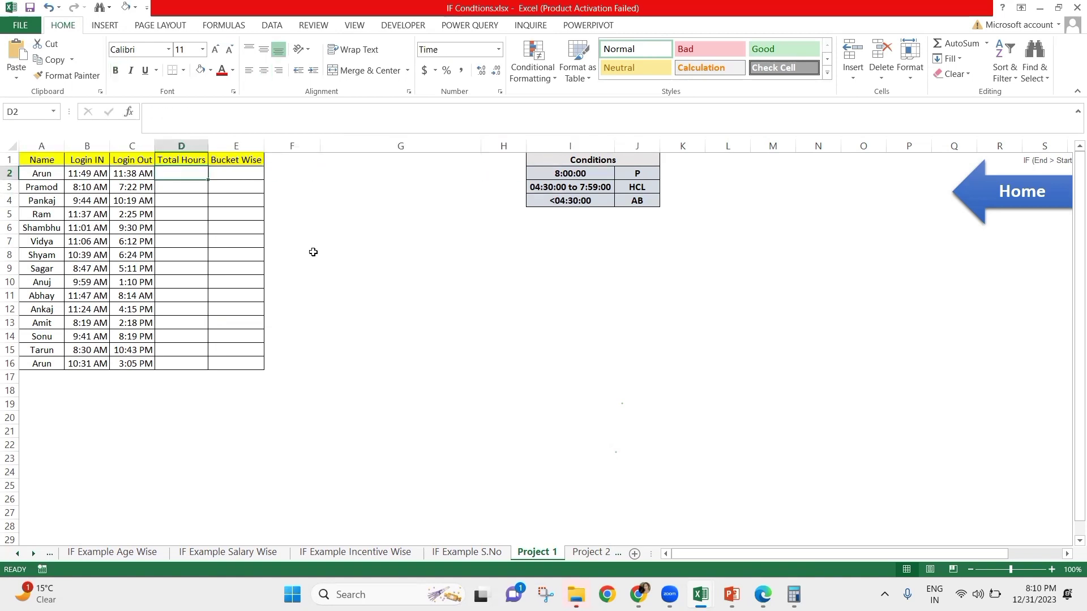
- Enter =C2-B2 in D2 to compute the first Total Hours value
{"action": "type", "text": "=IF("}
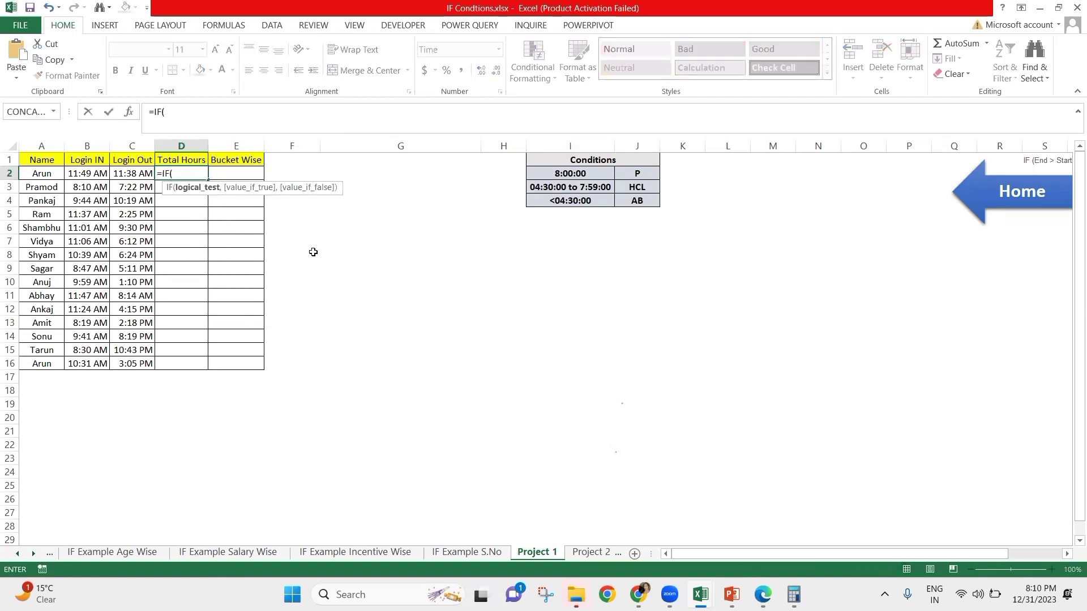
{"action": "key", "text": "BackSpace"}
{"action": "key", "text": "BackSpace"}
{"action": "key", "text": "BackSpace"}
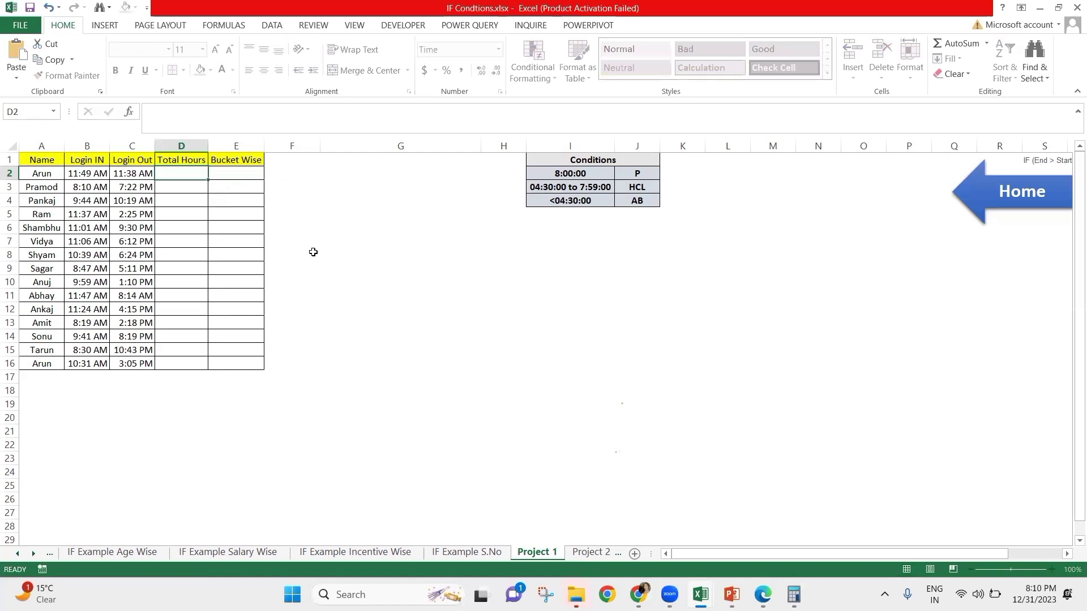
{"action": "key", "text": "Left"}
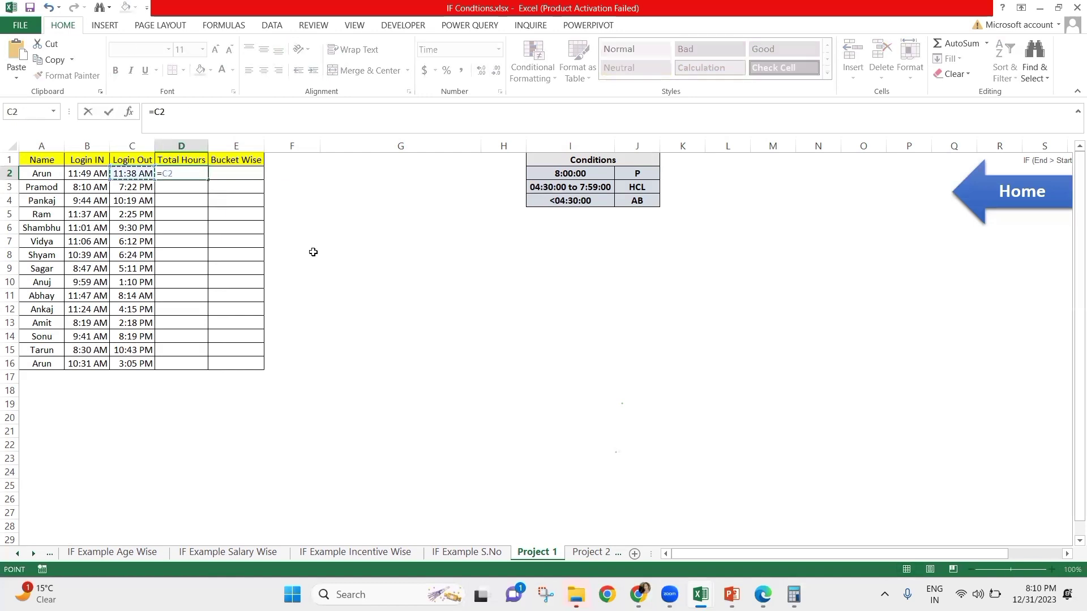
{"action": "type", "text": "-"}
{"action": "key", "text": "Left"}
- Fill the =C2-B2 formula down D2:D16 with Ctrl+D
{"action": "key", "text": "Left"}
{"action": "key", "text": "Return"}
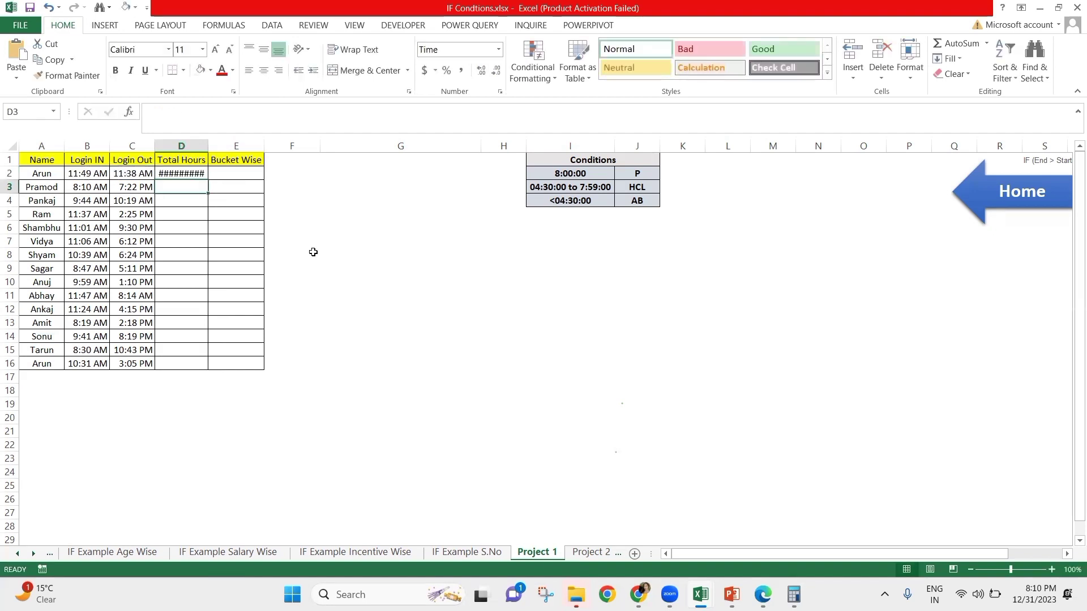
{"action": "key", "text": "Up"}
{"action": "key", "text": "Left"}
{"action": "key", "text": "ctrl+Down"}
{"action": "key", "text": "Right"}
{"action": "key", "text": "ctrl+shift+Up"}
{"action": "key", "text": "ctrl+d"}
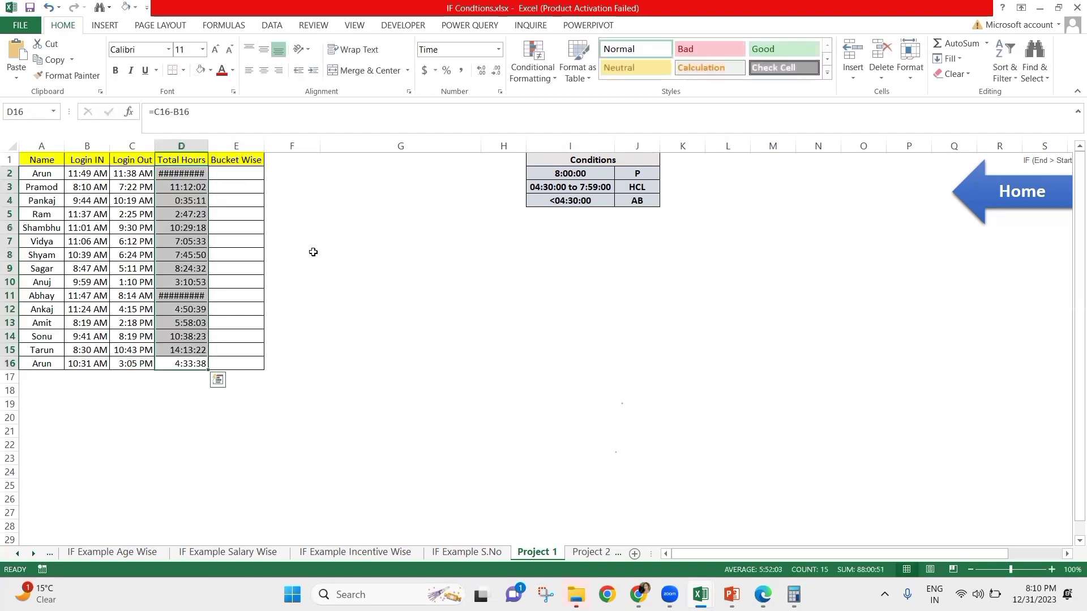
- Compare the first Total Hours result against its Login IN and Login Out times
{"action": "key", "text": "ctrl+Up"}
{"action": "key", "text": "Down"}
{"action": "key", "text": "Left"}
{"action": "key", "text": "Left"}
{"action": "key", "text": "Left"}
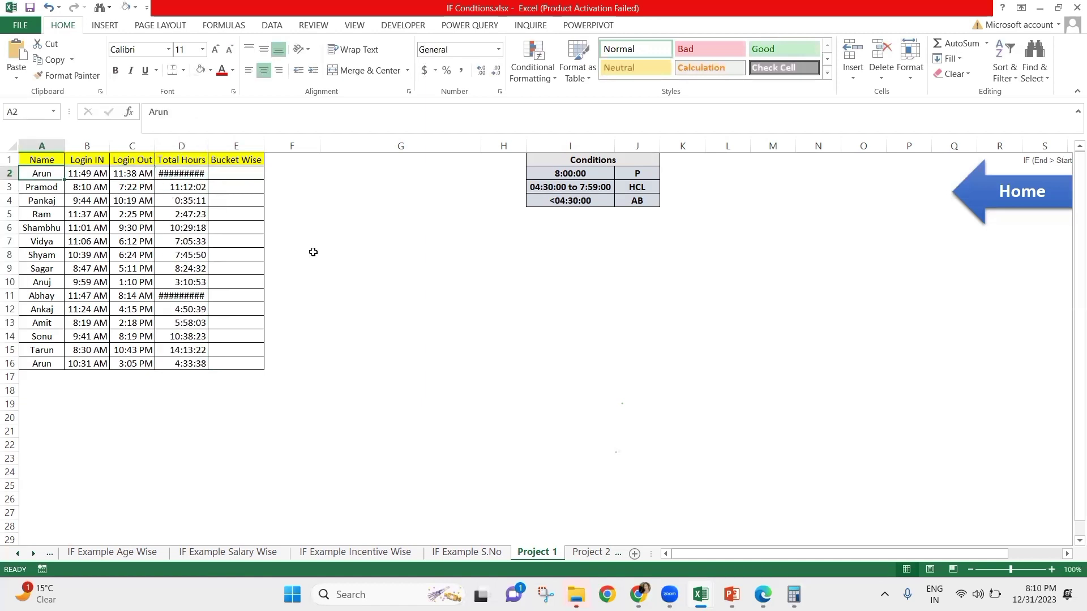
{"action": "key", "text": "Right"}
{"action": "key", "text": "Right"}
{"action": "key", "text": "Left"}
{"action": "key", "text": "Right"}
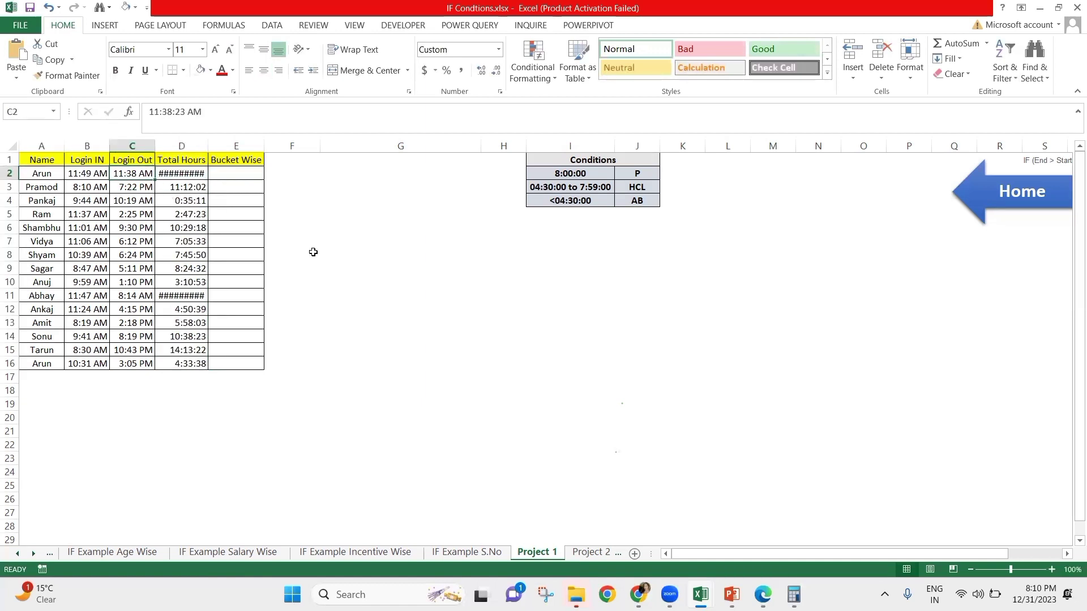
{"action": "key", "text": "Left"}
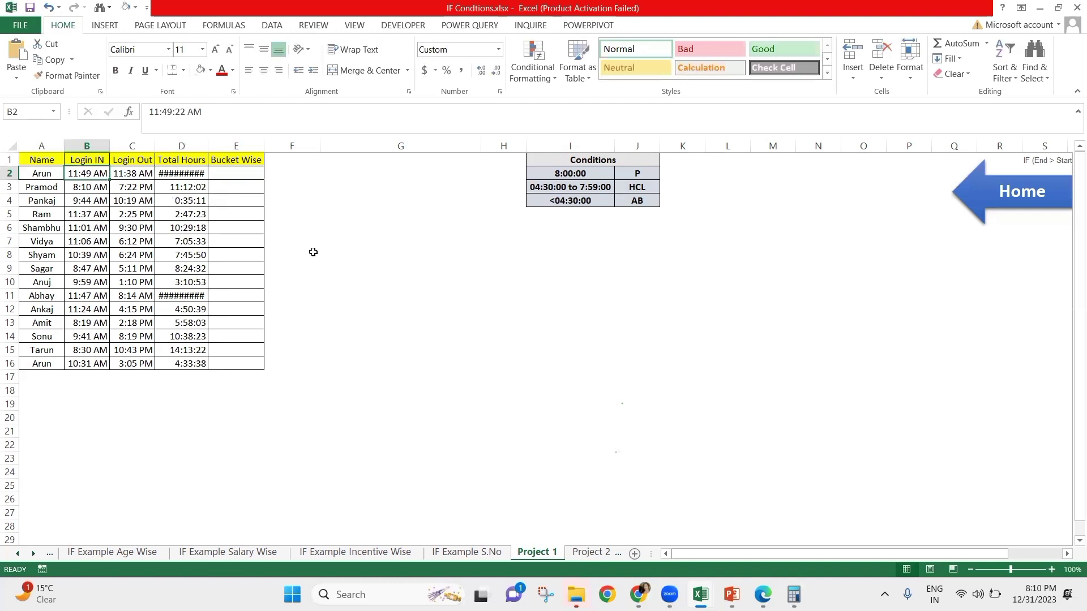
{"action": "key", "text": "Right"}
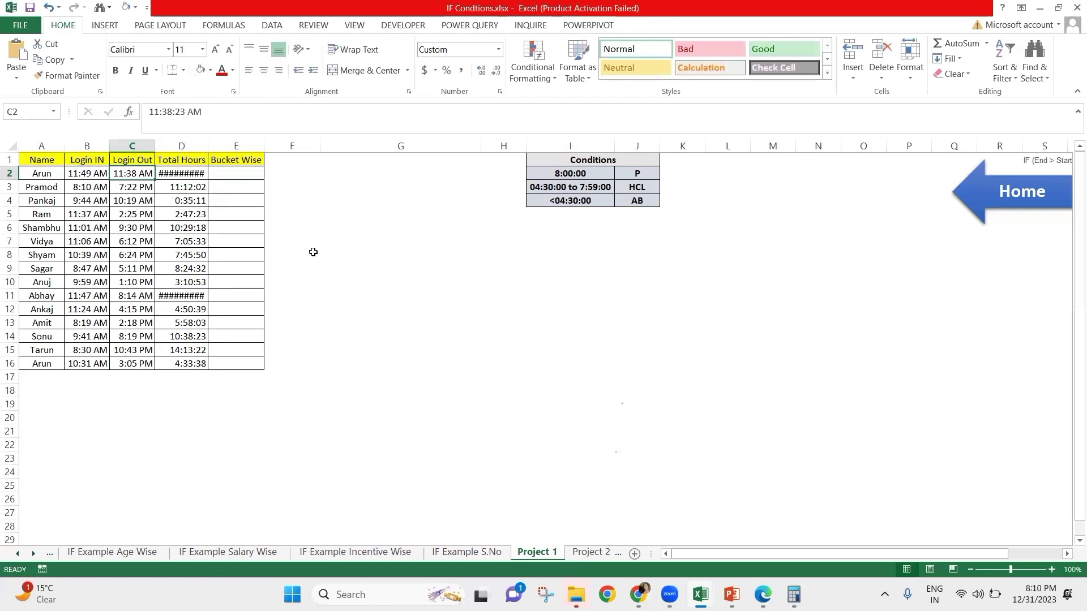
{"action": "key", "text": "Left"}
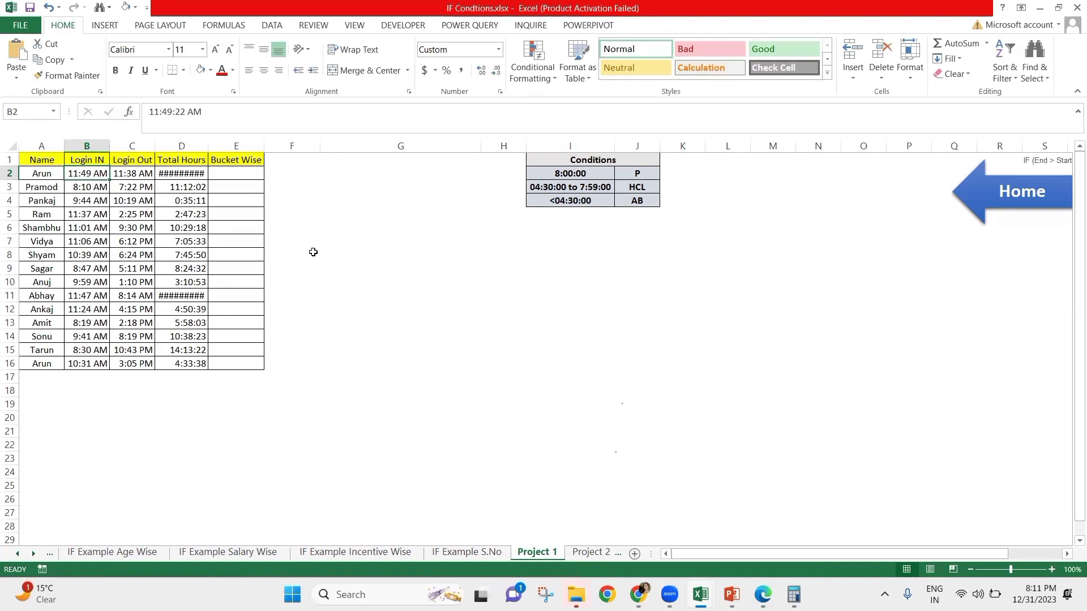
{"action": "key", "text": "Right"}
{"action": "key", "text": "Right"}
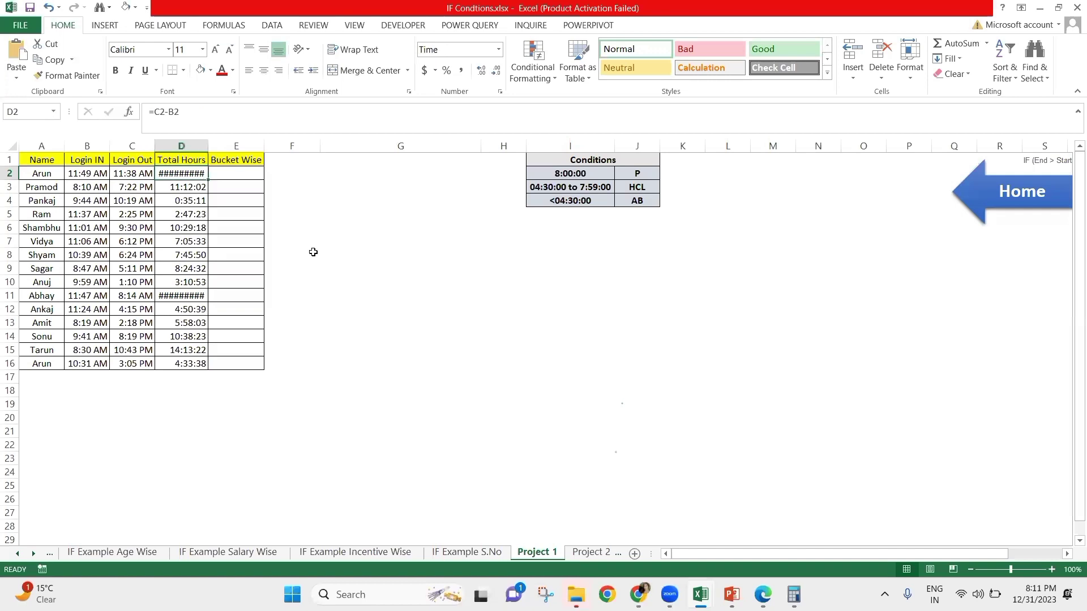
- Copy the IF (End > Start, End – Start, 1 – Start + End) note
{"action": "key", "text": "Right"}
{"action": "key", "text": "Right"}
{"action": "key", "text": "Right"}
{"action": "key", "text": "Right"}
{"action": "key", "text": "Right"}
{"action": "key", "text": "Right"}
{"action": "key", "text": "Right"}
{"action": "key", "text": "Right"}
{"action": "key", "text": "Right"}
{"action": "key", "text": "Right"}
{"action": "key", "text": "Right"}
{"action": "key", "text": "Right"}
{"action": "key", "text": "Right"}
{"action": "key", "text": "Right"}
{"action": "key", "text": "Right"}
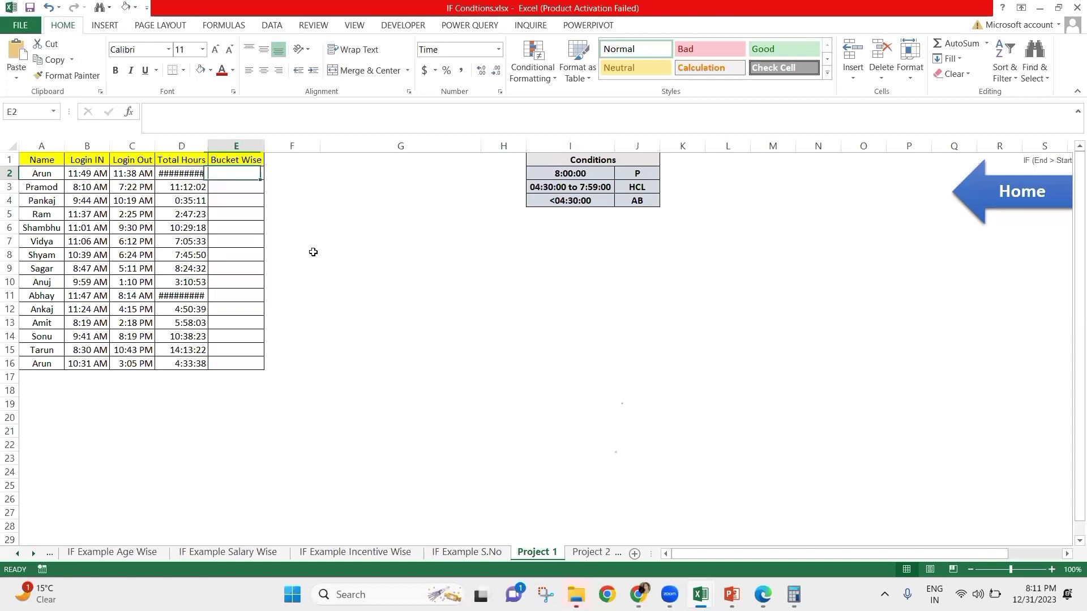
{"action": "key", "text": "Right"}
{"action": "key", "text": "Right"}
{"action": "key", "text": "Right"}
{"action": "key", "text": "Right"}
{"action": "key", "text": "Right"}
{"action": "key", "text": "Right"}
{"action": "key", "text": "Right"}
{"action": "key", "text": "Right"}
{"action": "key", "text": "Right"}
{"action": "key", "text": "Left"}
{"action": "key", "text": "Left"}
{"action": "key", "text": "Left"}
{"action": "key", "text": "Left"}
{"action": "key", "text": "Left"}
{"action": "key", "text": "Left"}
{"action": "key", "text": "Left"}
{"action": "key", "text": "Left"}
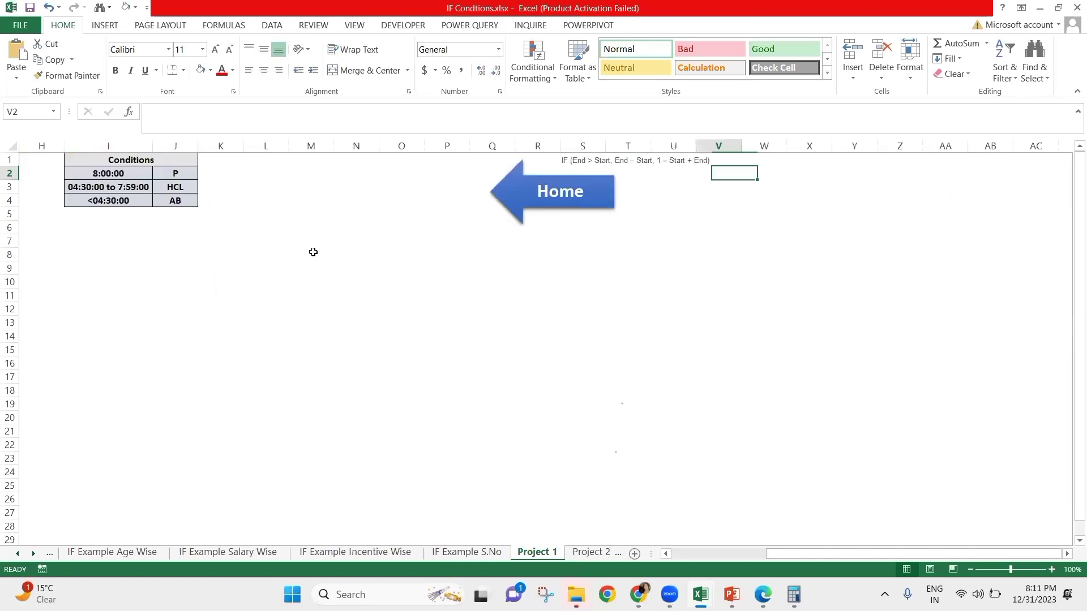
{"action": "key", "text": "Up"}
{"action": "key", "text": "Left"}
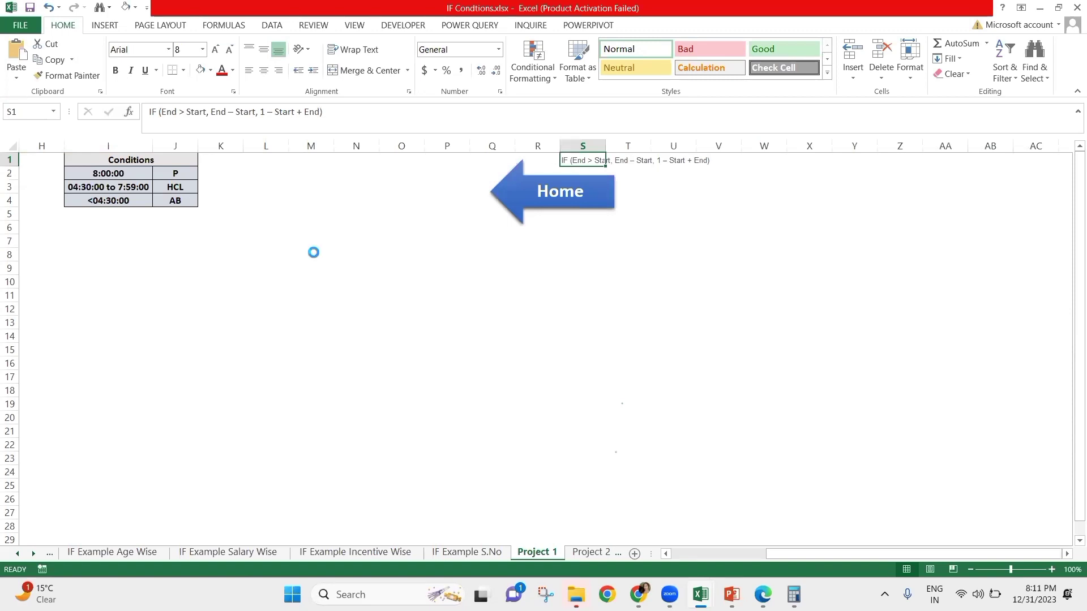
{"action": "key", "text": "ctrl+c"}
- Paste the IF note into cell I7 below the Conditions table
{"action": "key", "text": "Left"}
{"action": "key", "text": "Left"}
{"action": "key", "text": "Left"}
{"action": "key", "text": "Left"}
{"action": "key", "text": "Left"}
{"action": "key", "text": "Left"}
{"action": "key", "text": "Left"}
{"action": "key", "text": "Left"}
{"action": "key", "text": "Left"}
{"action": "key", "text": "Left"}
{"action": "key", "text": "Left"}
{"action": "key", "text": "Left"}
{"action": "key", "text": "Left"}
{"action": "key", "text": "Left"}
{"action": "key", "text": "Left"}
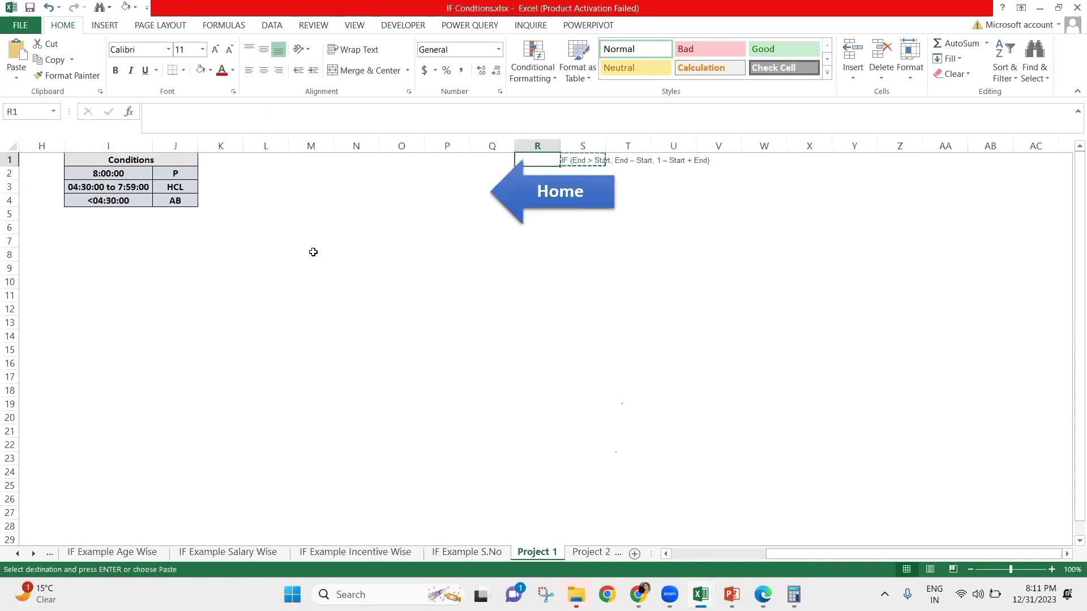
{"action": "key", "text": "Right"}
{"action": "key", "text": "Right"}
{"action": "key", "text": "Right"}
{"action": "key", "text": "Right"}
{"action": "key", "text": "Right"}
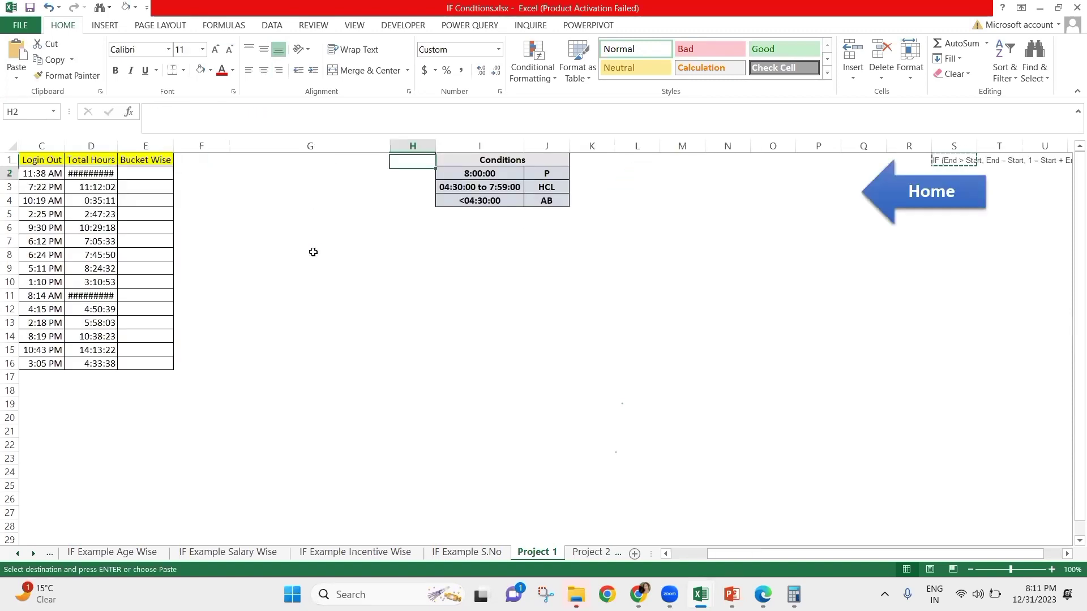
{"action": "key", "text": "Down"}
{"action": "key", "text": "Down"}
{"action": "key", "text": "Down"}
{"action": "key", "text": "Down"}
{"action": "key", "text": "Down"}
{"action": "key", "text": "Down"}
{"action": "key", "text": "ctrl+v"}
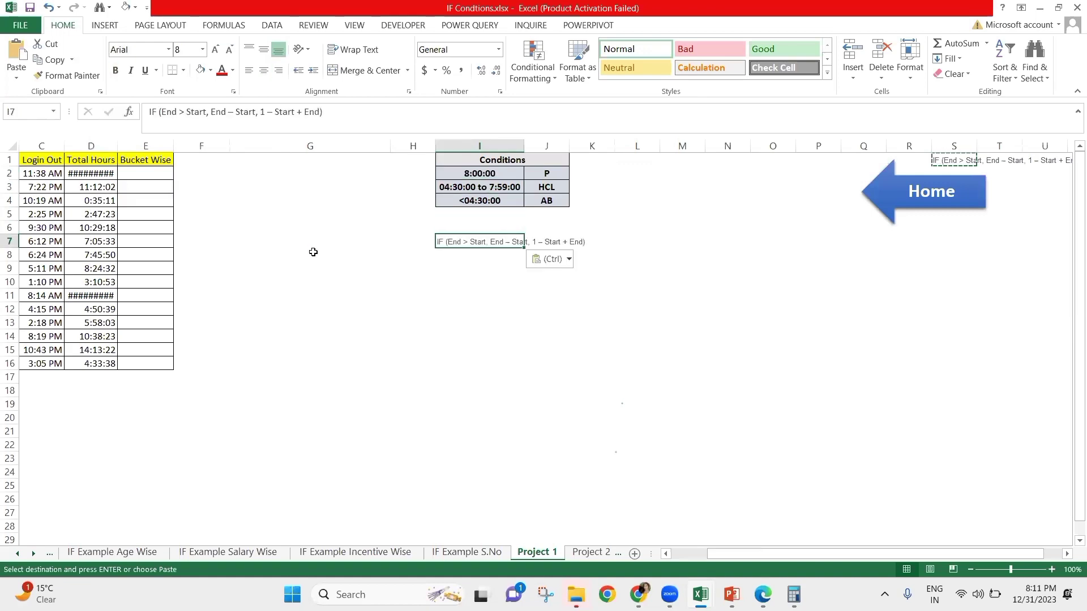
{"action": "key", "text": "F2"}
{"action": "key", "text": "Escape"}
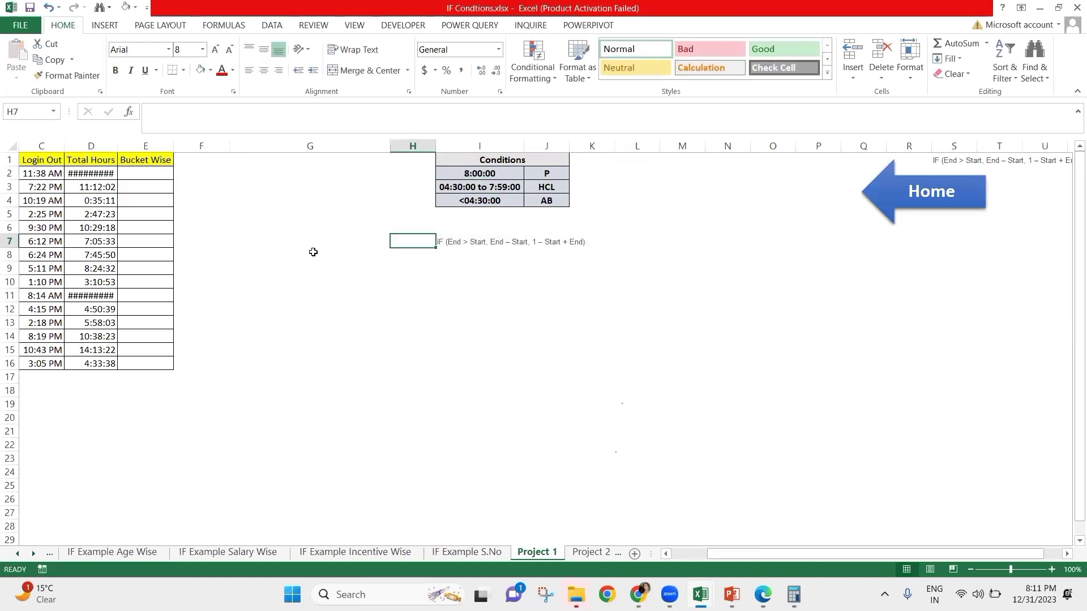
- Autofit column I to the note and make I7 bold
{"action": "key", "text": "alt"}
{"action": "key", "text": "h"}
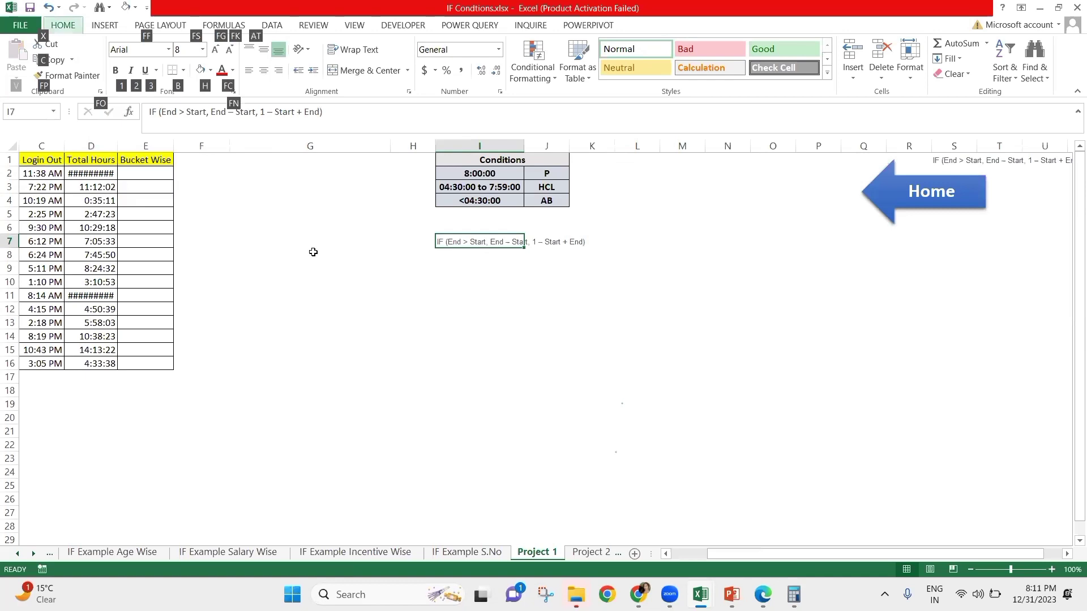
{"action": "key", "text": "o"}
{"action": "key", "text": "i"}
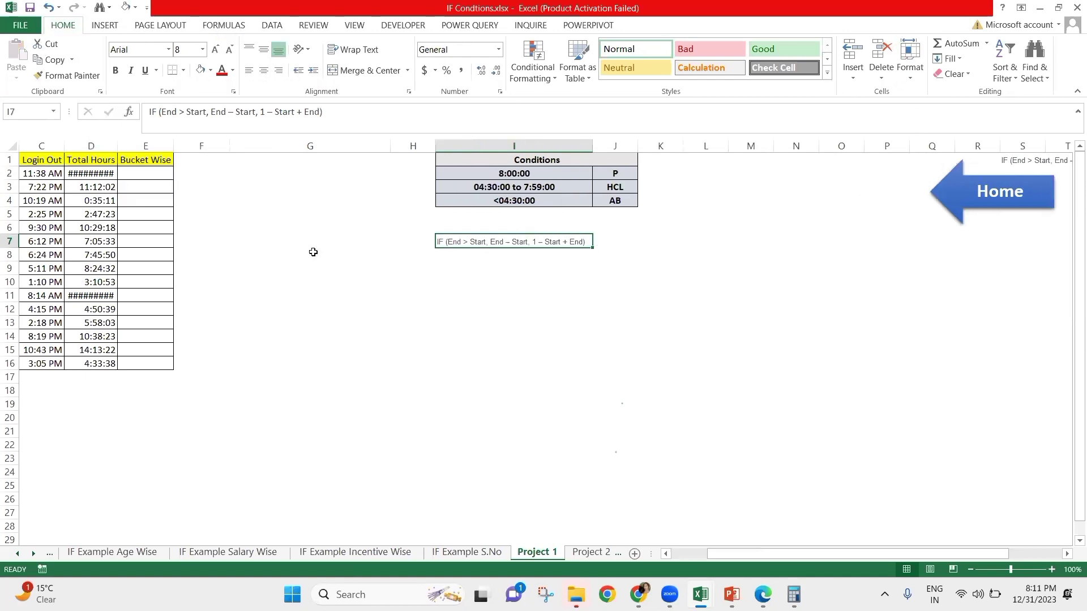
{"action": "key", "text": "ctrl+b"}
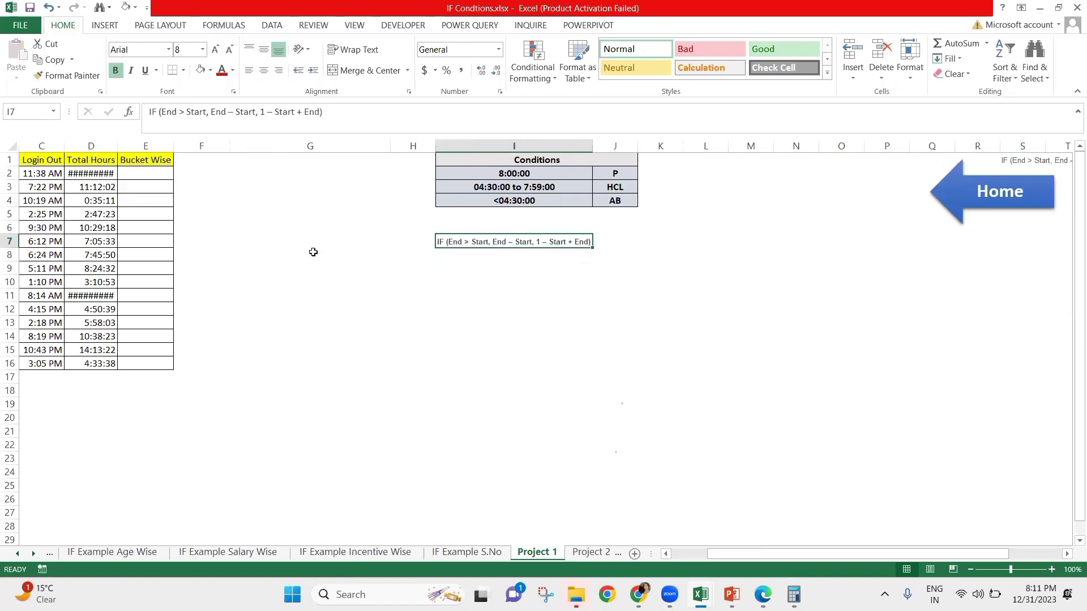
{"action": "key", "text": "F2"}
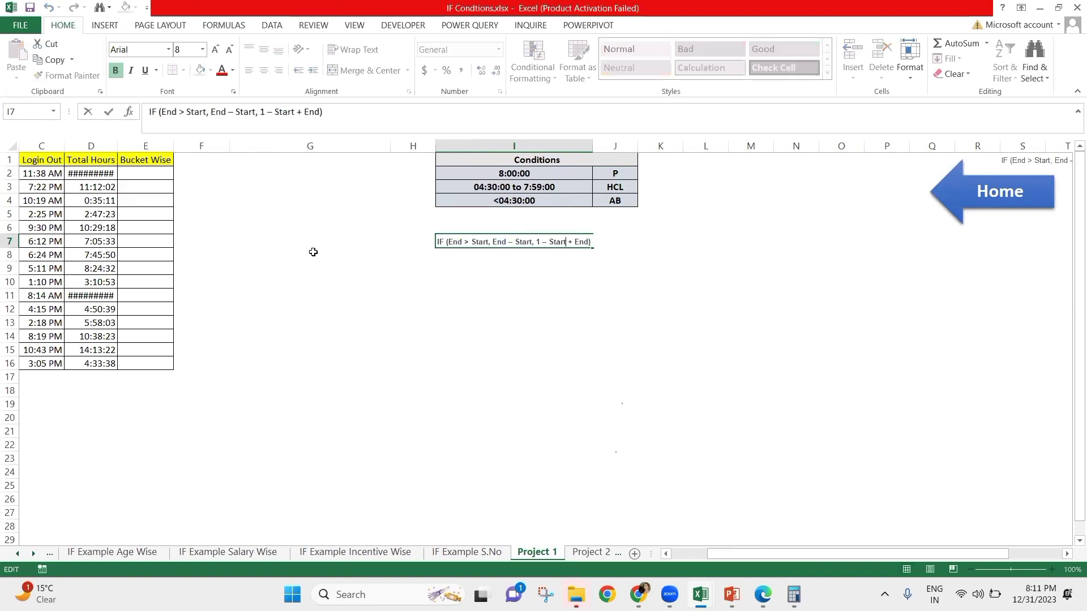
{"action": "key", "text": "Left"}
{"action": "key", "text": "Left"}
{"action": "key", "text": "Left"}
{"action": "key", "text": "Left"}
{"action": "key", "text": "Left"}
{"action": "key", "text": "Left"}
{"action": "key", "text": "Left"}
{"action": "key", "text": "Left"}
{"action": "key", "text": "Left"}
{"action": "key", "text": "Left"}
{"action": "key", "text": "Left"}
{"action": "key", "text": "Left"}
{"action": "key", "text": "Left"}
{"action": "key", "text": "Left"}
{"action": "key", "text": "Left"}
{"action": "key", "text": "Left"}
{"action": "key", "text": "Left"}
{"action": "key", "text": "Left"}
{"action": "key", "text": "Left"}
{"action": "key", "text": "Left"}
{"action": "key", "text": "Right"}
{"action": "key", "text": "Right"}
{"action": "key", "text": "Right"}
{"action": "key", "text": "Escape"}
{"action": "key", "text": "Left"}
{"action": "key", "text": "Left"}
{"action": "key", "text": "Left"}
{"action": "key", "text": "Left"}
{"action": "key", "text": "Left"}
{"action": "key", "text": "Left"}
{"action": "key", "text": "Left"}
{"action": "key", "text": "Left"}
- Check the note in I7, then return to the Total Hours cell D2
{"action": "key", "text": "Up"}
{"action": "key", "text": "Up"}
{"action": "key", "text": "Up"}
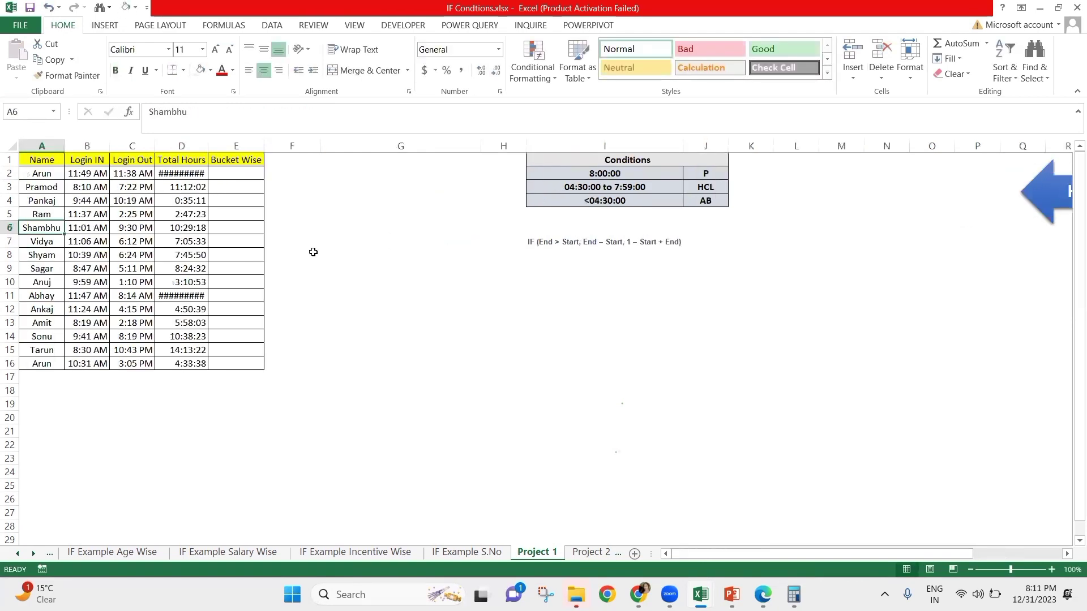
{"action": "key", "text": "Right"}
{"action": "key", "text": "Up"}
{"action": "key", "text": "Right"}
{"action": "key", "text": "Right"}
{"action": "key", "text": "Right"}
{"action": "key", "text": "Right"}
{"action": "key", "text": "Right"}
{"action": "key", "text": "Right"}
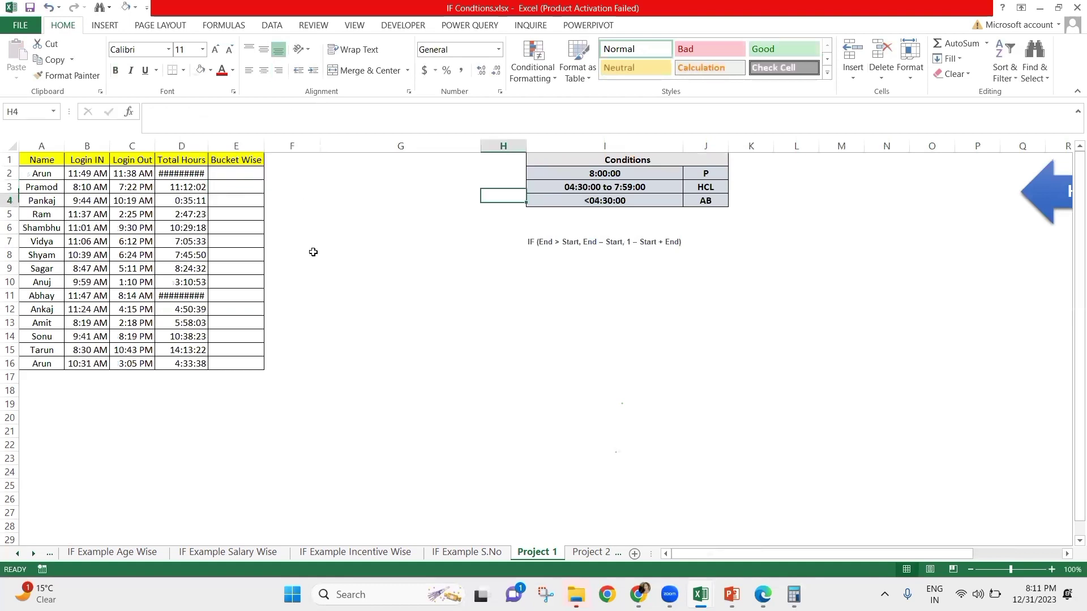
{"action": "key", "text": "Down"}
{"action": "key", "text": "Down"}
{"action": "key", "text": "Down"}
{"action": "key", "text": "Down"}
{"action": "key", "text": "Right"}
{"action": "key", "text": "Right"}
{"action": "key", "text": "Left"}
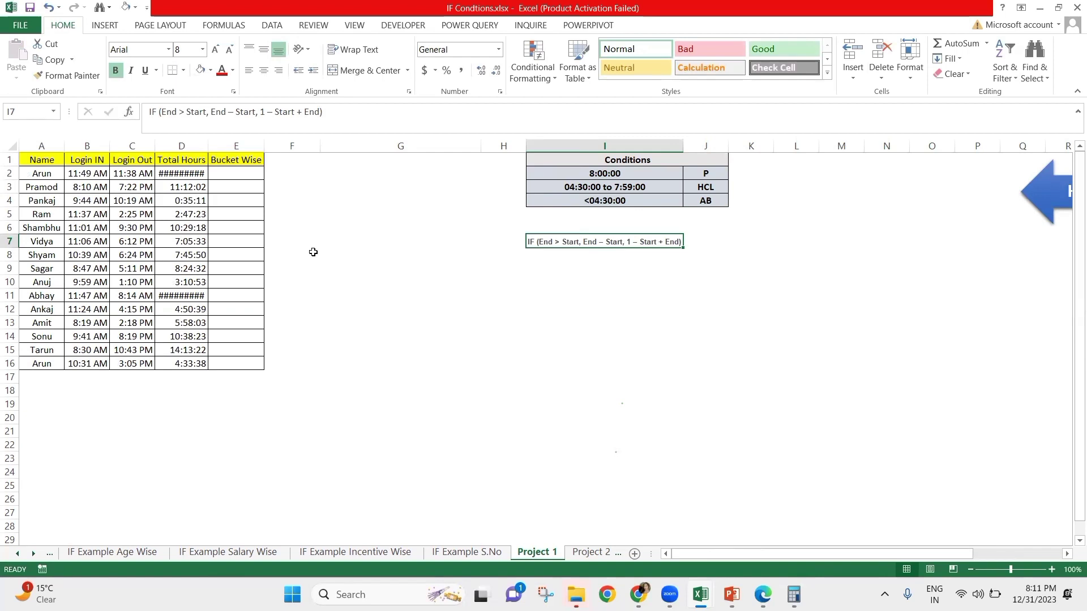
{"action": "key", "text": "Left"}
{"action": "key", "text": "Left"}
{"action": "key", "text": "Left"}
{"action": "key", "text": "Left"}
{"action": "key", "text": "Left"}
{"action": "key", "text": "Up"}
{"action": "key", "text": "Up"}
{"action": "key", "text": "Up"}
{"action": "key", "text": "Up"}
{"action": "key", "text": "Up"}
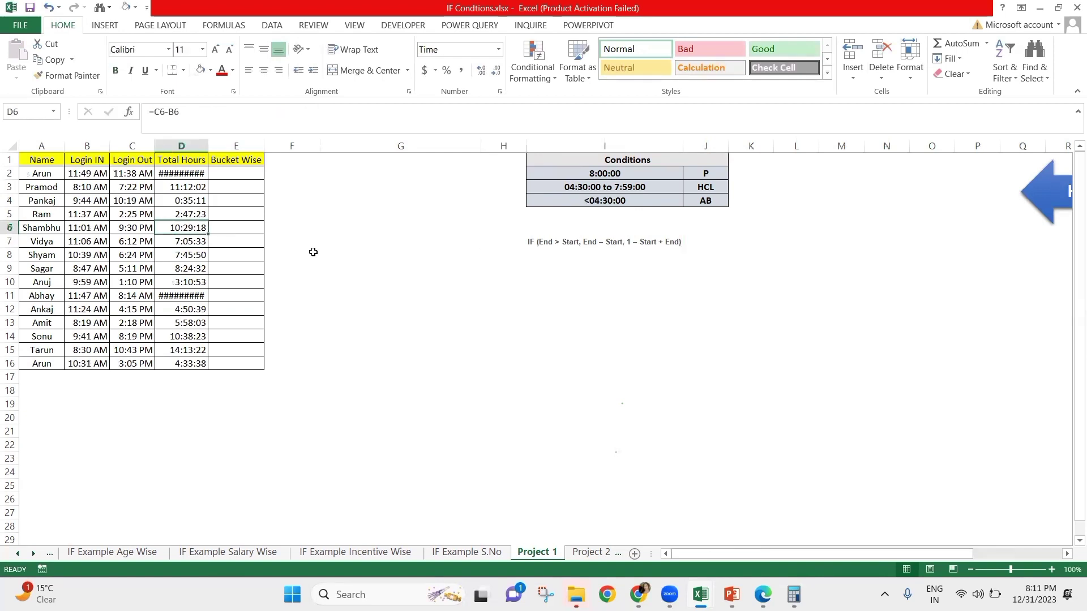
{"action": "key", "text": "Up"}
{"action": "key", "text": "Down"}
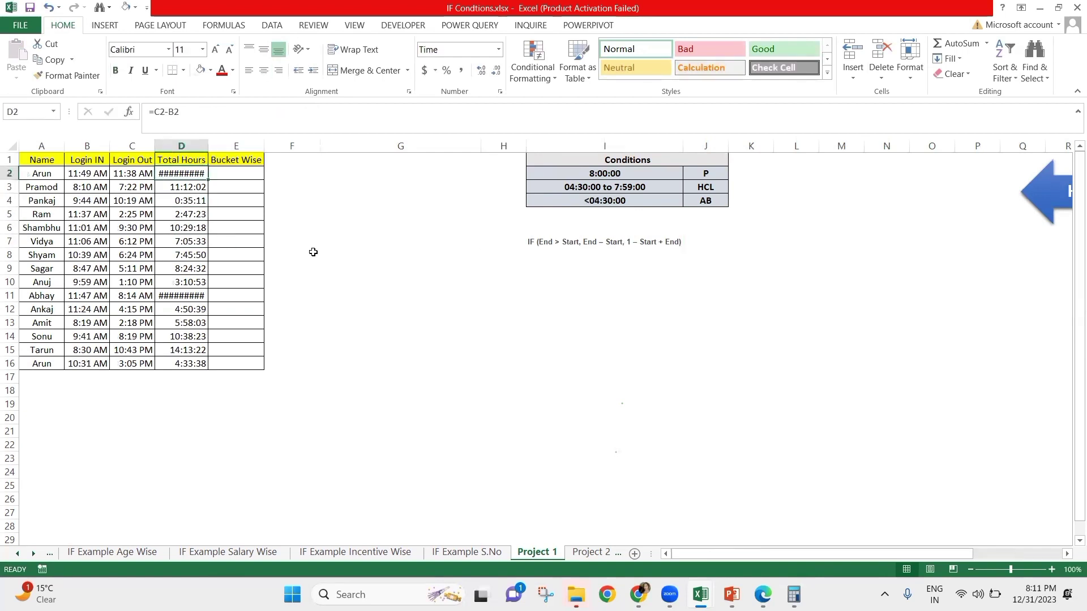
- Enter =IF(C2>B2,C2-B2,1-B2-C2) in D2 to handle overnight shifts
{"action": "type", "text": "=IF("}
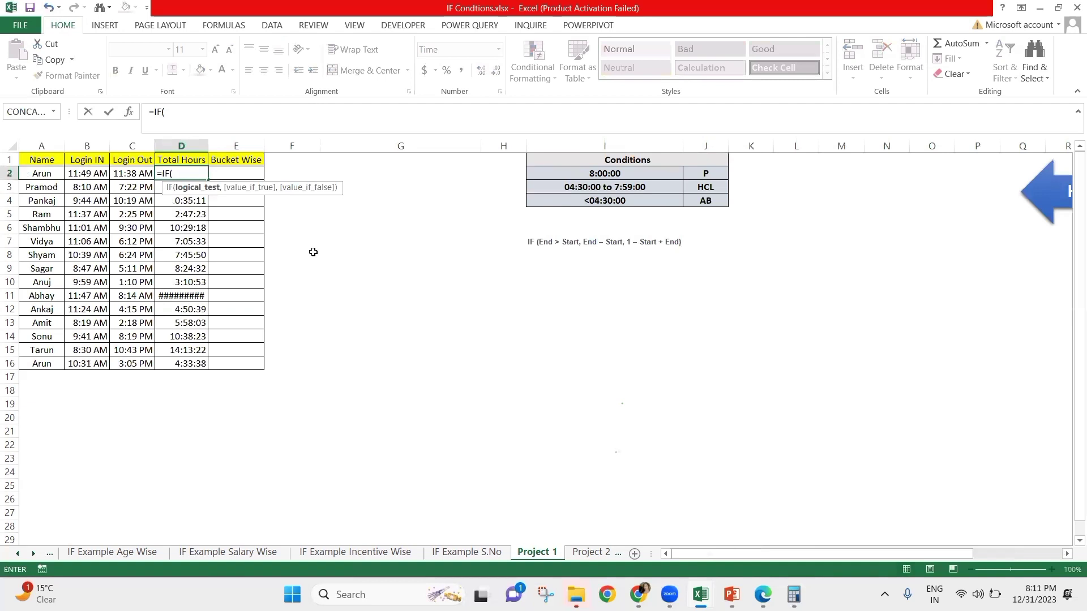
{"action": "key", "text": "Left"}
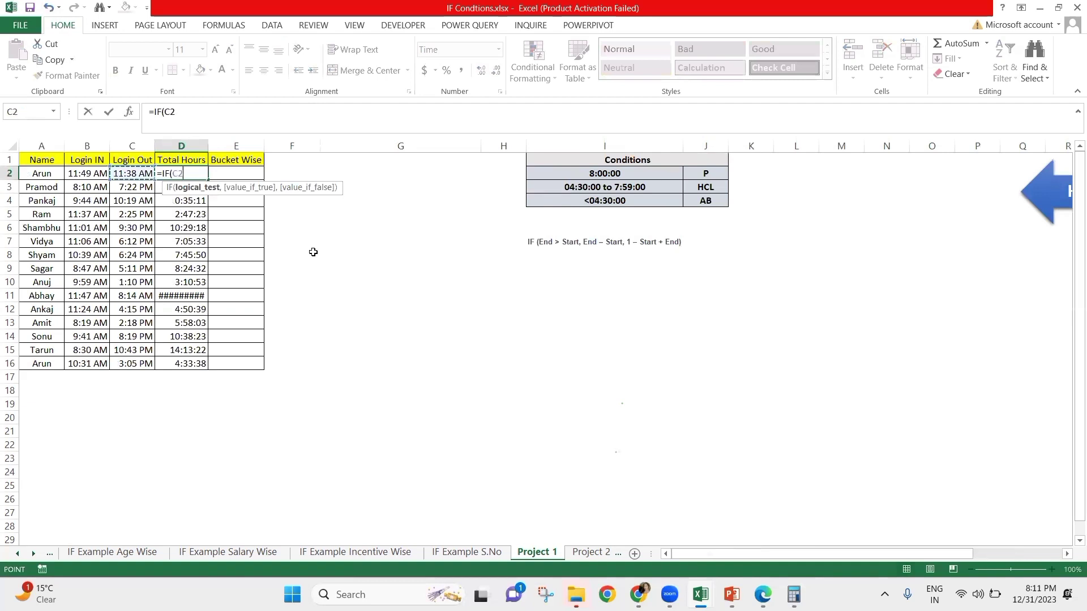
{"action": "type", "text": ">"}
{"action": "key", "text": "Left"}
{"action": "key", "text": "Left"}
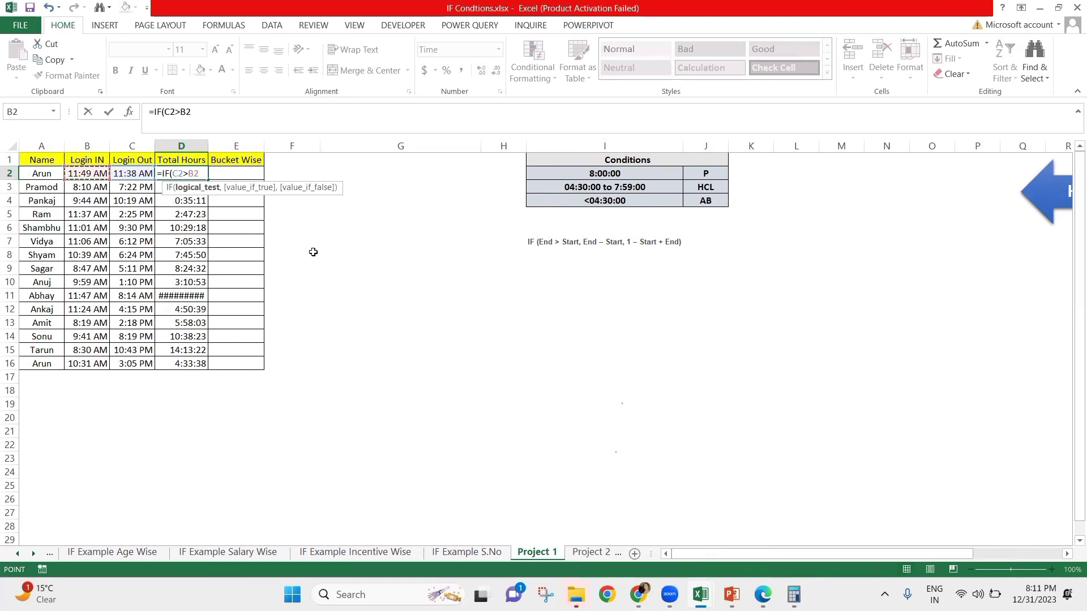
{"action": "type", "text": ","}
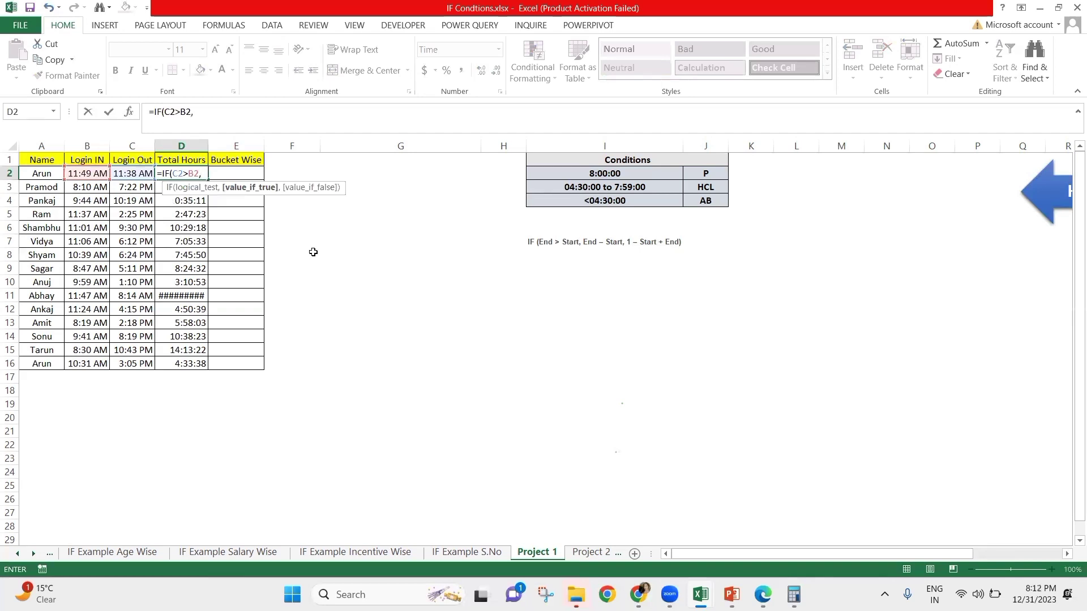
{"action": "key", "text": "Left"}
{"action": "type", "text": "-"}
{"action": "key", "text": "Left"}
{"action": "key", "text": "Left"}
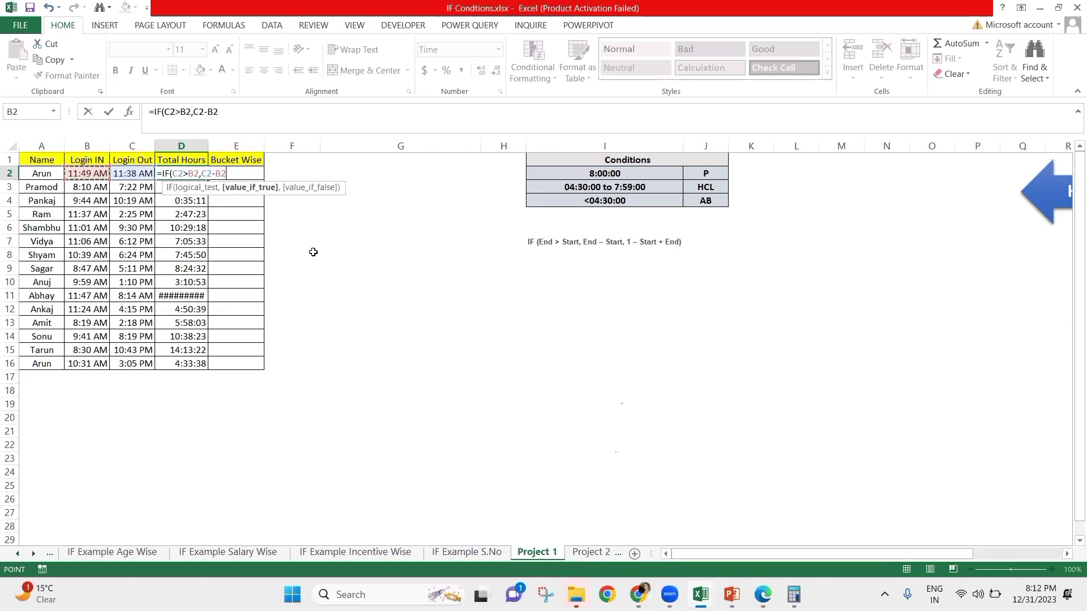
{"action": "type", "text": ",1"}
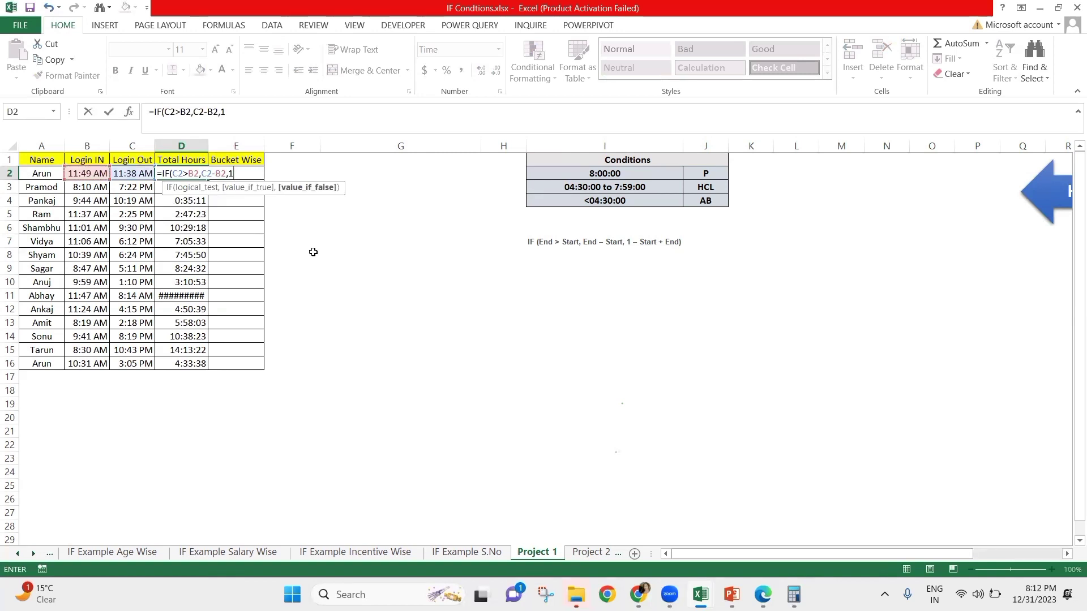
{"action": "type", "text": "-B2-"}
{"action": "key", "text": "Left"}
{"action": "key", "text": "Left"}
{"action": "key", "text": "Right"}
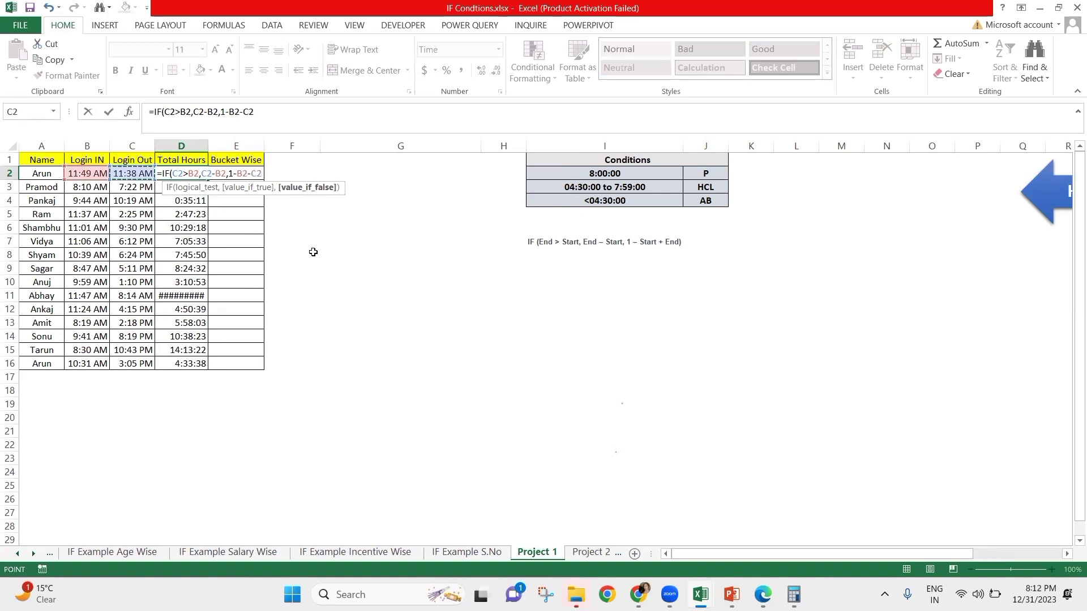
{"action": "key", "text": "Return"}
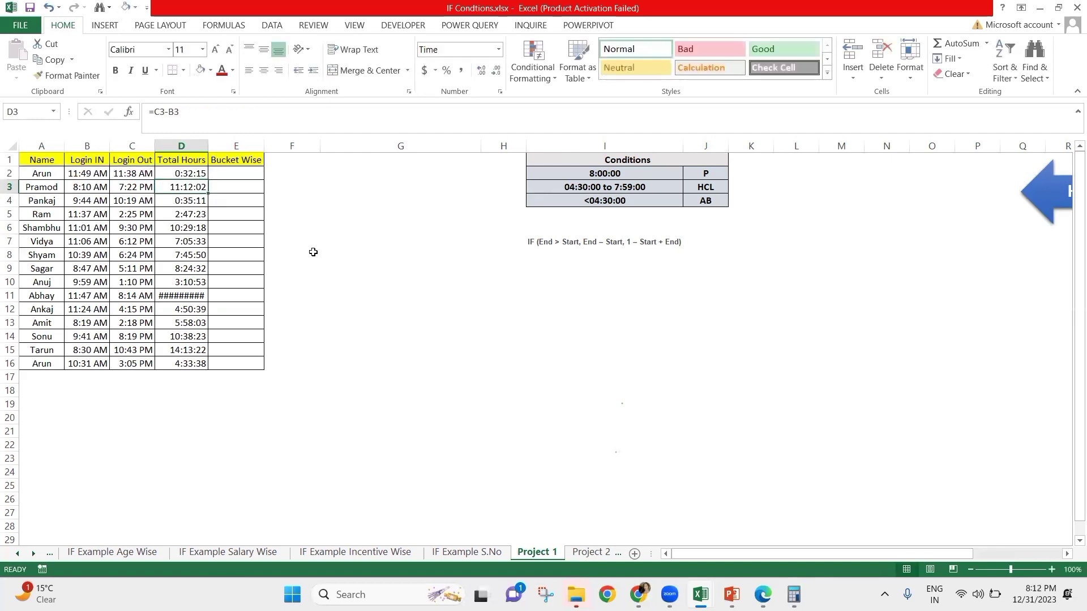
- Copy the IF formula down D2:D16 and spot-check the results
{"action": "key", "text": "Up"}
{"action": "key", "text": "ctrl+c"}
{"action": "key", "text": "ctrl+shift+Down"}
{"action": "key", "text": "ctrl+v"}
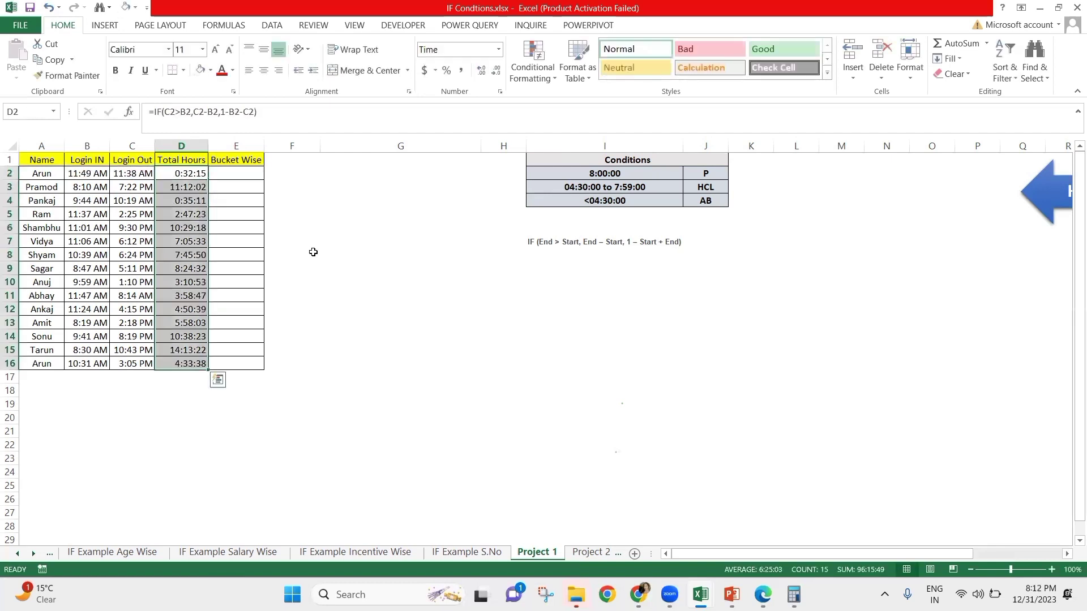
{"action": "key", "text": "Up"}
{"action": "key", "text": "Down"}
{"action": "key", "text": "Left"}
{"action": "key", "text": "Right"}
{"action": "key", "text": "Right"}
{"action": "key", "text": "Left"}
{"action": "key", "text": "Left"}
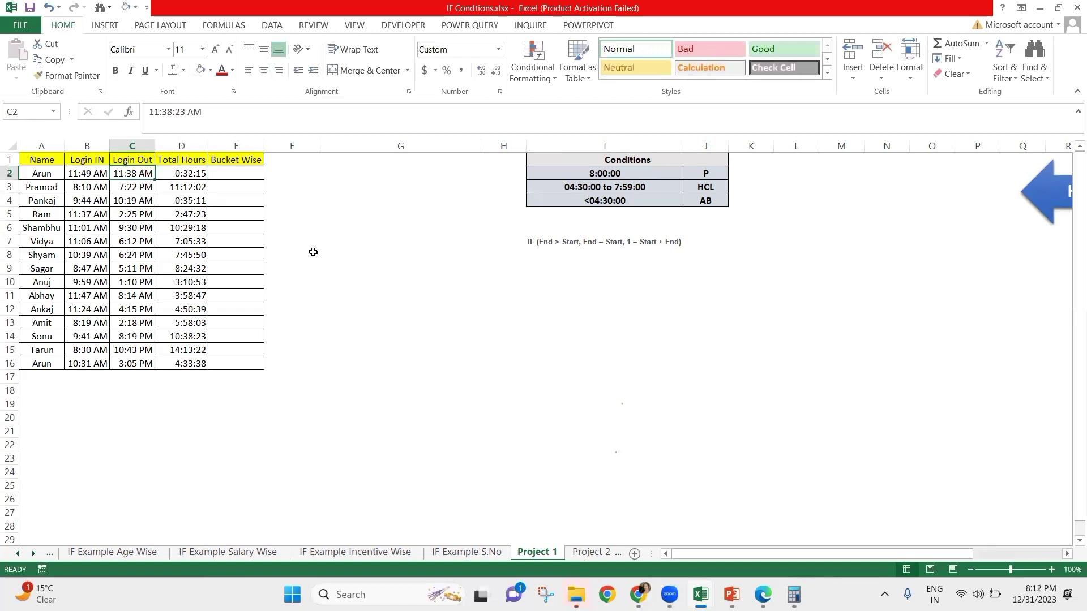
{"action": "key", "text": "Right"}
{"action": "key", "text": "Down"}
{"action": "key", "text": "Down"}
{"action": "key", "text": "Down"}
{"action": "key", "text": "Down"}
{"action": "key", "text": "Down"}
{"action": "key", "text": "Down"}
{"action": "key", "text": "Down"}
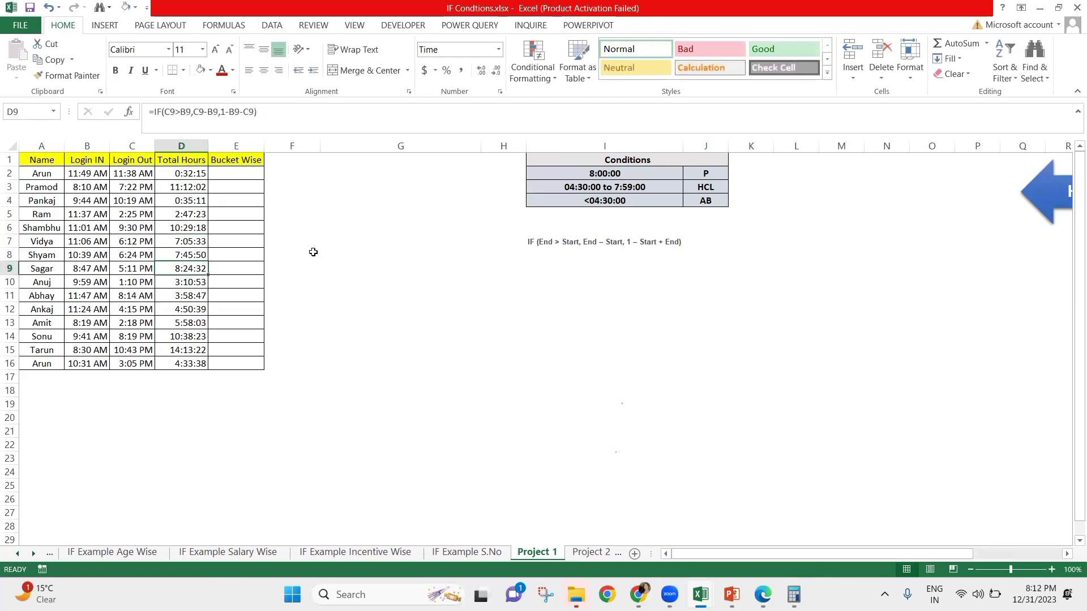
{"action": "key", "text": "Up"}
{"action": "key", "text": "Up"}
{"action": "key", "text": "Up"}
{"action": "key", "text": "Up"}
{"action": "key", "text": "Up"}
{"action": "key", "text": "Up"}
{"action": "key", "text": "Up"}
{"action": "key", "text": "Up"}
{"action": "key", "text": "Down"}
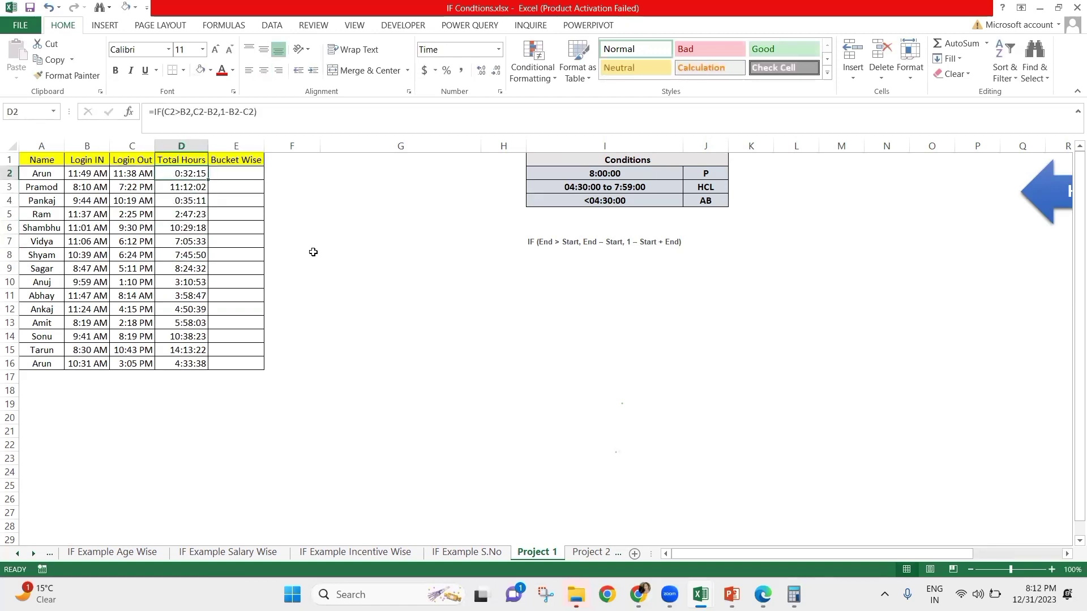
- Apply the 37:30:55 time format to Total Hours D2:D16 via Format Cells
{"action": "key", "text": "ctrl+shift+Down"}
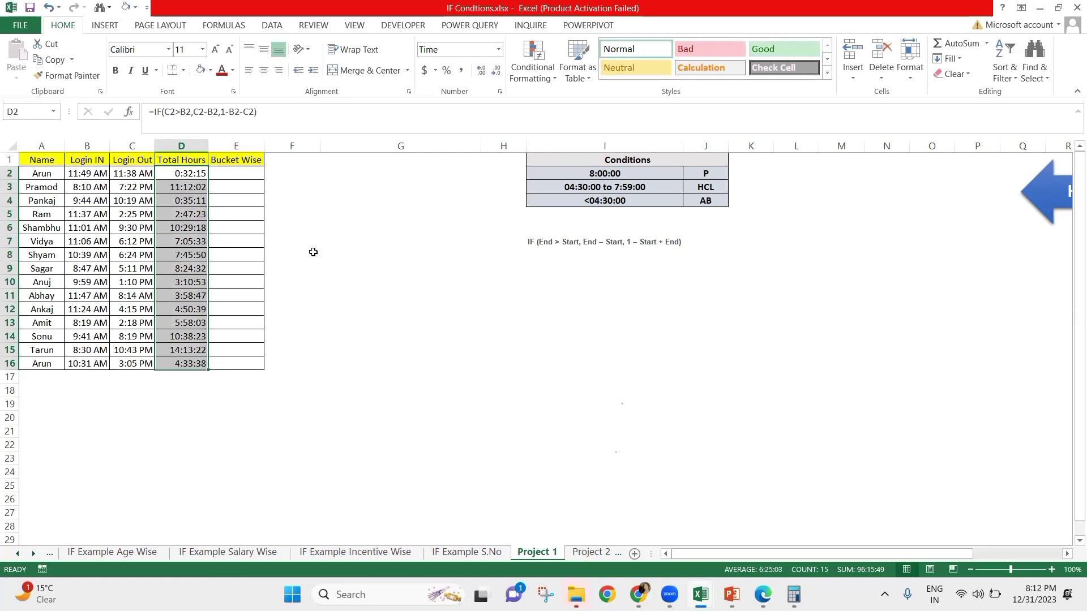
{"action": "key", "text": "ctrl+1"}
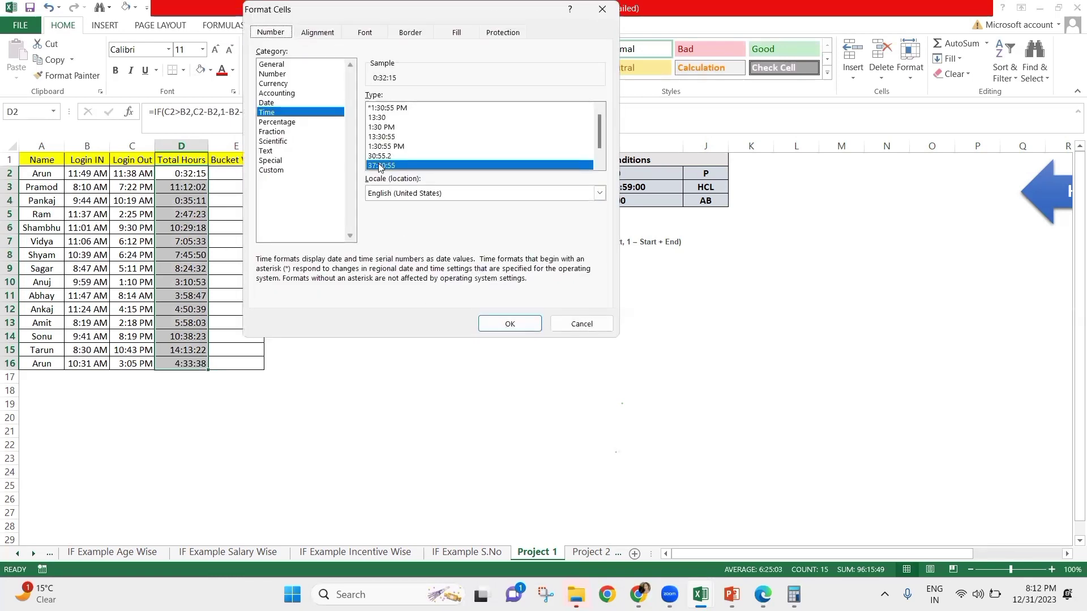
{"action": "left_click", "coordinate": [501, 322]}
{"action": "key", "text": "Down"}
{"action": "key", "text": "Right"}
{"action": "key", "text": "Right"}
{"action": "key", "text": "Right"}
{"action": "key", "text": "Right"}
{"action": "key", "text": "Right"}
{"action": "key", "text": "Right"}
{"action": "key", "text": "Right"}
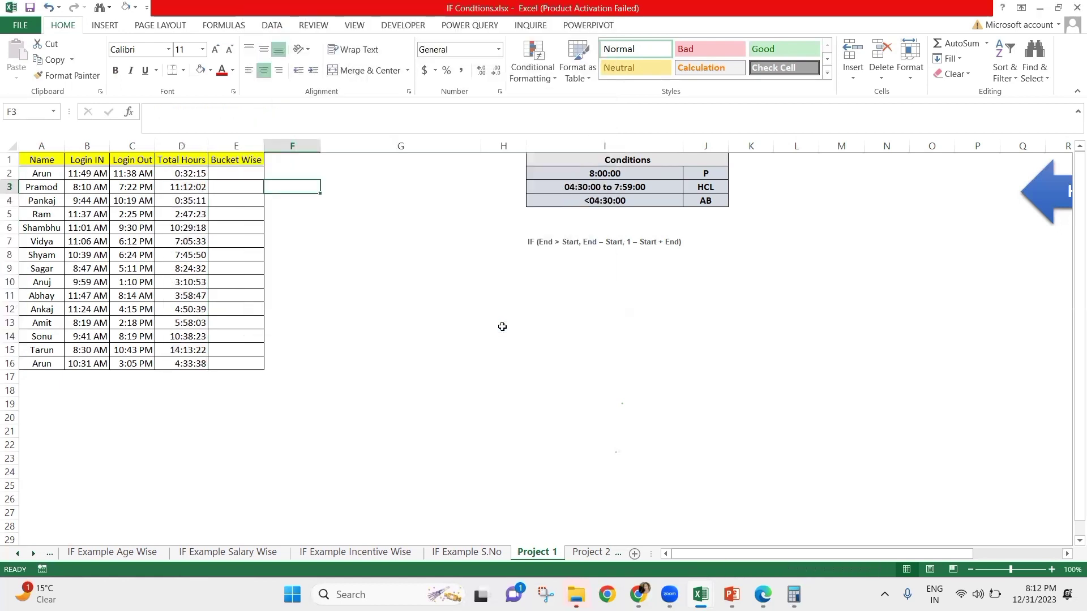
- Review the D2 Total Hours formula and leave it unchanged
{"action": "key", "text": "Left"}
{"action": "key", "text": "Left"}
{"action": "key", "text": "Left"}
{"action": "key", "text": "Left"}
{"action": "key", "text": "Left"}
{"action": "key", "text": "Left"}
{"action": "key", "text": "Left"}
{"action": "key", "text": "Left"}
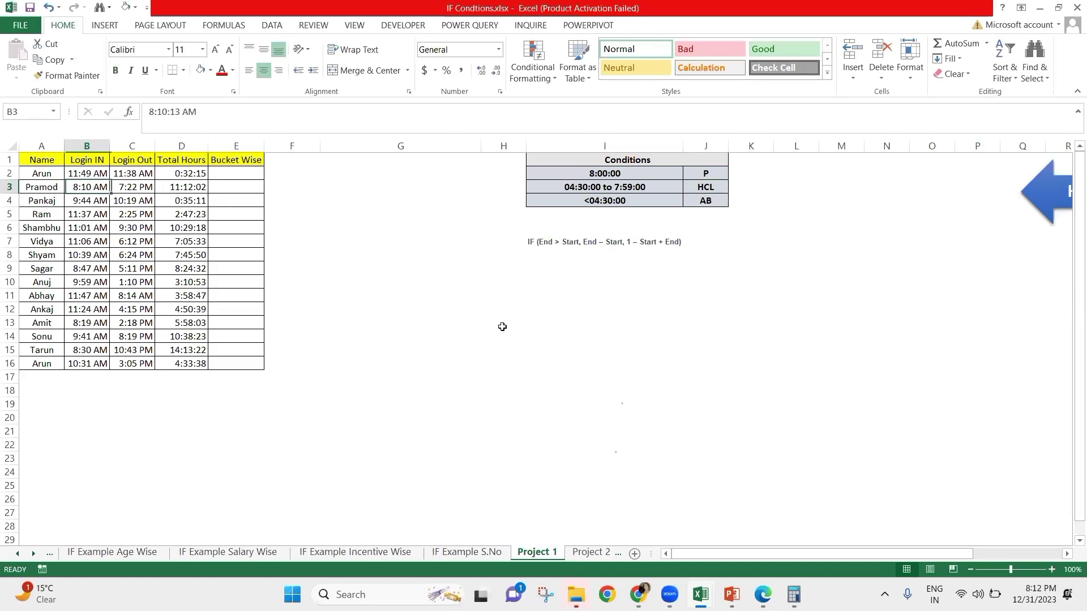
{"action": "key", "text": "Right"}
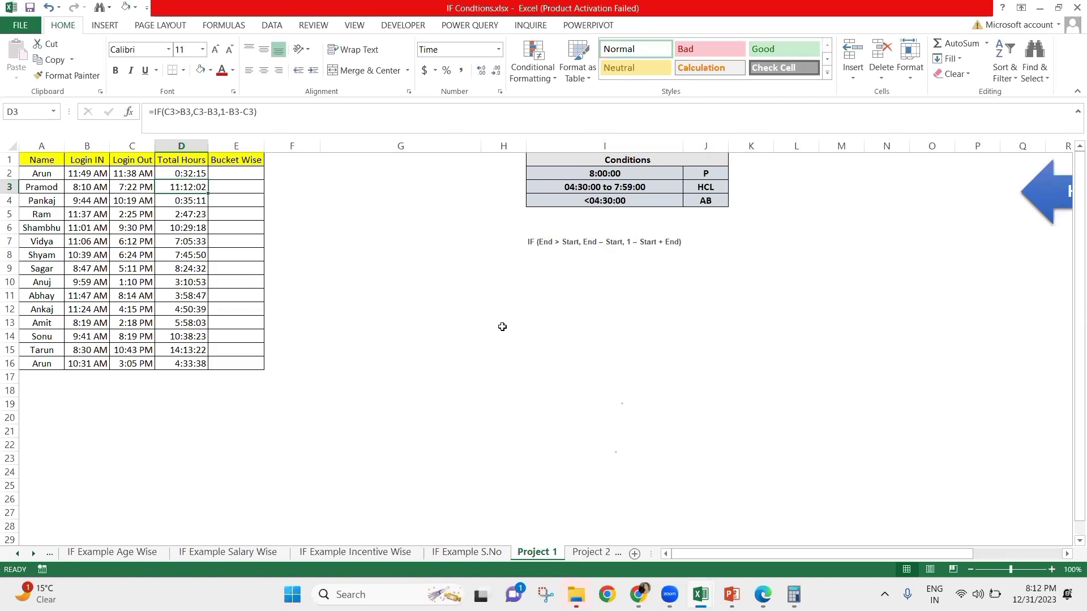
{"action": "key", "text": "Up"}
{"action": "key", "text": "Up"}
{"action": "key", "text": "Right"}
{"action": "key", "text": "Right"}
{"action": "key", "text": "Right"}
{"action": "key", "text": "Right"}
{"action": "key", "text": "Right"}
{"action": "key", "text": "Right"}
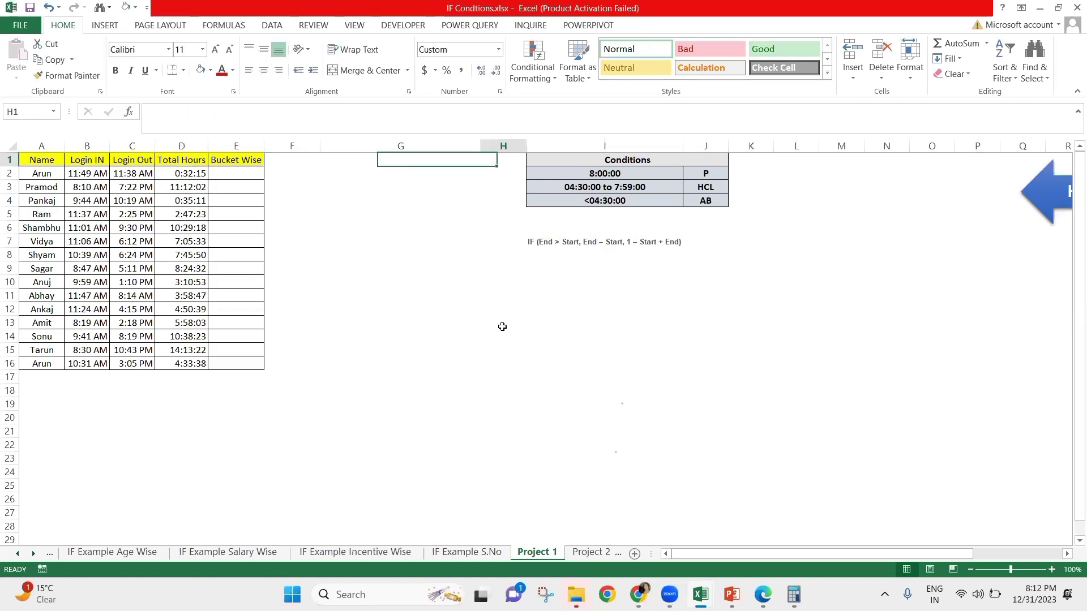
{"action": "key", "text": "Left"}
{"action": "key", "text": "Left"}
{"action": "key", "text": "Left"}
{"action": "key", "text": "Left"}
{"action": "key", "text": "Left"}
{"action": "key", "text": "Left"}
{"action": "key", "text": "Down"}
{"action": "key", "text": "Left"}
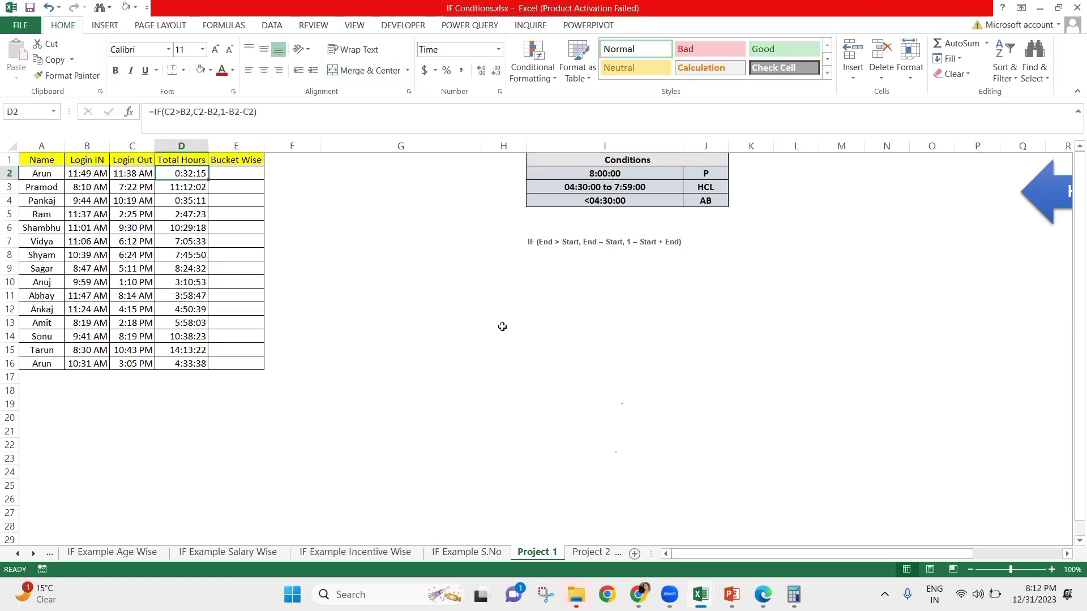
{"action": "key", "text": "F2"}
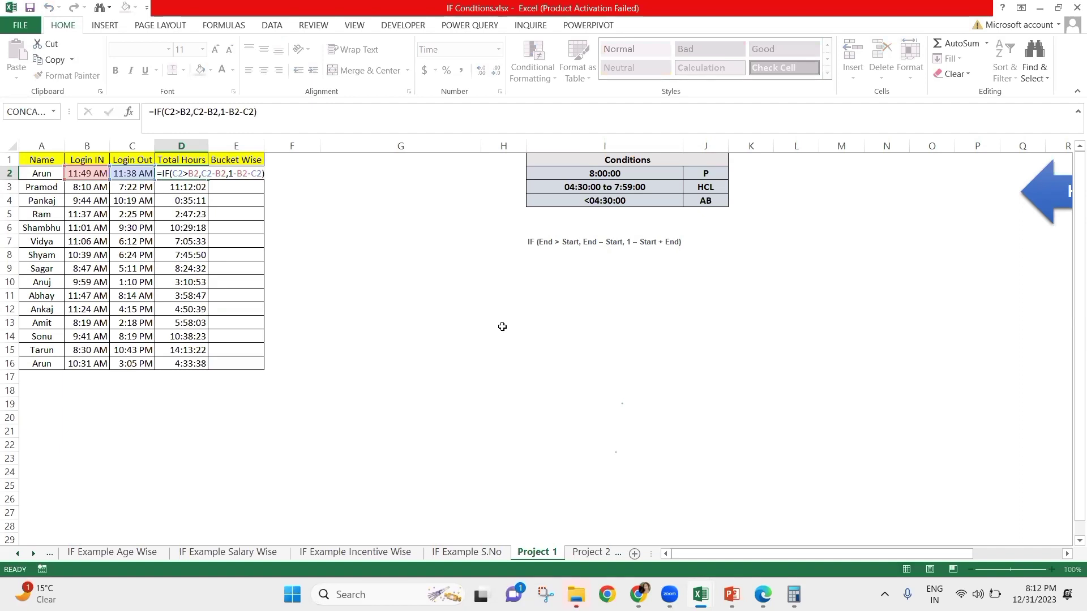
{"action": "key", "text": "Tab"}
{"action": "key", "text": "Tab"}
{"action": "key", "text": "Tab"}
{"action": "key", "text": "Tab"}
{"action": "key", "text": "Tab"}
{"action": "key", "text": "Tab"}
{"action": "key", "text": "Tab"}
- Step across row 2 from Total Hours to the Bucket Wise column
{"action": "key", "text": "ctrl+Left"}
{"action": "key", "text": "ctrl+Left"}
{"action": "key", "text": "ctrl+Left"}
{"action": "key", "text": "ctrl+Left"}
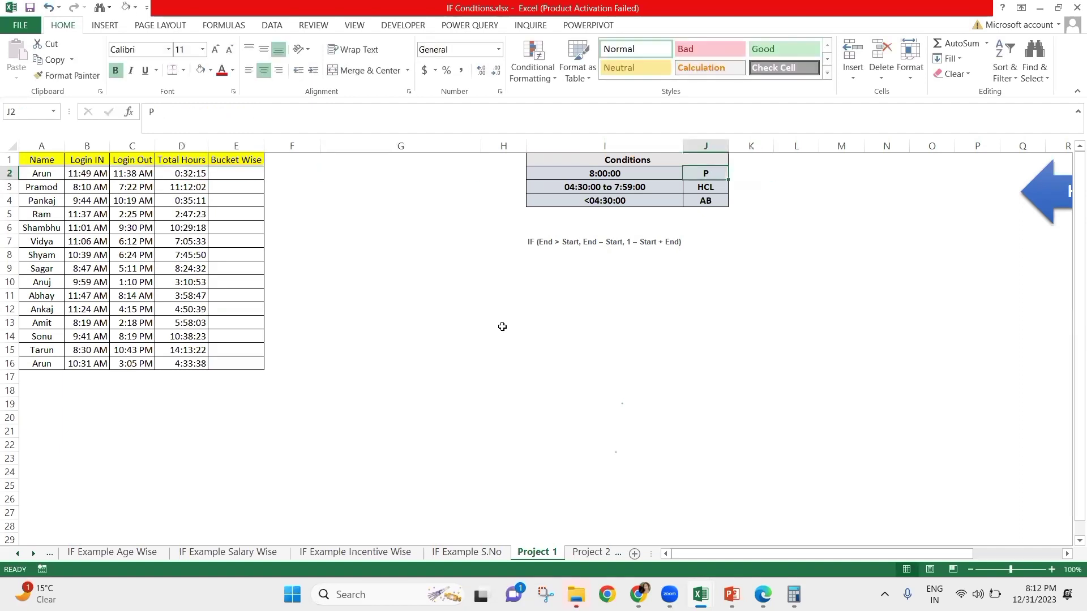
{"action": "key", "text": "Down"}
{"action": "key", "text": "Right"}
{"action": "key", "text": "Right"}
{"action": "key", "text": "Right"}
{"action": "key", "text": "Up"}
{"action": "key", "text": "Right"}
{"action": "key", "text": "Right"}
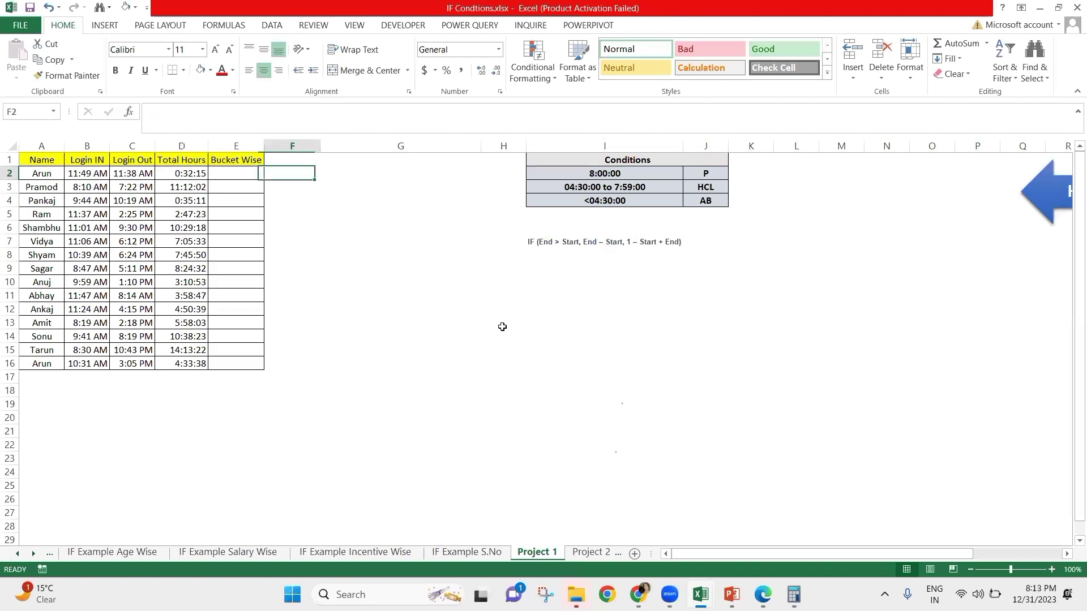
{"action": "key", "text": "Left"}
{"action": "key", "text": "Left"}
{"action": "key", "text": "Right"}
{"action": "key", "text": "Right"}
{"action": "key", "text": "Right"}
{"action": "key", "text": "Right"}
{"action": "key", "text": "Right"}
{"action": "key", "text": "Right"}
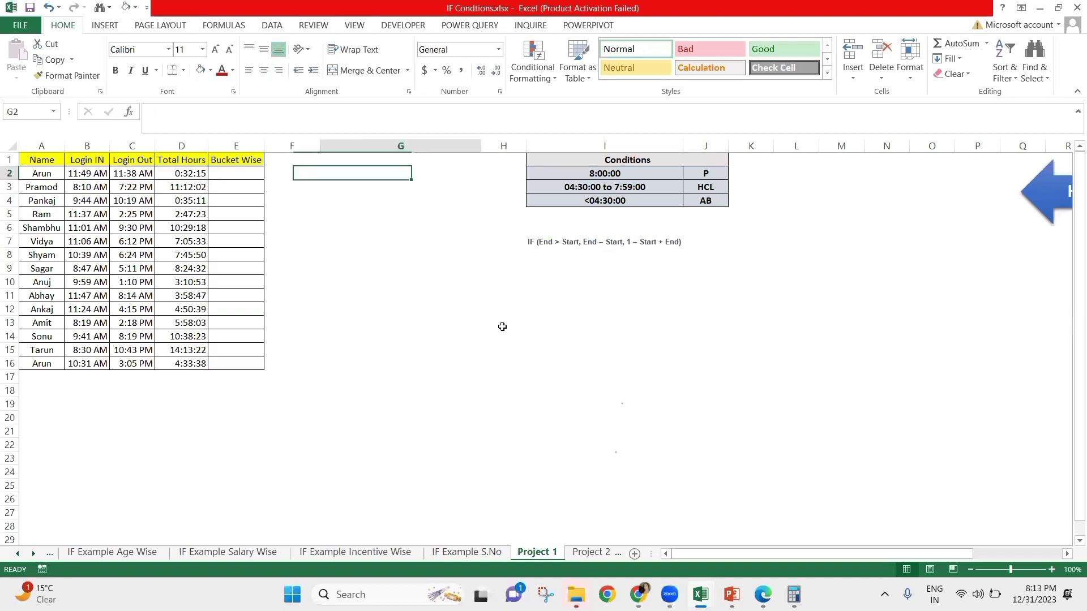
{"action": "key", "text": "Left"}
- Inspect the condition thresholds such as 8:00:00 in I2, then go to Project 2
{"action": "key", "text": "shift+Down"}
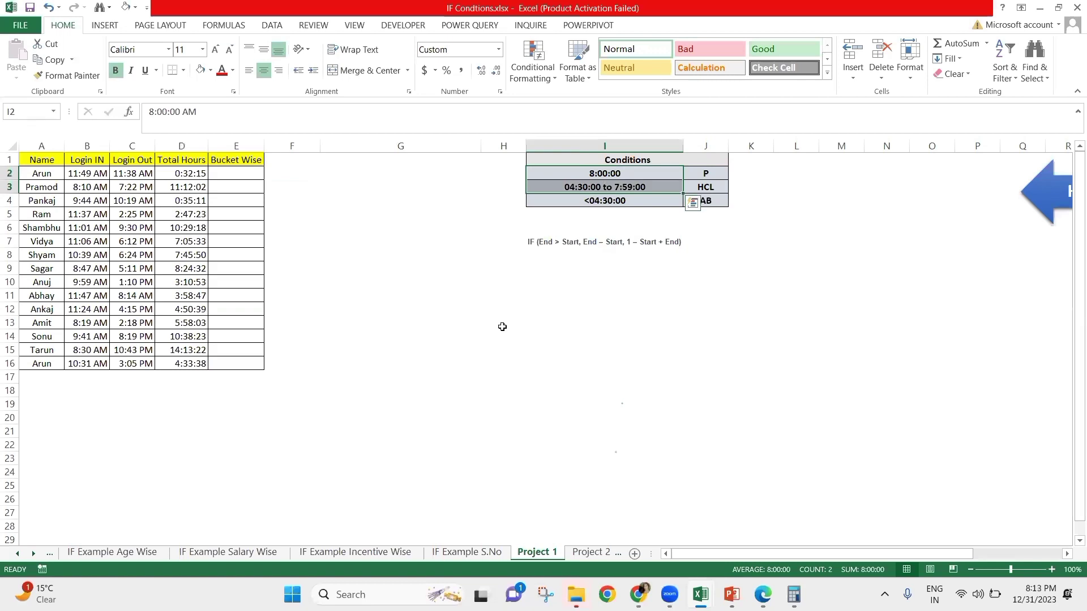
{"action": "key", "text": "Left"}
{"action": "key", "text": "Left"}
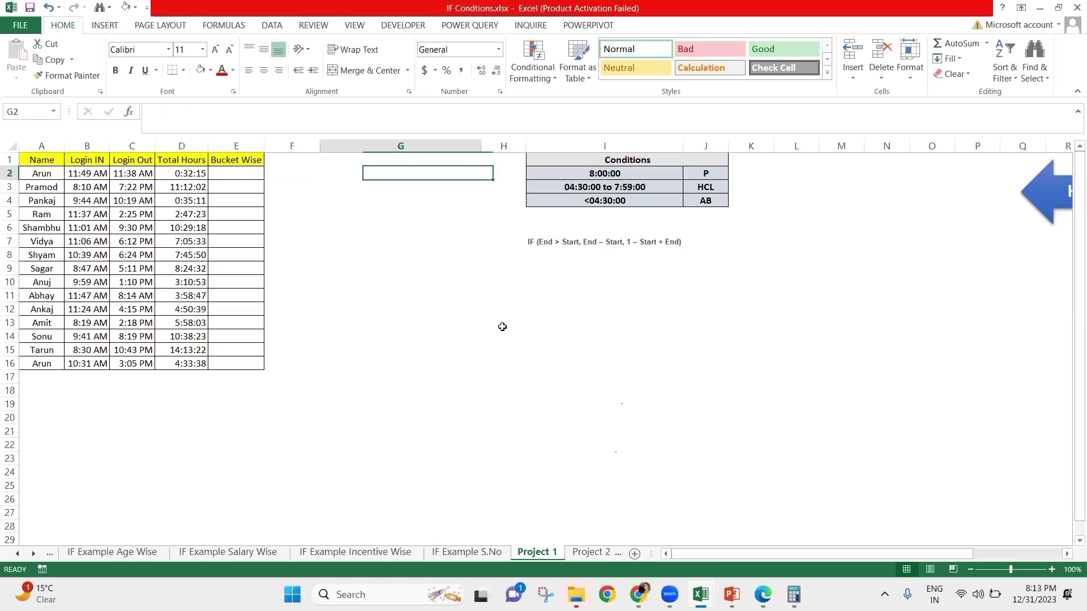
{"action": "key", "text": "Home"}
{"action": "key", "text": "Right"}
{"action": "key", "text": "Right"}
{"action": "key", "text": "Right"}
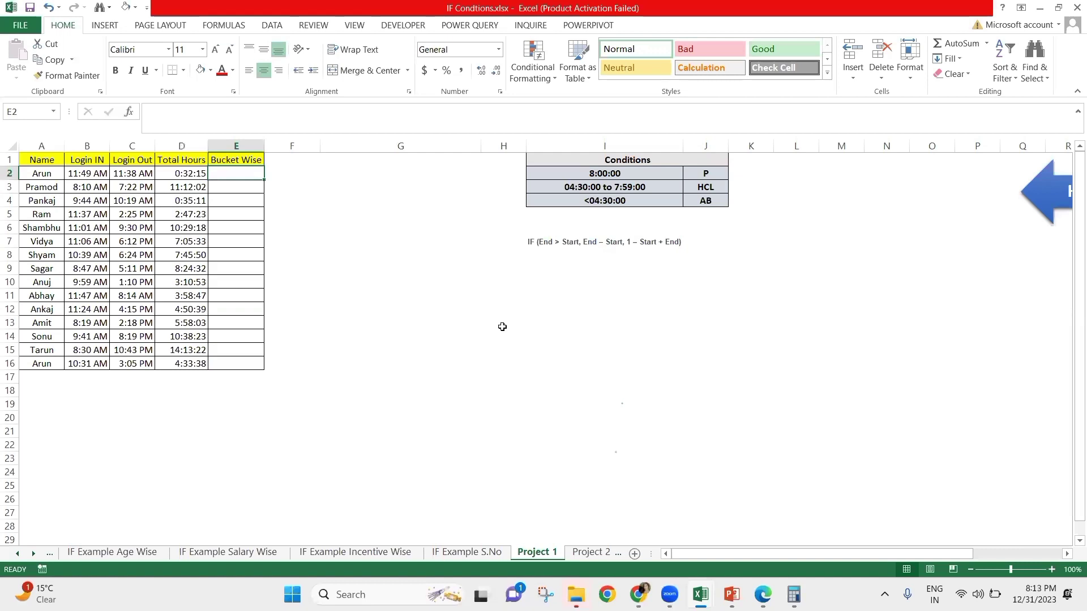
{"action": "key", "text": "Left"}
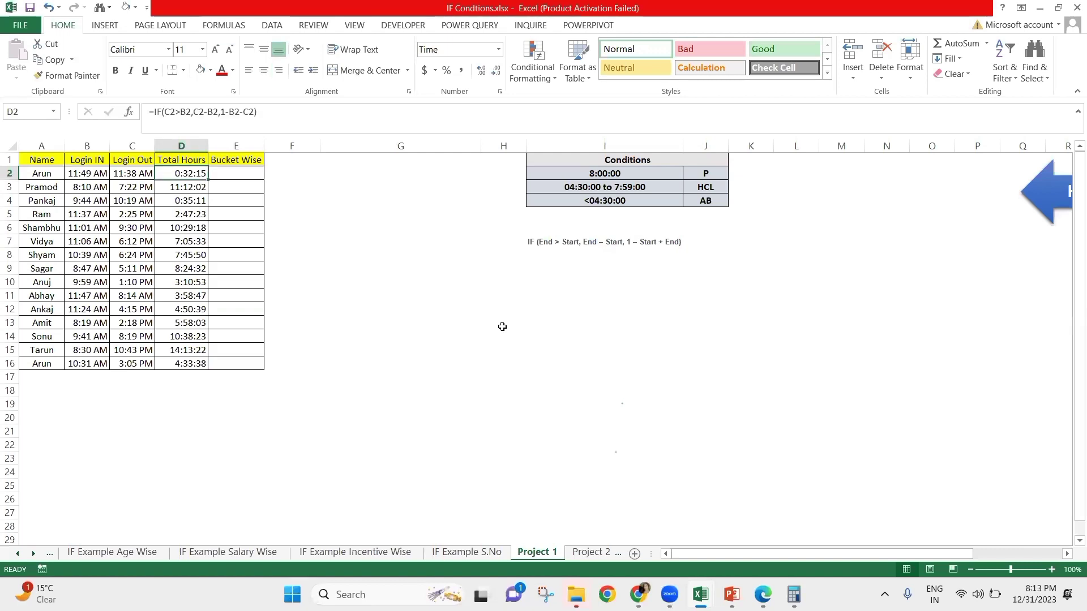
{"action": "key", "text": "Right"}
{"action": "key", "text": "Right"}
{"action": "key", "text": "Right"}
{"action": "key", "text": "Right"}
{"action": "key", "text": "Right"}
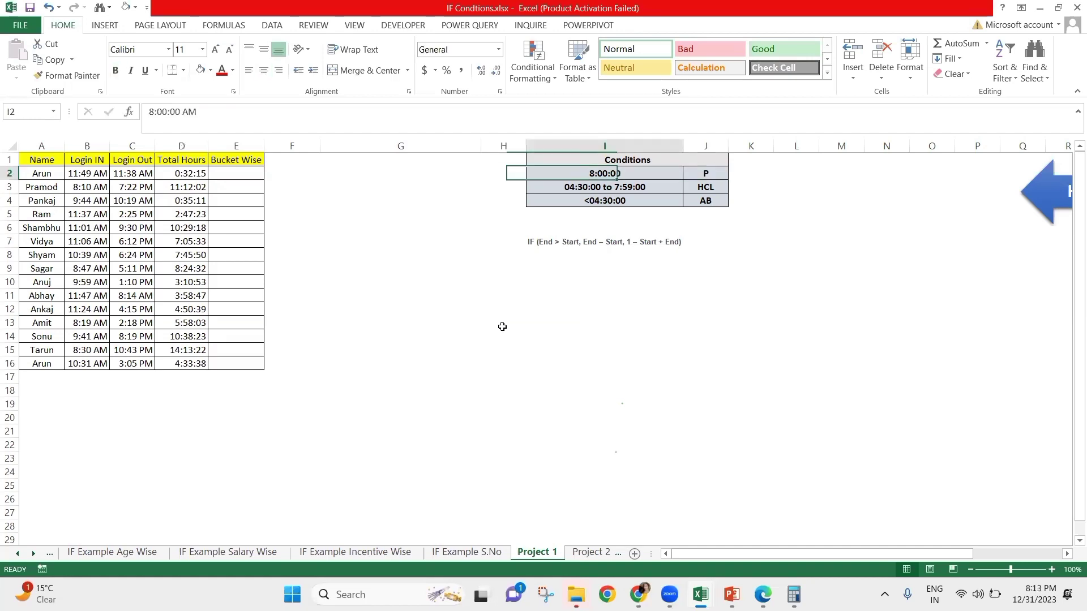
{"action": "key", "text": "Down"}
{"action": "key", "text": "Left"}
{"action": "key", "text": "Left"}
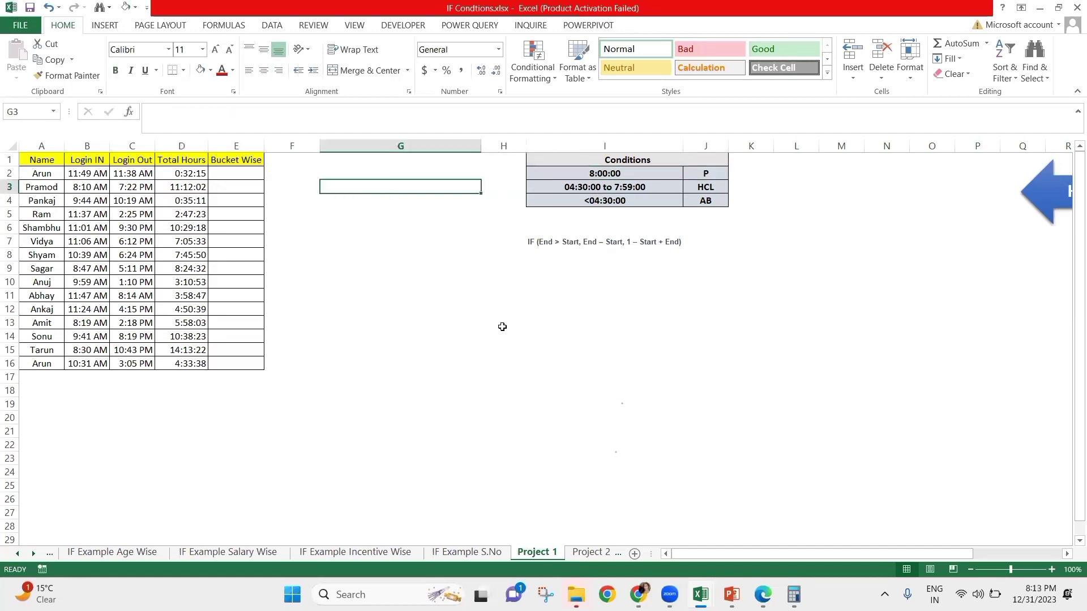
{"action": "key", "text": "ctrl+Page_Down"}
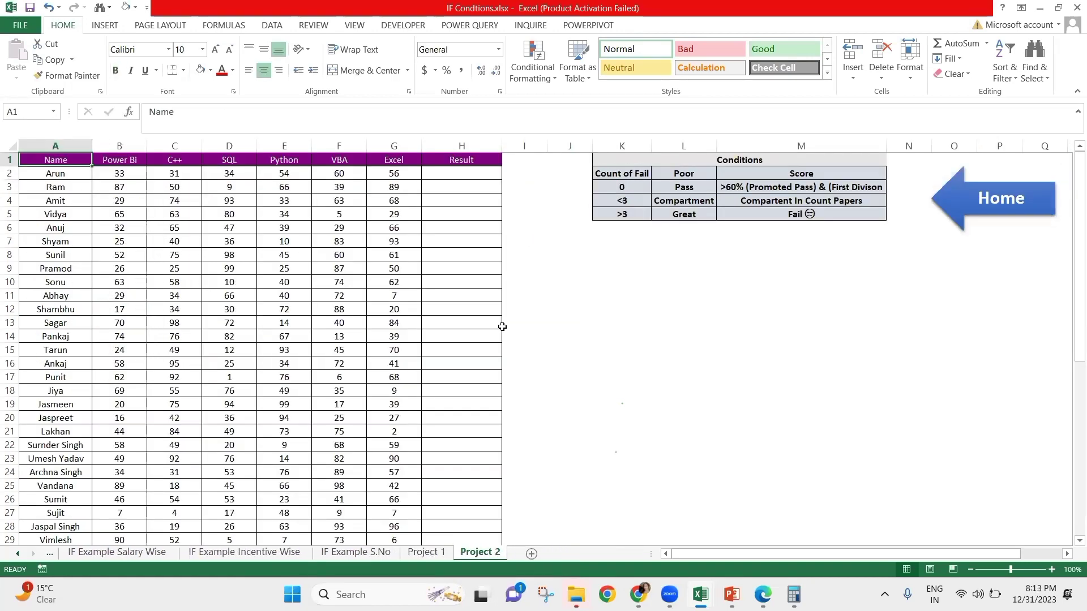
{"action": "key", "text": "Right"}
{"action": "key", "text": "Right"}
{"action": "key", "text": "Right"}
{"action": "key", "text": "Right"}
{"action": "key", "text": "Right"}
{"action": "key", "text": "Right"}
{"action": "key", "text": "Right"}
{"action": "key", "text": "Right"}
{"action": "key", "text": "Right"}
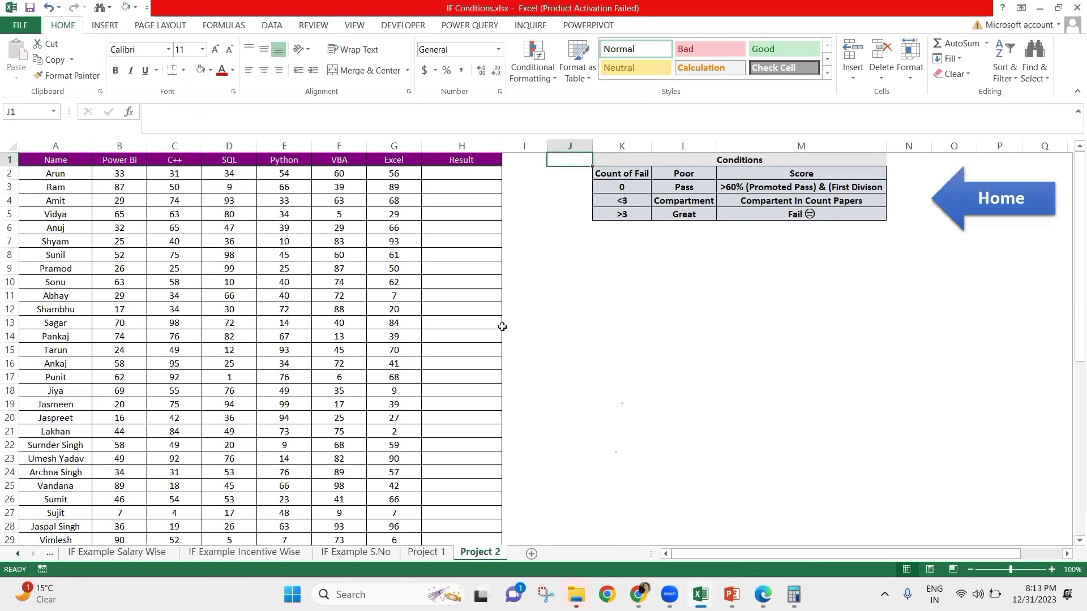
{"action": "key", "text": "Right"}
{"action": "key", "text": "Down"}
{"action": "key", "text": "Right"}
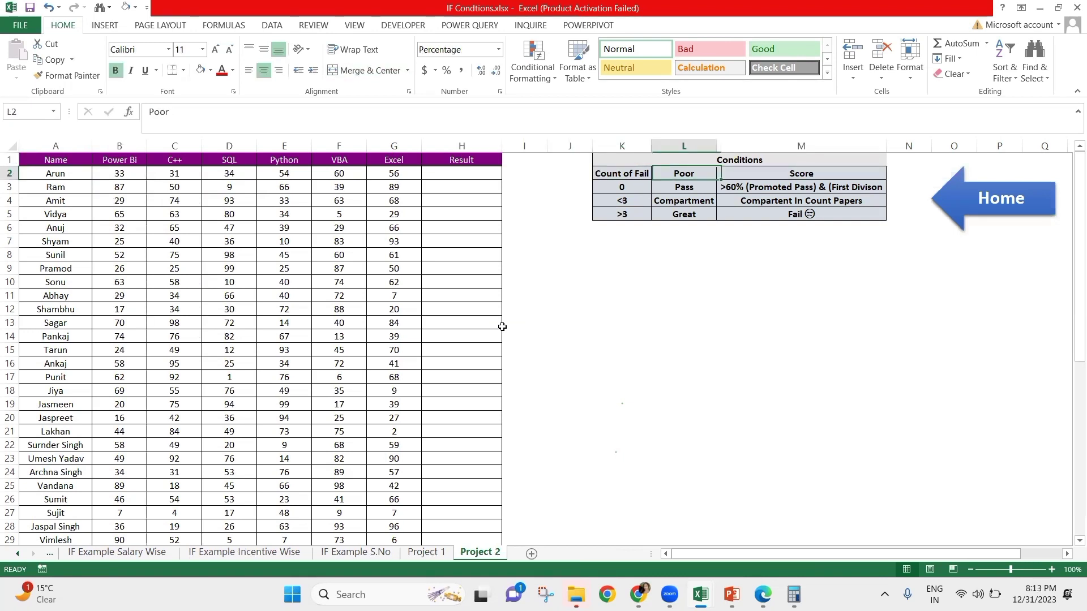
{"action": "key", "text": "Left"}
{"action": "key", "text": "Left"}
{"action": "key", "text": "Left"}
{"action": "key", "text": "Left"}
{"action": "key", "text": "Left"}
{"action": "key", "text": "Left"}
{"action": "key", "text": "Left"}
{"action": "key", "text": "Left"}
{"action": "key", "text": "Left"}
{"action": "key", "text": "Left"}
{"action": "key", "text": "Left"}
{"action": "key", "text": "Right"}
{"action": "key", "text": "Right"}
{"action": "key", "text": "Right"}
{"action": "key", "text": "Right"}
{"action": "key", "text": "Right"}
{"action": "key", "text": "Right"}
{"action": "key", "text": "Right"}
{"action": "key", "text": "Right"}
{"action": "key", "text": "Right"}
{"action": "key", "text": "Right"}
{"action": "key", "text": "Right"}
{"action": "key", "text": "Right"}
{"action": "key", "text": "Right"}
{"action": "key", "text": "Right"}
{"action": "key", "text": "Right"}
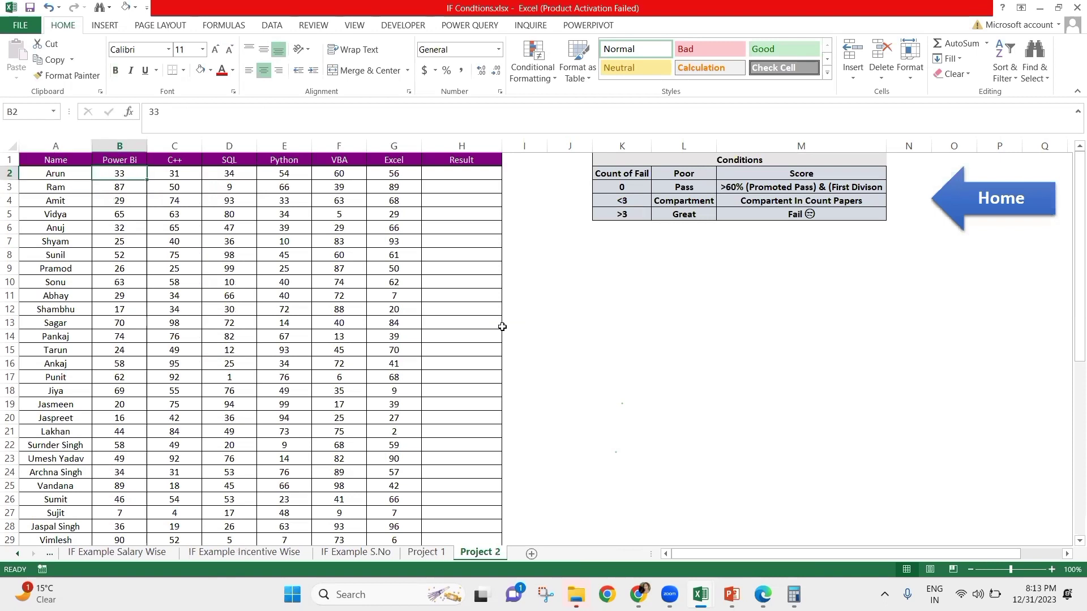
{"action": "key", "text": "Left"}
{"action": "key", "text": "Left"}
{"action": "key", "text": "Left"}
{"action": "key", "text": "Left"}
{"action": "key", "text": "Up"}
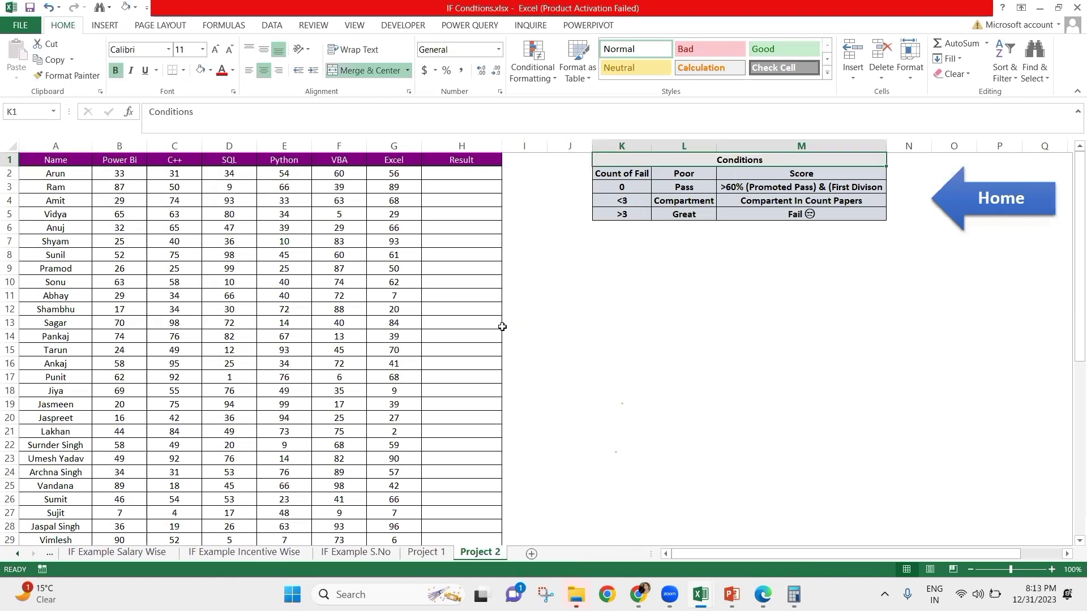
{"action": "key", "text": "Left"}
{"action": "key", "text": "Right"}
{"action": "key", "text": "ctrl+shift+Down"}
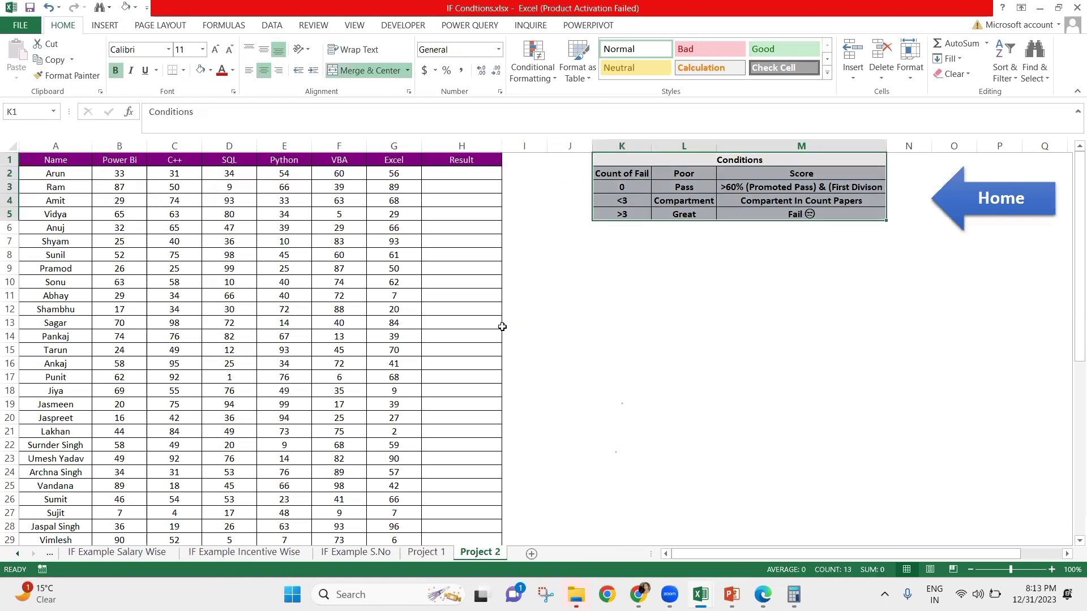
{"action": "key", "text": "Down"}
{"action": "key", "text": "Down"}
{"action": "key", "text": "Left"}
{"action": "key", "text": "Left"}
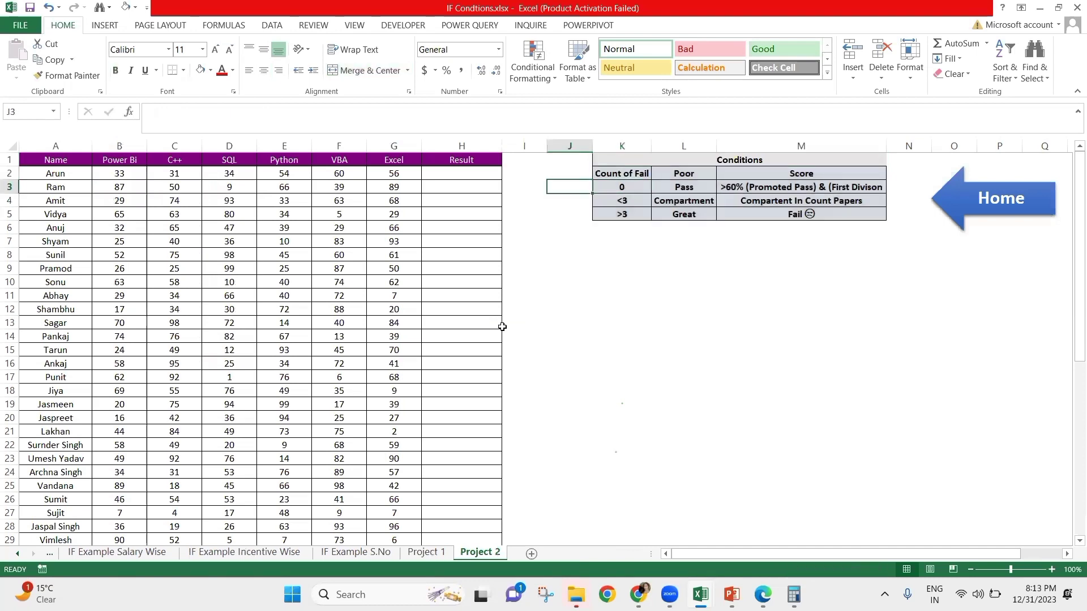
{"action": "key", "text": "Left"}
{"action": "key", "text": "Left"}
{"action": "key", "text": "Left"}
{"action": "key", "text": "Left"}
{"action": "key", "text": "Left"}
{"action": "key", "text": "Left"}
{"action": "key", "text": "Left"}
{"action": "key", "text": "Up"}
{"action": "key", "text": "Up"}
{"action": "key", "text": "Left"}
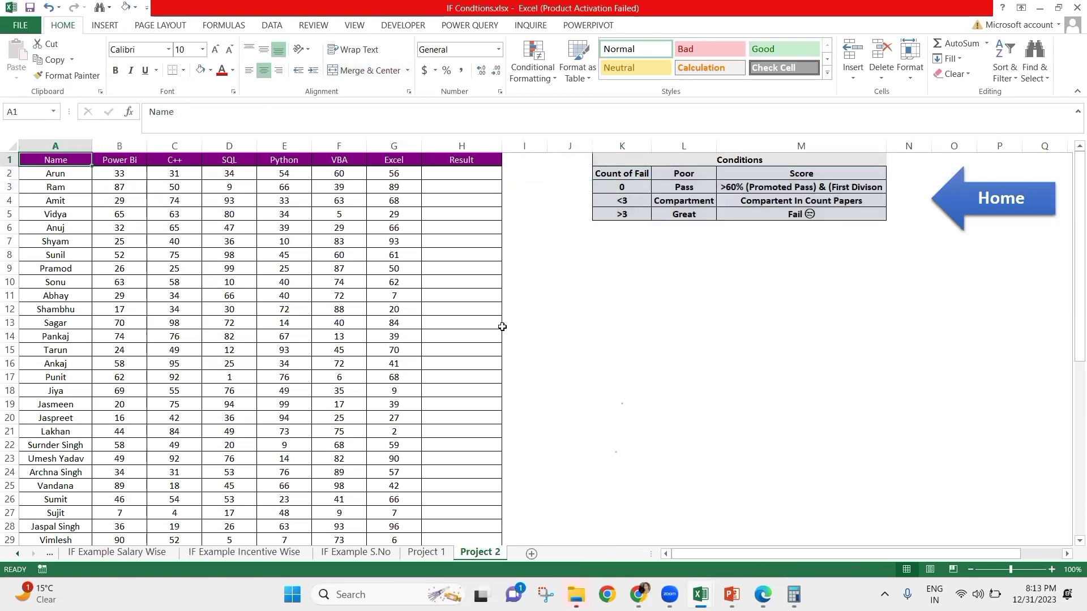
{"action": "key", "text": "Right"}
{"action": "key", "text": "Down"}
{"action": "key", "text": "Up"}
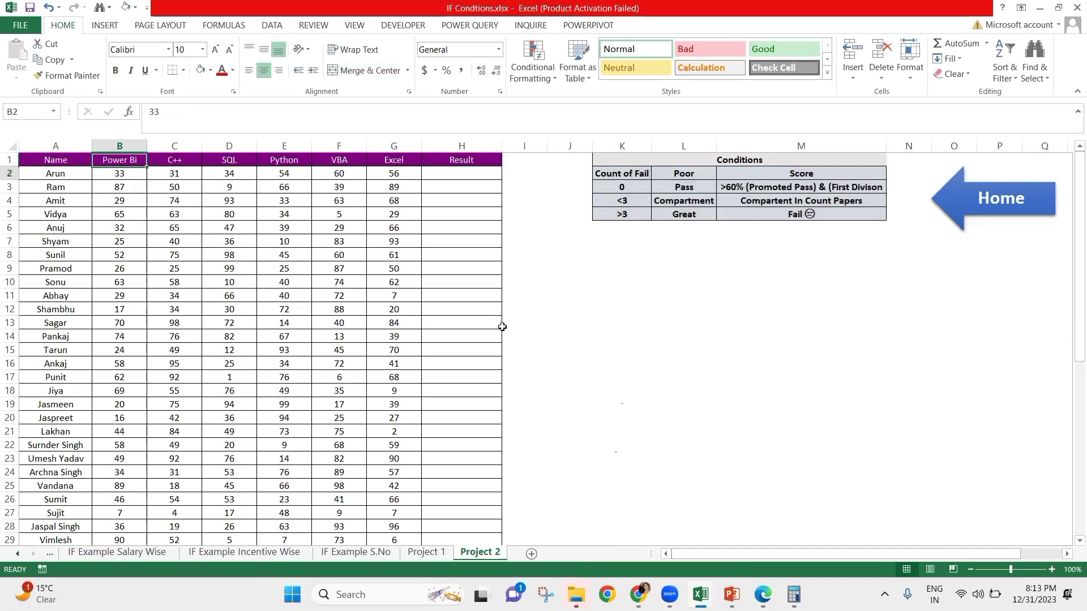
{"action": "key", "text": "shift+Right"}
{"action": "key", "text": "shift+Right"}
{"action": "key", "text": "Right"}
{"action": "key", "text": "Down"}
{"action": "key", "text": "Left"}
{"action": "key", "text": "Right"}
{"action": "key", "text": "Right"}
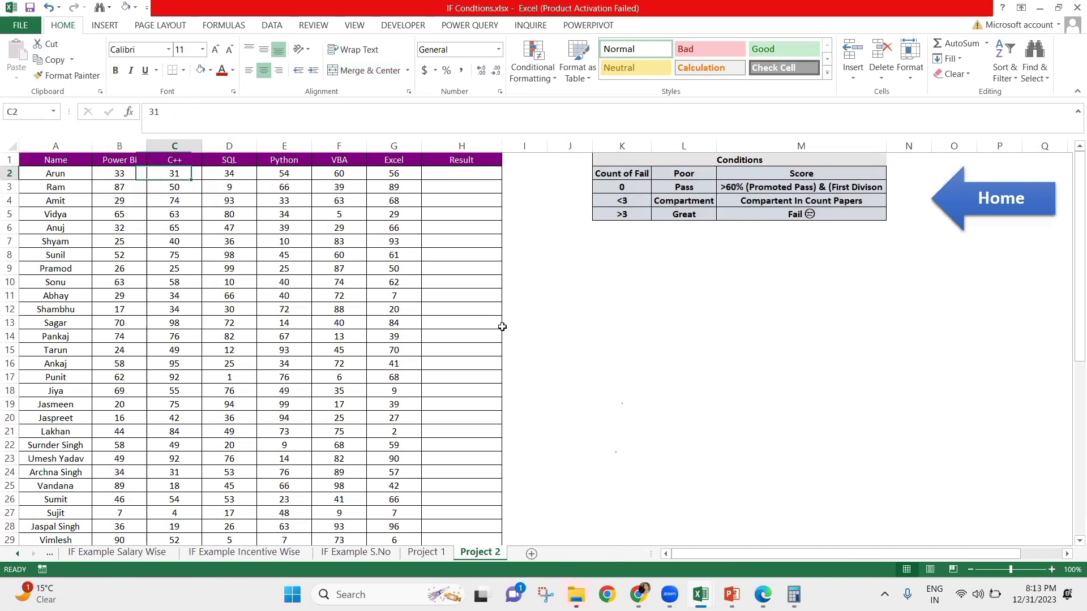
{"action": "key", "text": "Left"}
{"action": "key", "text": "Left"}
{"action": "key", "text": "Right"}
{"action": "key", "text": "ctrl+Right"}
{"action": "key", "text": "ctrl+Right"}
{"action": "key", "text": "Down"}
{"action": "key", "text": "Down"}
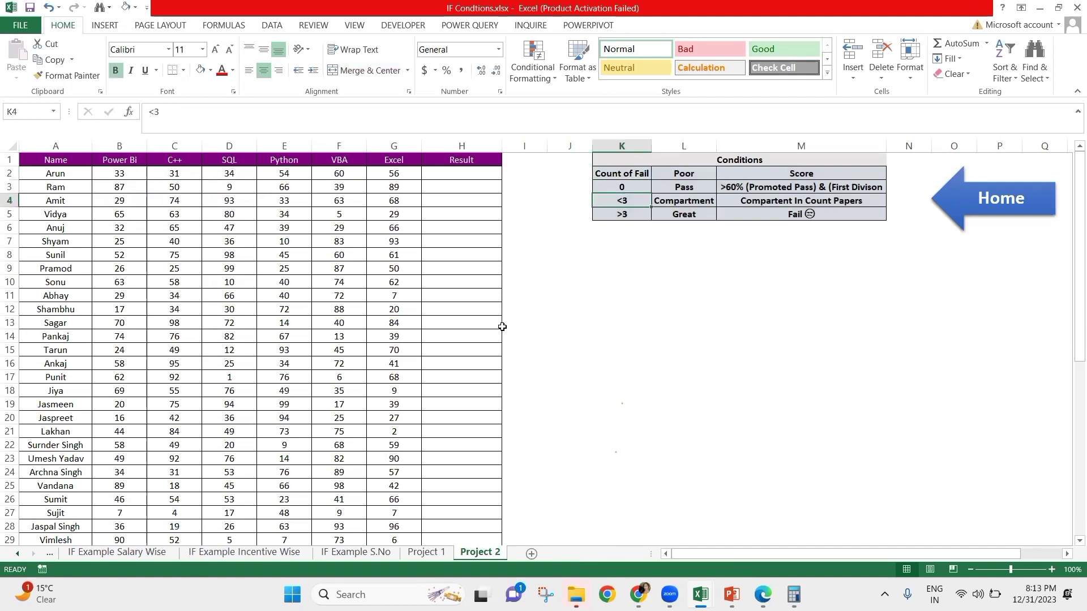
{"action": "key", "text": "Right"}
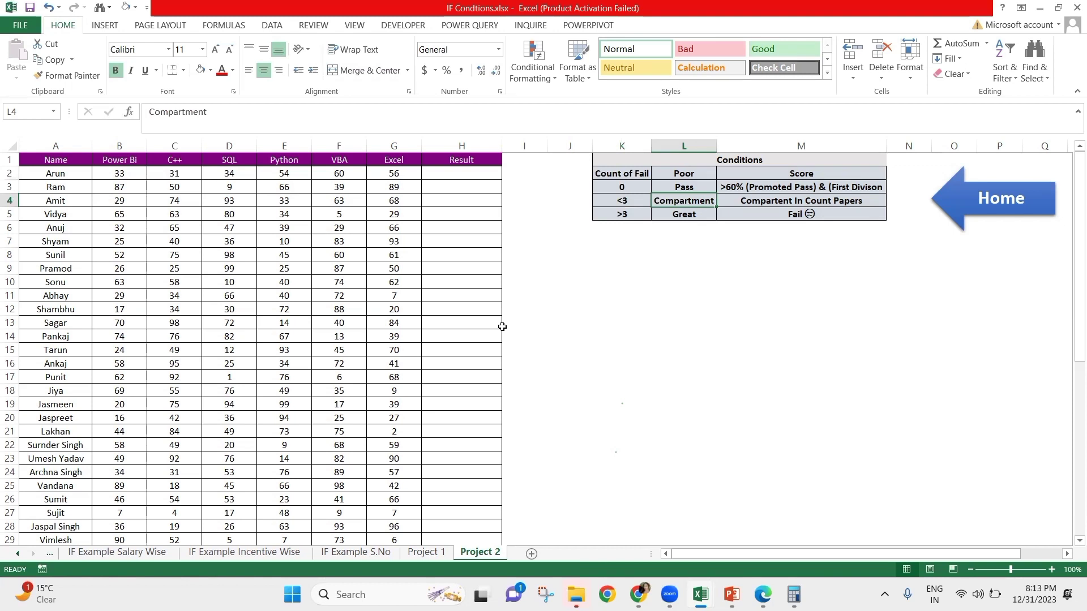
{"action": "key", "text": "Left"}
{"action": "key", "text": "Left"}
{"action": "key", "text": "Left"}
{"action": "key", "text": "Right"}
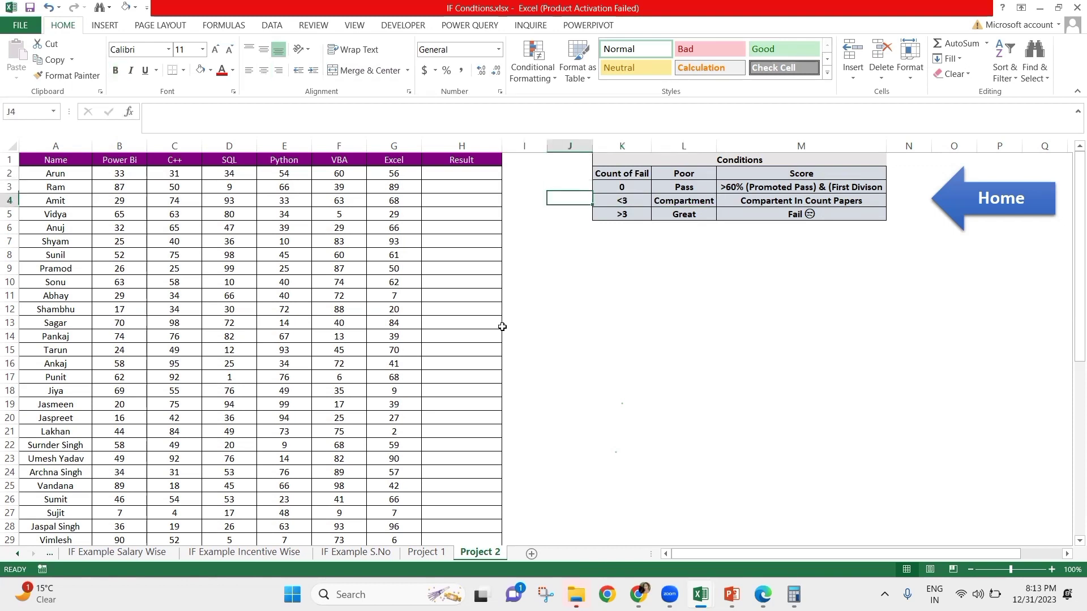
{"action": "key", "text": "Right"}
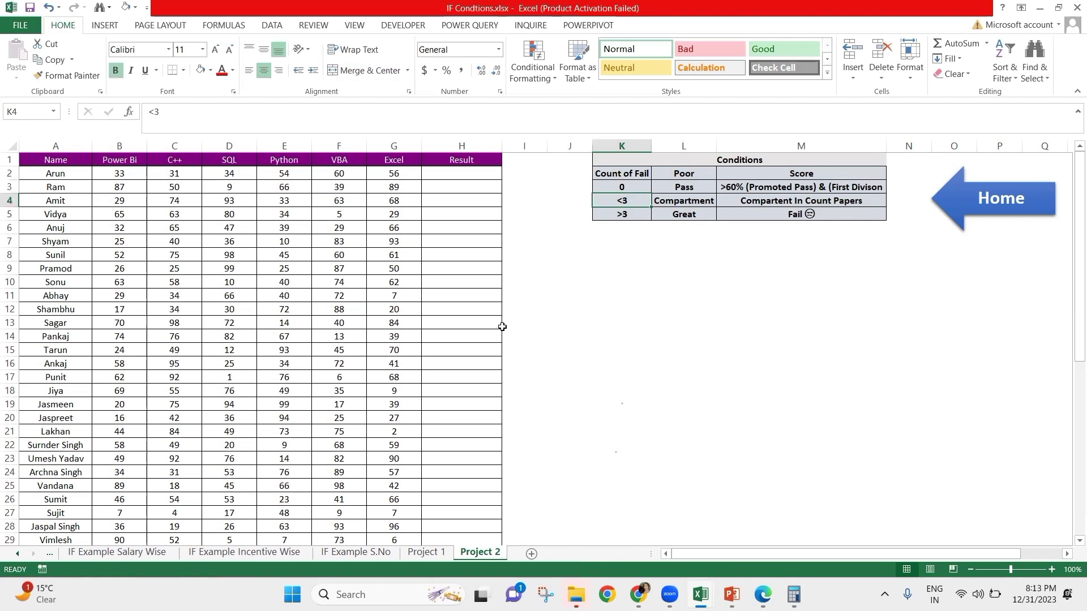
- Change the >3 count-of-fail label in cell L5 from Great to Fail
{"action": "key", "text": "Down"}
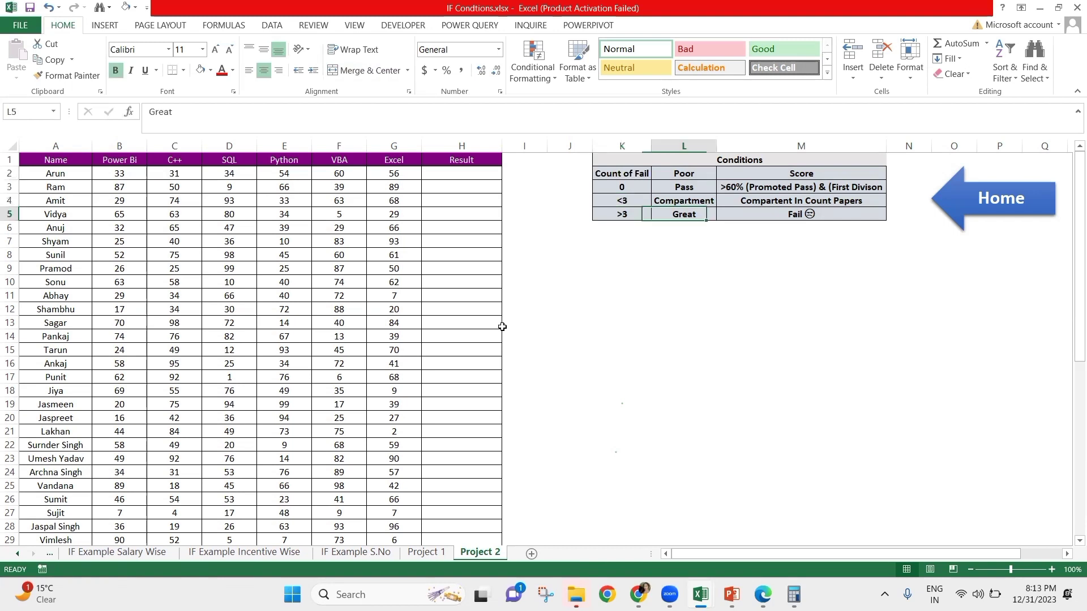
{"action": "key", "text": "Right"}
{"action": "type", "text": "Fail"}
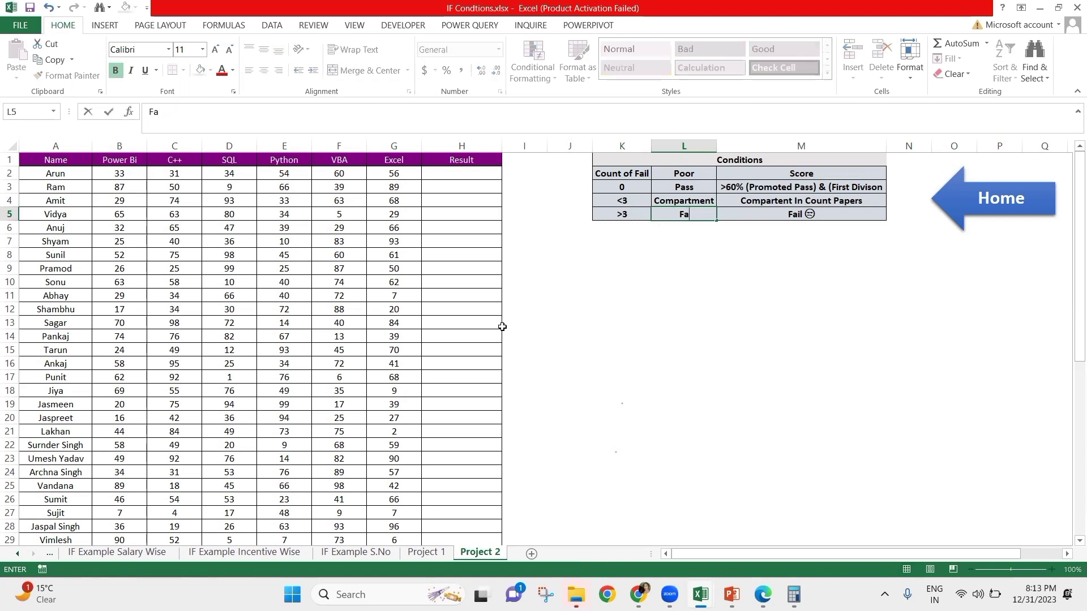
{"action": "key", "text": "Return"}
- Review the count-of-fail thresholds and the Pass, Compartment and Fail labels
{"action": "key", "text": "Up"}
{"action": "key", "text": "Up"}
{"action": "key", "text": "Up"}
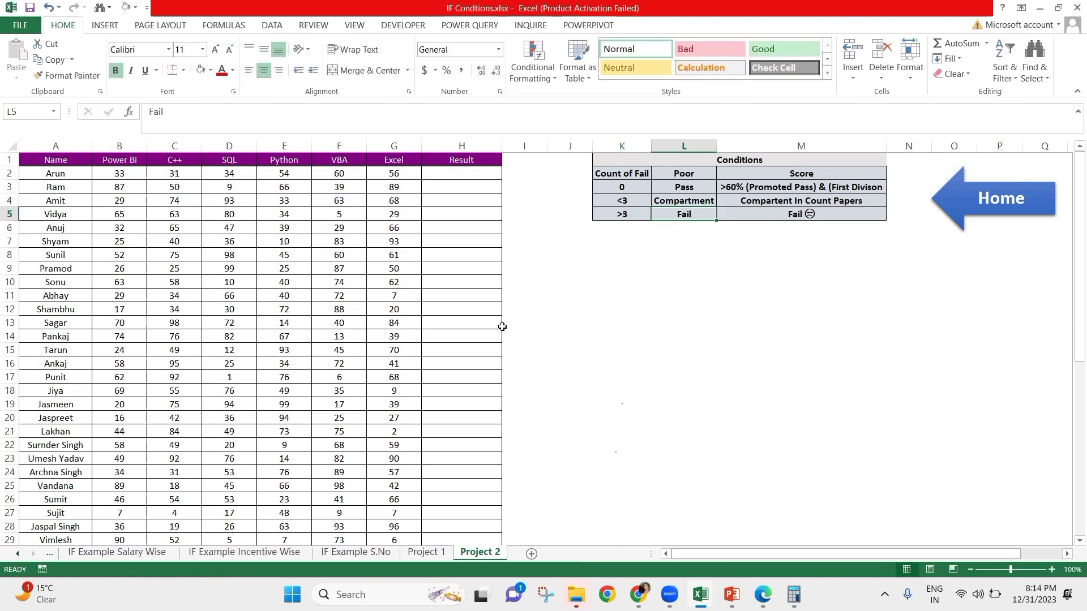
{"action": "key", "text": "Left"}
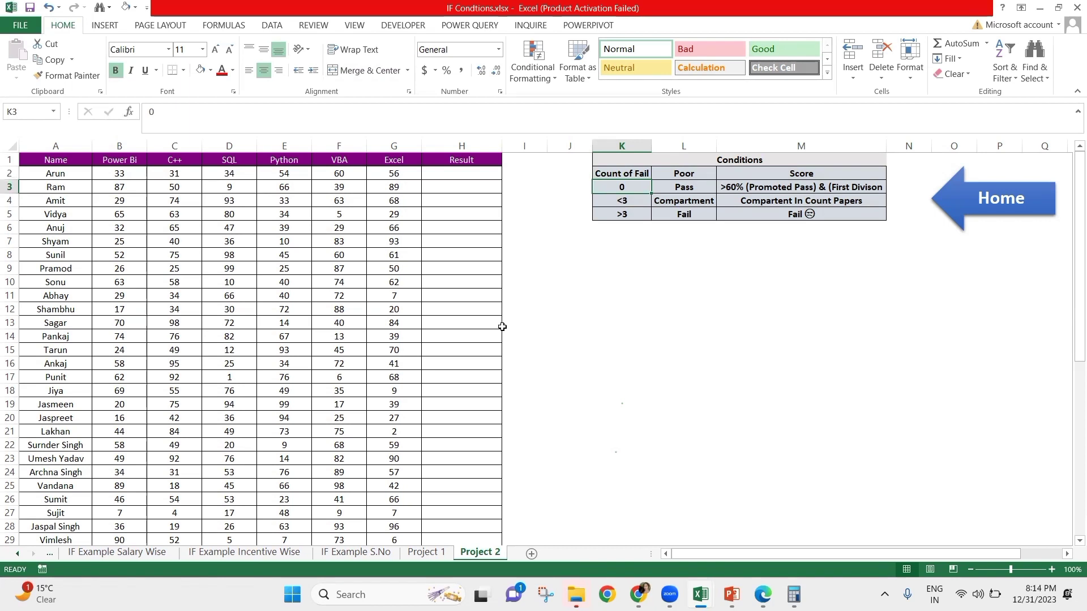
{"action": "key", "text": "Right"}
{"action": "key", "text": "Left"}
{"action": "key", "text": "shift+Down"}
{"action": "key", "text": "shift+Down"}
{"action": "key", "text": "Up"}
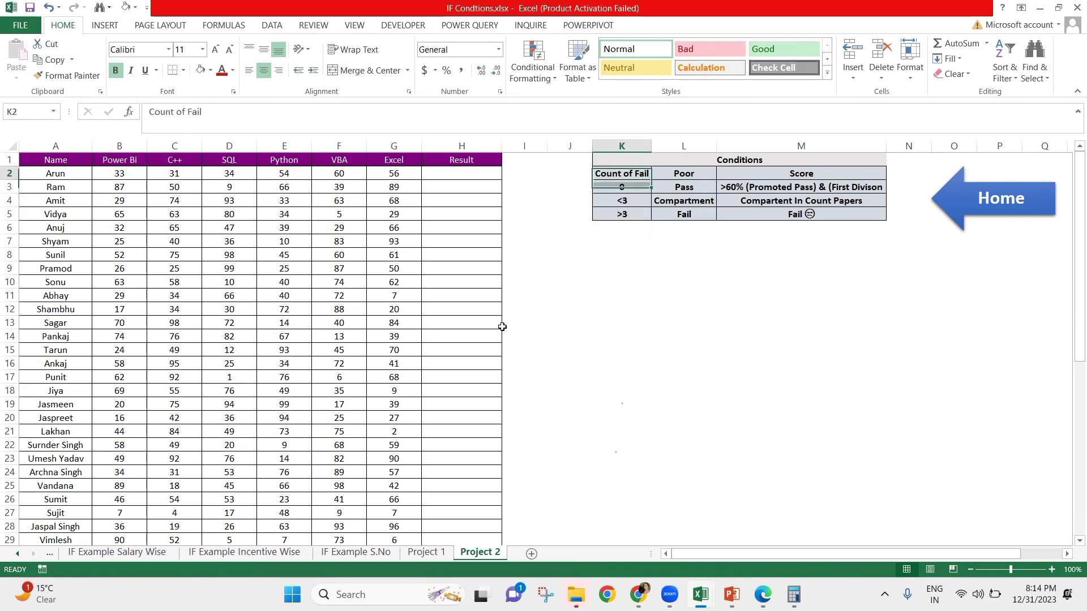
{"action": "key", "text": "Right"}
{"action": "key", "text": "Down"}
{"action": "key", "text": "shift+Down"}
{"action": "key", "text": "shift+Down"}
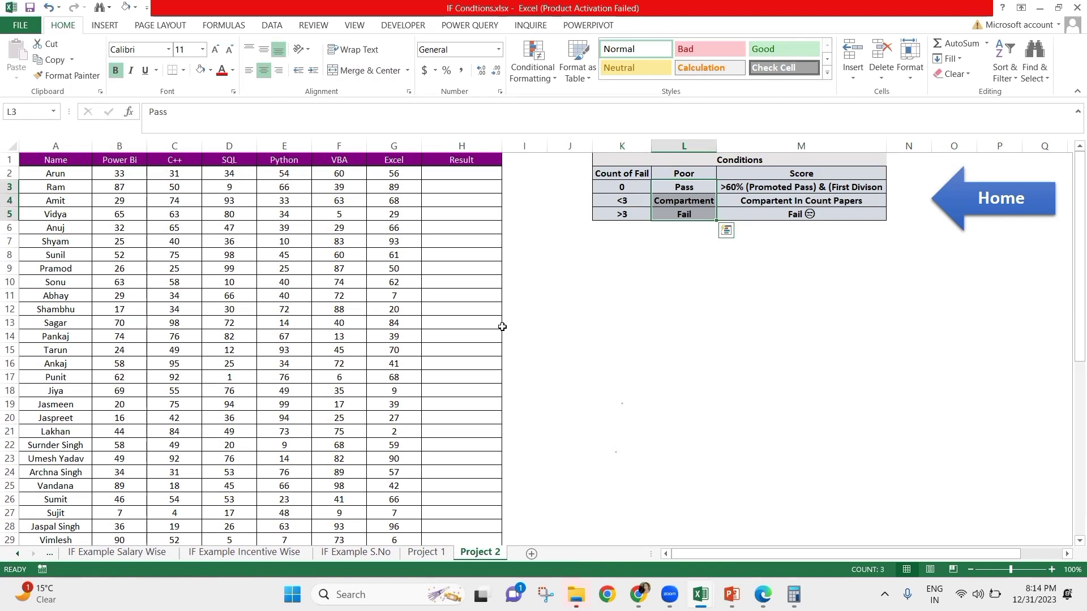
- Select the three condition rows K3:M5 below the Conditions title
{"action": "key", "text": "shift+Up"}
{"action": "key", "text": "shift+Up"}
{"action": "key", "text": "Up"}
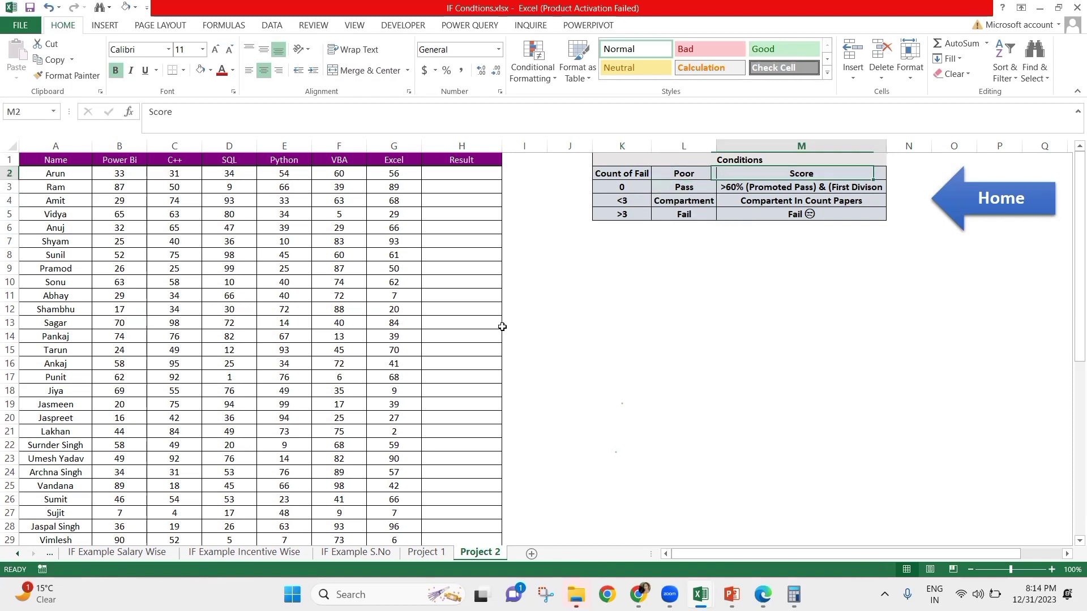
{"action": "key", "text": "Up"}
{"action": "key", "text": "Left"}
{"action": "key", "text": "Down"}
{"action": "key", "text": "Down"}
{"action": "key", "text": "Right"}
{"action": "key", "text": "shift+Right"}
{"action": "key", "text": "shift+Right"}
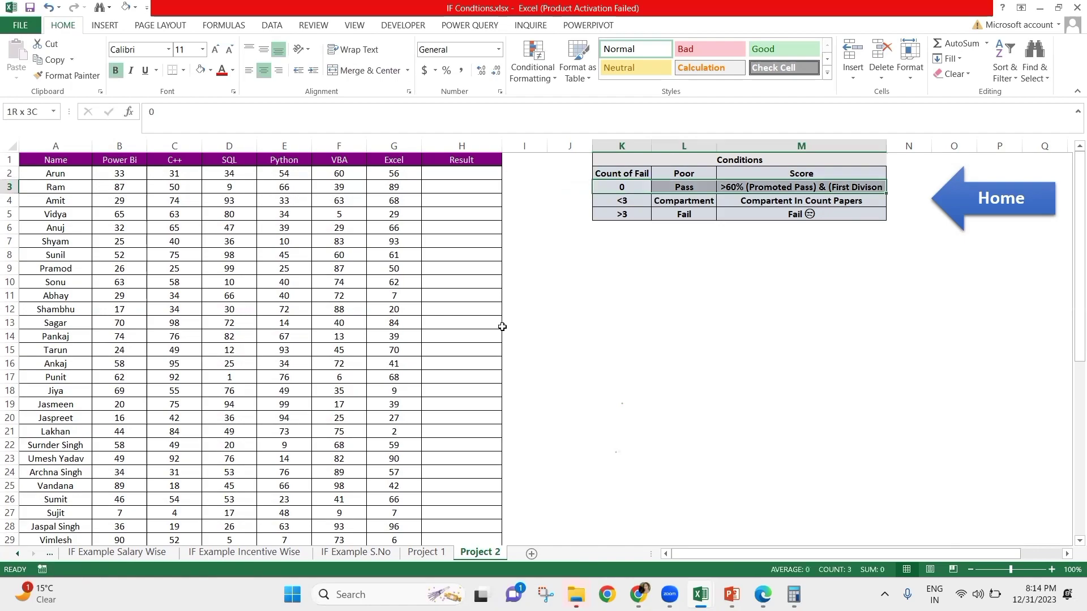
{"action": "key", "text": "shift+Down"}
{"action": "key", "text": "shift+Down"}
{"action": "key", "text": "Up"}
{"action": "key", "text": "Down"}
{"action": "key", "text": "Right"}
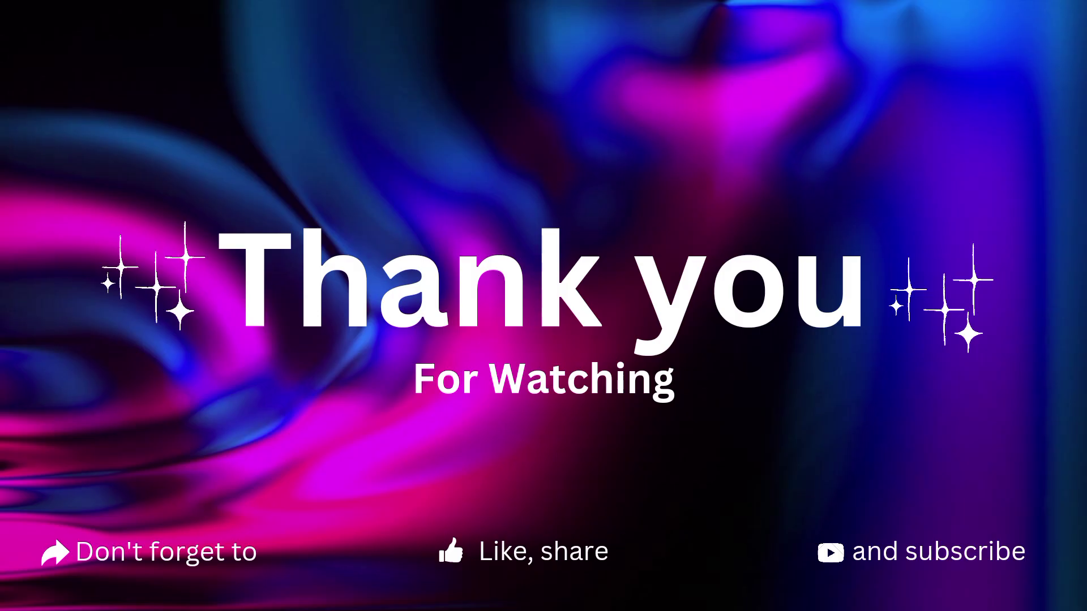